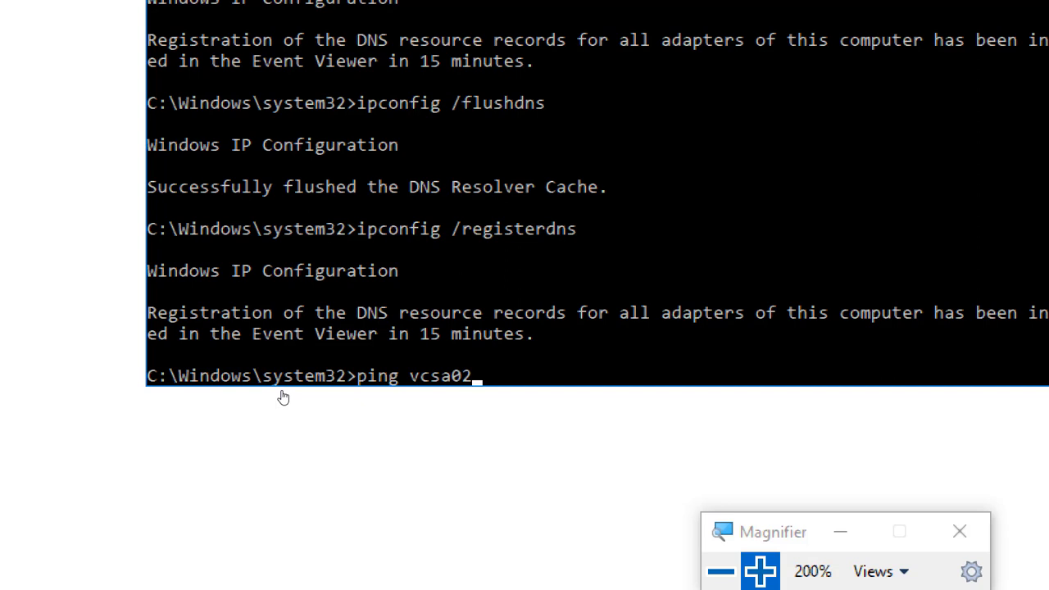
Step: Ping vcsa02, which resolves to 192.168.200.6 but times out, then begin a new ping
key(Return)
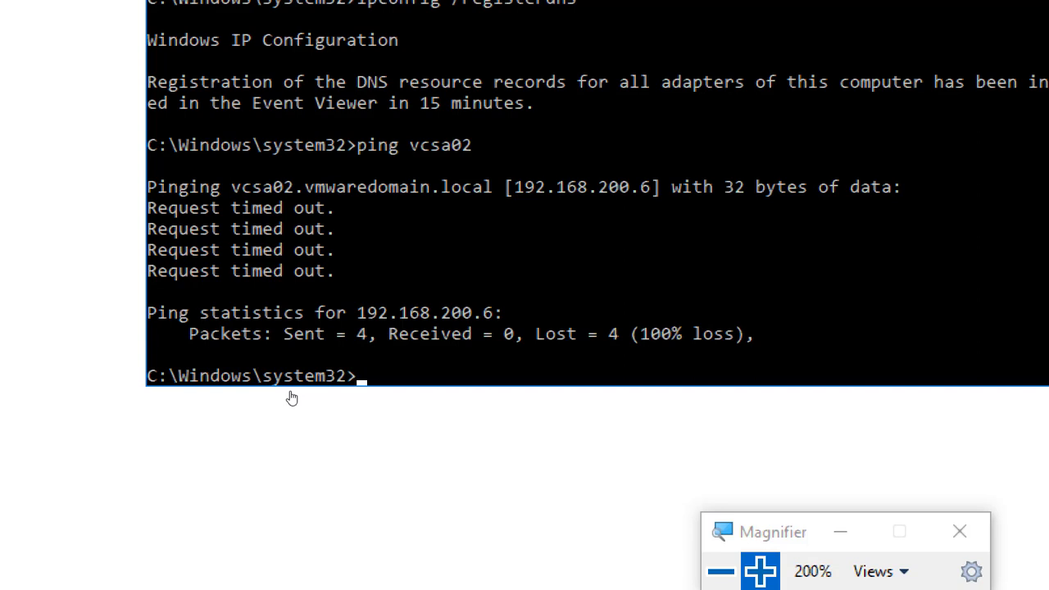
text(ping)
Step: Ping 192.168.200.6 directly, see all requests time out, and minimize the Command Prompt
text(192.168)
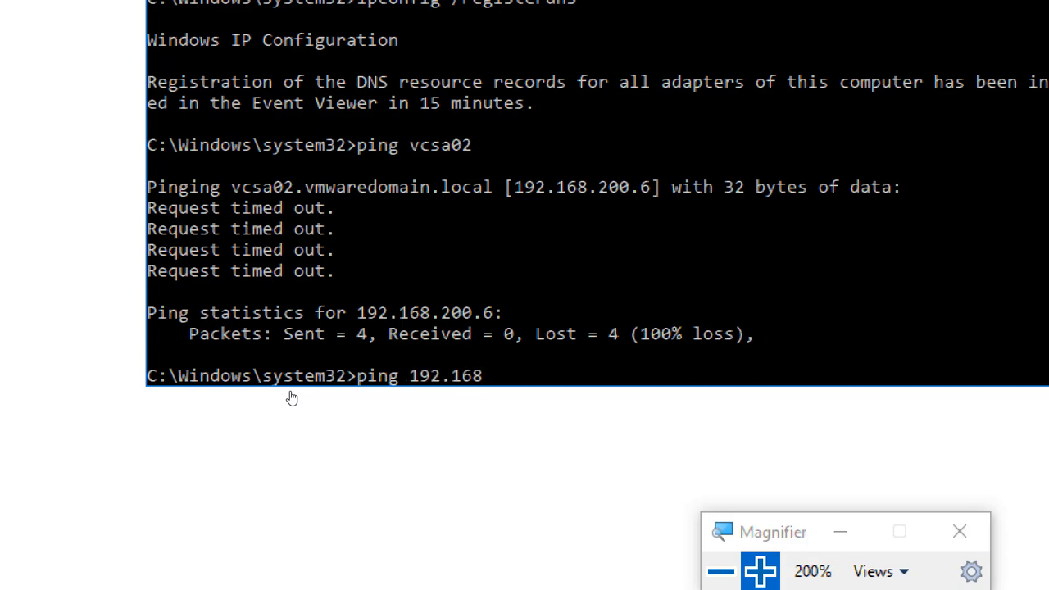
text(.200.6)
key(Return)
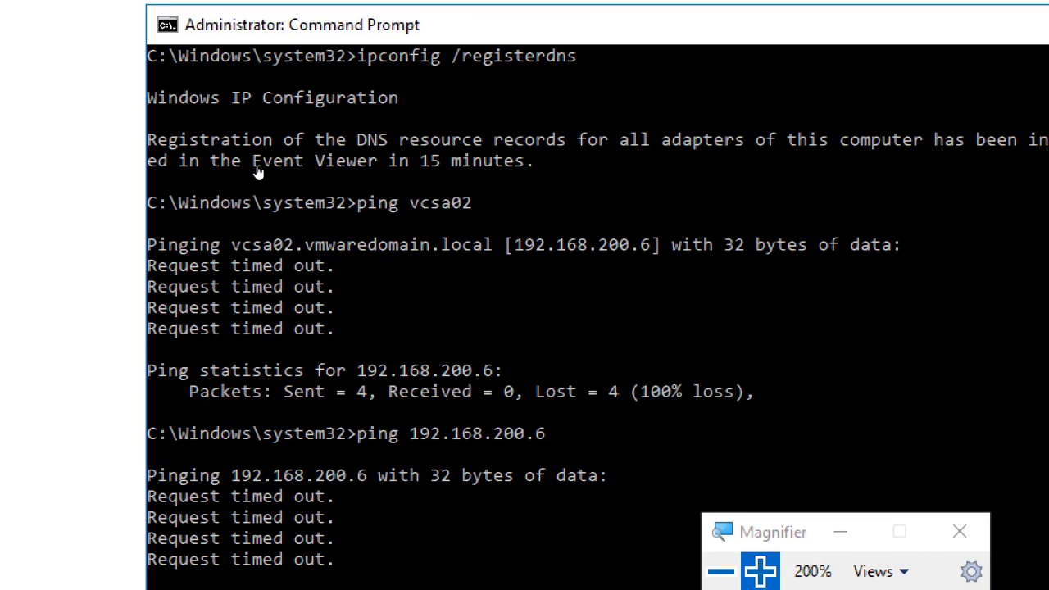
click(999, 49)
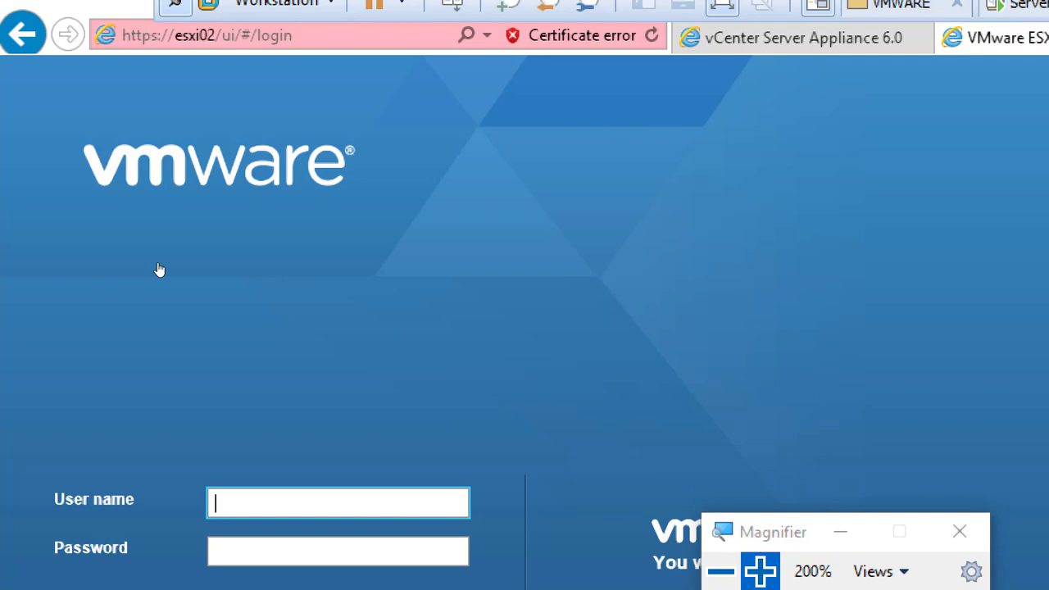
Step: Log in to the esxi02 Host Client as root with the account password
text(root)
key(Tab)
text(VMware1!!)
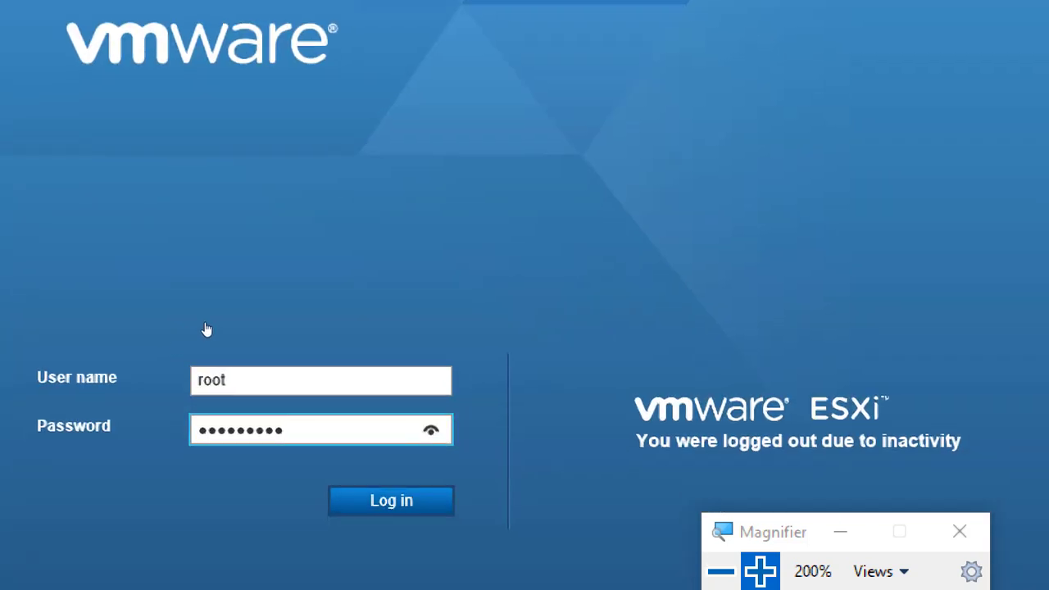
key(Return)
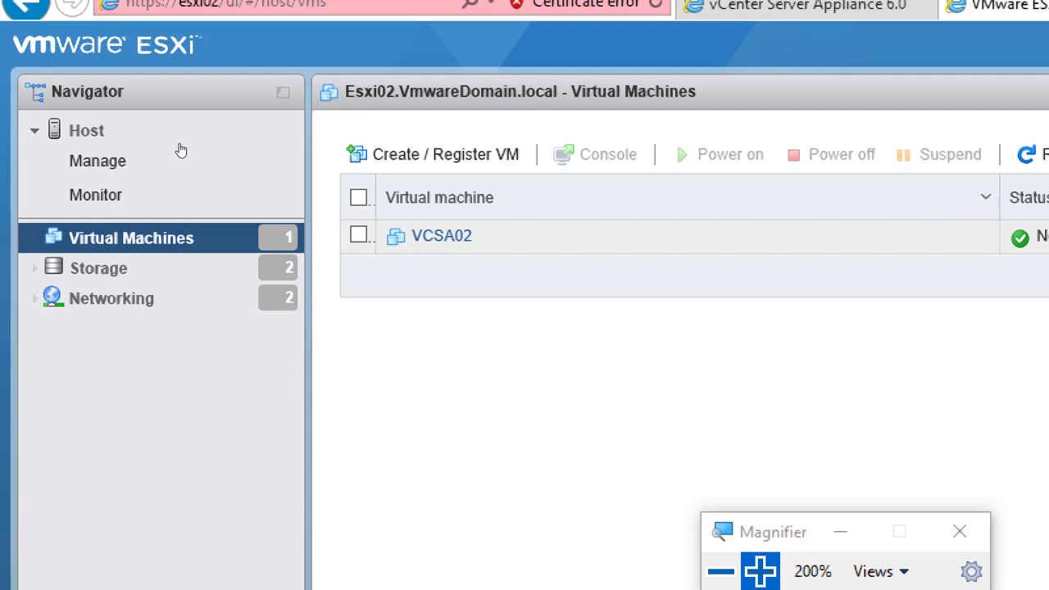
Step: Select VCSA02 and power it on, confirming the Power On VM task succeeds
click(358, 235)
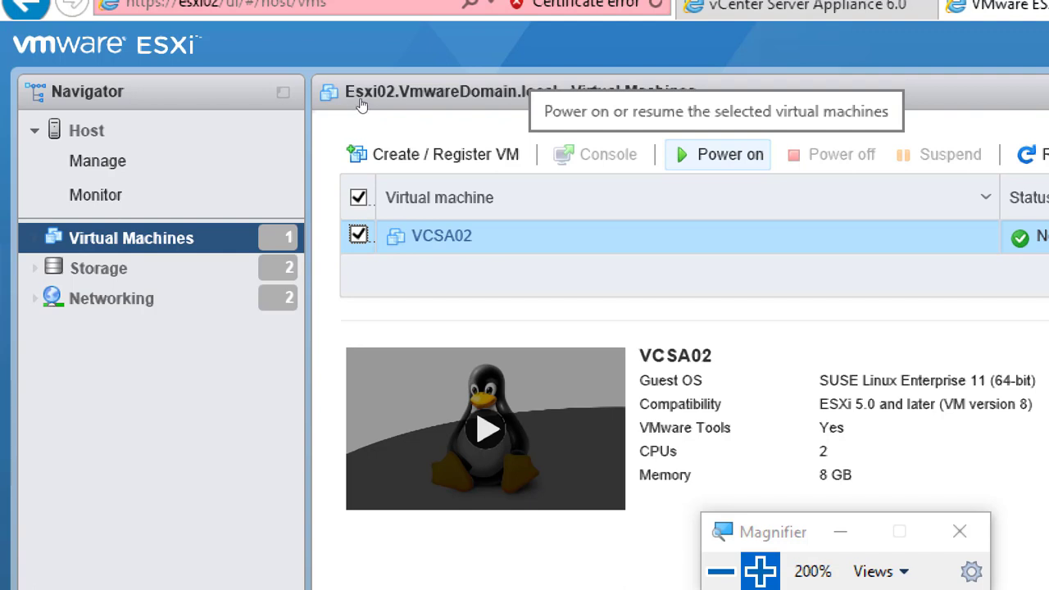
click(721, 154)
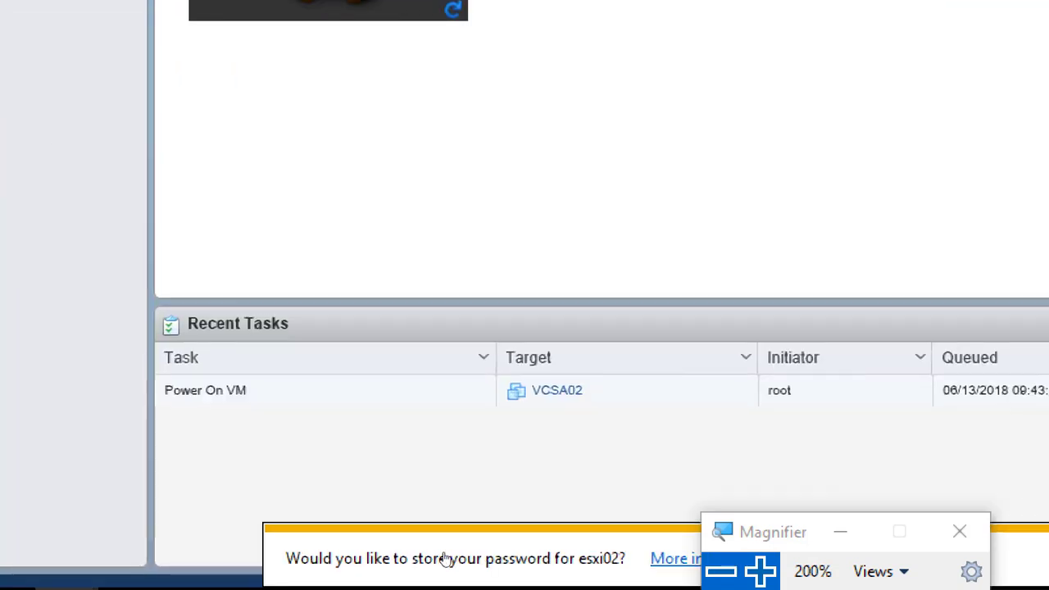
key(super+minus)
key(super+minus)
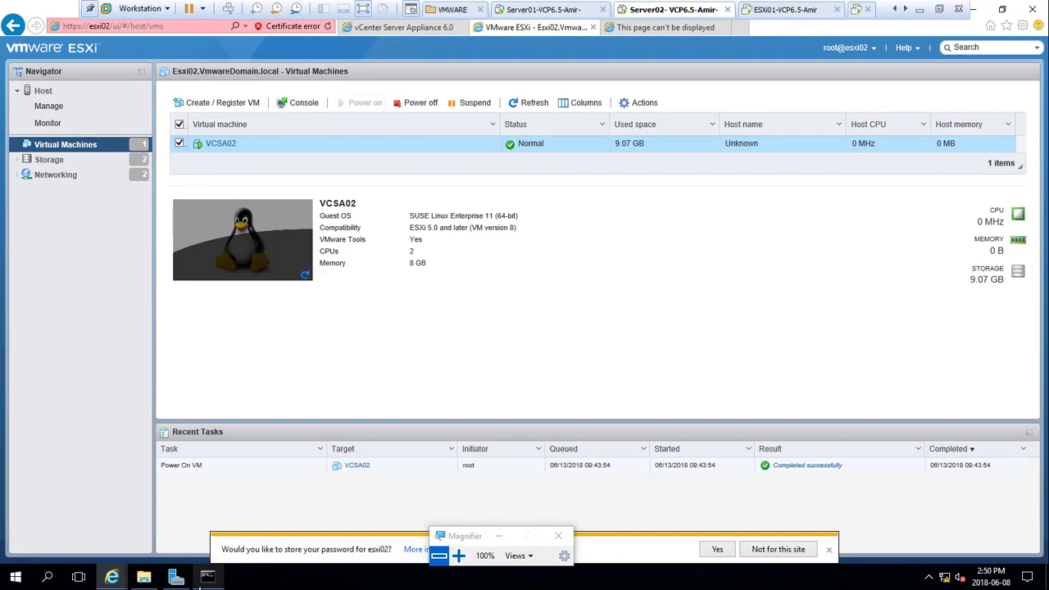
Step: Run a continuous ping -t to 192.168.200.6, which now gets steady sub-1 ms replies
click(207, 577)
key(Up)
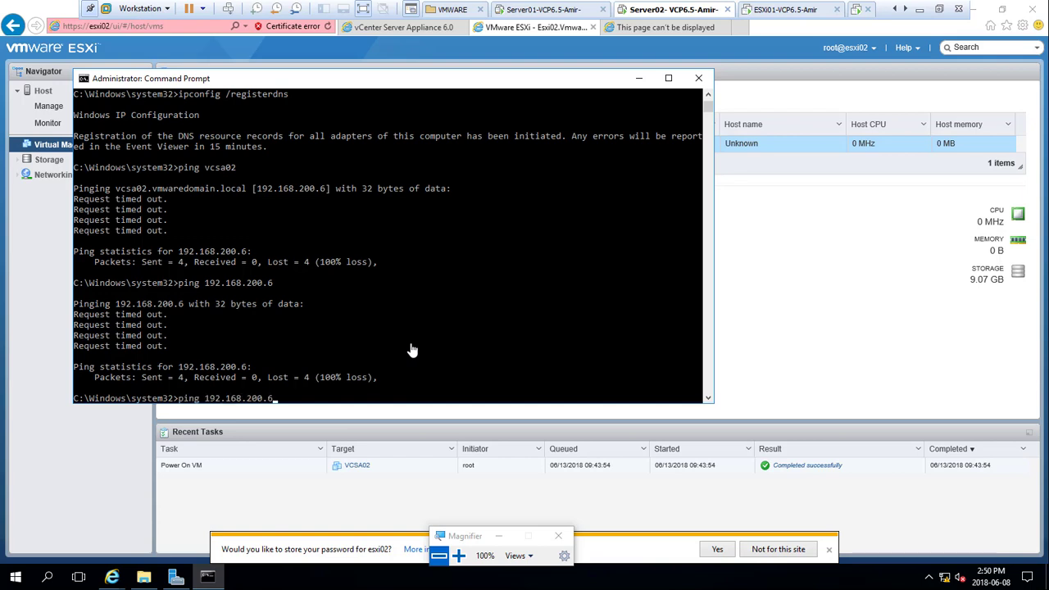
text(-t)
key(Return)
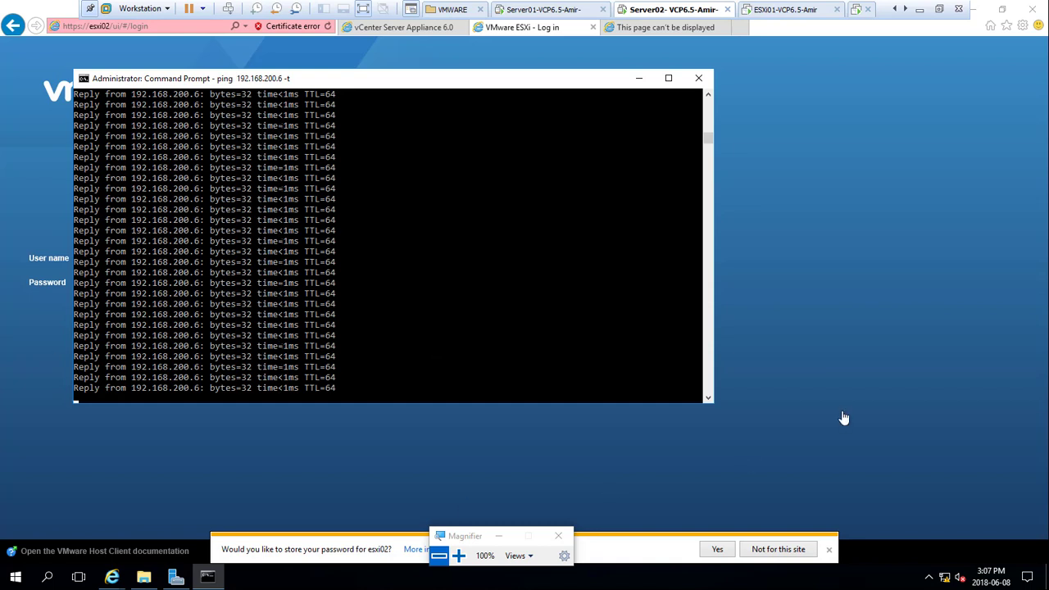
Step: Pause and resume the ping output, then exit the Workstation full-screen view
click(455, 310)
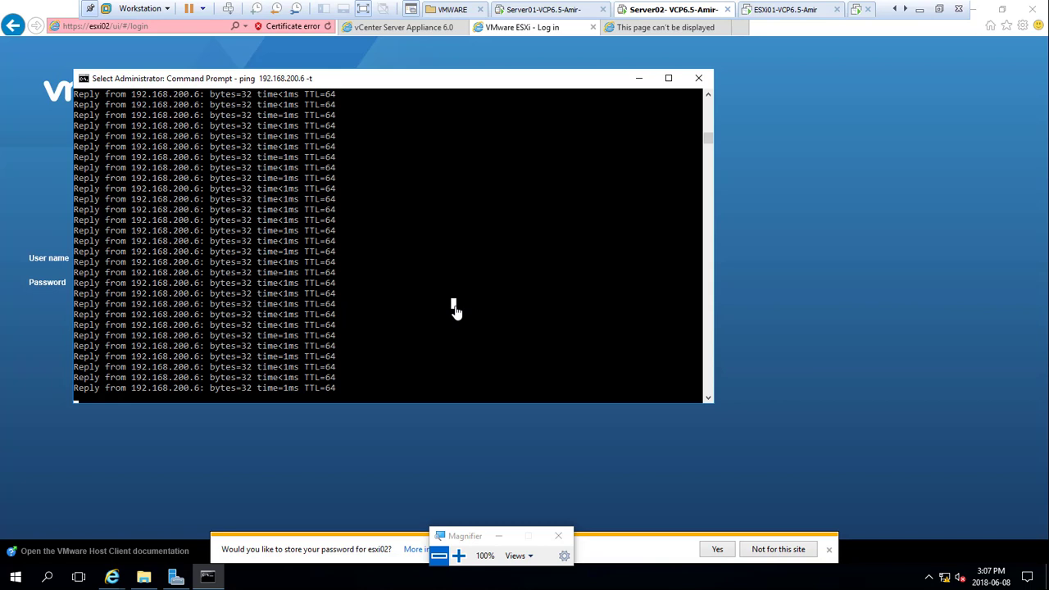
right_click(455, 309)
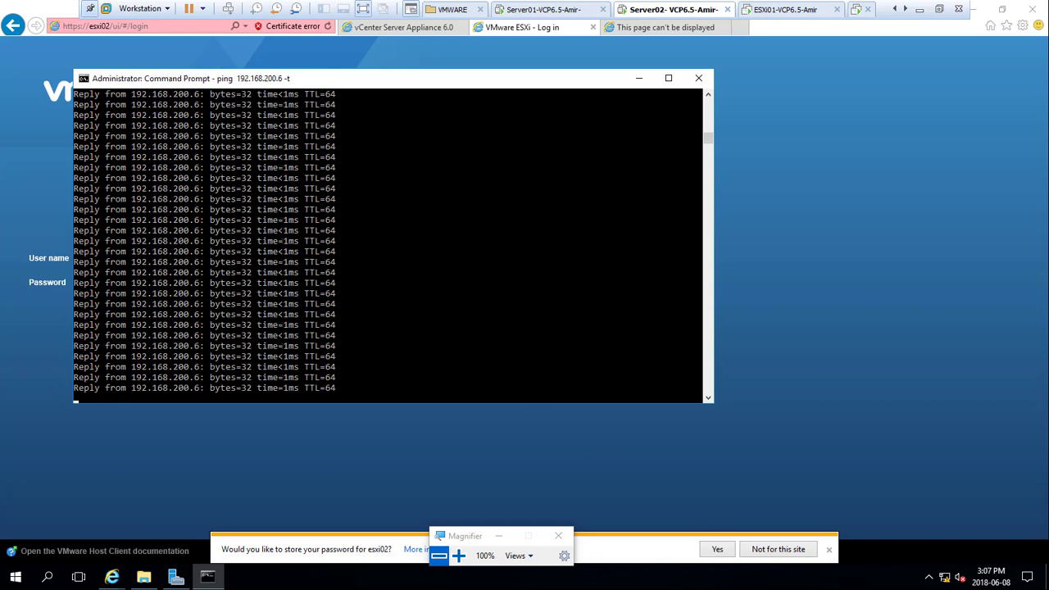
click(937, 10)
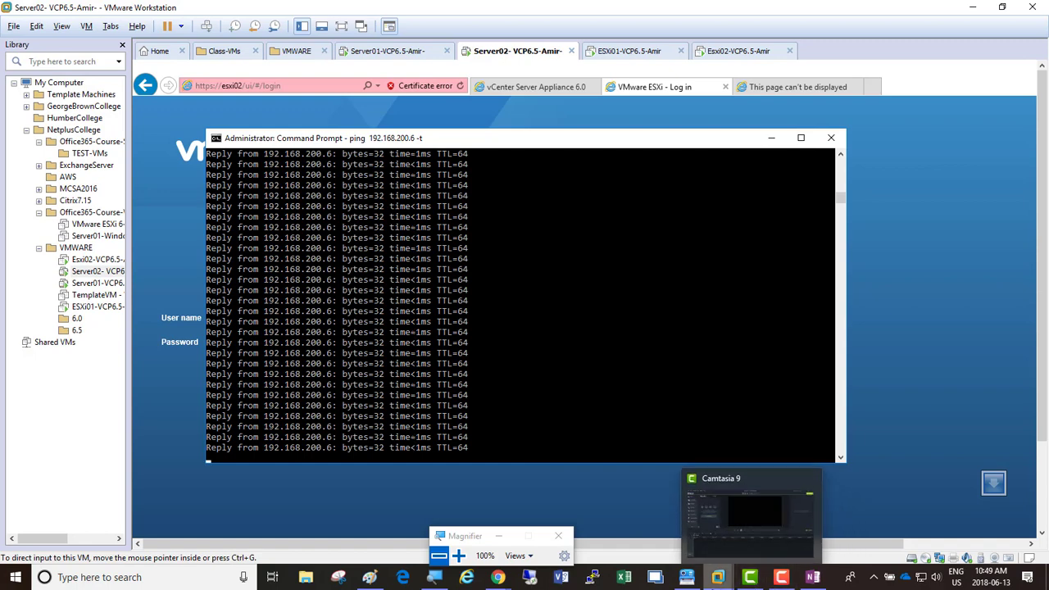
Step: Resume the screen recording from the recorder controls
mouse_move(784, 580)
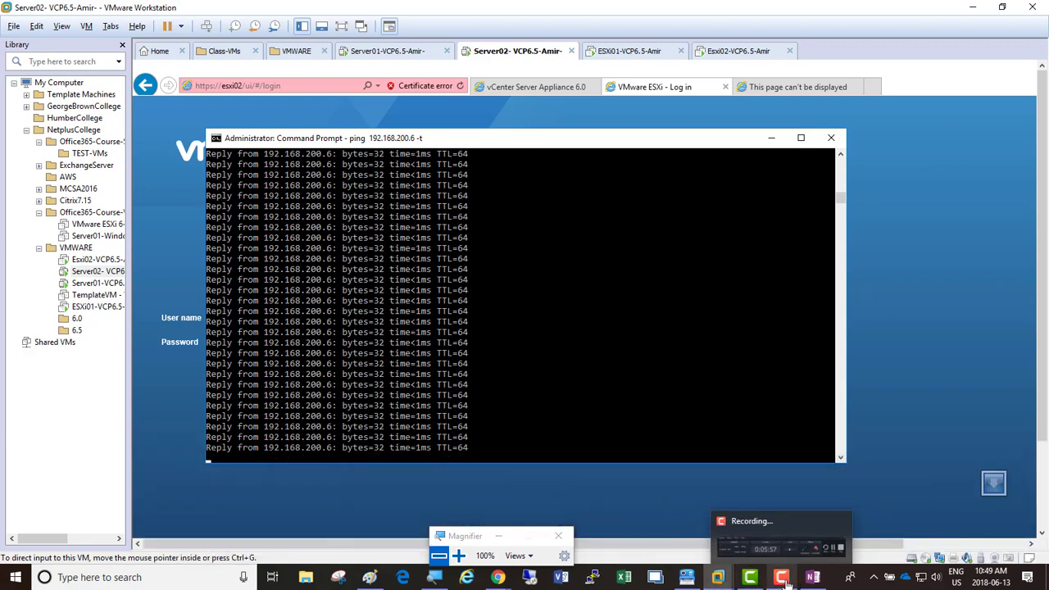
click(784, 581)
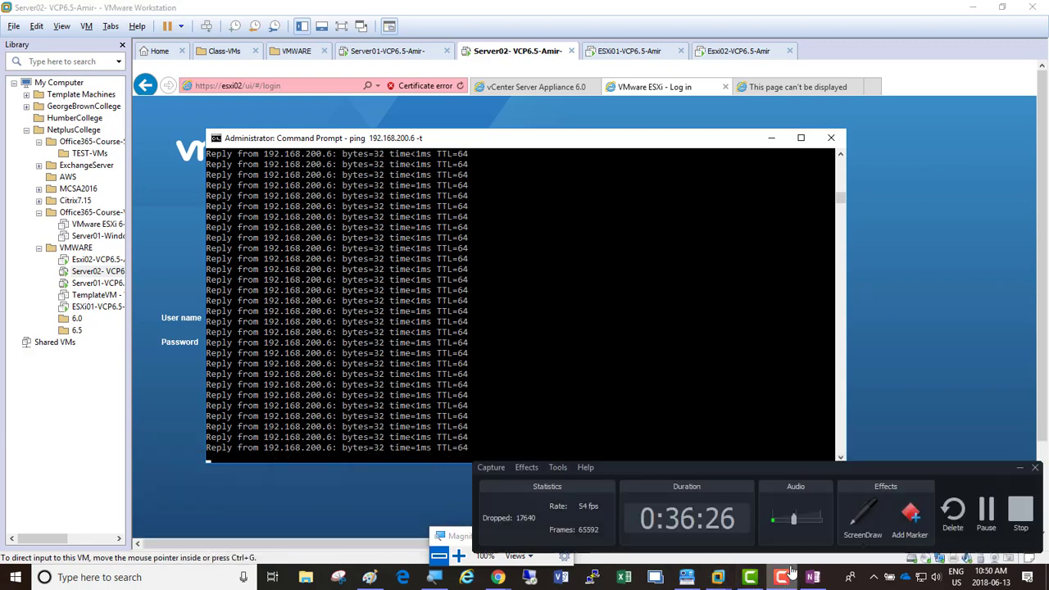
click(976, 510)
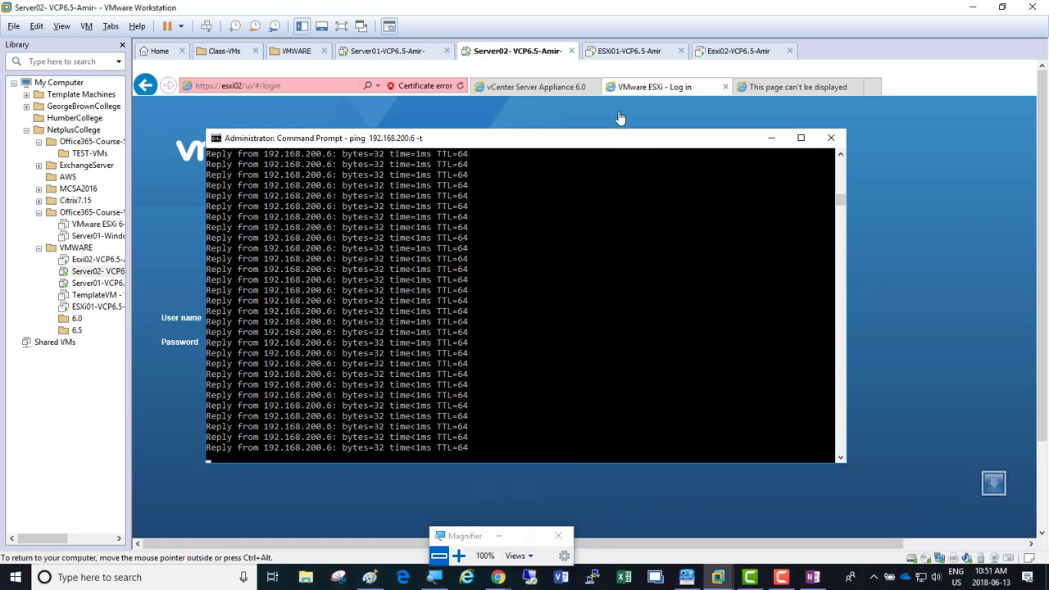
Step: Minimize the Command Prompt and sign back in to esxi02 as root
click(771, 139)
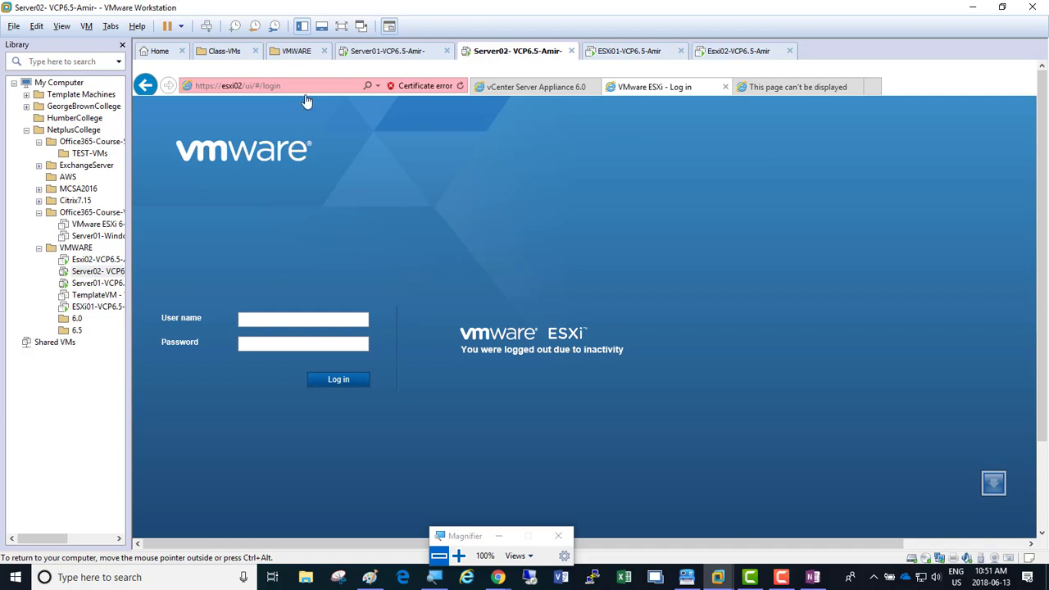
click(336, 324)
key(Tab)
key(Return)
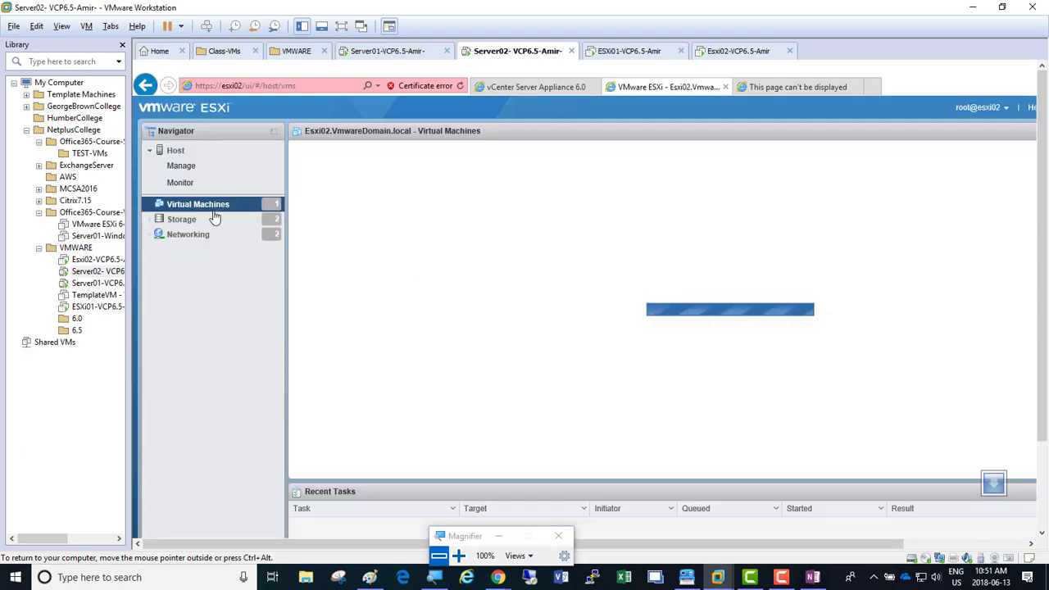
Step: Open the vSphere Web Client link from the vCenter install page, bypassing the certificate warning
click(548, 87)
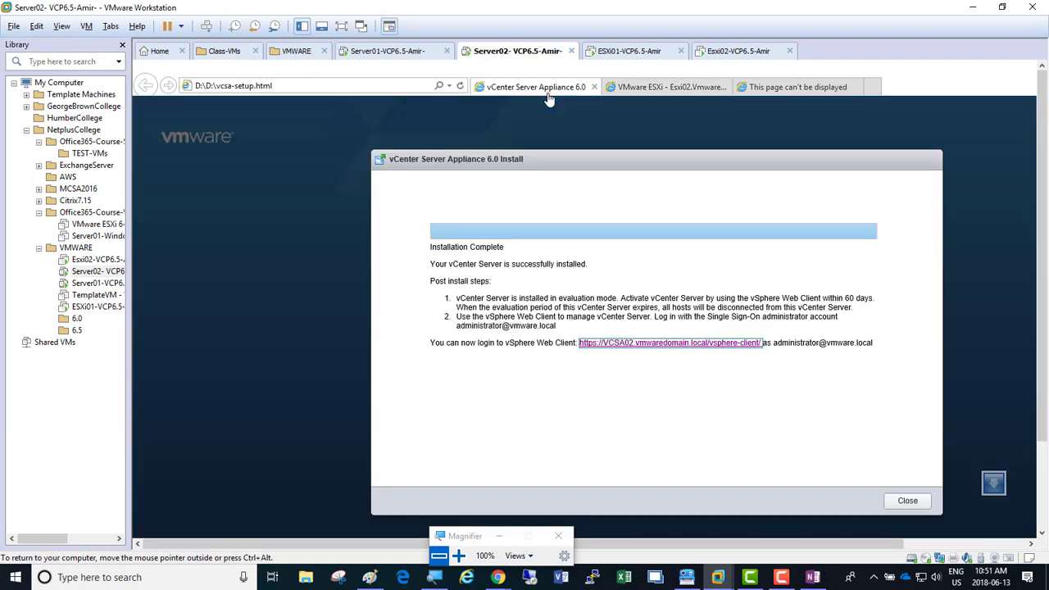
click(686, 343)
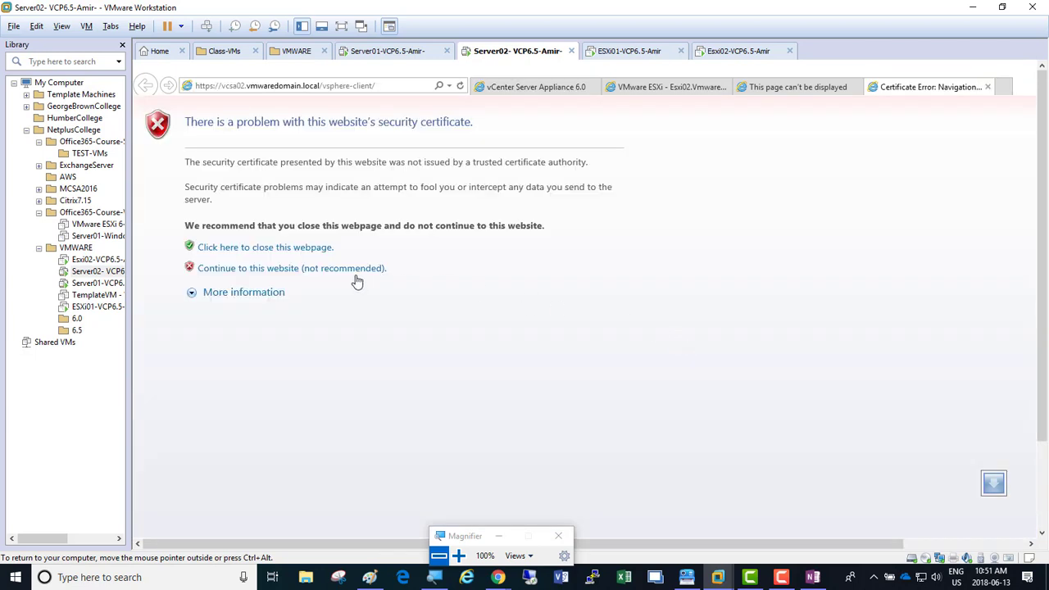
click(354, 269)
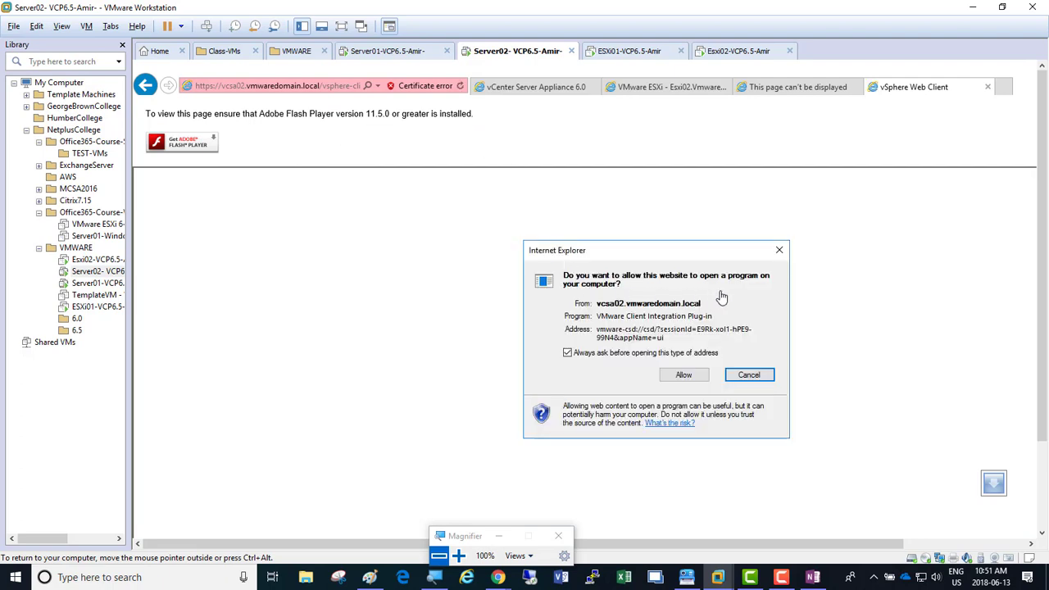
Step: Allow the Client Integration Plug-in, select the Web Client URL, and move the browser aside
click(458, 555)
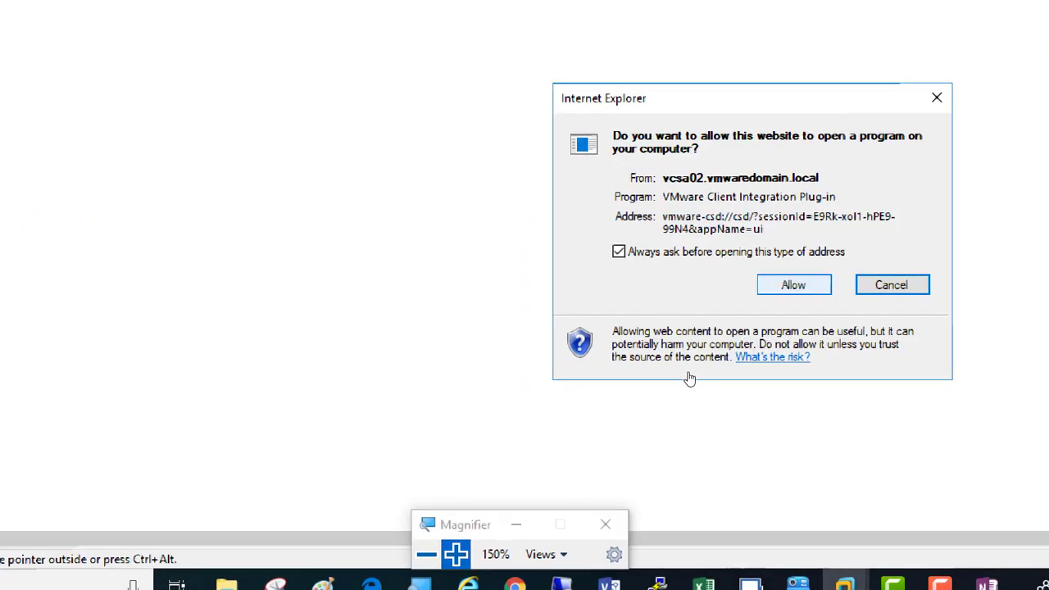
click(793, 285)
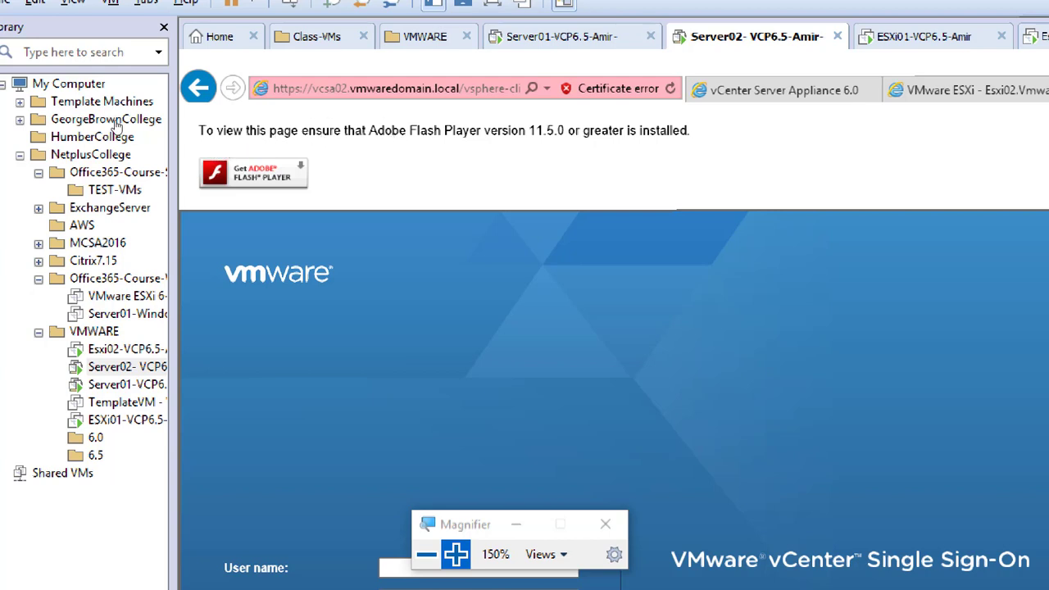
click(313, 90)
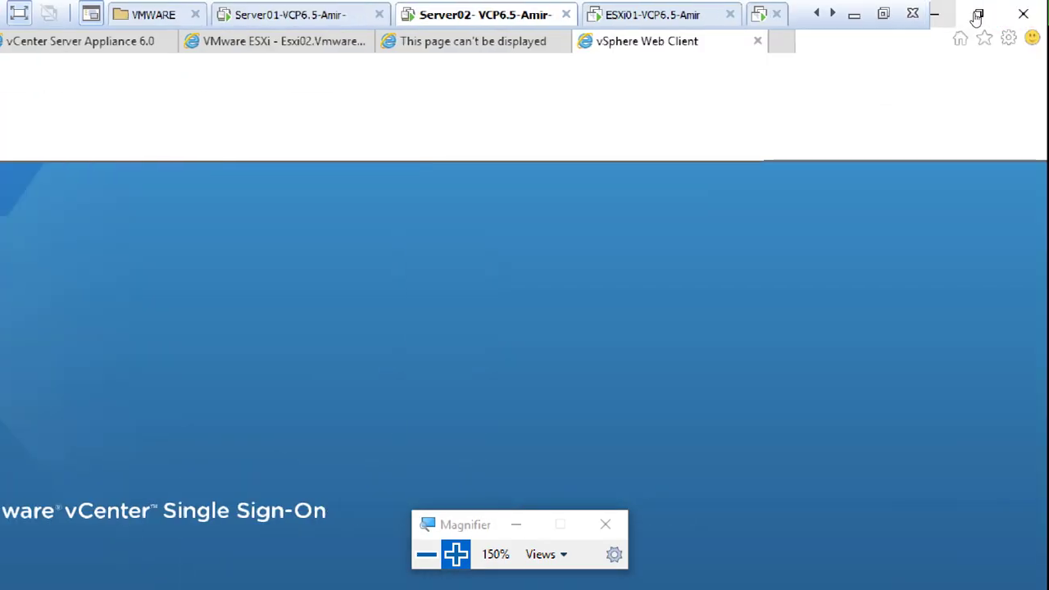
click(938, 14)
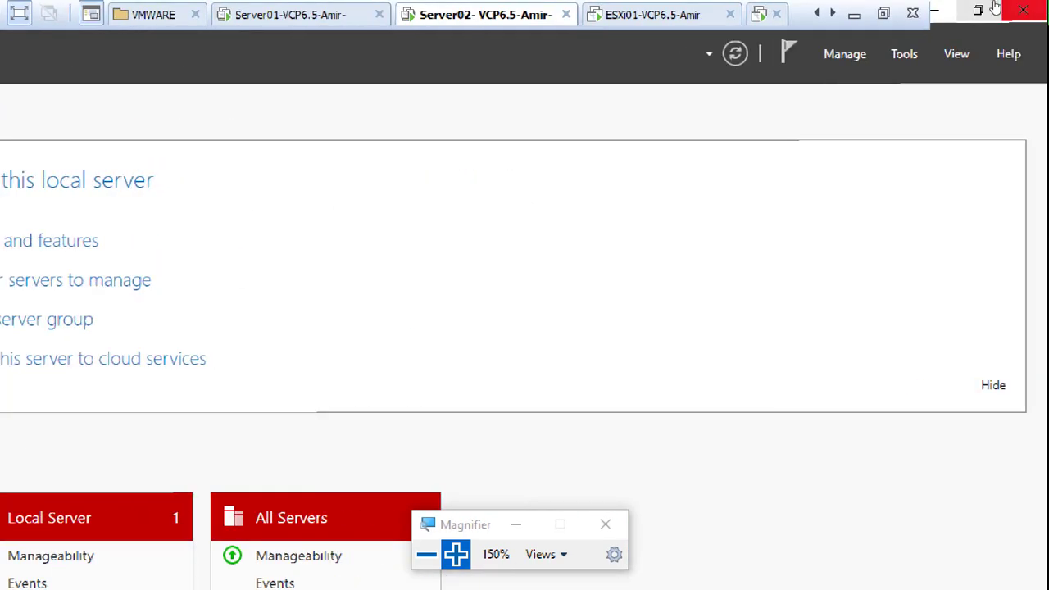
Step: Launch Chrome, paste the vsphere-client URL, and proceed past the warning to vcsa02.vmwaredomain.local
click(934, 10)
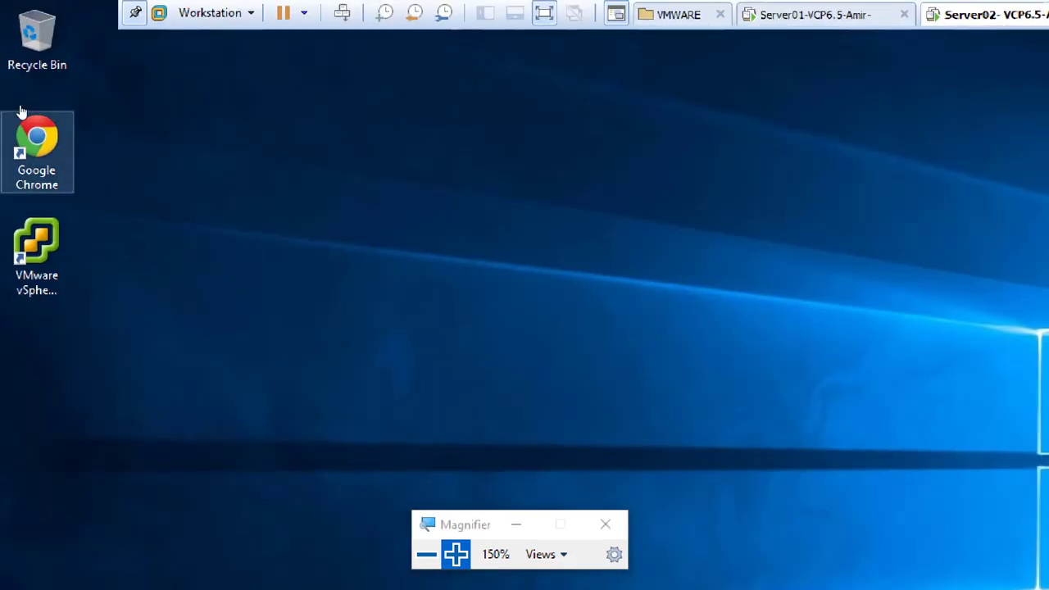
double_click(24, 113)
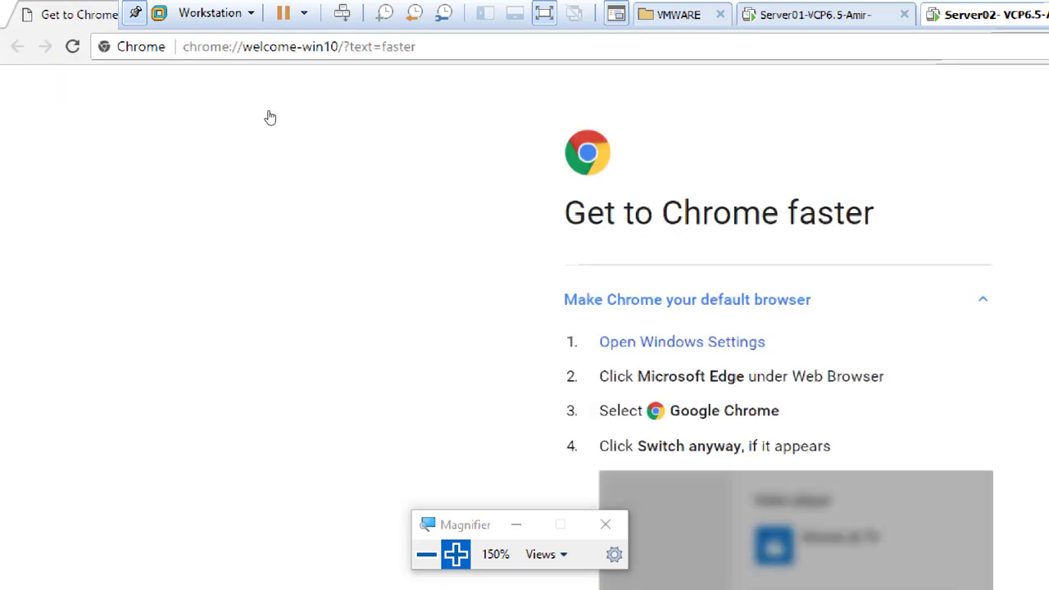
click(291, 36)
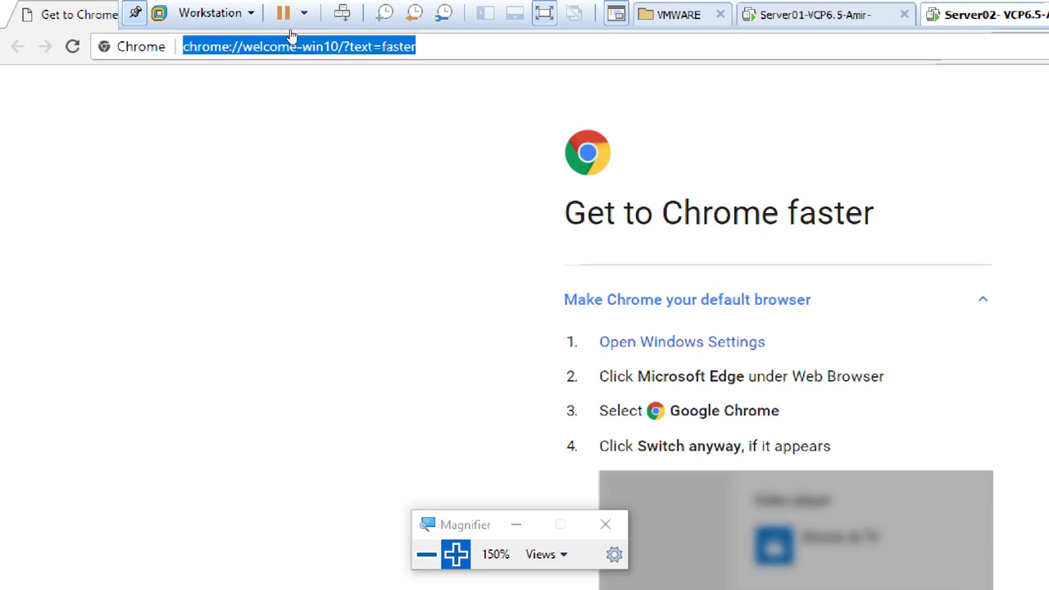
text(https://vcsa02.vmwaredomain.local/vsphere-client/?csp)
key(Return)
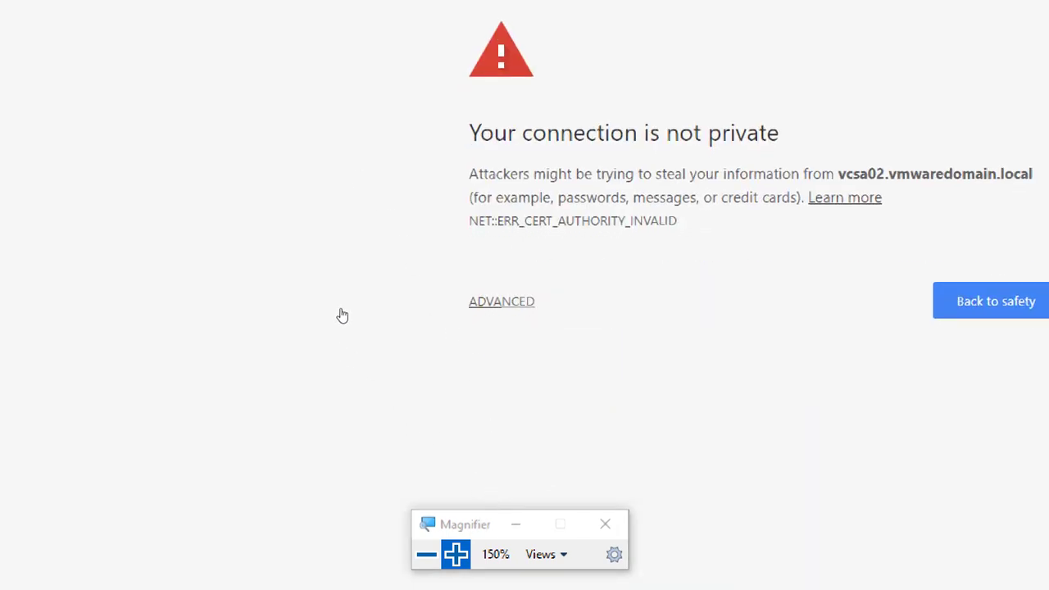
click(344, 316)
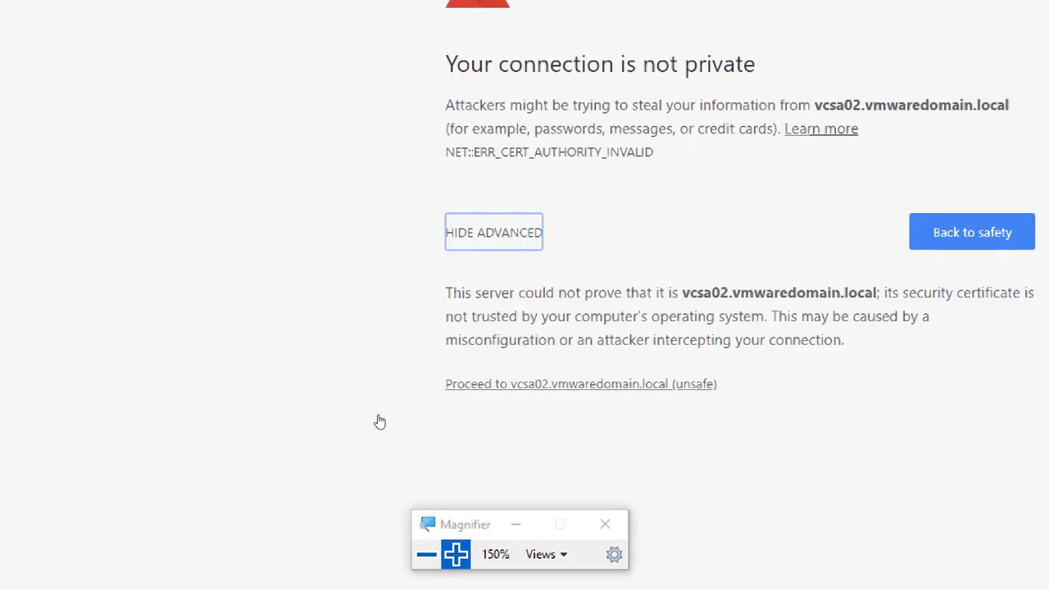
click(380, 421)
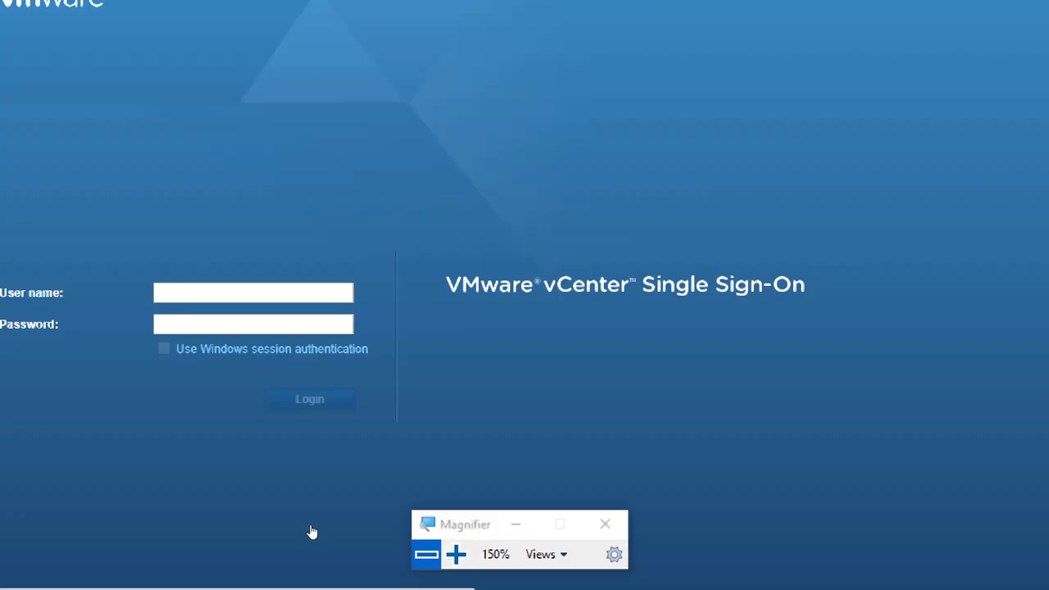
Step: Reset magnification to 100% and open the VMware Client Integration Plug-in, then magnify to 150%
click(427, 554)
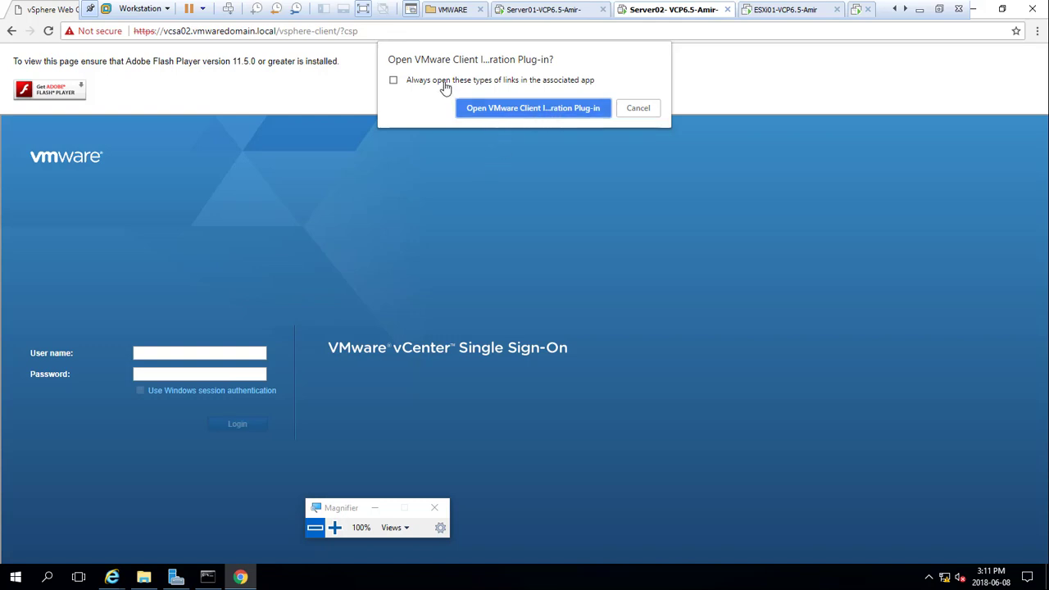
click(518, 111)
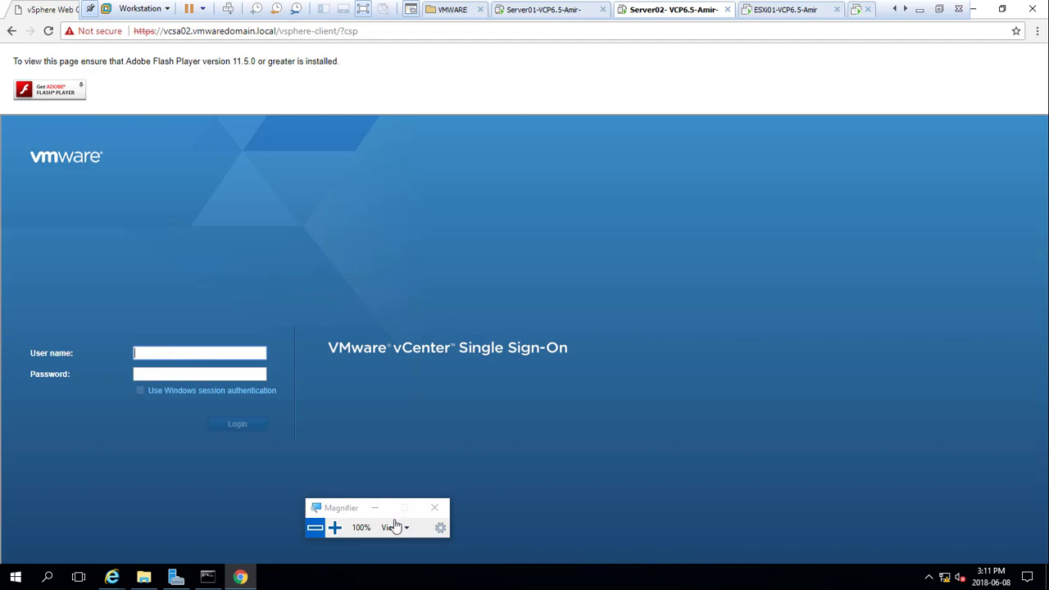
click(334, 527)
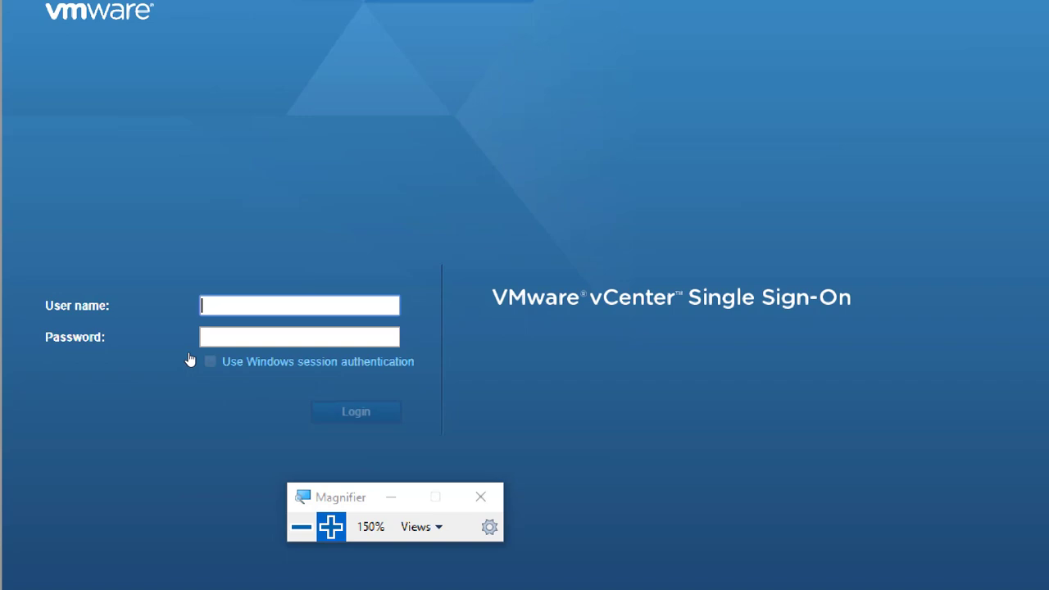
Step: Sign in with the SSO administrator account name and its password
text(administrator@vm)
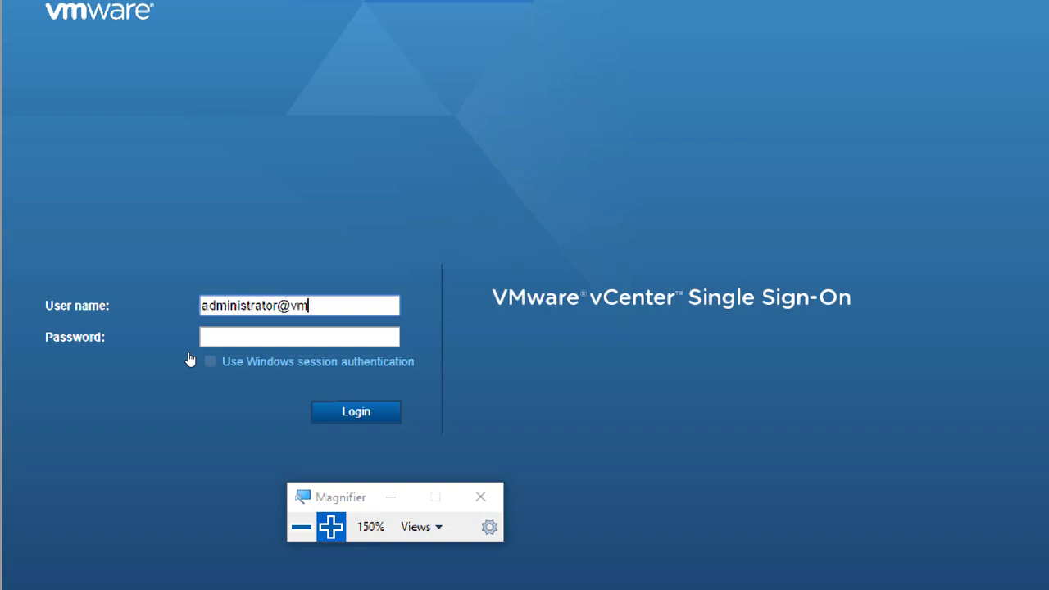
text(ware.local)
key(Tab)
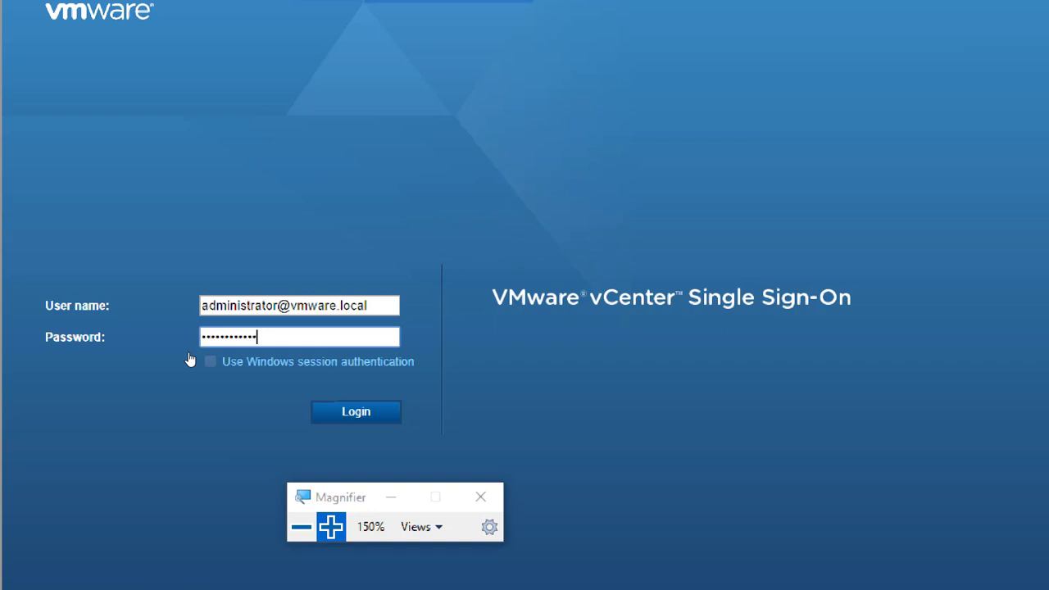
key(Return)
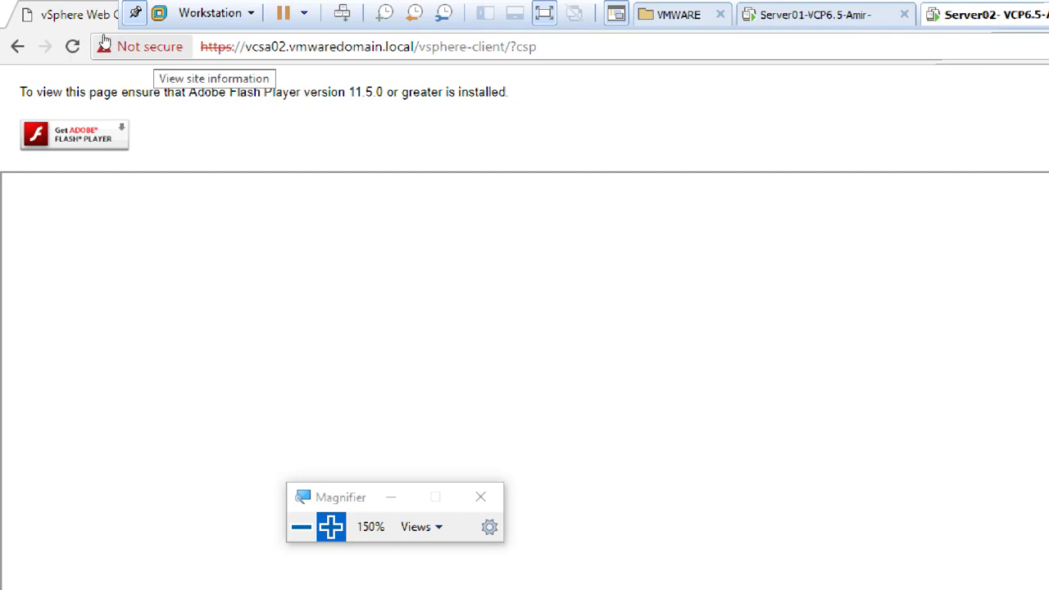
Step: Set Flash and Popups to Allow in Chrome's site settings for vcsa02.vmwaredomain.local
click(103, 44)
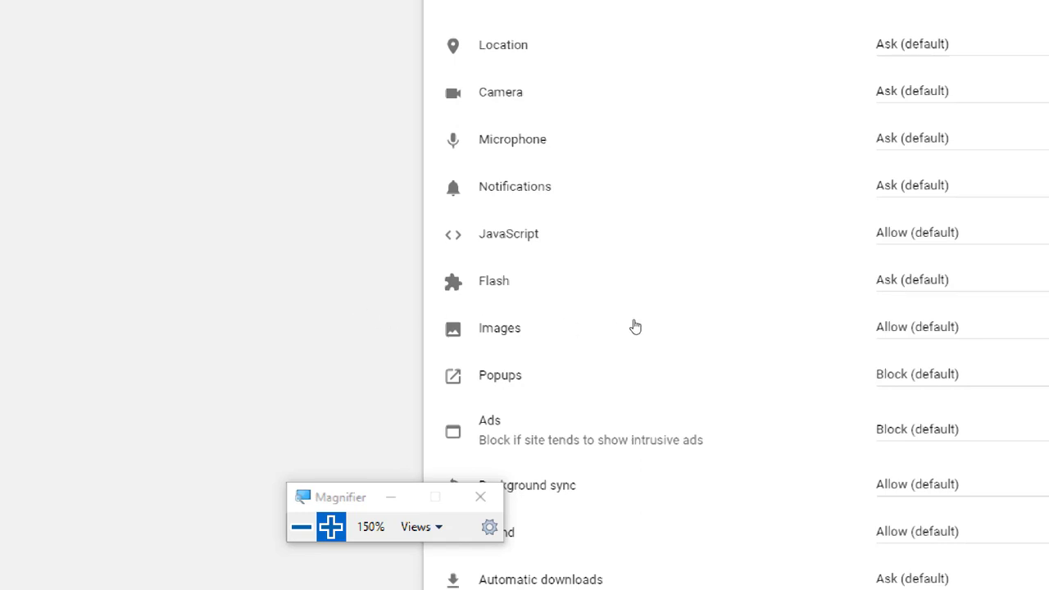
click(909, 281)
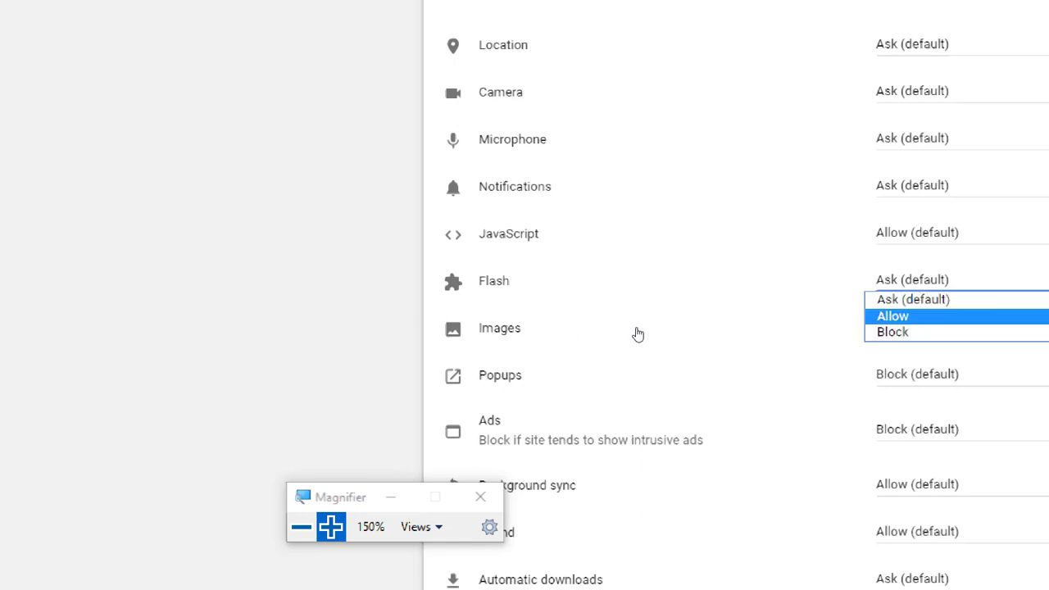
click(893, 315)
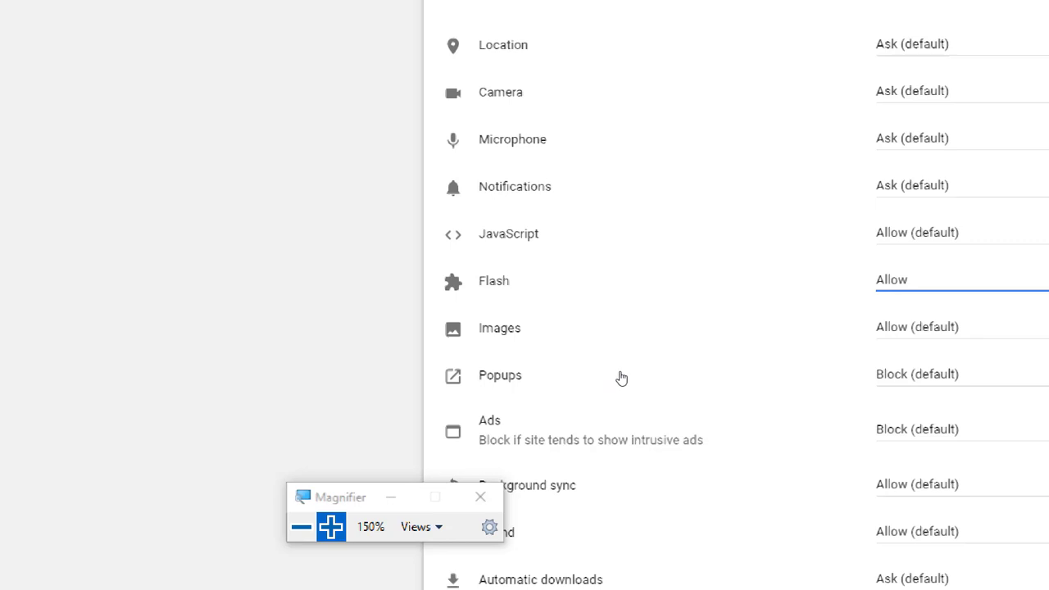
click(916, 375)
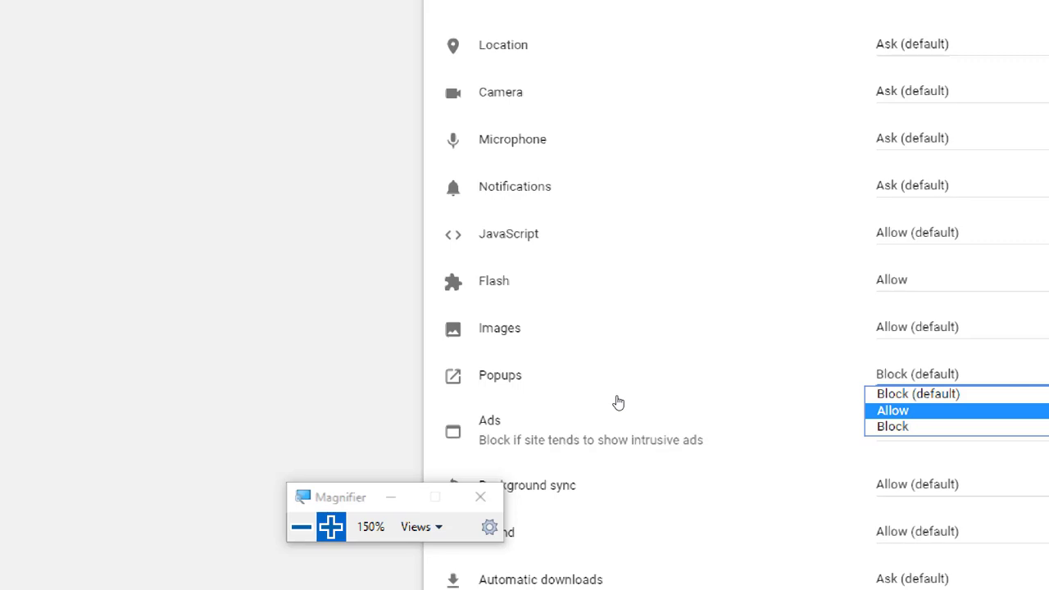
key(Return)
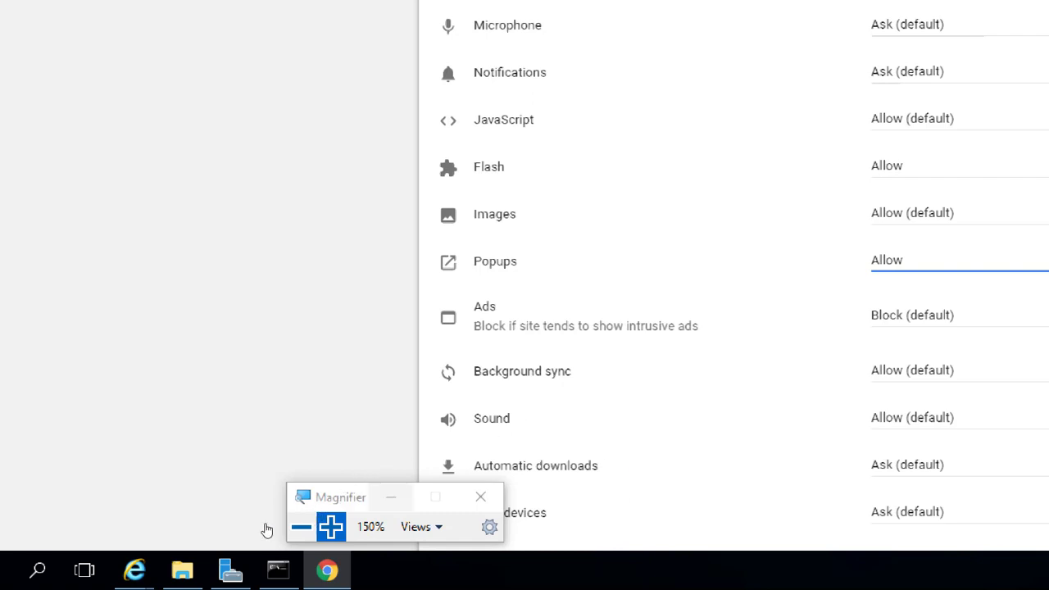
Step: Set Automatic downloads to Allow for the same site
drag(265, 530, 199, 529)
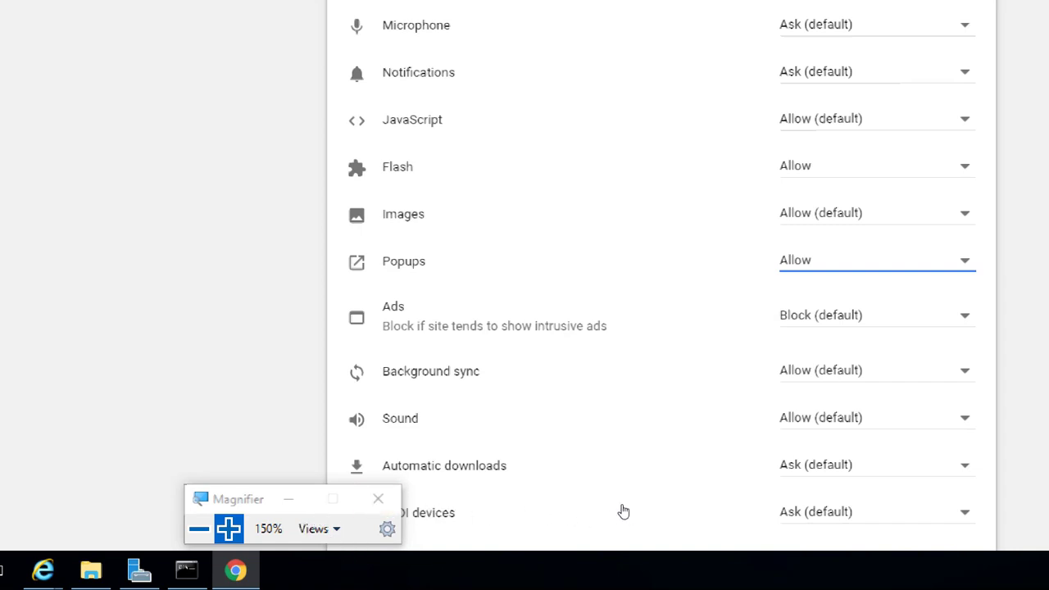
click(810, 470)
key(Down)
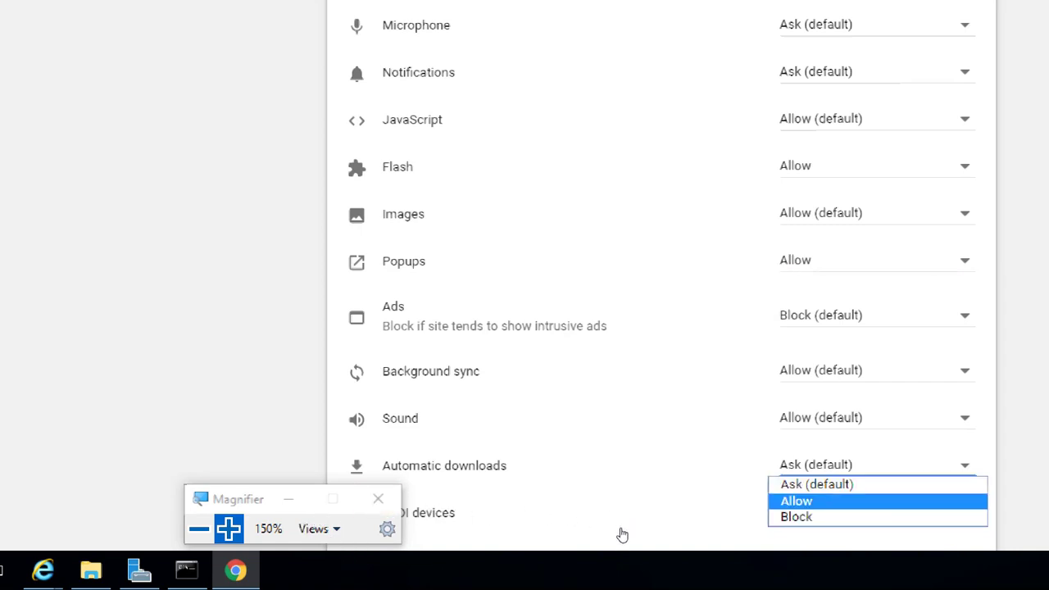
key(Return)
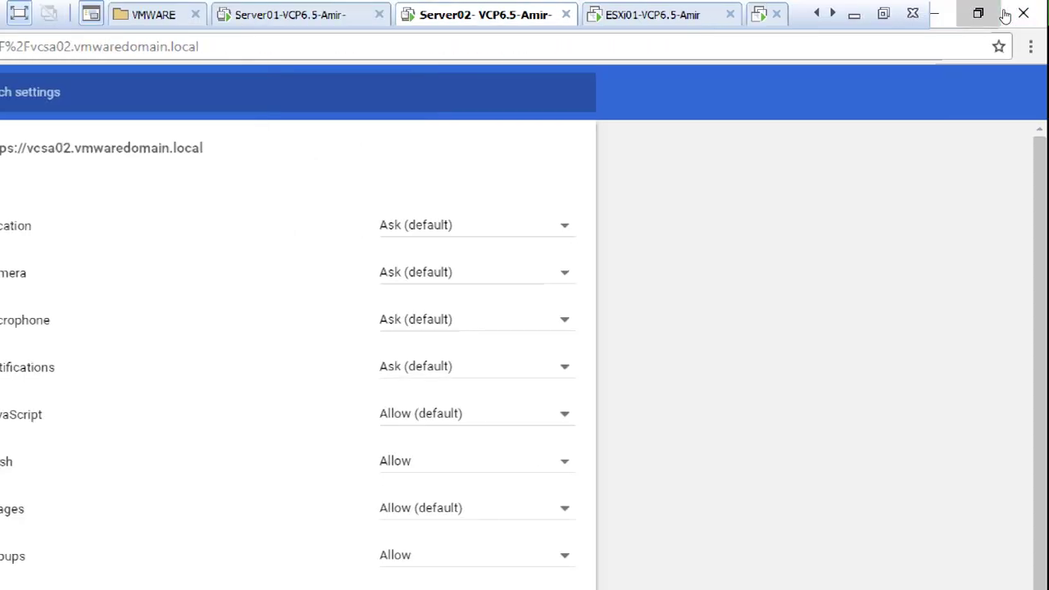
Step: Check the vSphere Web Client's site permissions, then reload it with F5; it reports Flash out of date
click(983, 14)
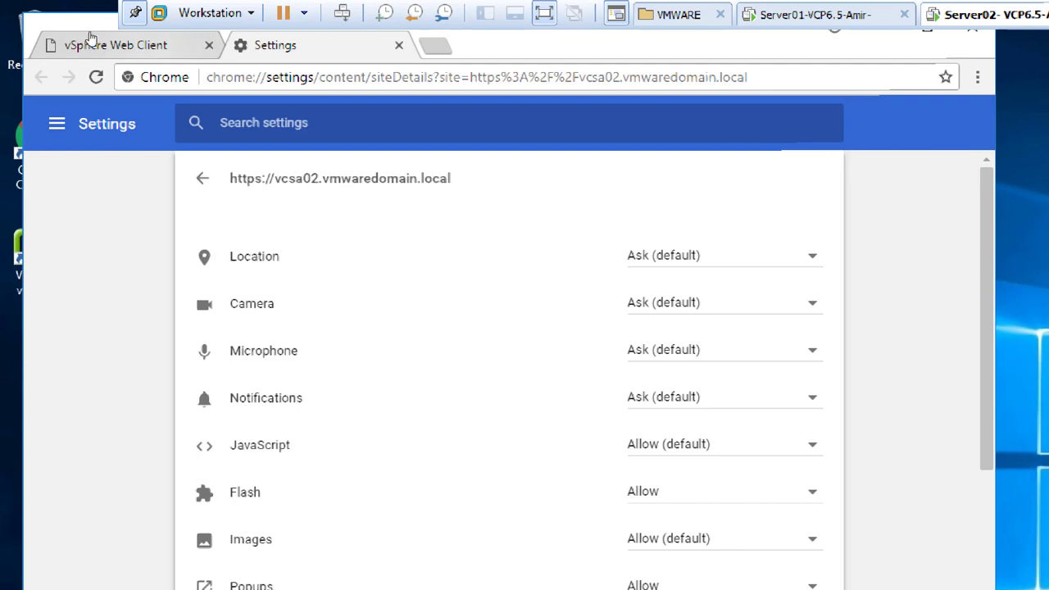
click(90, 41)
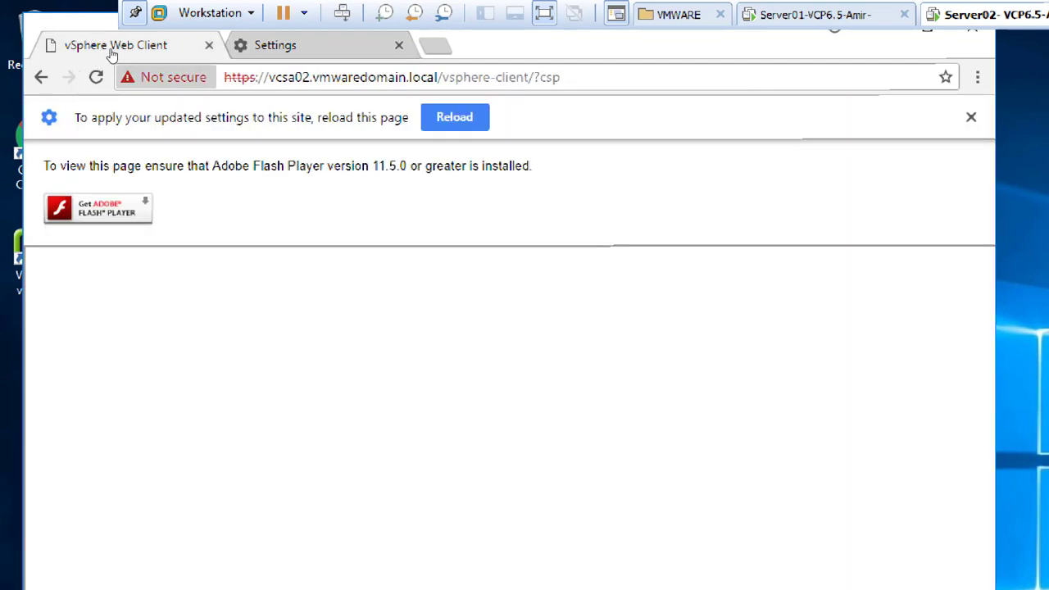
click(127, 75)
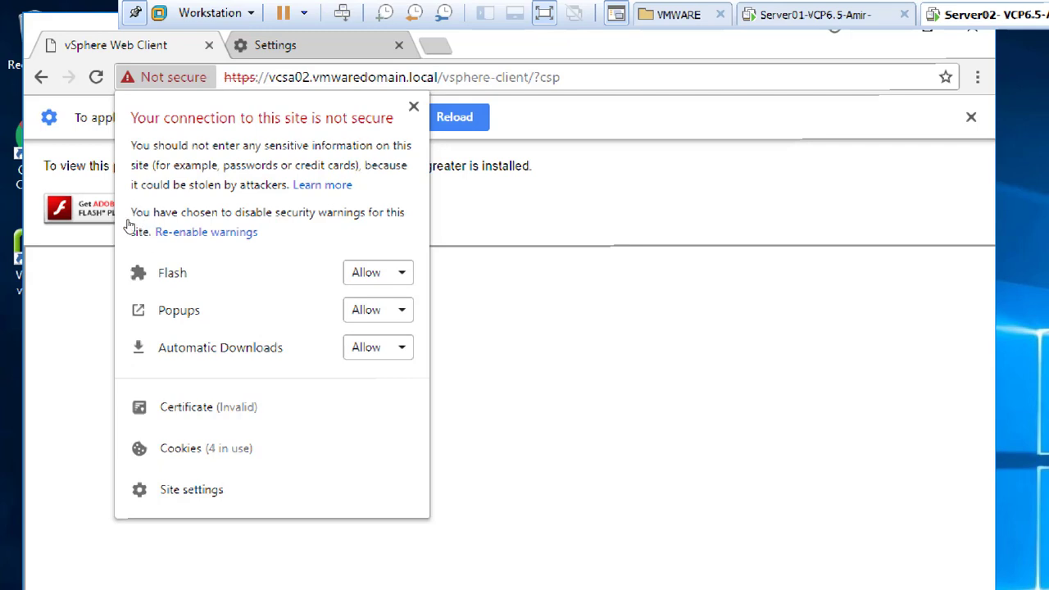
key(Escape)
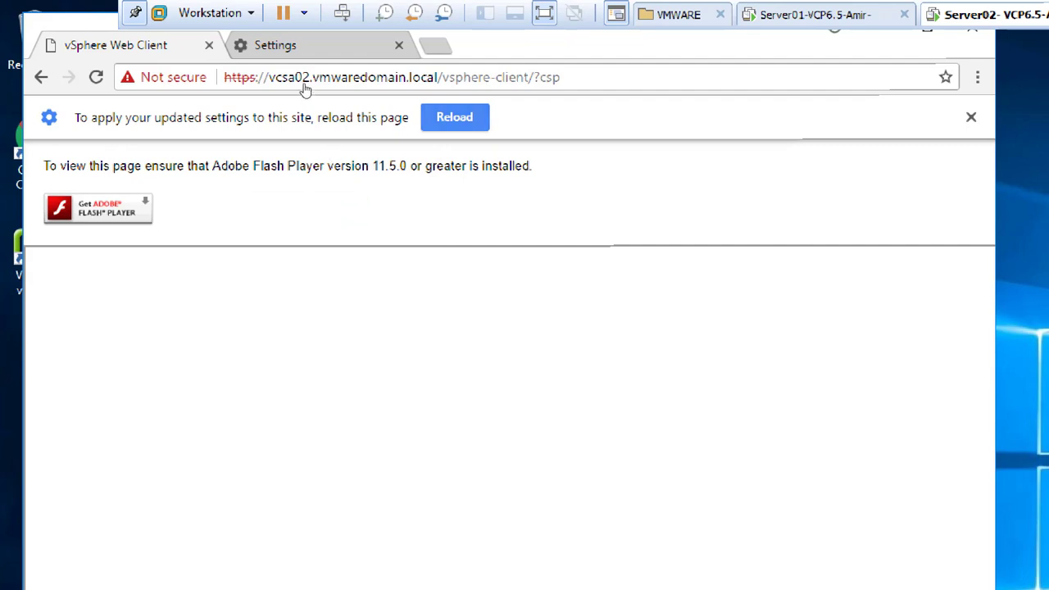
key(F5)
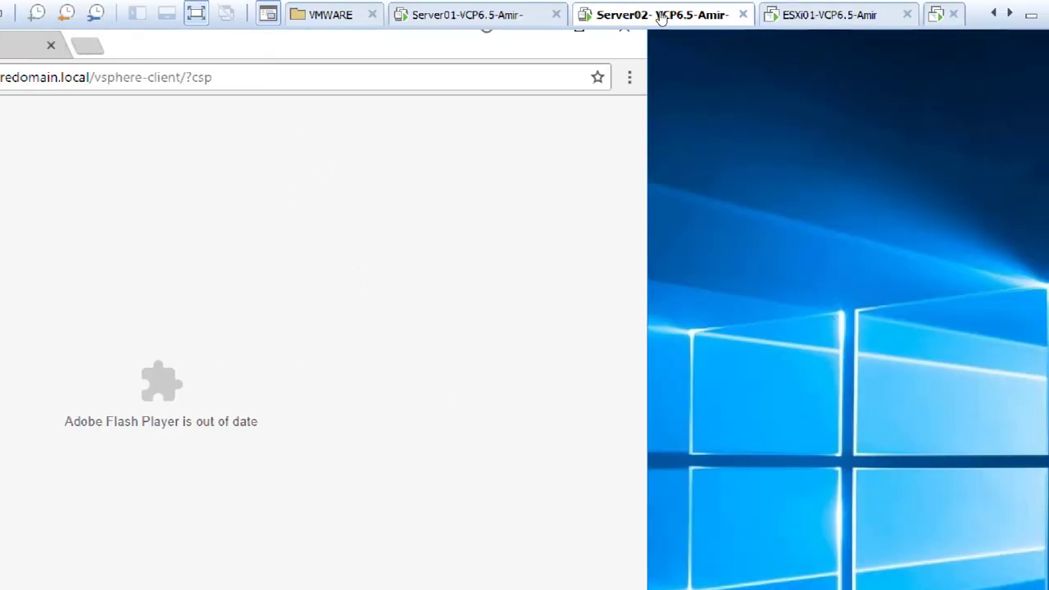
Step: Add a Network Adapter on Custom VMnet8 (NAT) to Server02's settings and save with OK
right_click(662, 18)
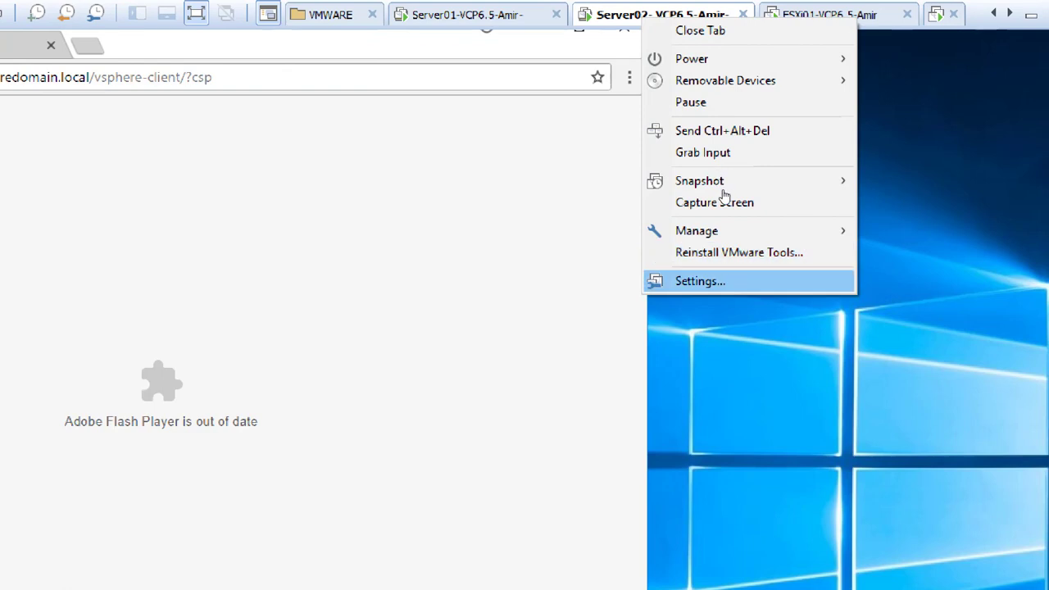
key(Return)
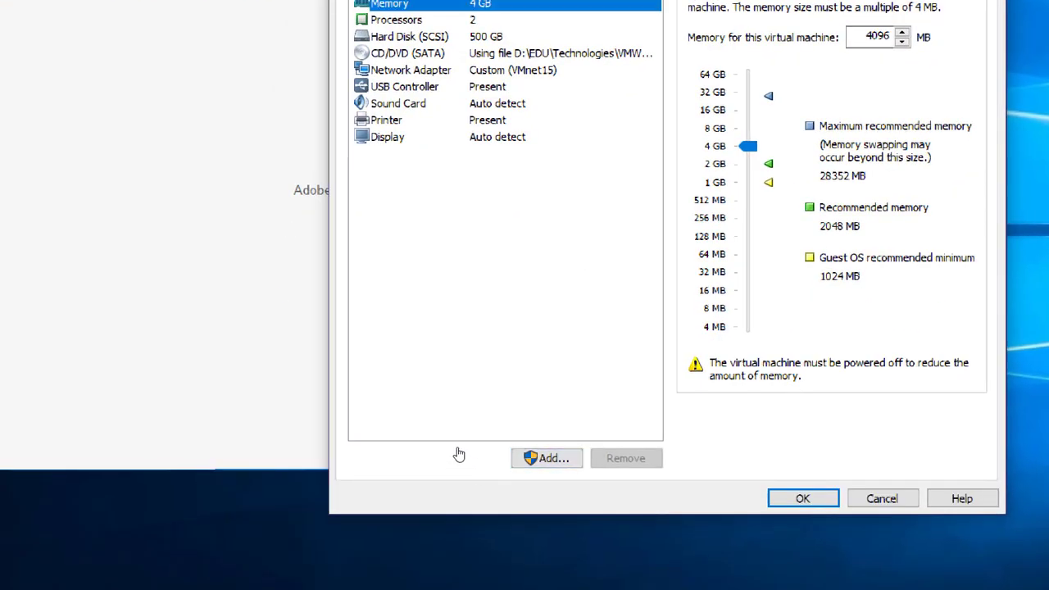
click(540, 458)
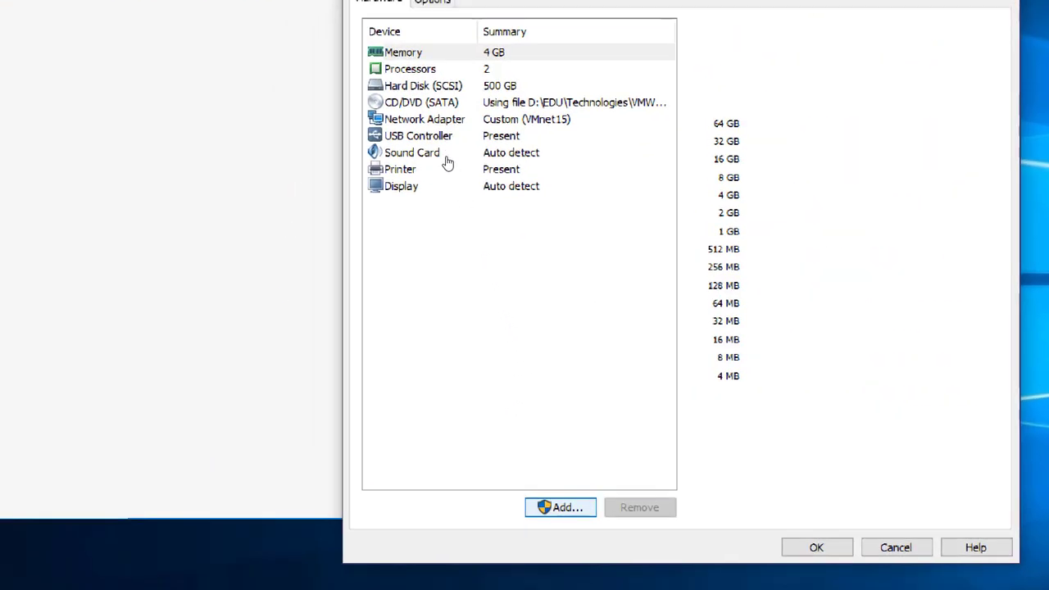
key(n)
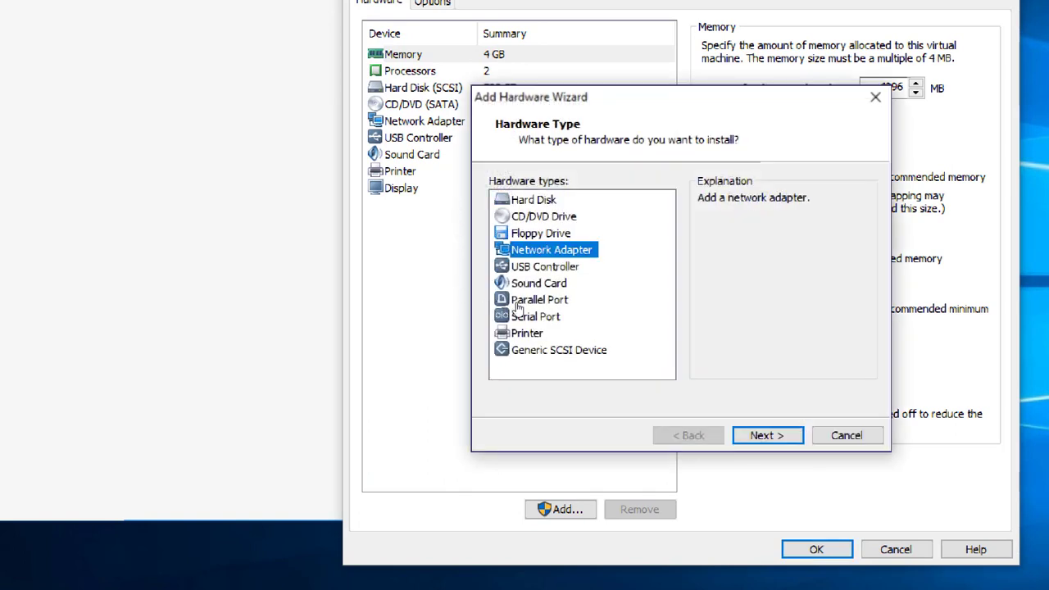
key(alt+n)
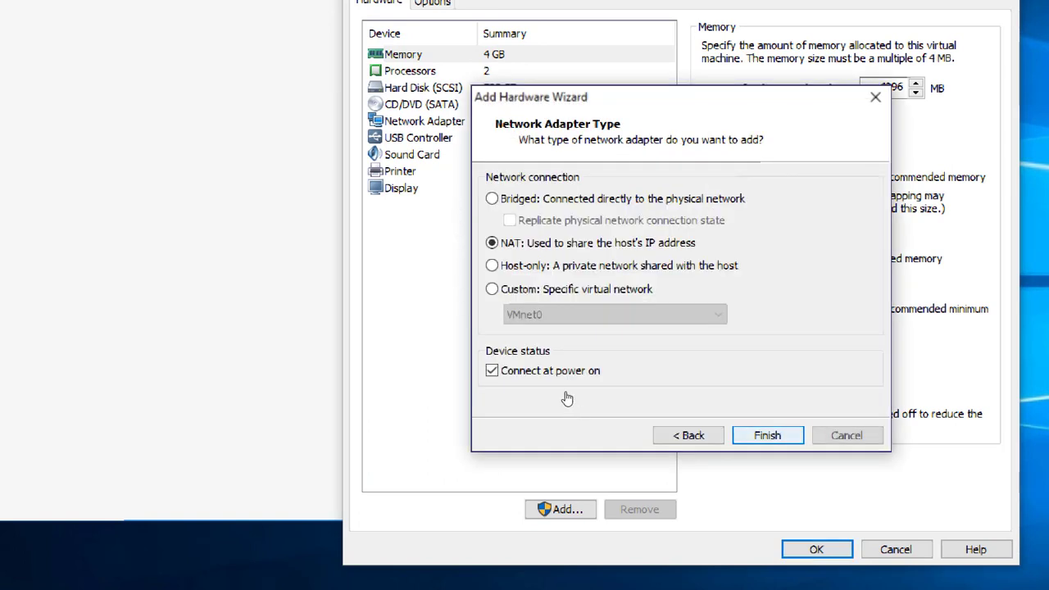
click(548, 288)
click(615, 315)
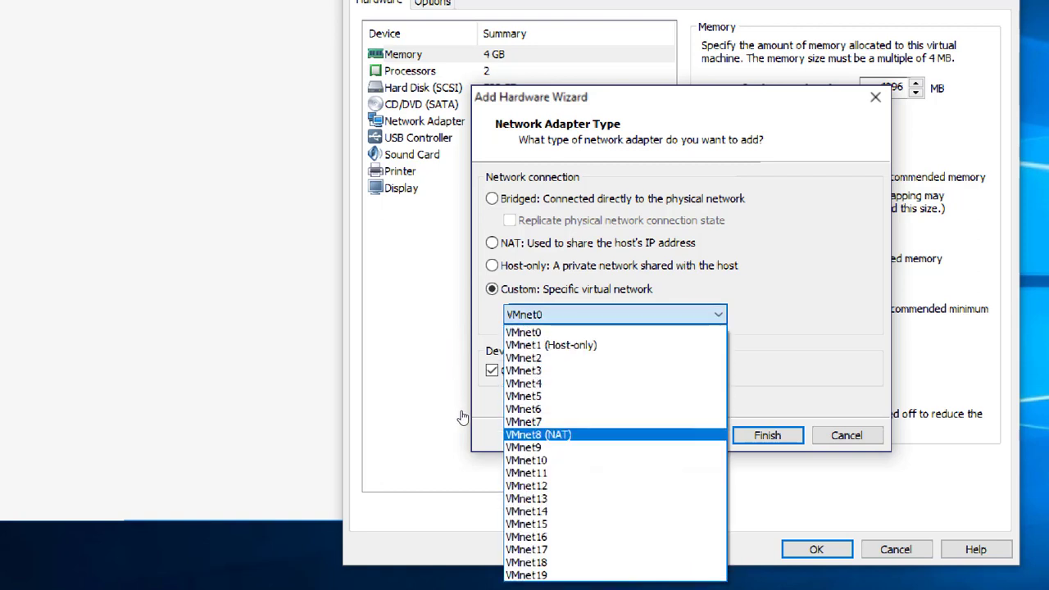
click(614, 434)
click(767, 435)
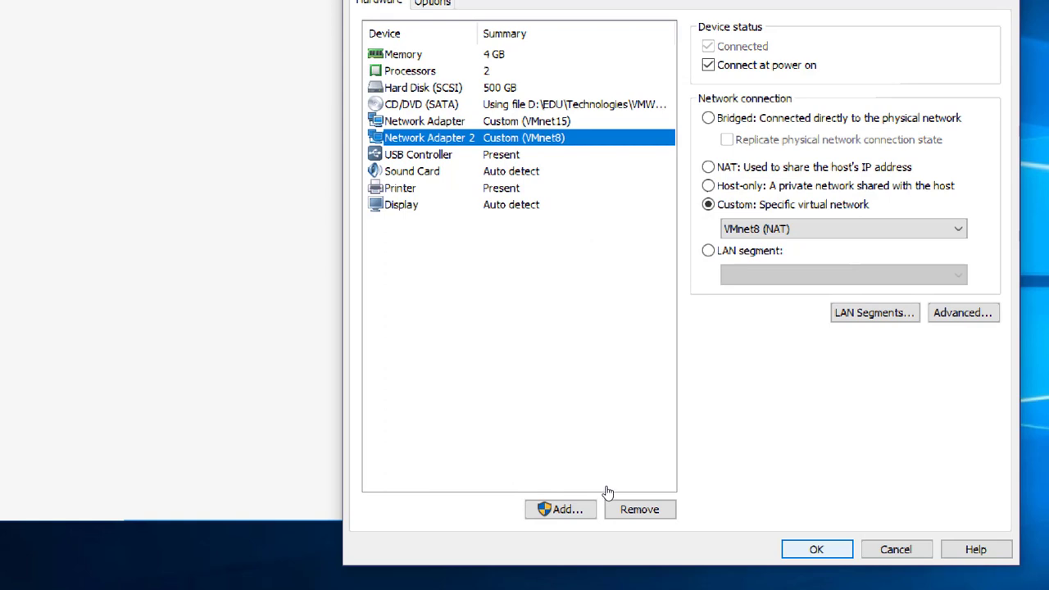
click(816, 549)
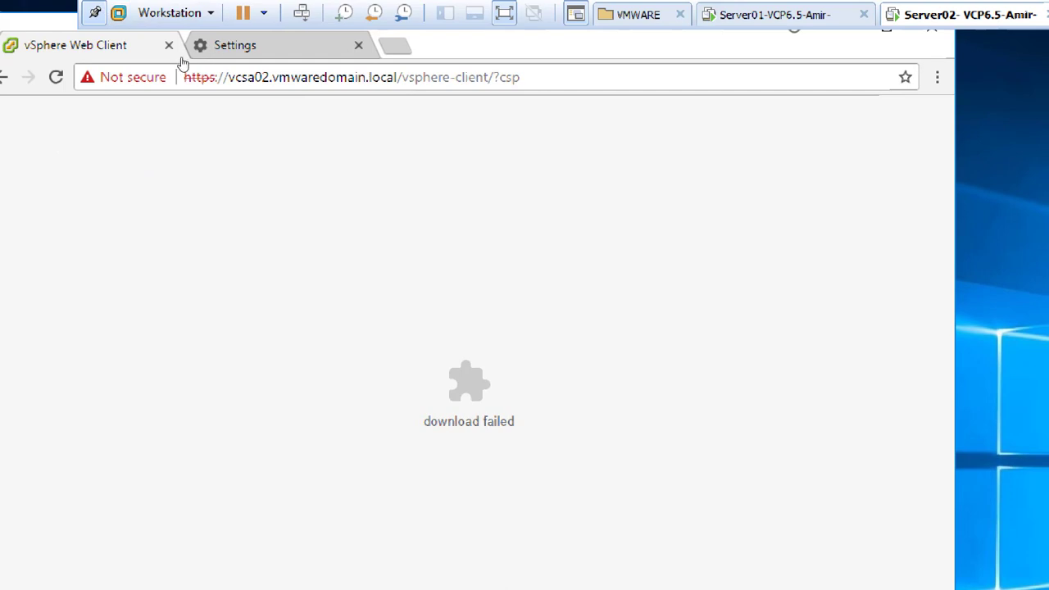
Step: Reload the client page, then search 'download adobe flash player' in a new Chrome tab
click(57, 77)
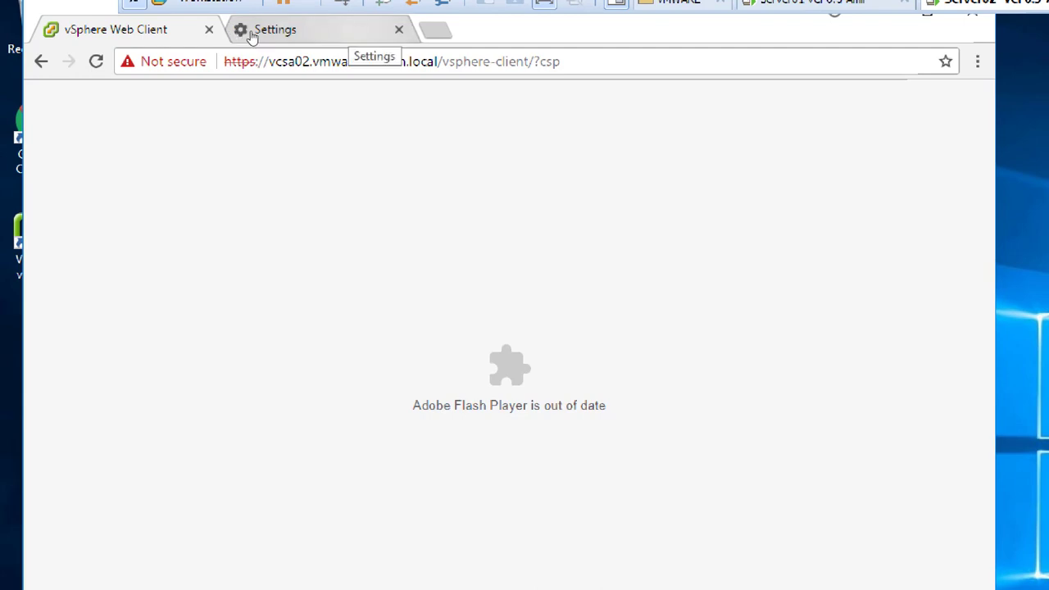
key(ctrl+t)
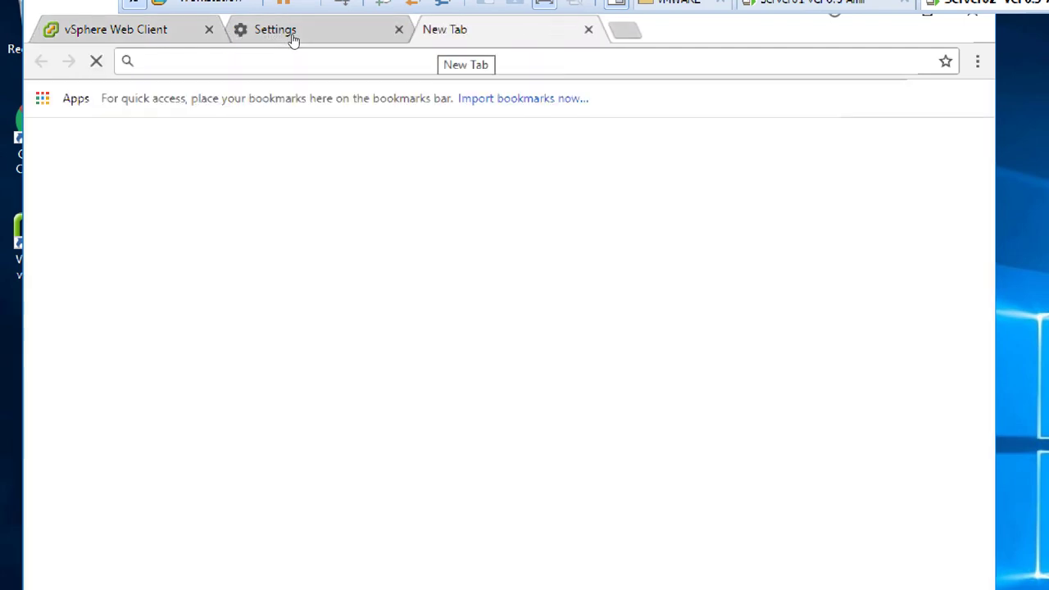
text(download )
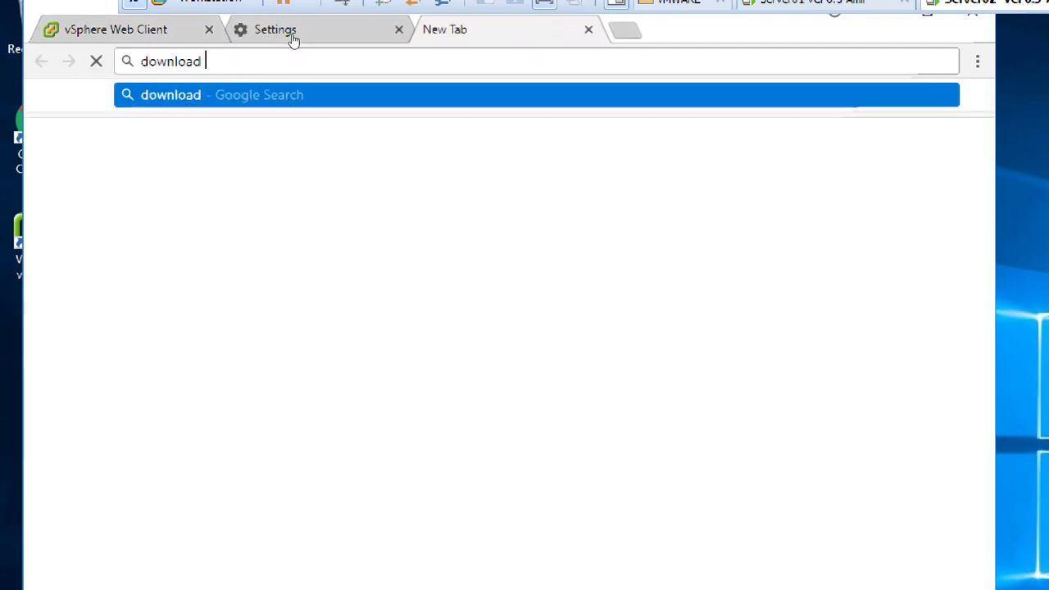
text(adobe flash)
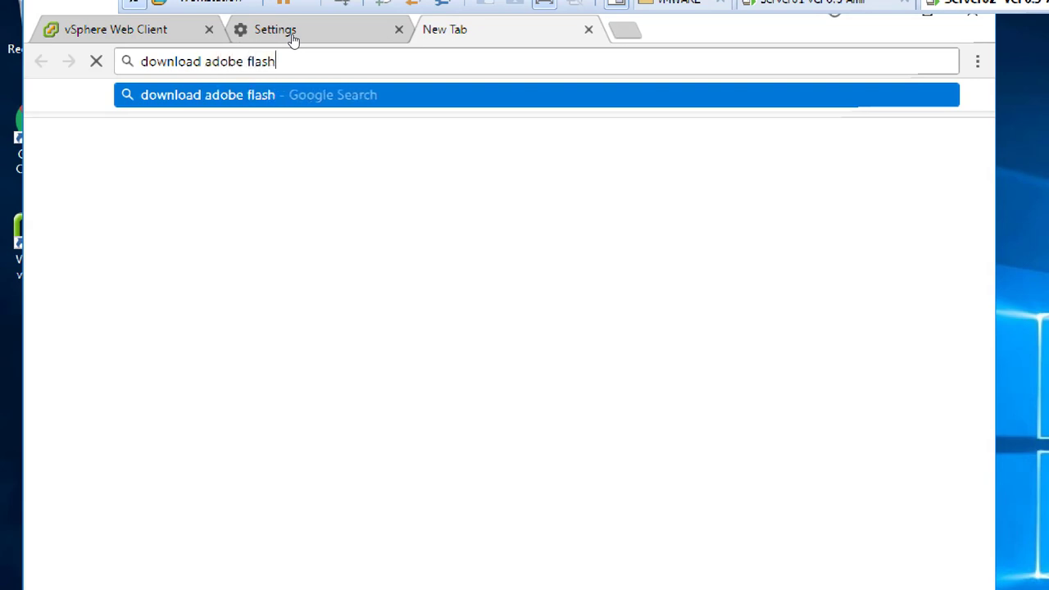
text( player)
key(Return)
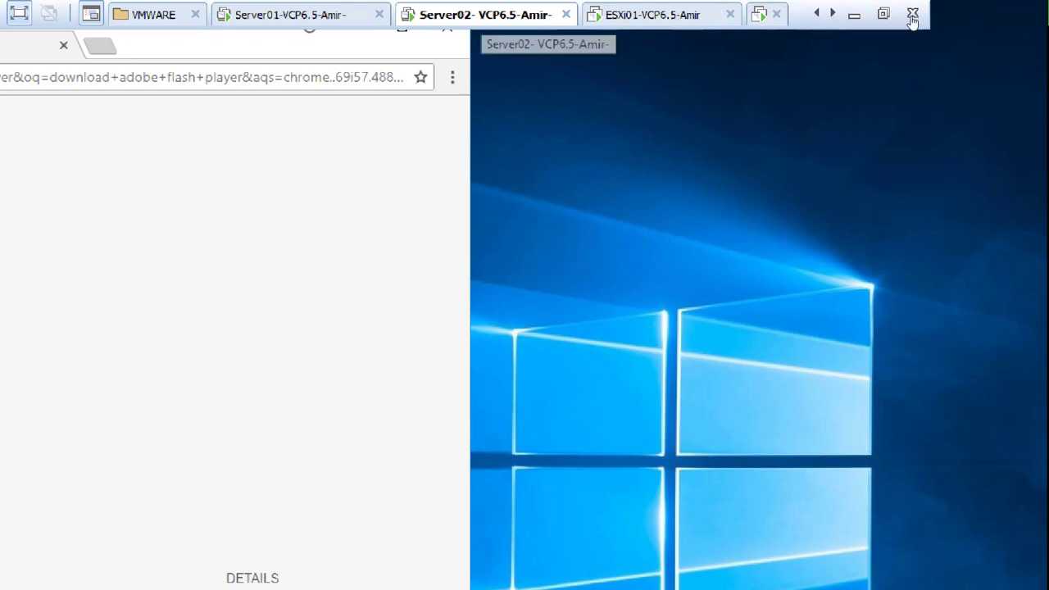
Step: Set Server02's Shared Folders option to Always enabled with ISO (C:\ISO) and apply
click(883, 14)
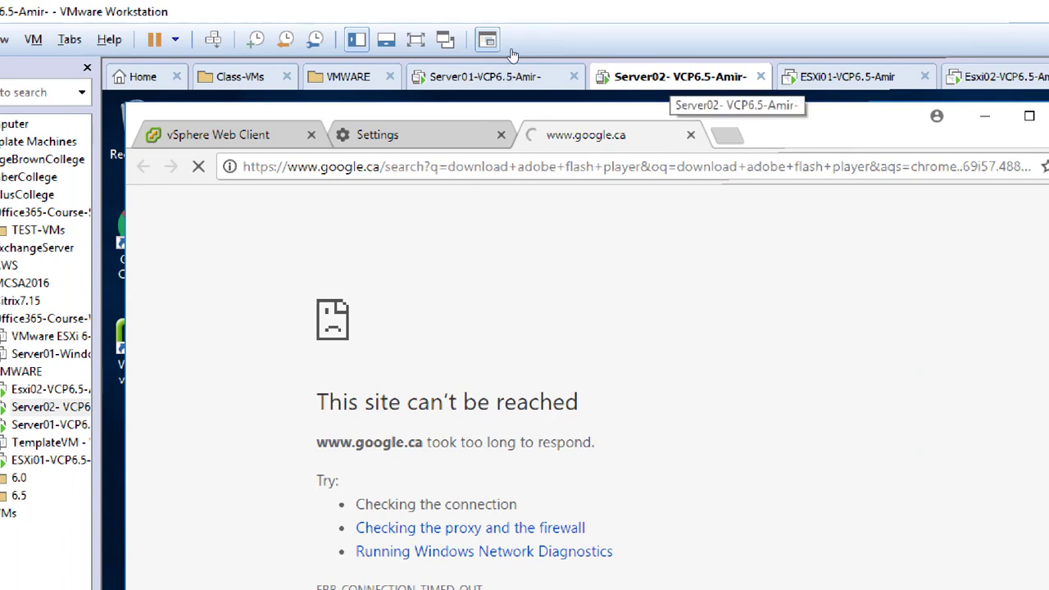
right_click(670, 76)
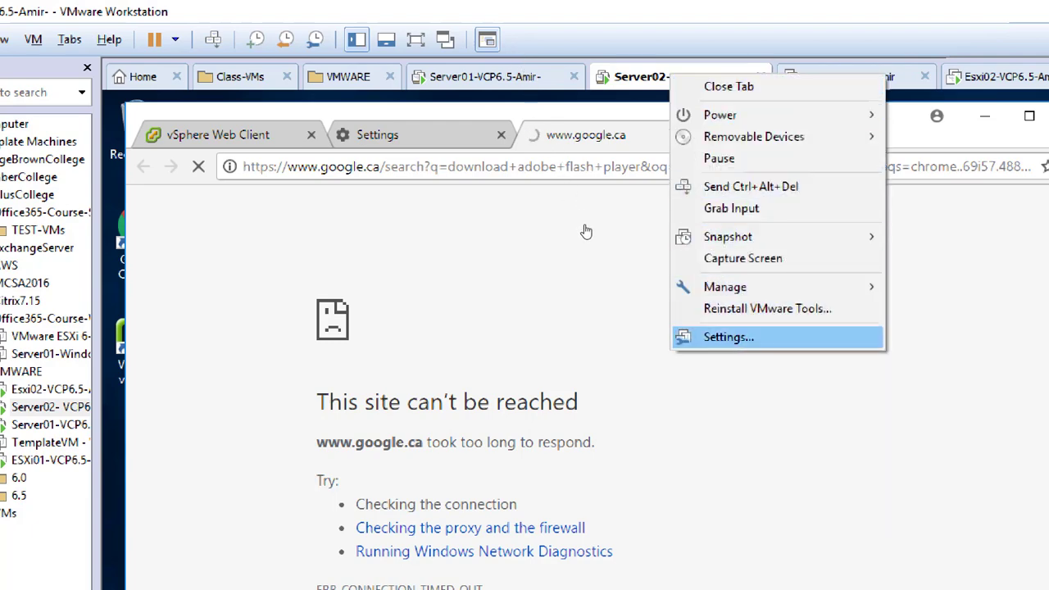
click(737, 336)
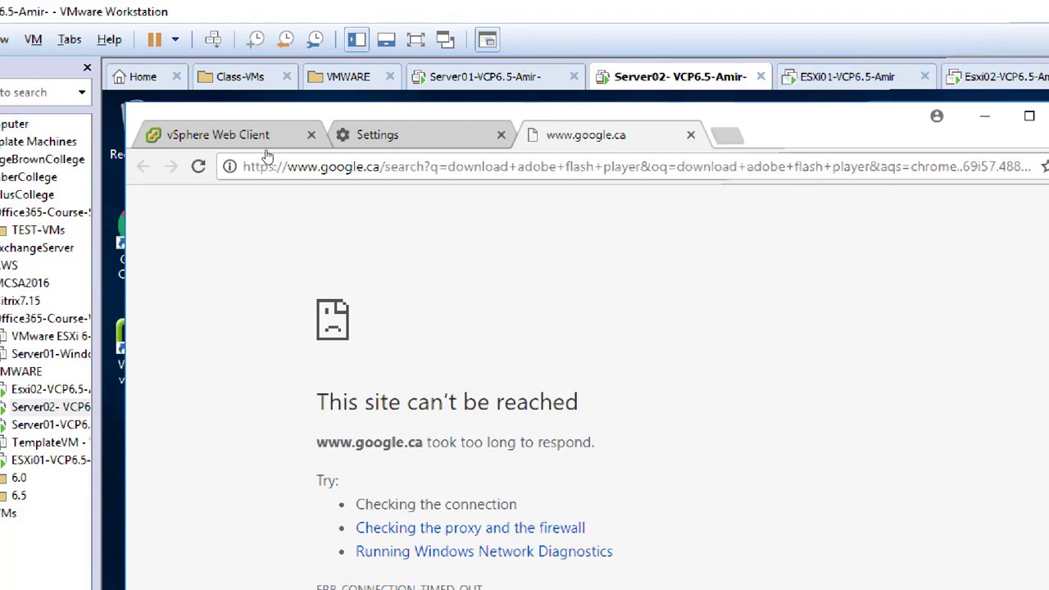
click(440, 160)
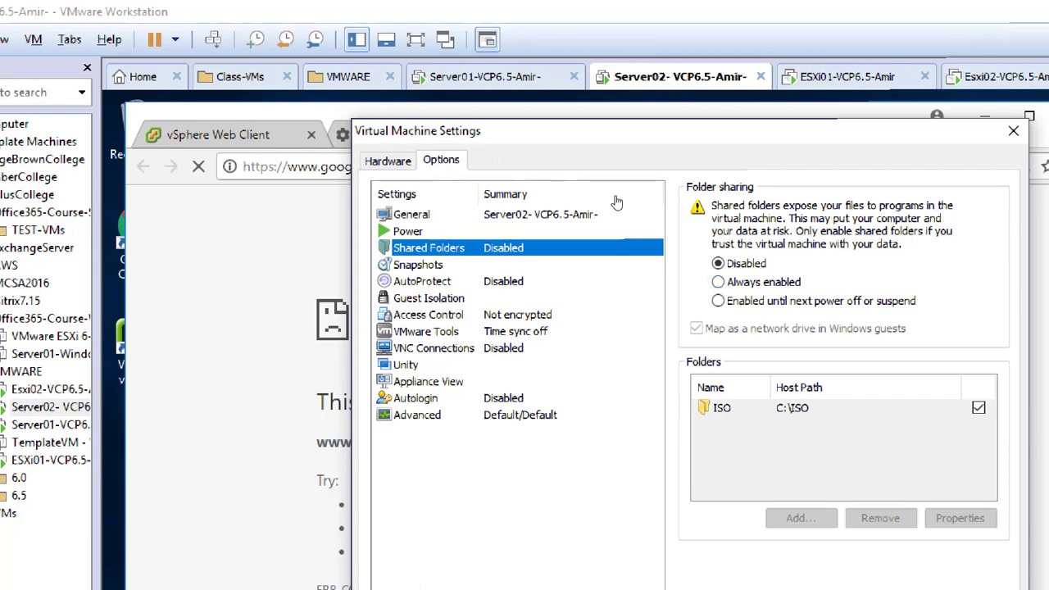
click(718, 282)
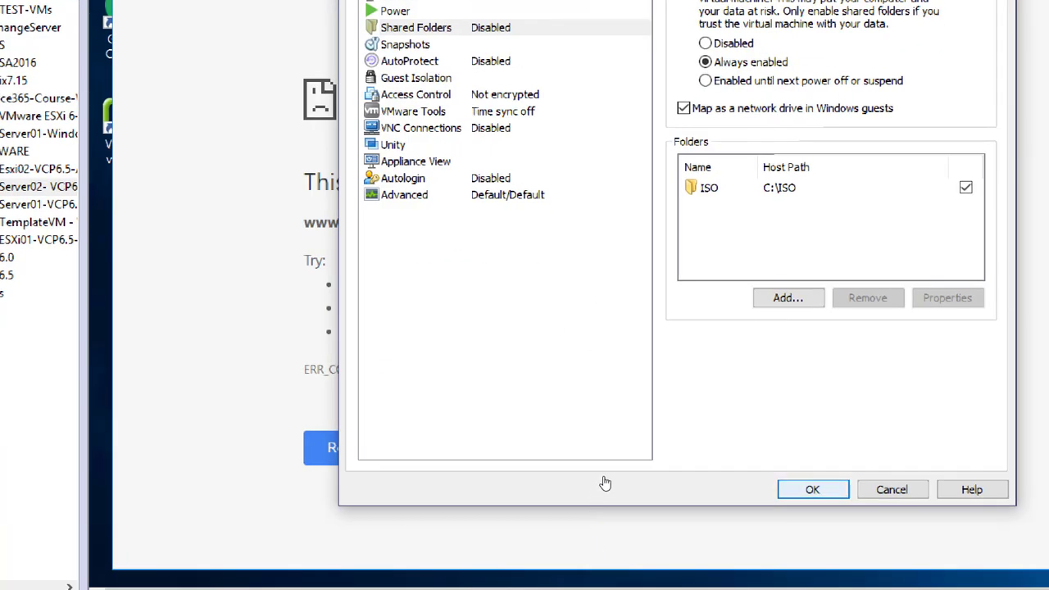
key(Return)
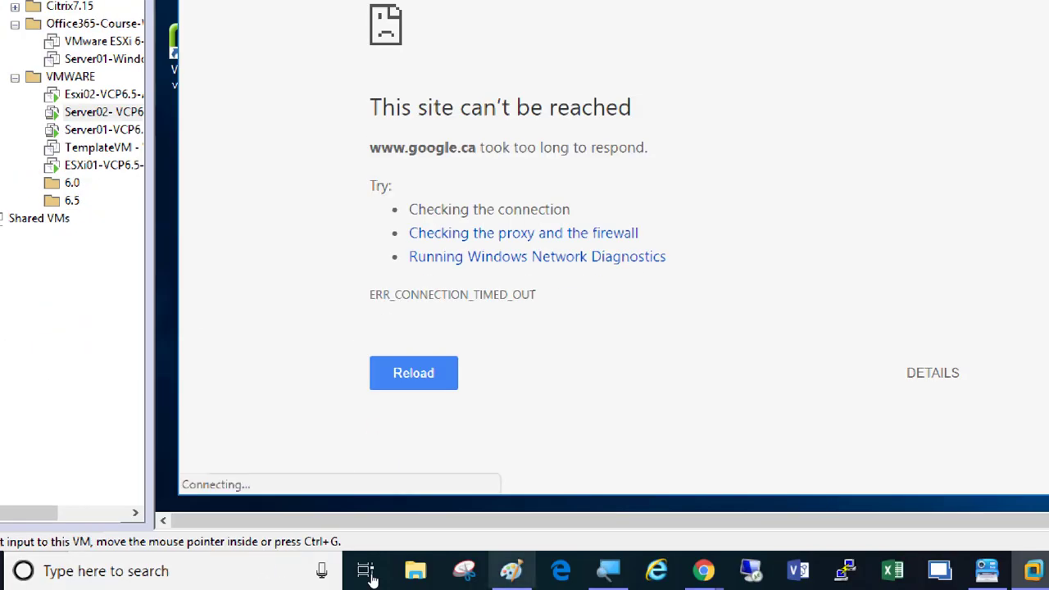
Step: Reset the Magnifier to 100% and drag the guest Chrome window right and down
click(608, 571)
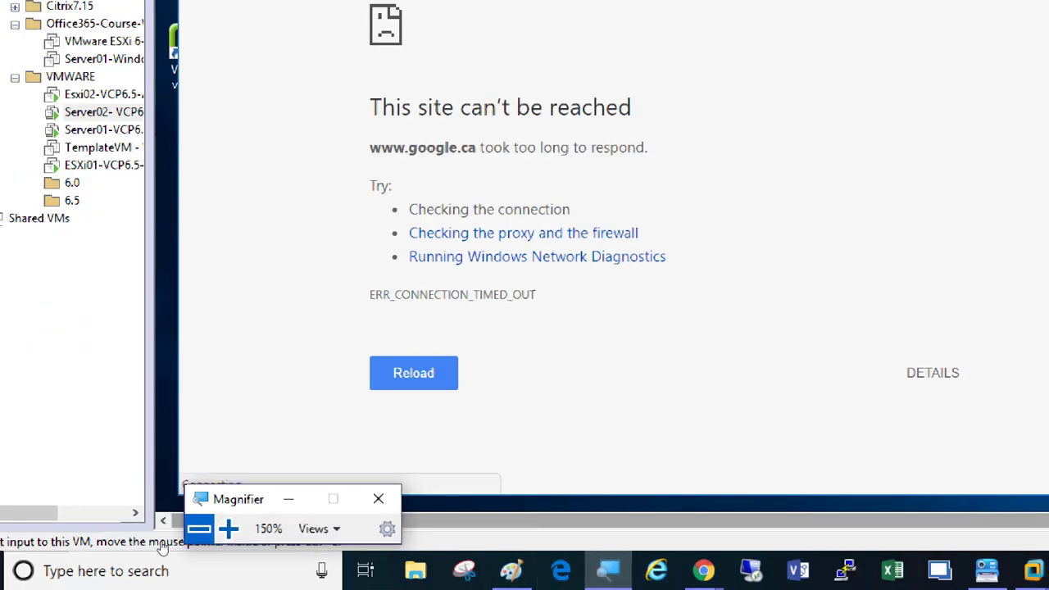
click(198, 528)
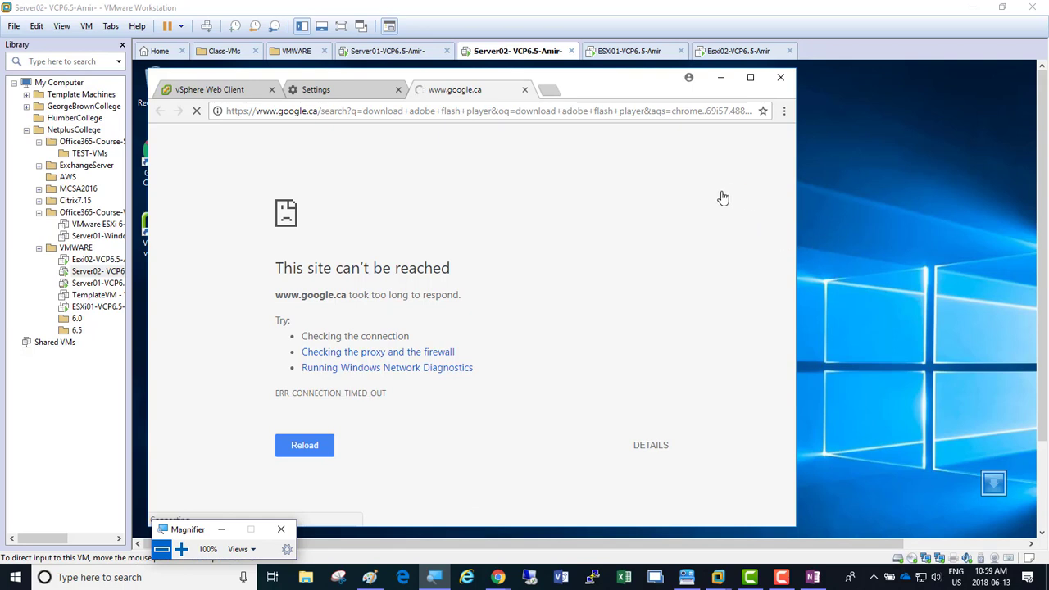
click(627, 87)
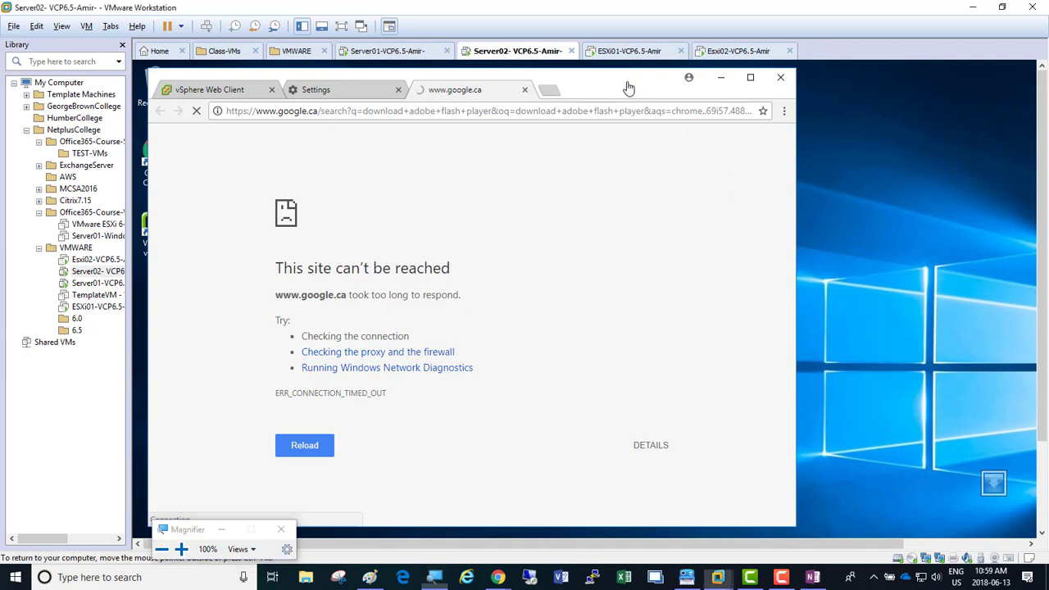
drag(628, 87, 755, 92)
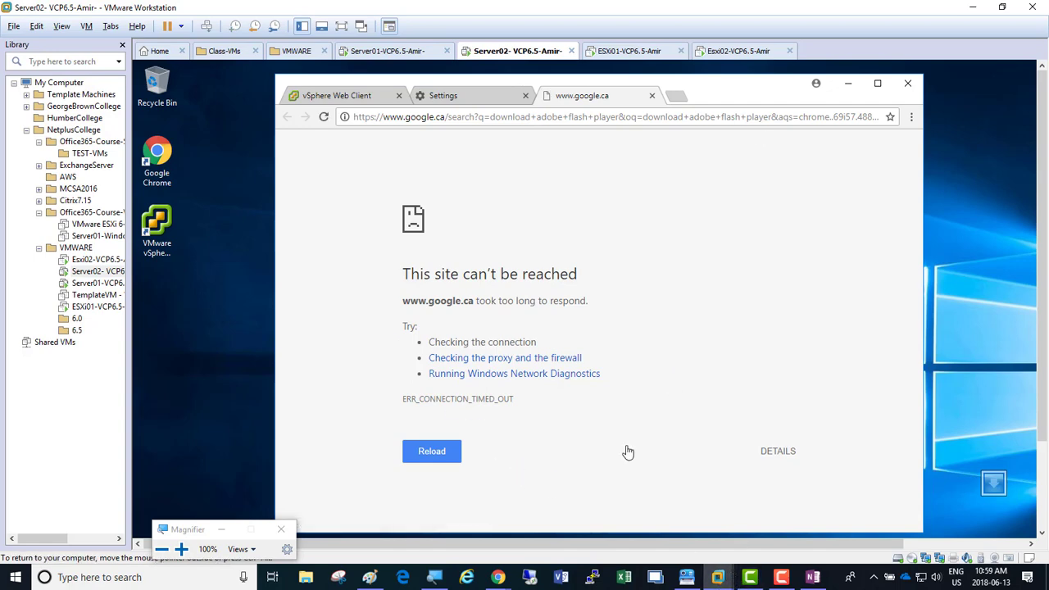
click(496, 583)
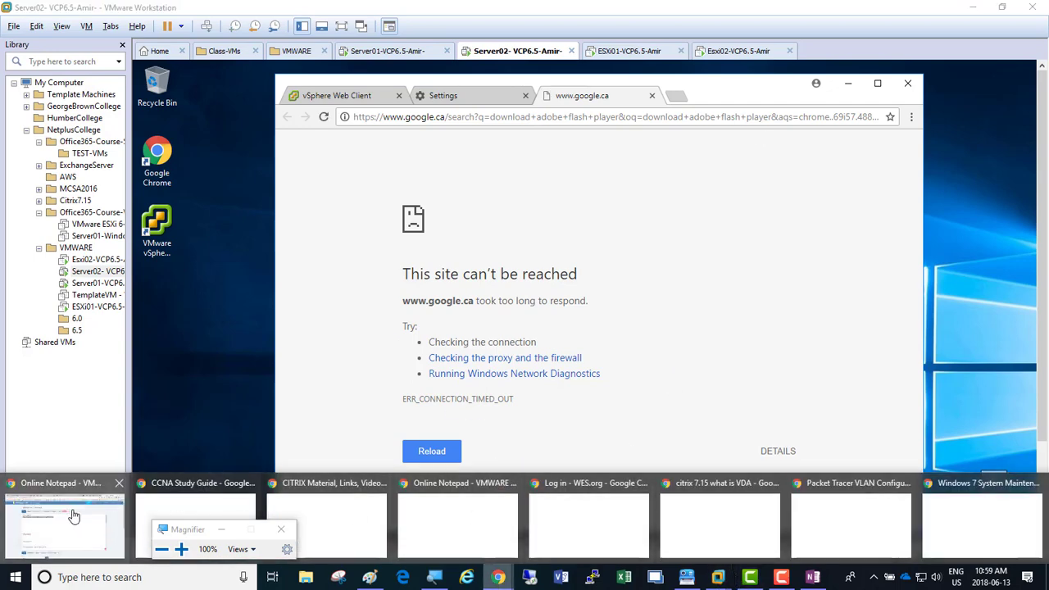
Step: Bring up the host Chrome's aNotepad window and open a new Google start-page tab
click(64, 525)
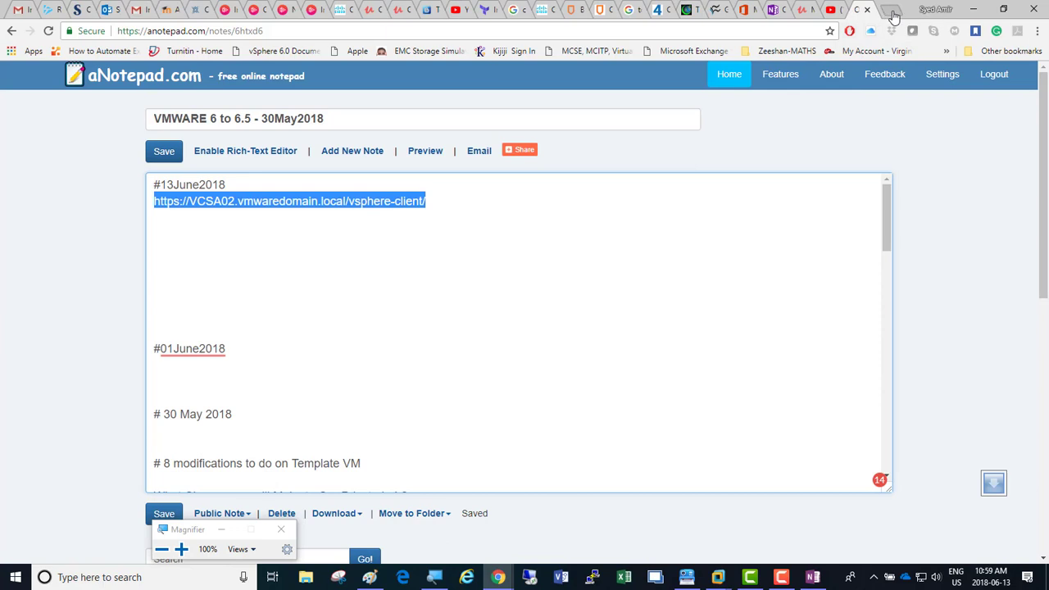
click(891, 10)
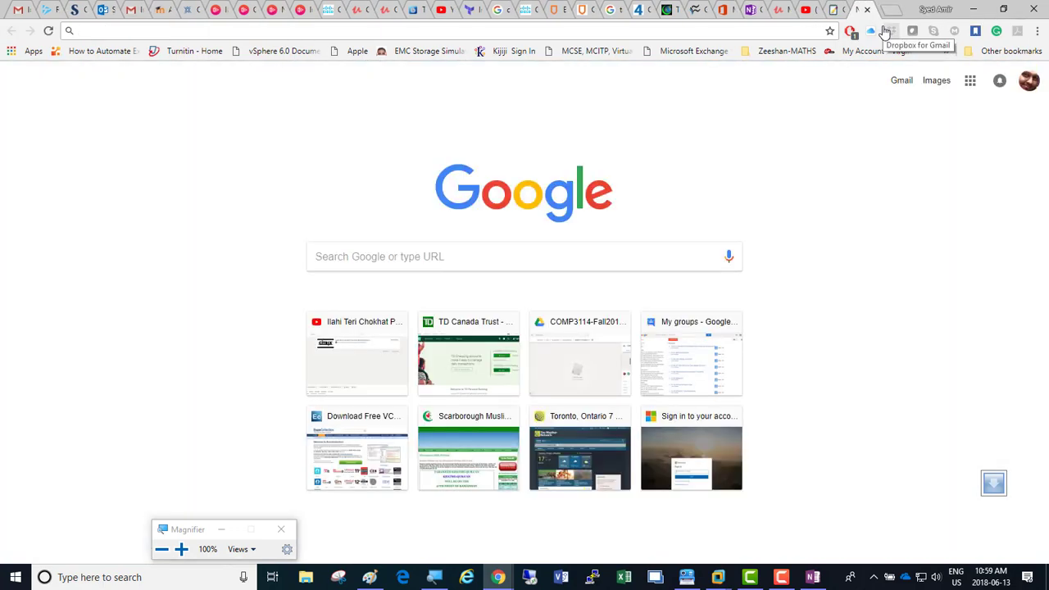
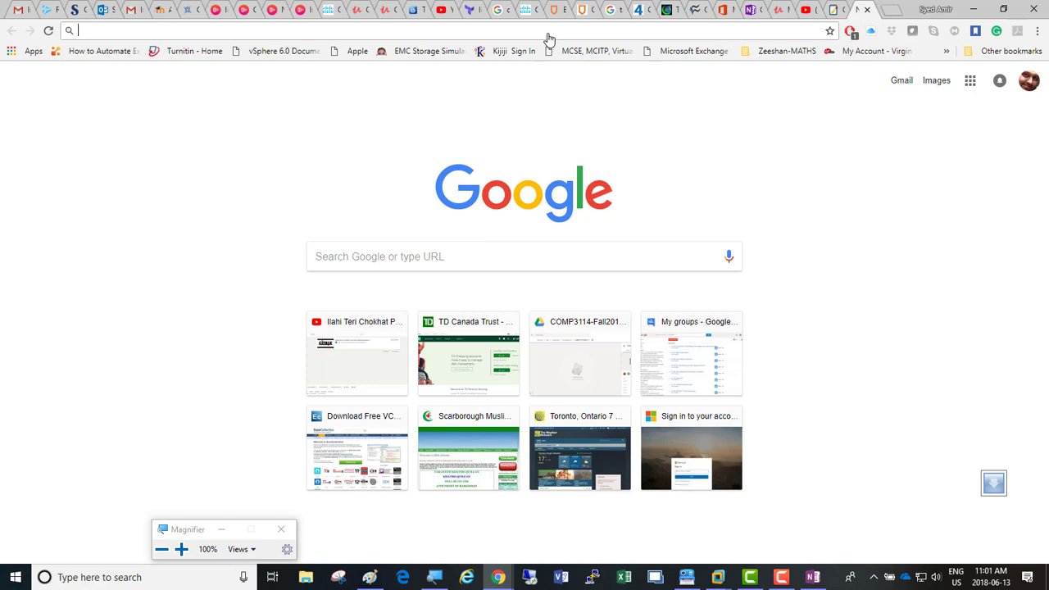
Step: Search Google for 'download adobe flash player'
text(download )
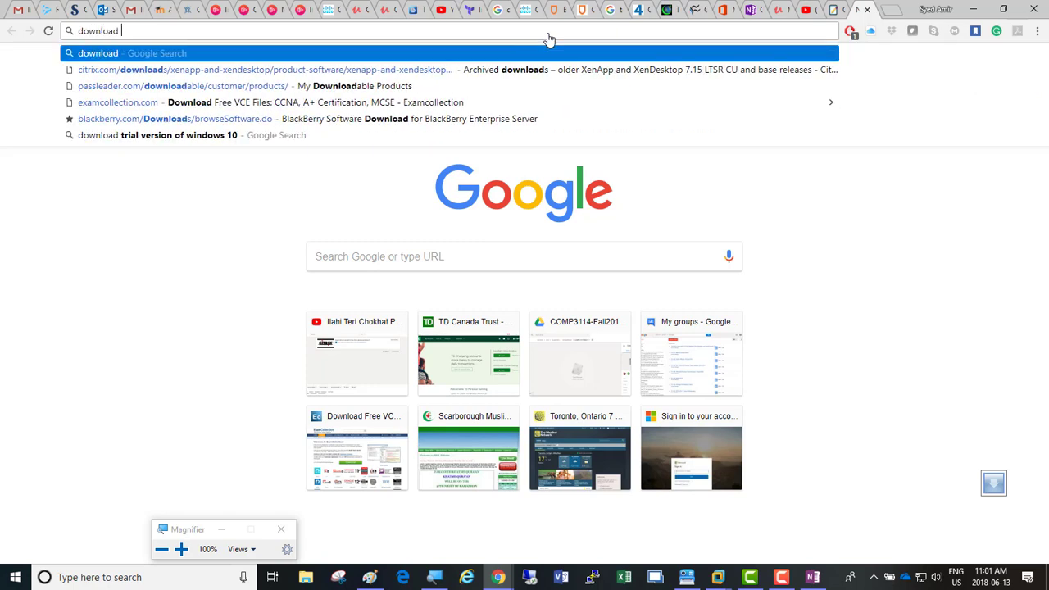
text(adobe f)
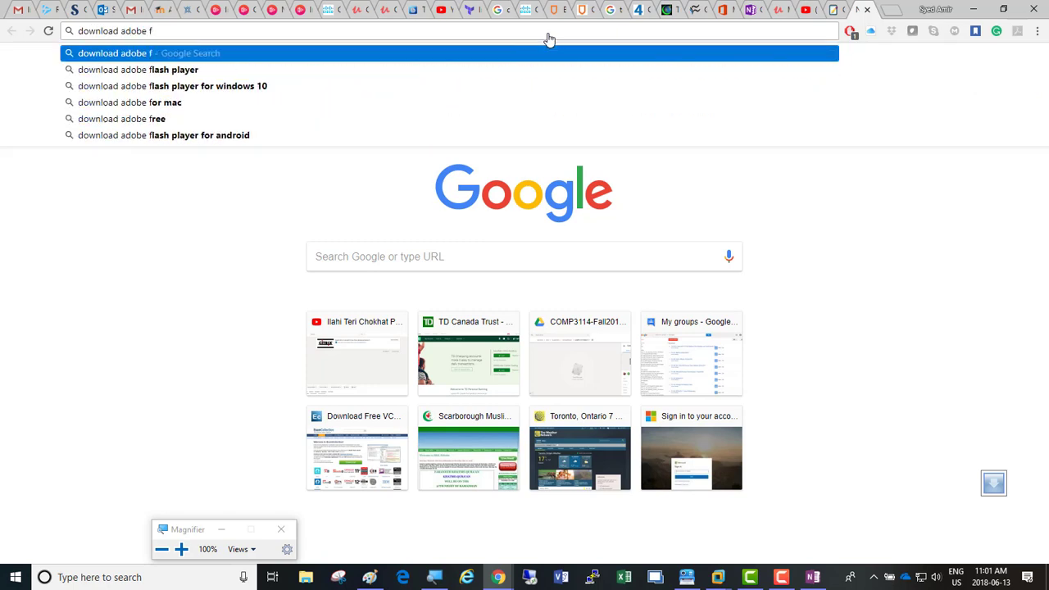
text(lash player)
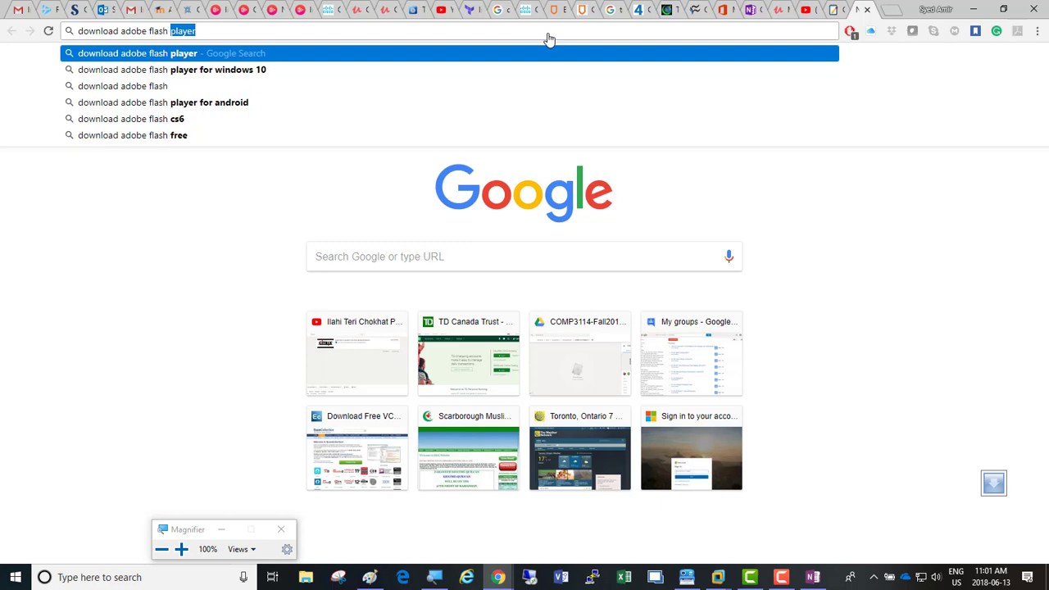
key(Return)
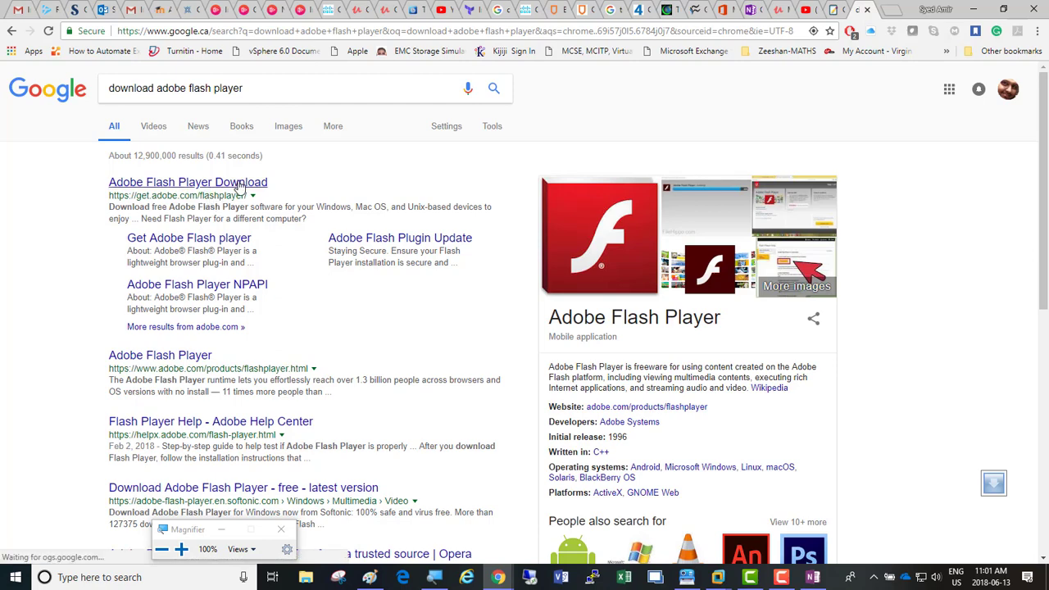
Step: Open the Softonic Adobe Flash Player page, start the free download, and block notifications
click(292, 488)
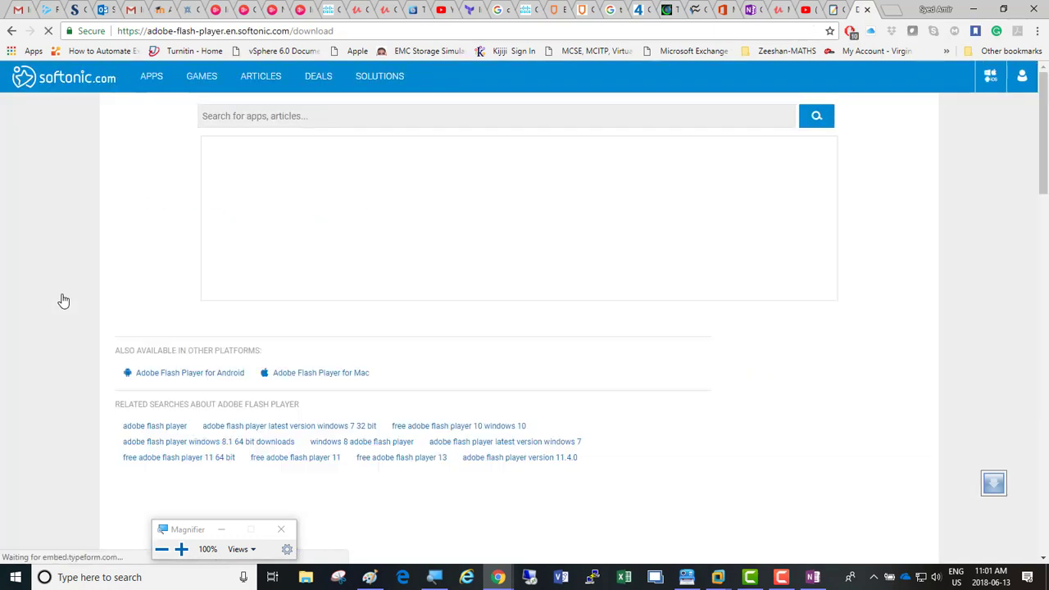
scroll(64, 300, down, 3)
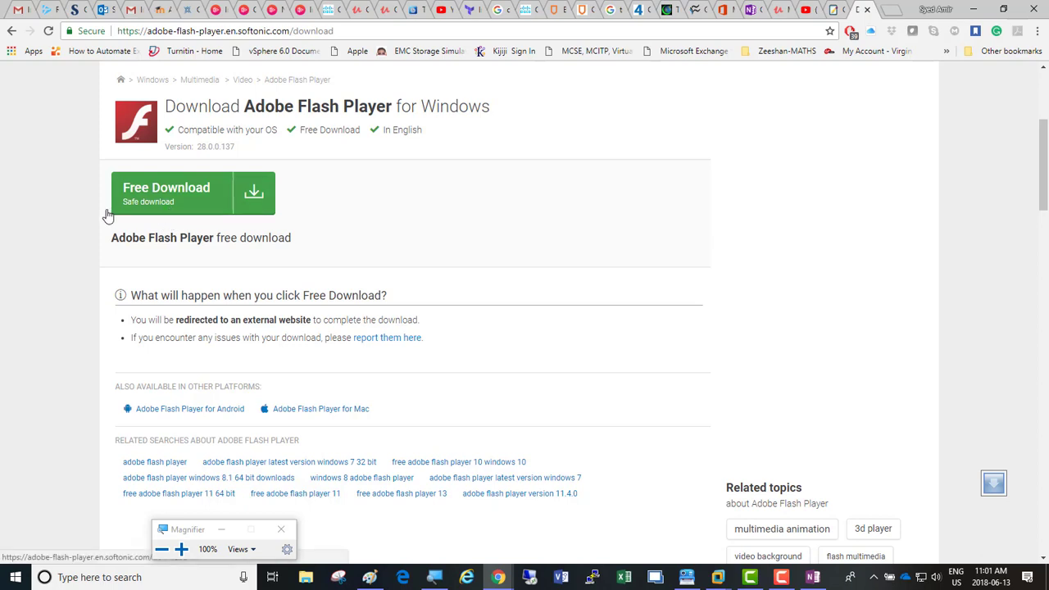
click(161, 214)
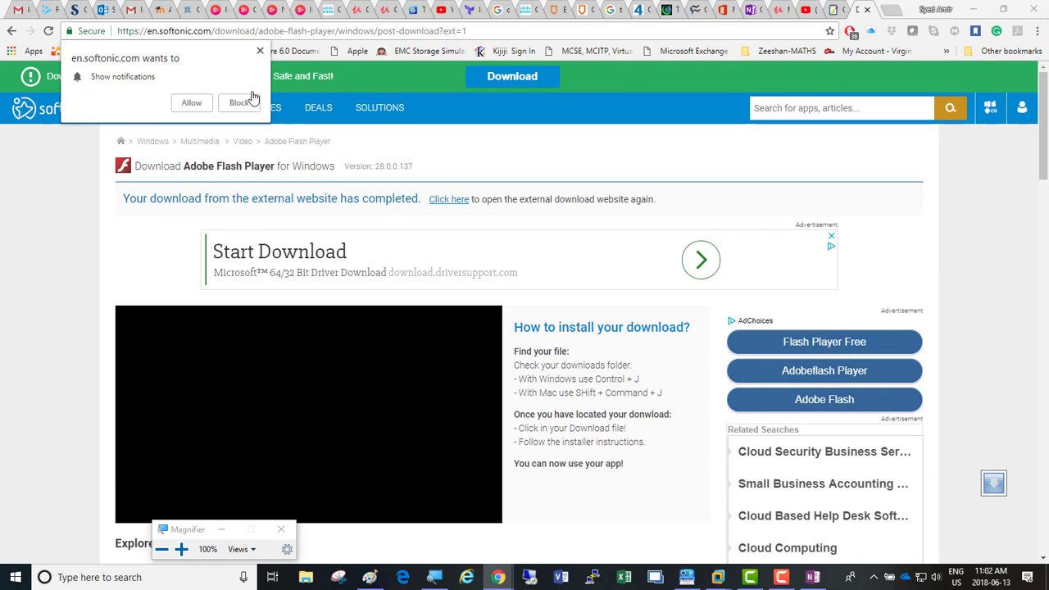
click(244, 104)
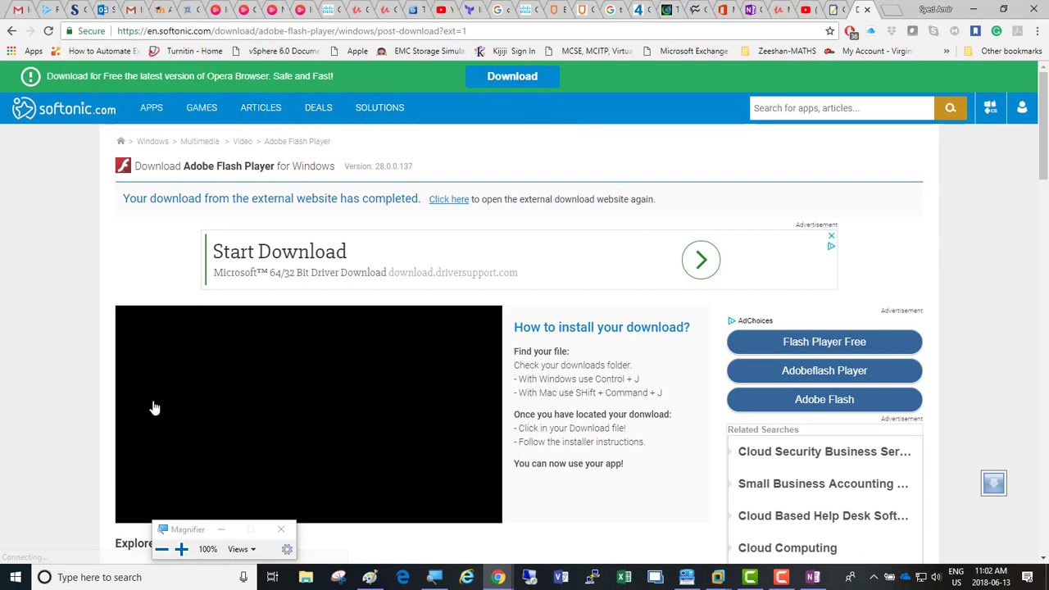
Step: Leave Softonic, dismiss the free-alternatives popup, and return to the Google results
scroll(41, 358, down, 3)
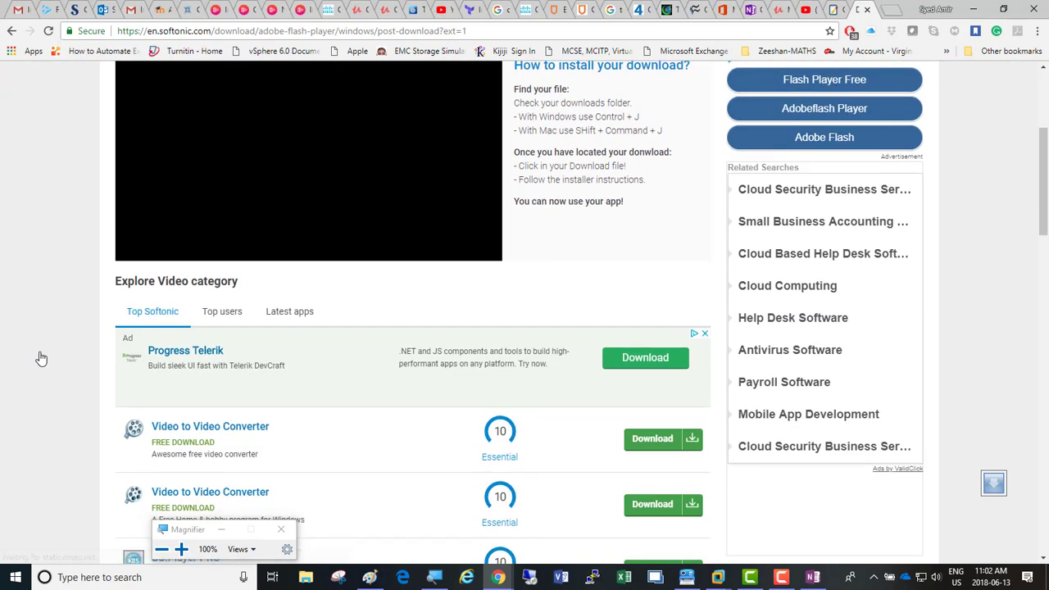
scroll(41, 358, up, 3)
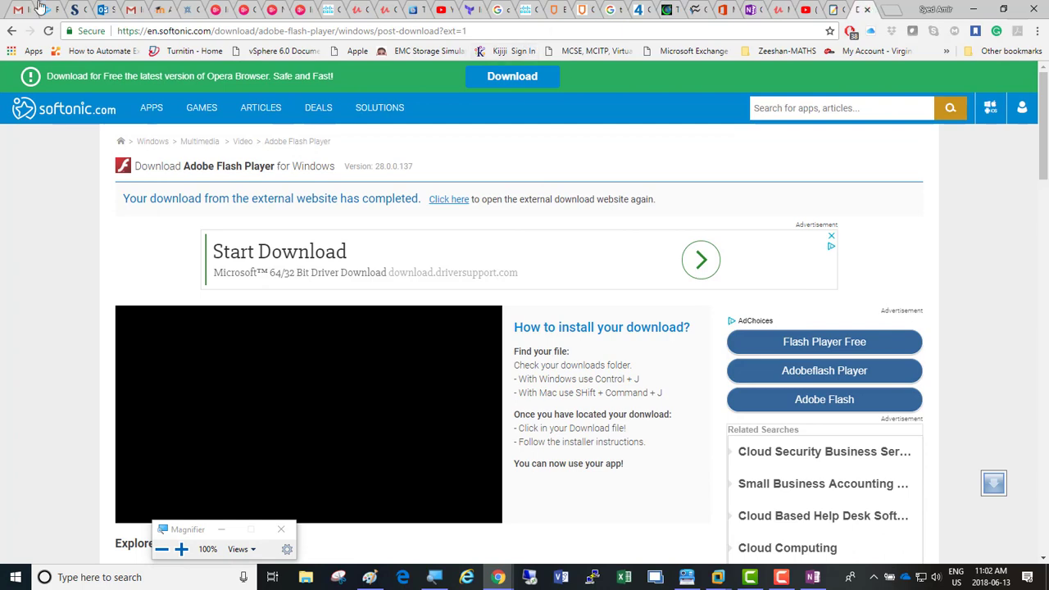
click(12, 32)
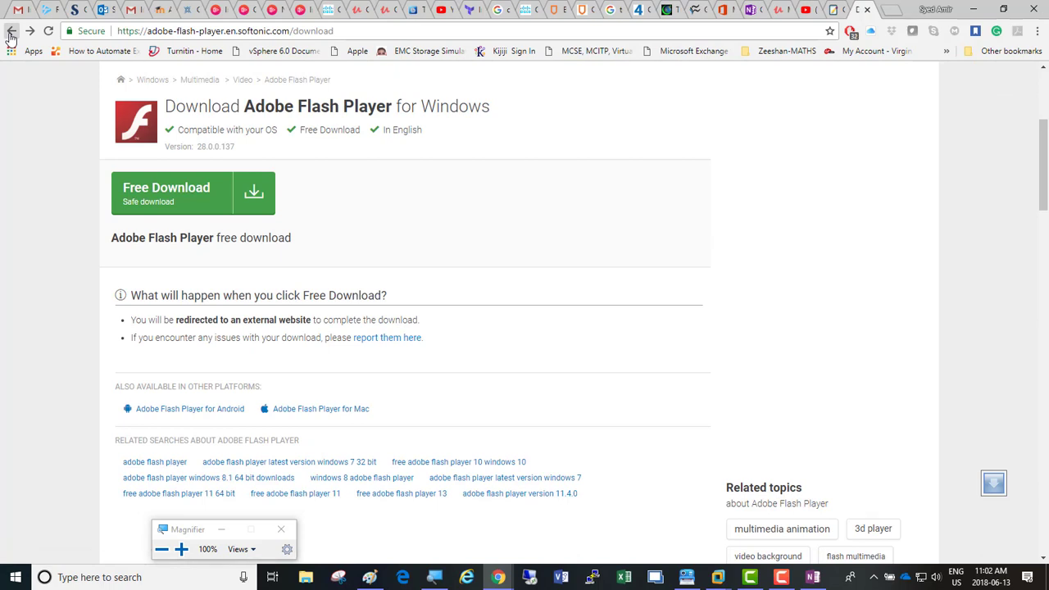
click(11, 37)
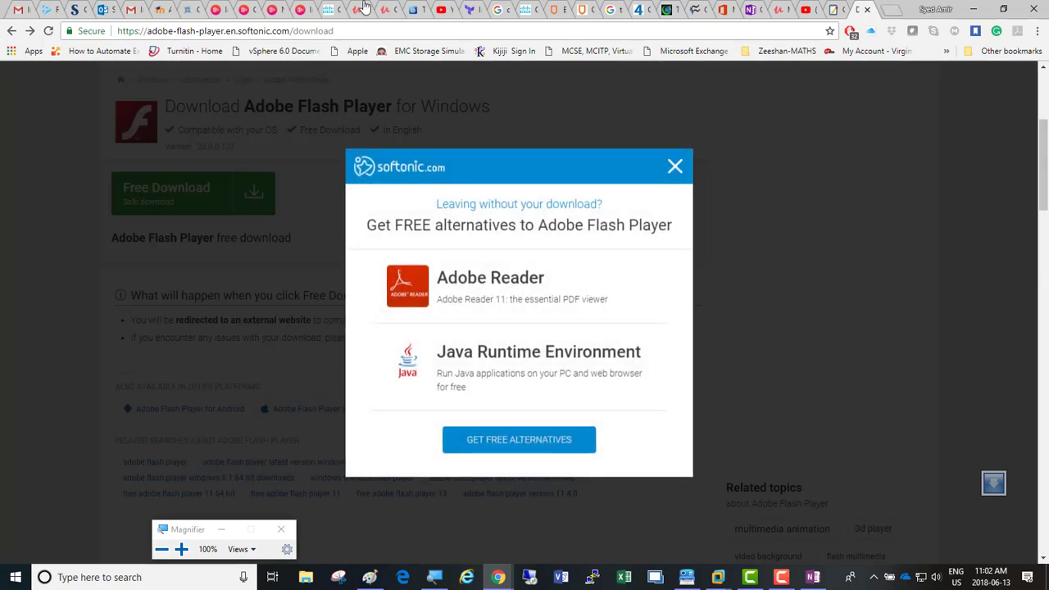
click(674, 166)
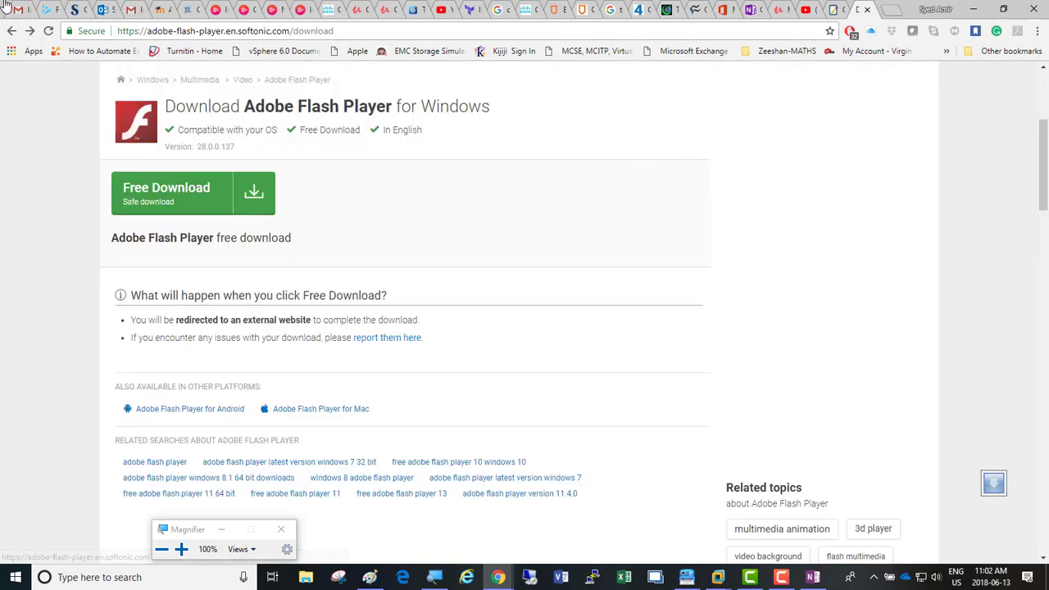
click(11, 31)
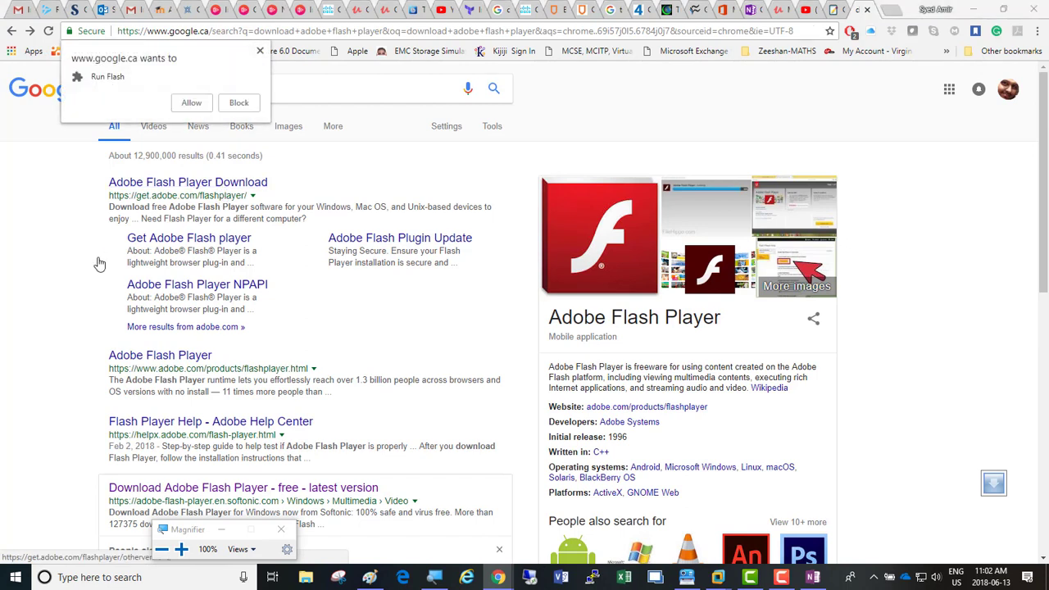
Step: Allow Flash on the results page and open the official 'Adobe Flash Player Download' result
click(191, 103)
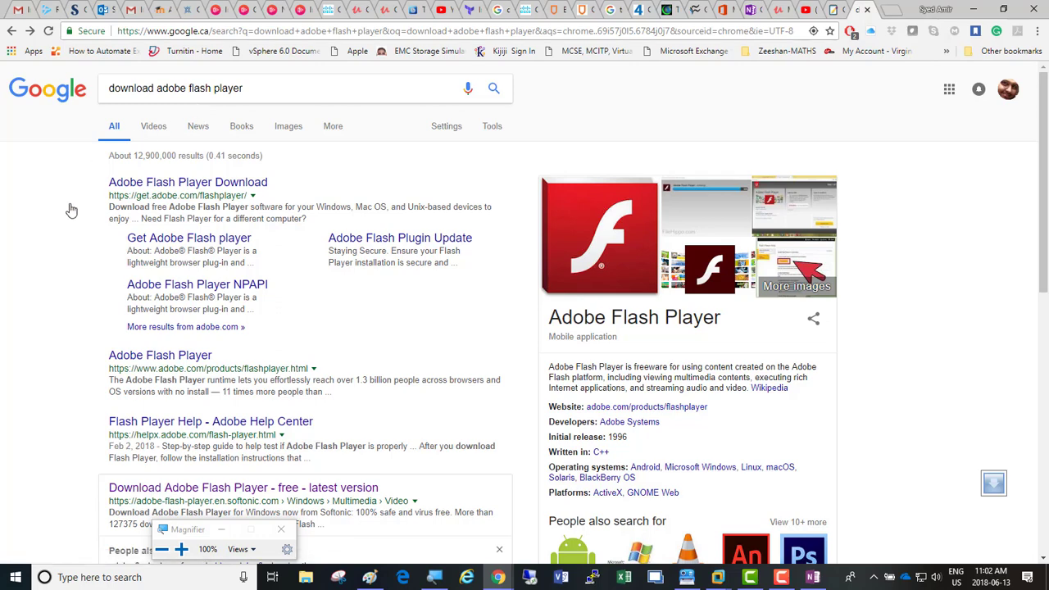
click(195, 182)
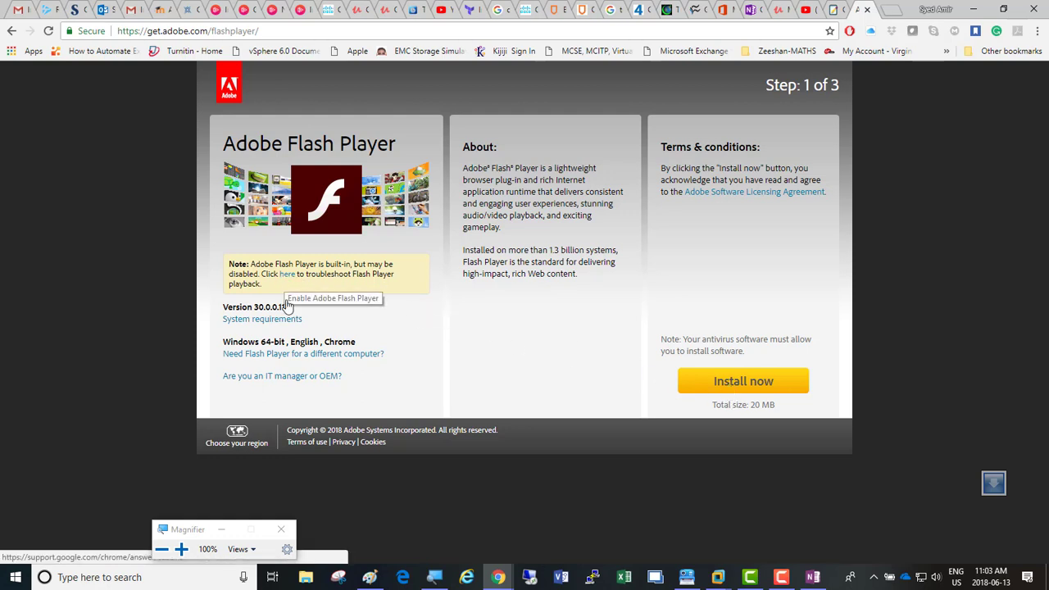
Step: On the different-computer page, pick Windows 10/Windows 8 in Step 1, leaving the Step 2 version unpicked
click(294, 354)
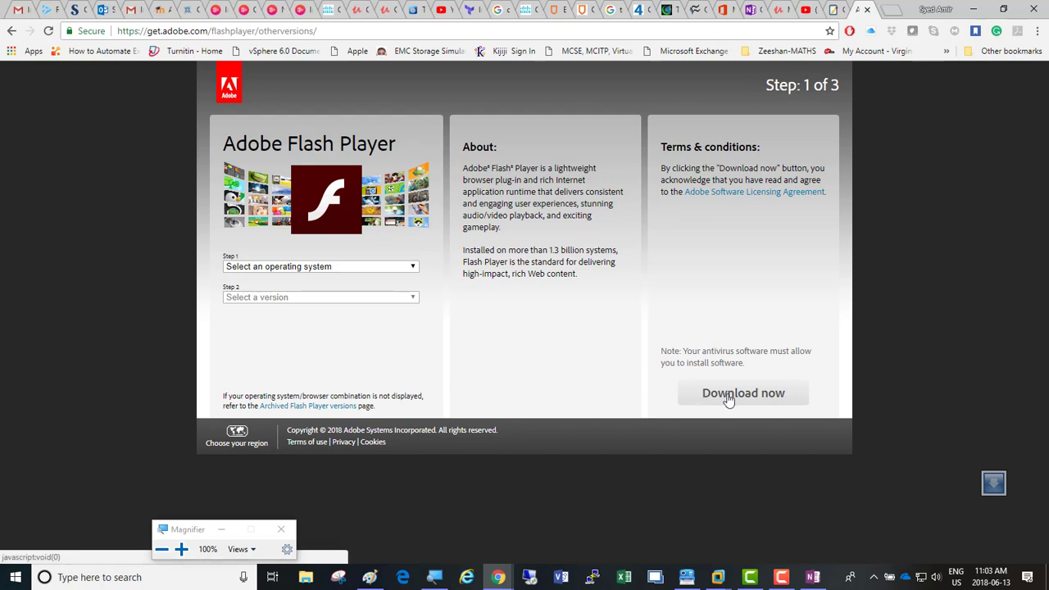
click(407, 269)
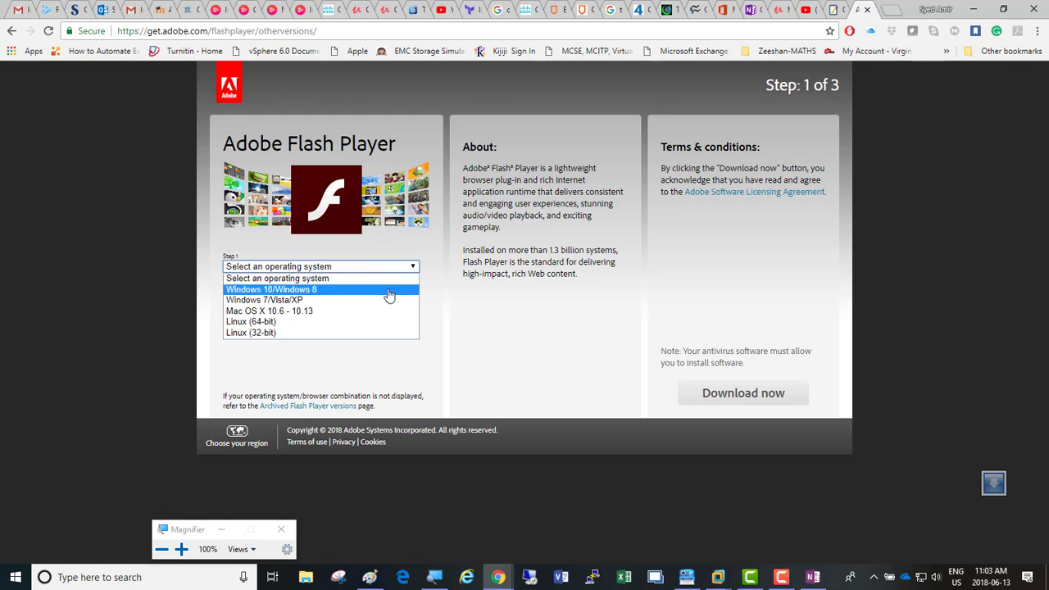
click(388, 292)
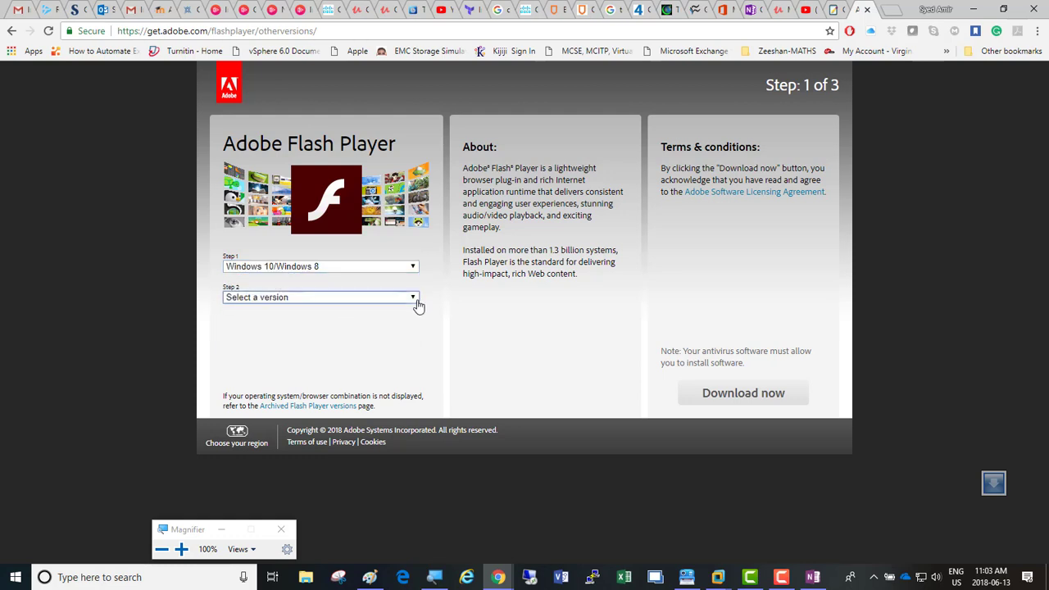
click(415, 302)
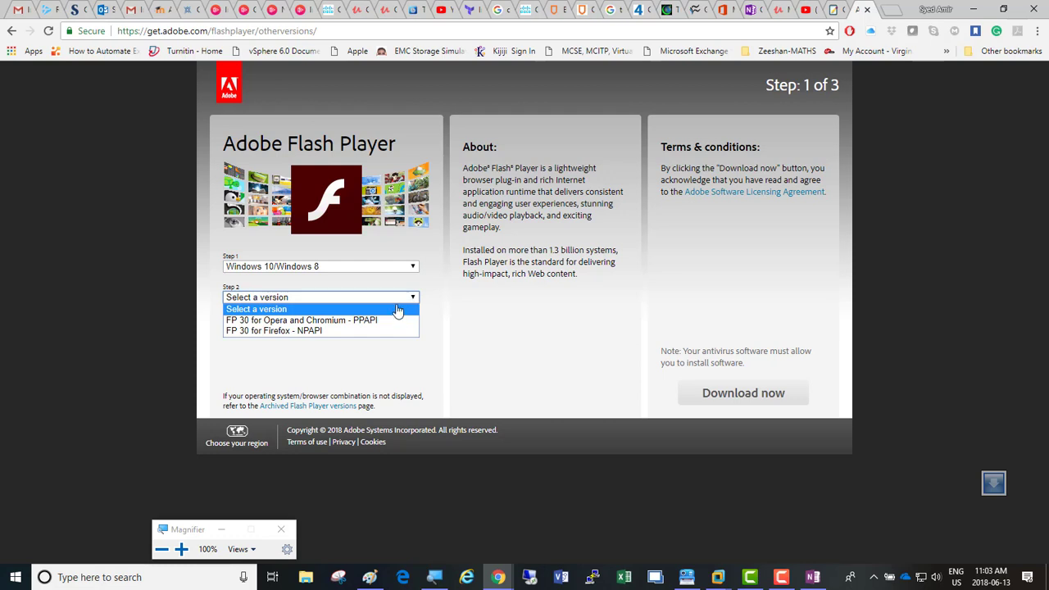
click(398, 310)
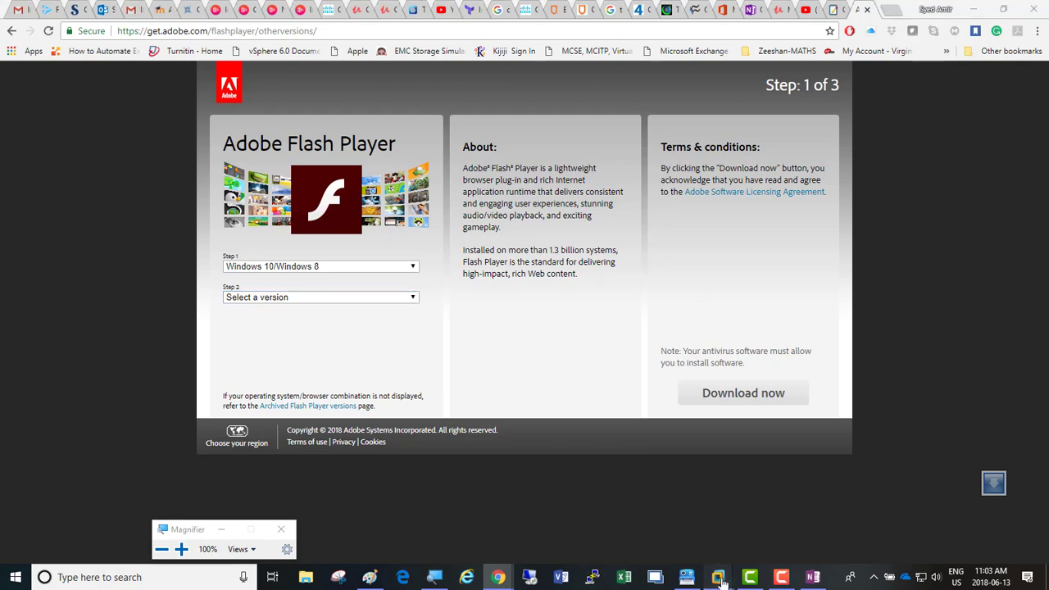
Step: Bring the Server02 VM window forward and reload the timed-out page in the guest browser
mouse_move(721, 578)
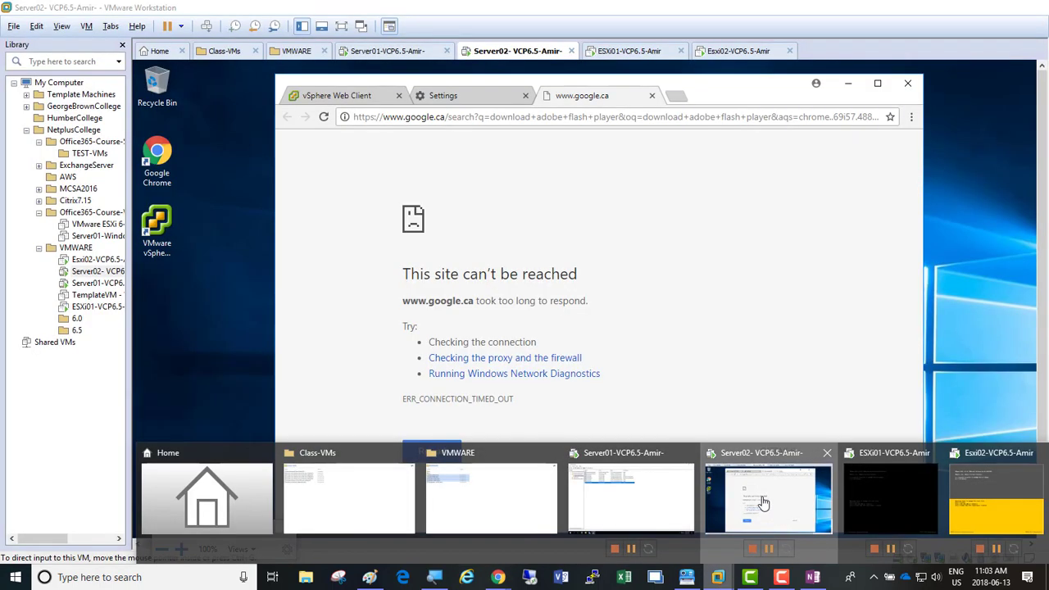
click(762, 501)
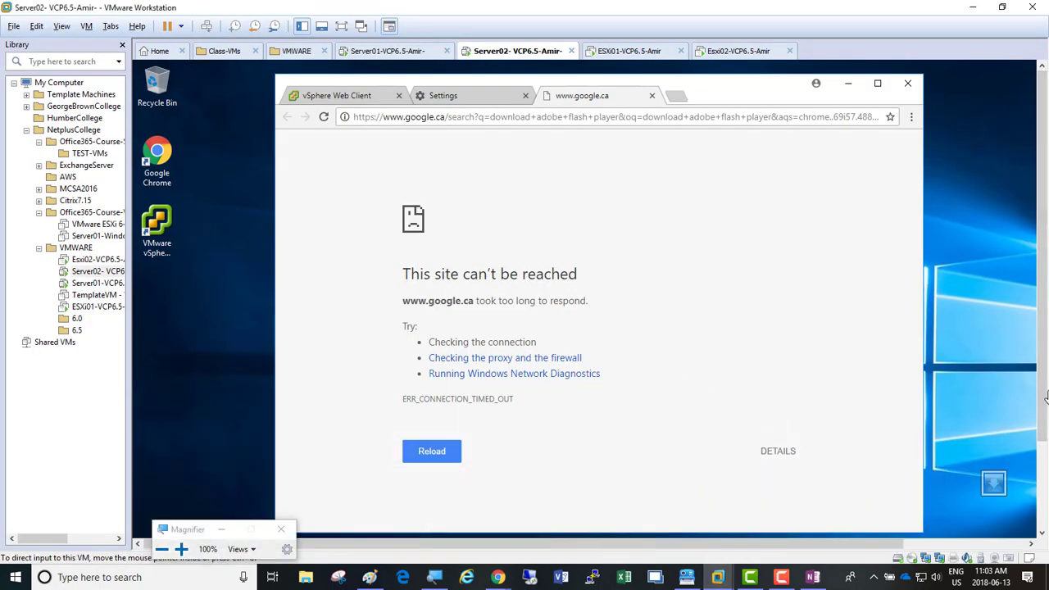
drag(1046, 399, 1046, 503)
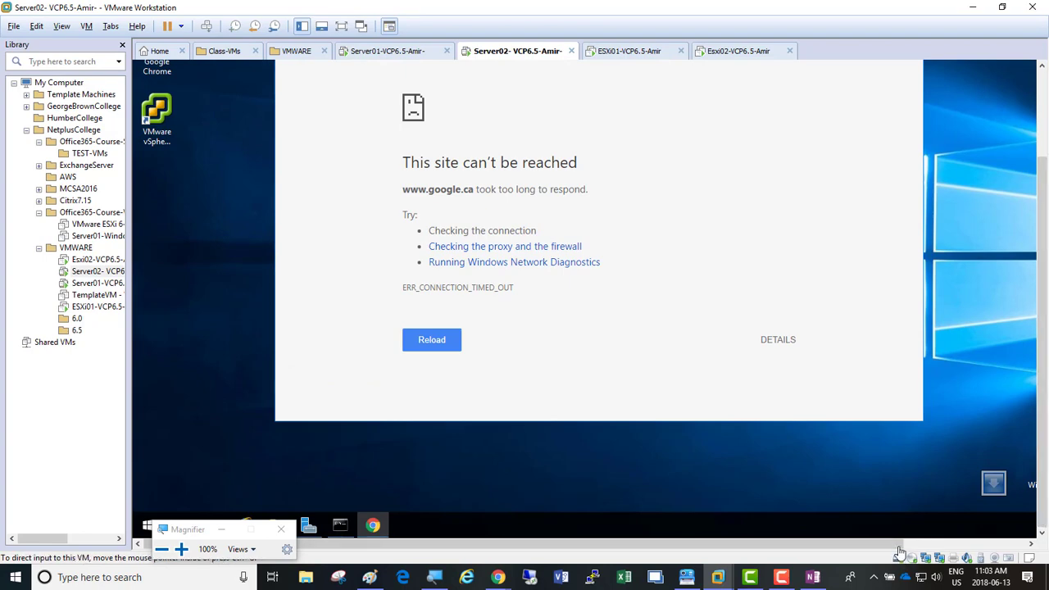
drag(883, 544, 792, 545)
click(1042, 86)
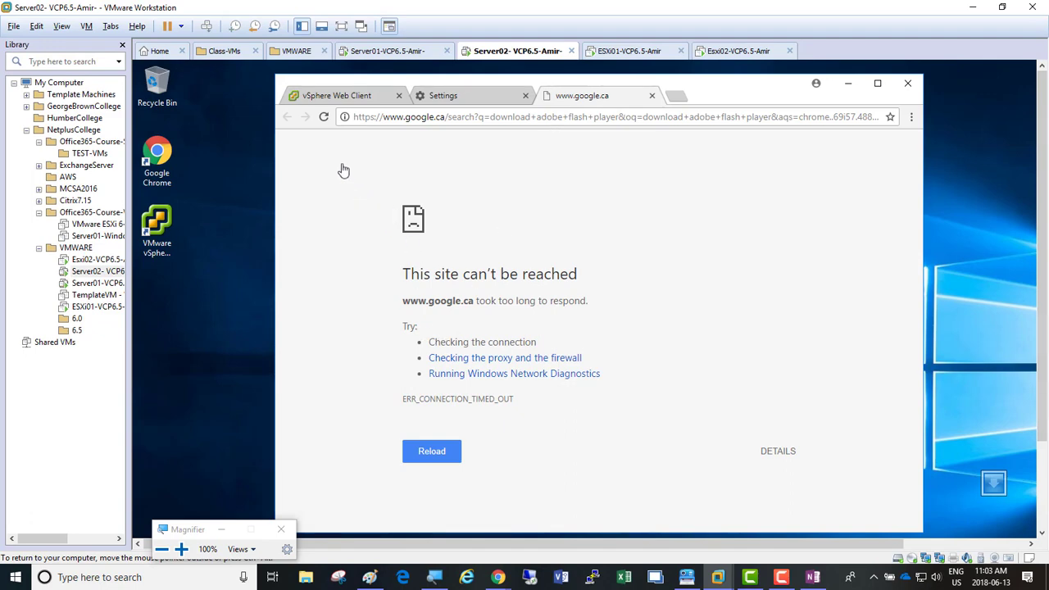
click(324, 117)
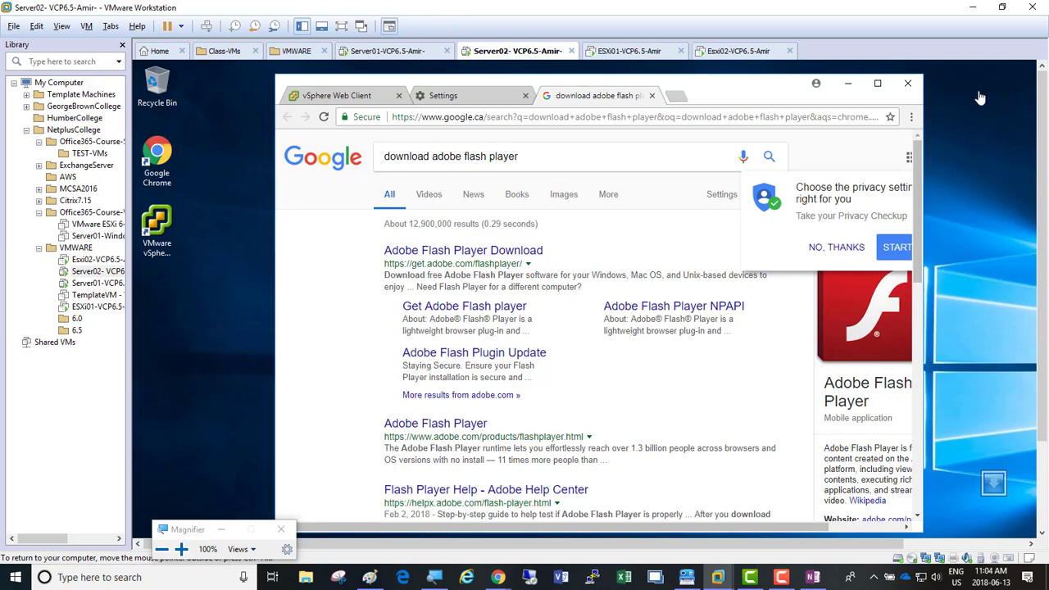
Step: Maximize the guest Chrome and reload the vSphere Web Client tab until its Home page loads
click(876, 85)
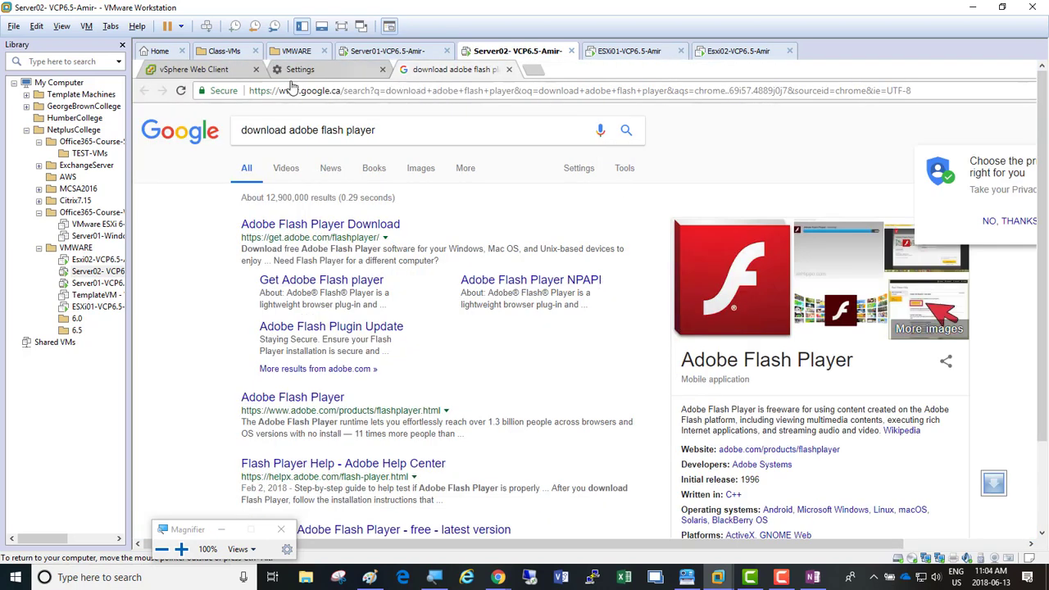
click(180, 70)
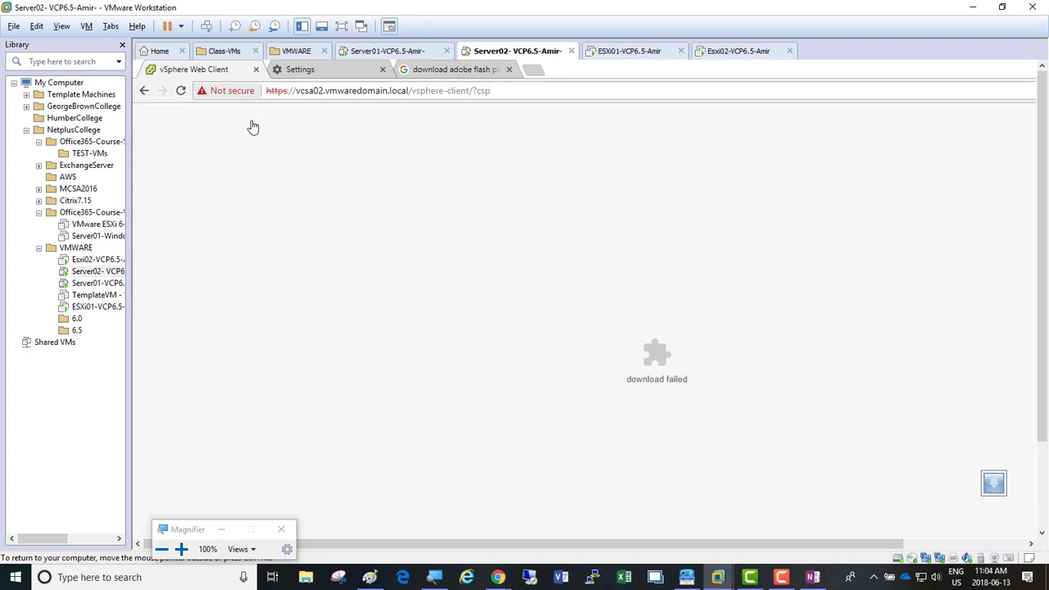
click(181, 90)
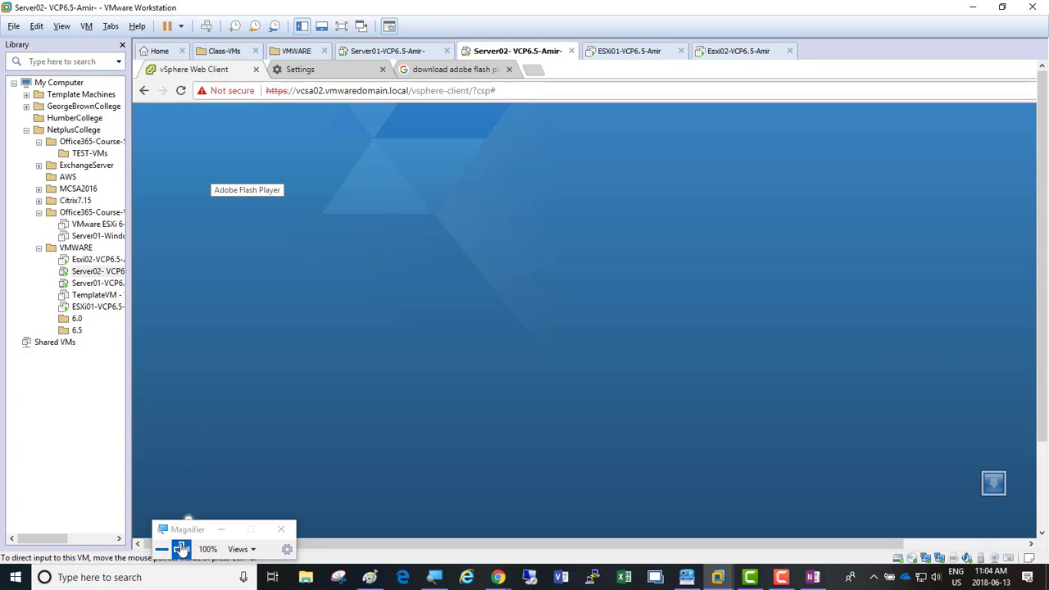
click(219, 535)
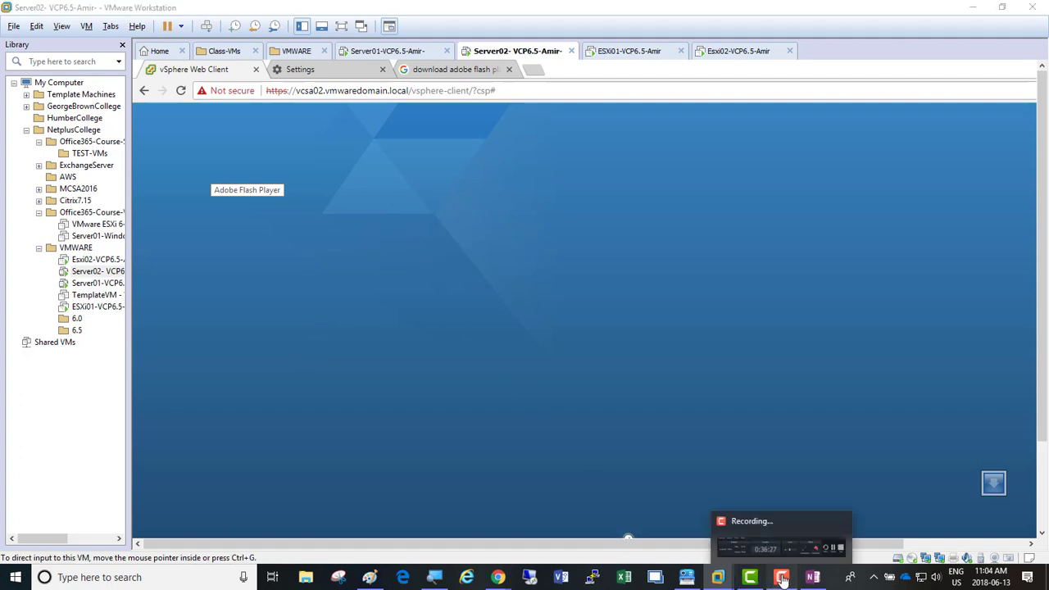
click(783, 578)
click(983, 510)
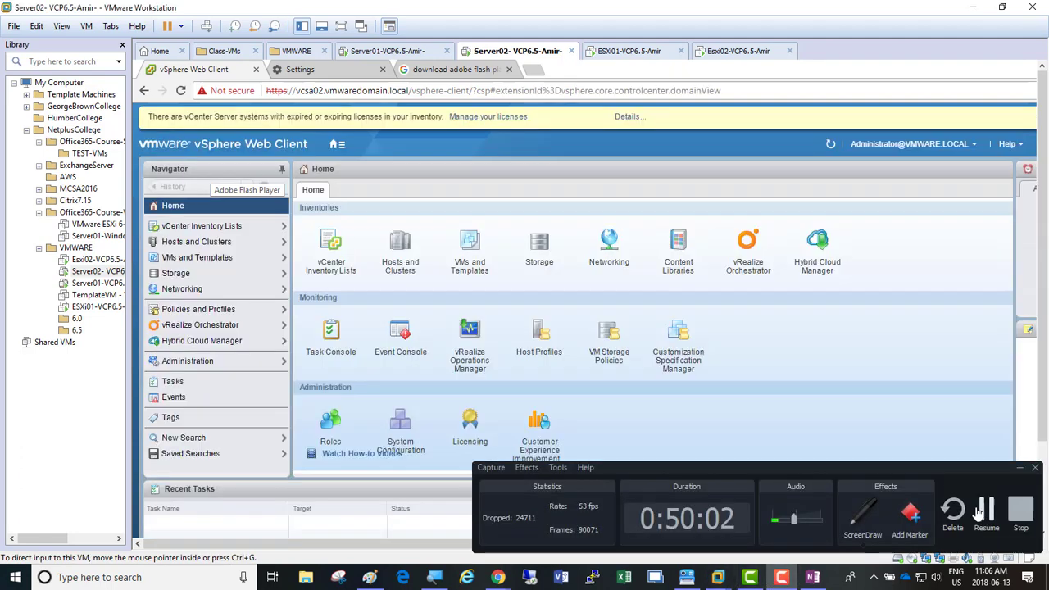
click(981, 512)
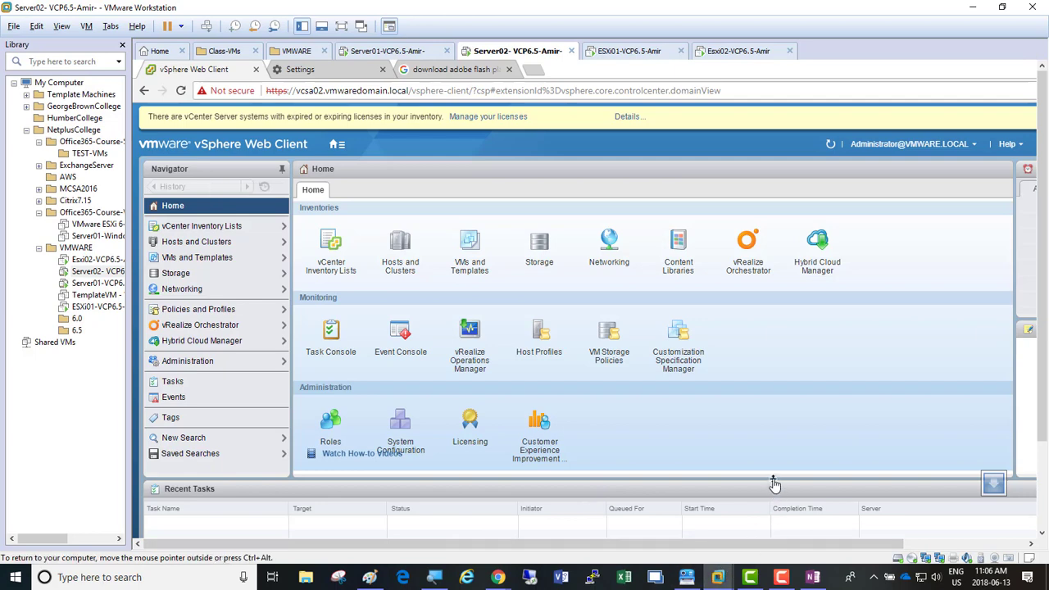
key(super+r)
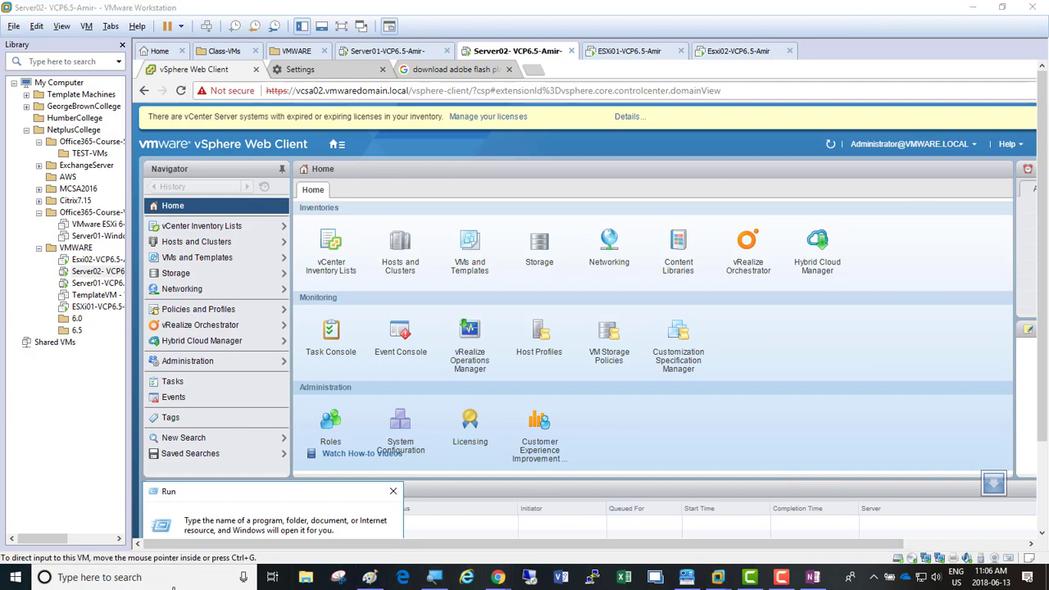
Step: Launch Notepad from the Start search
click(173, 580)
text(no)
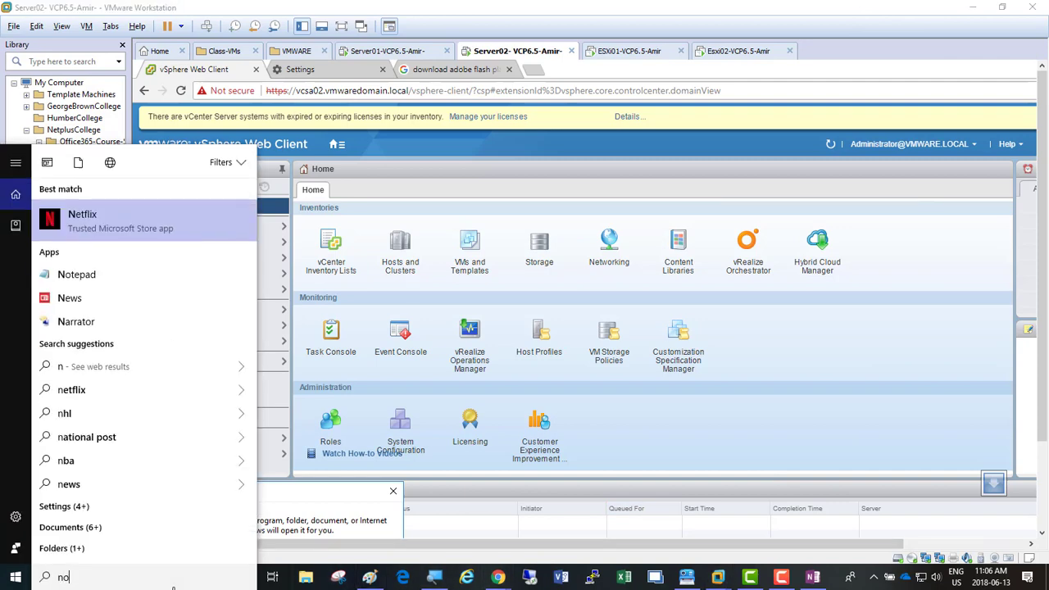
text(tepad)
key(Return)
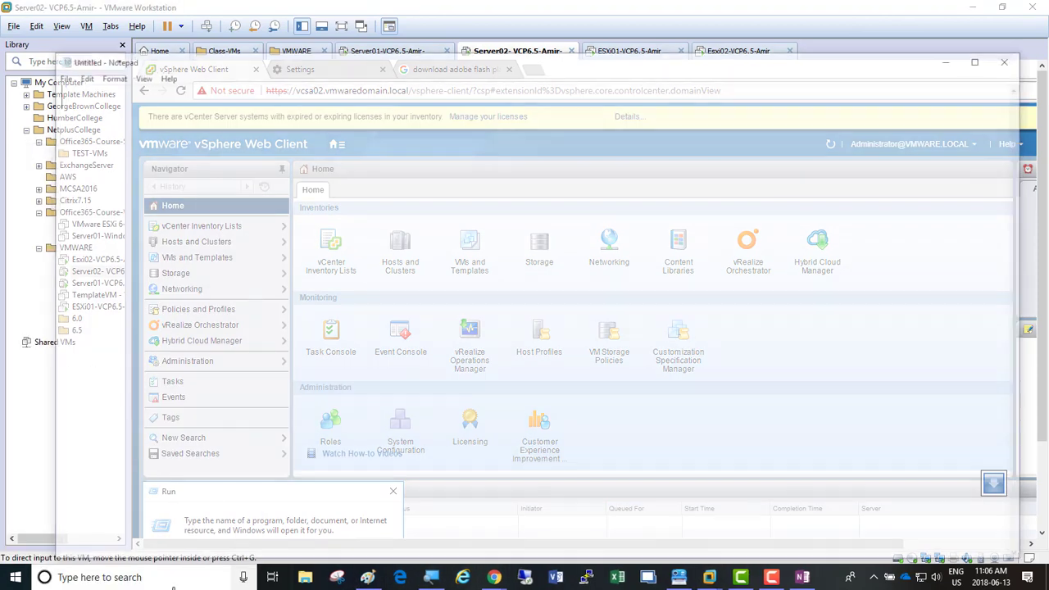
Step: Type the vSphere administrator login name on line one and its password on line two
text(aa)
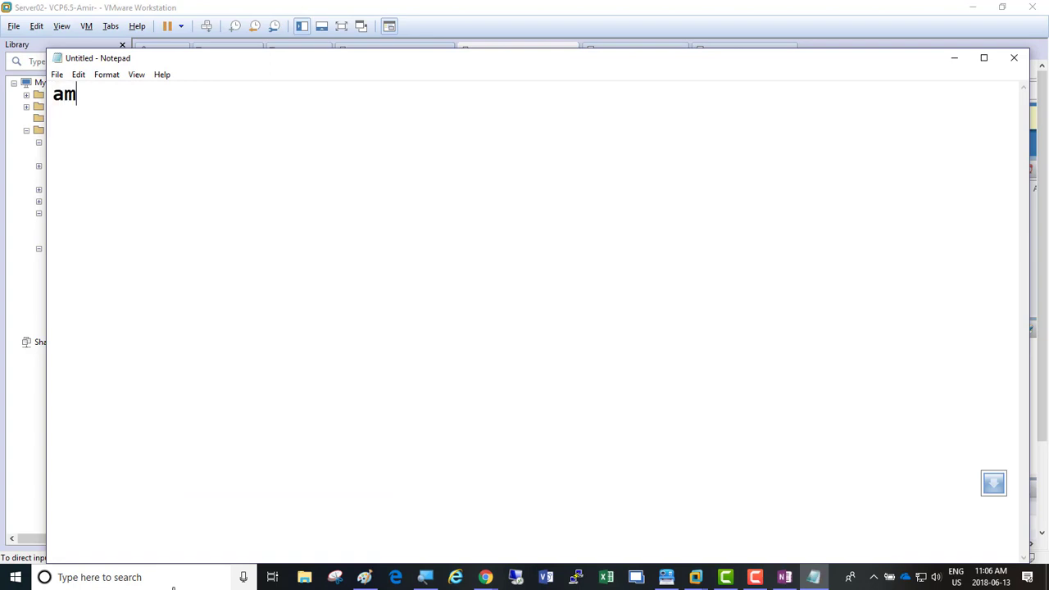
key(BackSpace)
text(dmiuni)
key(BackSpace)
key(BackSpace)
key(BackSpace)
text(nistrat)
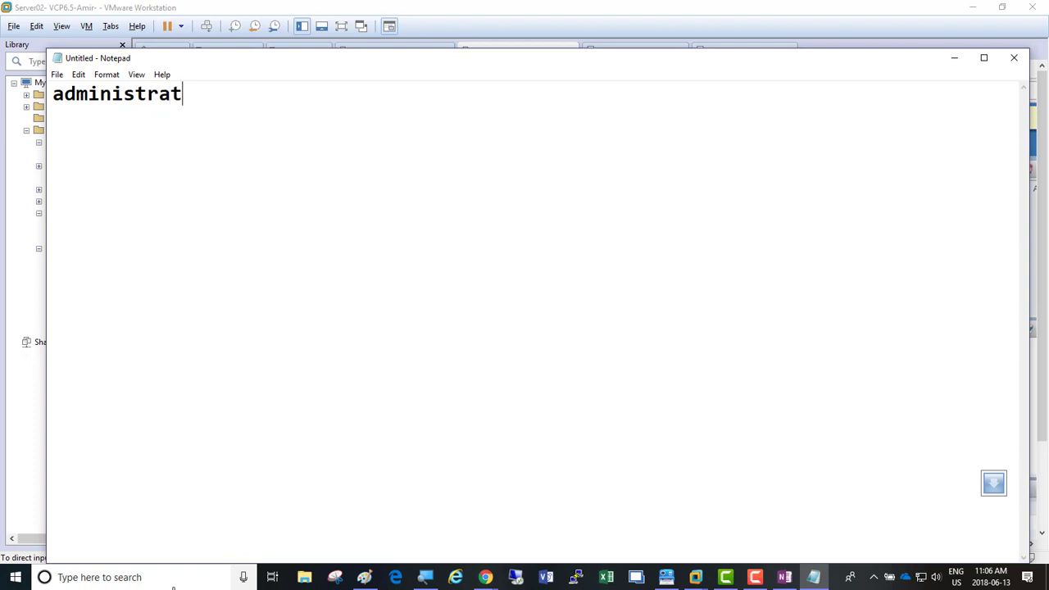
text(or@vmware.local)
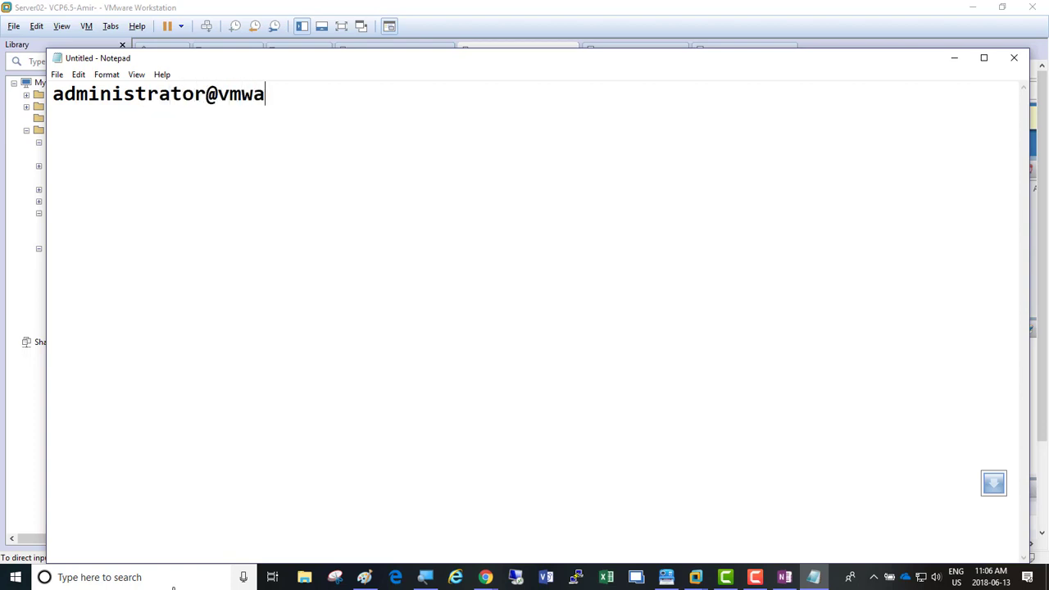
key(Return)
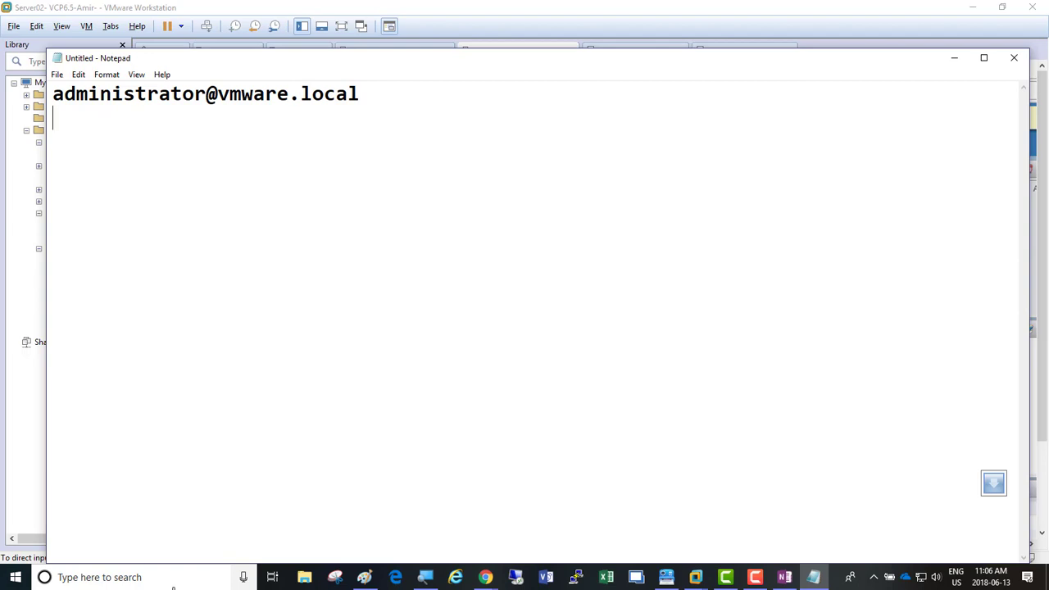
text(abcABC!@#123)
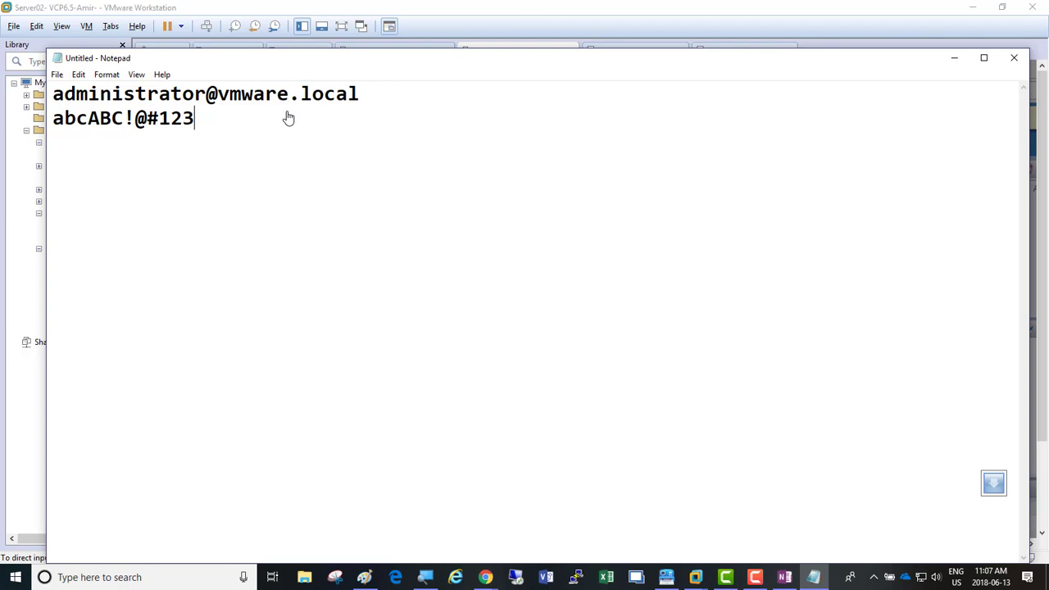
Step: Minimize Notepad, acknowledge the updates prompt, minimize Settings, and close the Run box
click(955, 61)
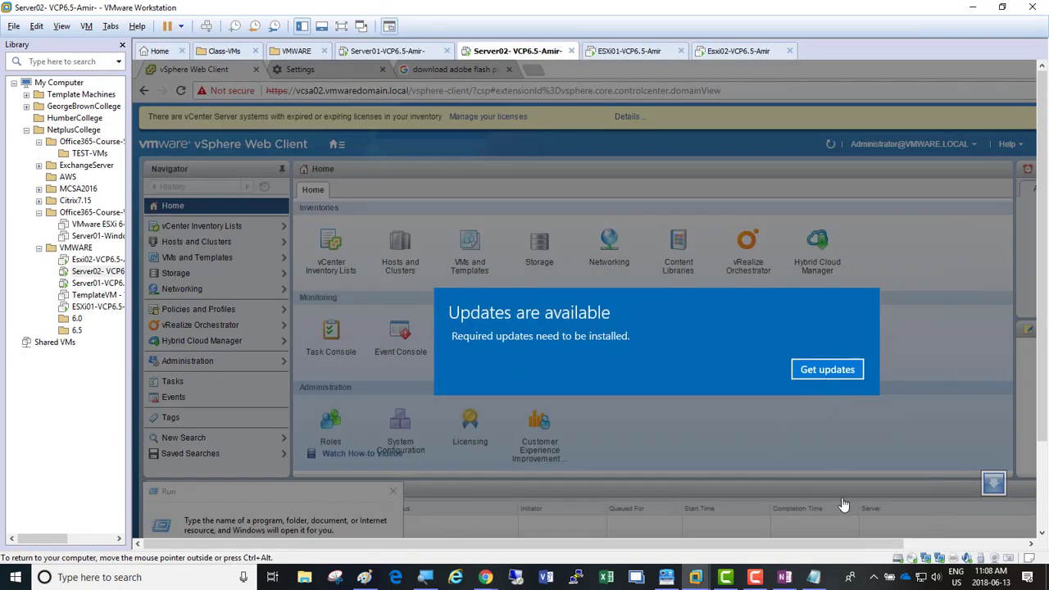
click(755, 577)
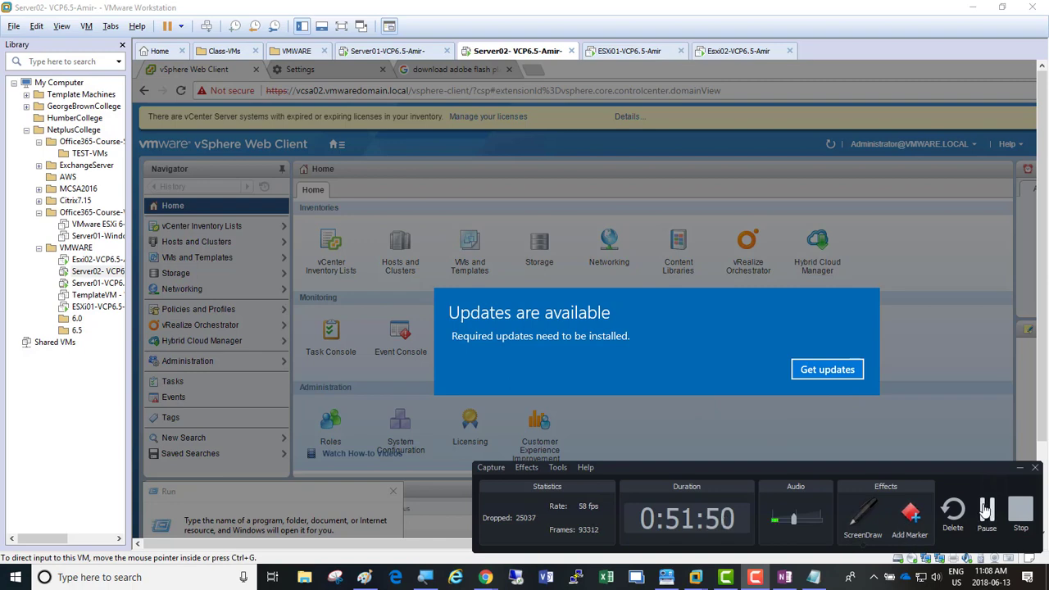
click(985, 513)
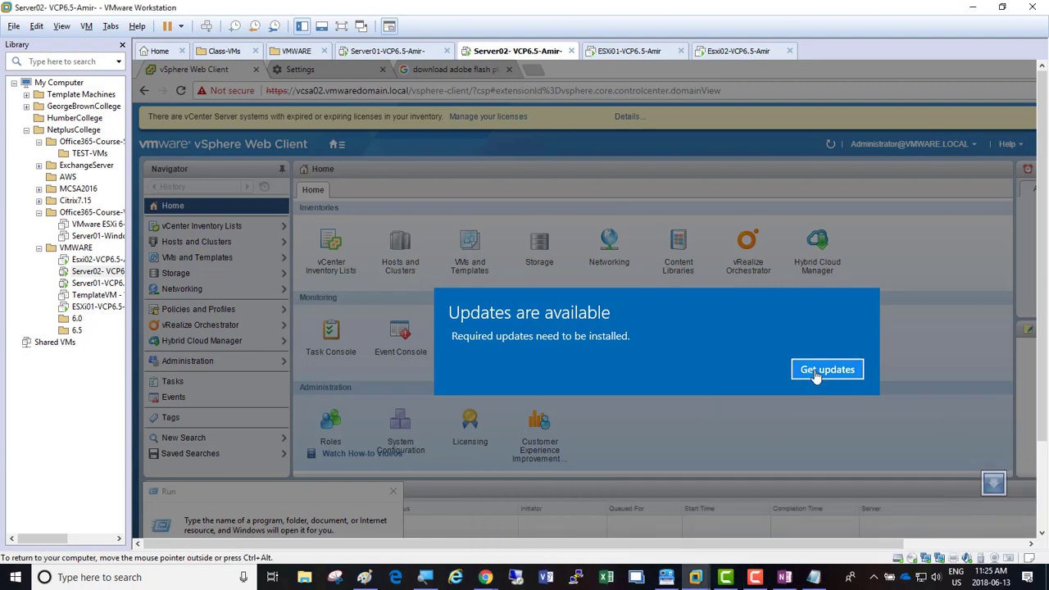
click(827, 369)
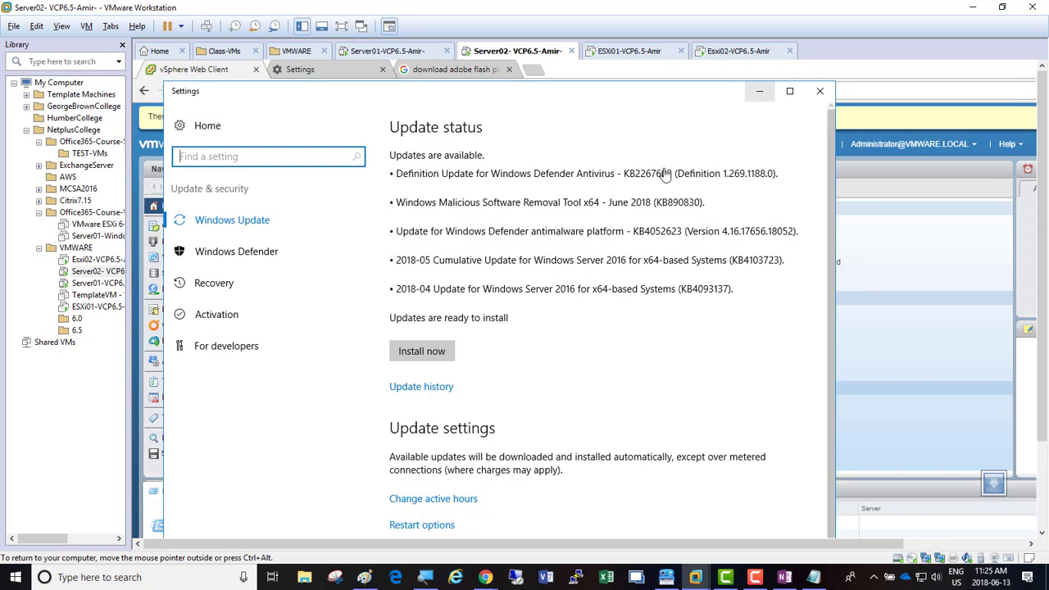
click(759, 91)
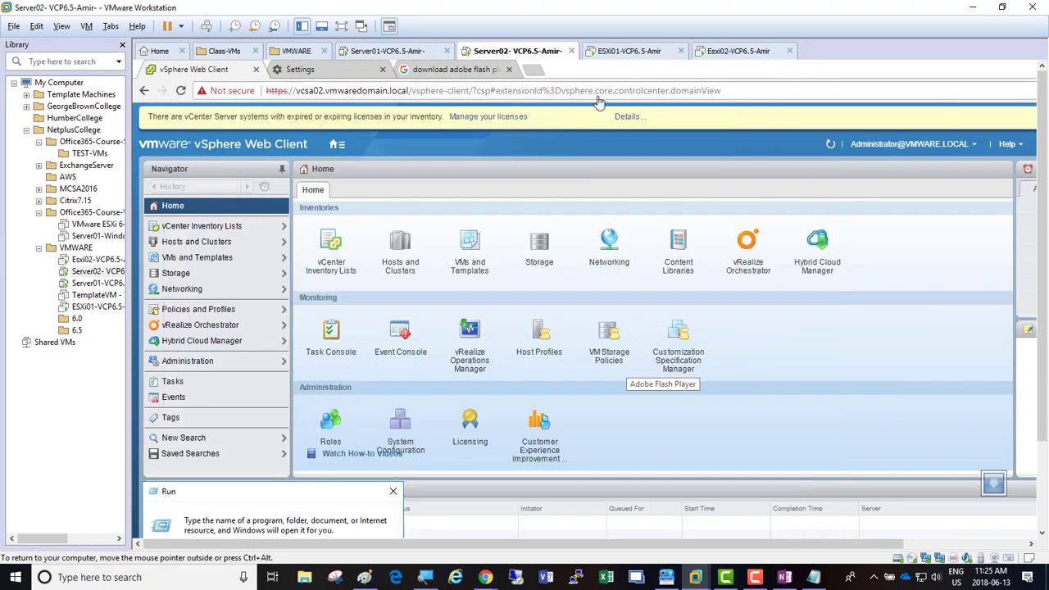
click(393, 491)
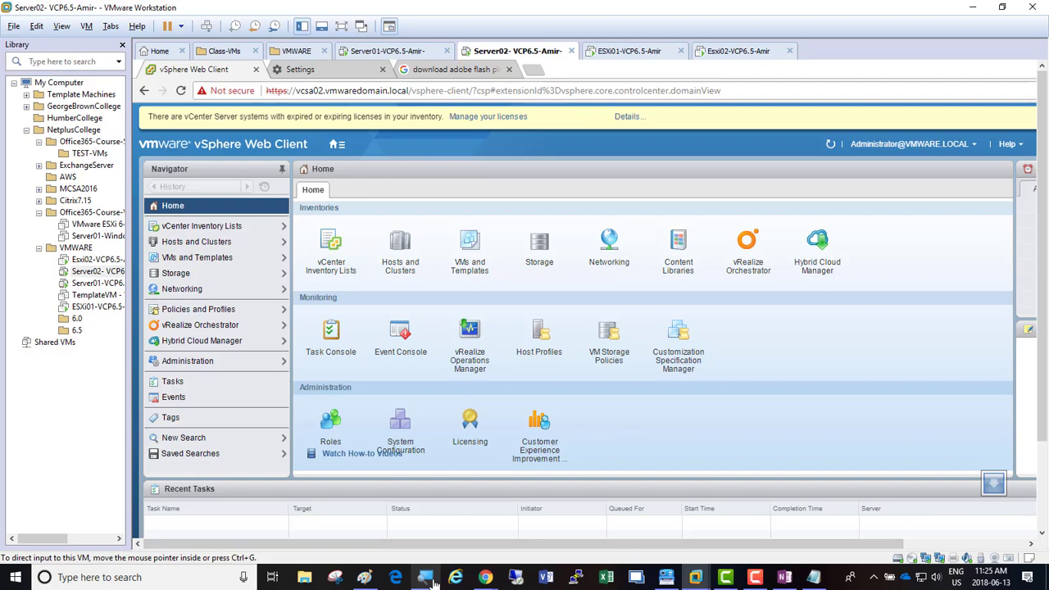
mouse_move(435, 580)
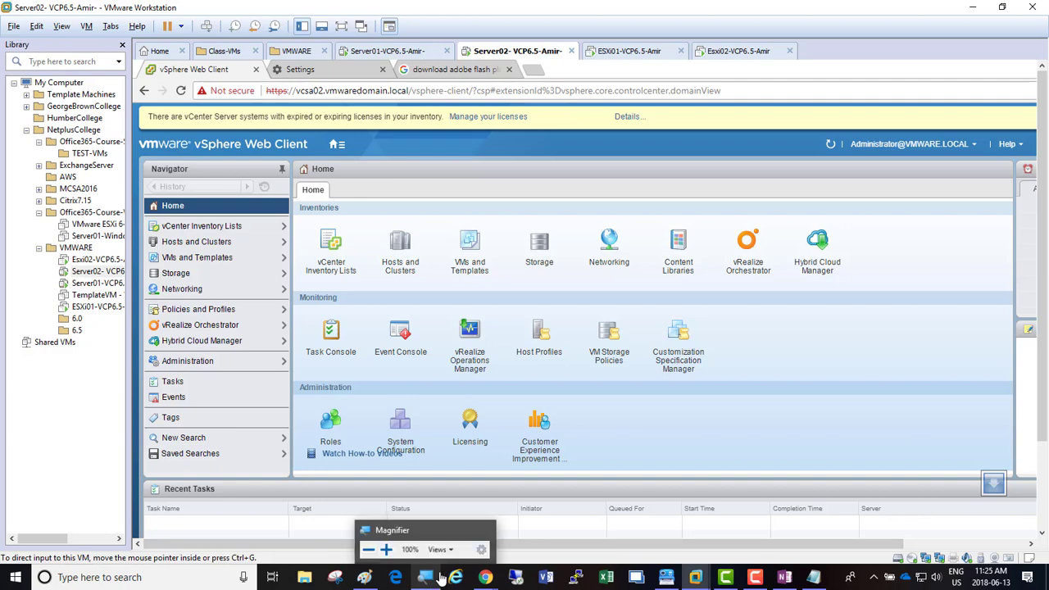
key(XF86MonBrightnessDown)
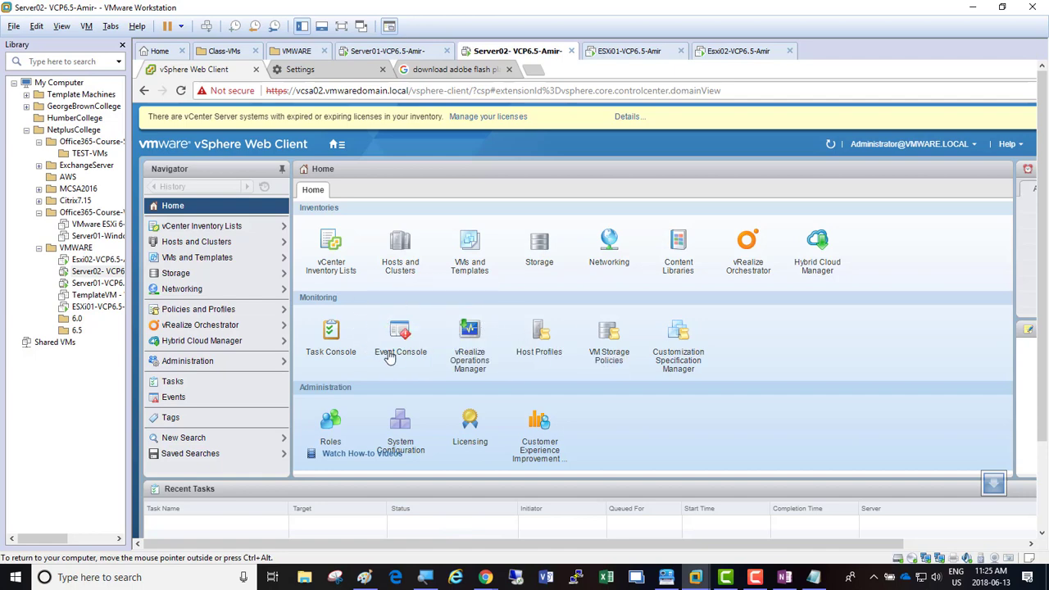
Step: Zoom the Magnifier to 200% and open Hosts and Clusters for VCSA02.vmwaredomain.local
click(423, 580)
click(181, 548)
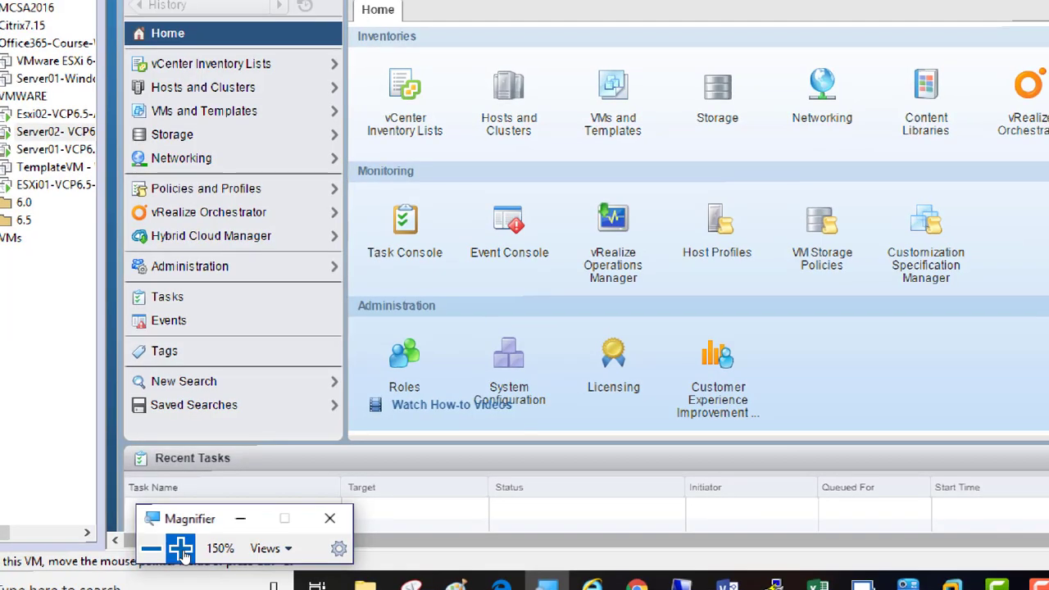
click(181, 549)
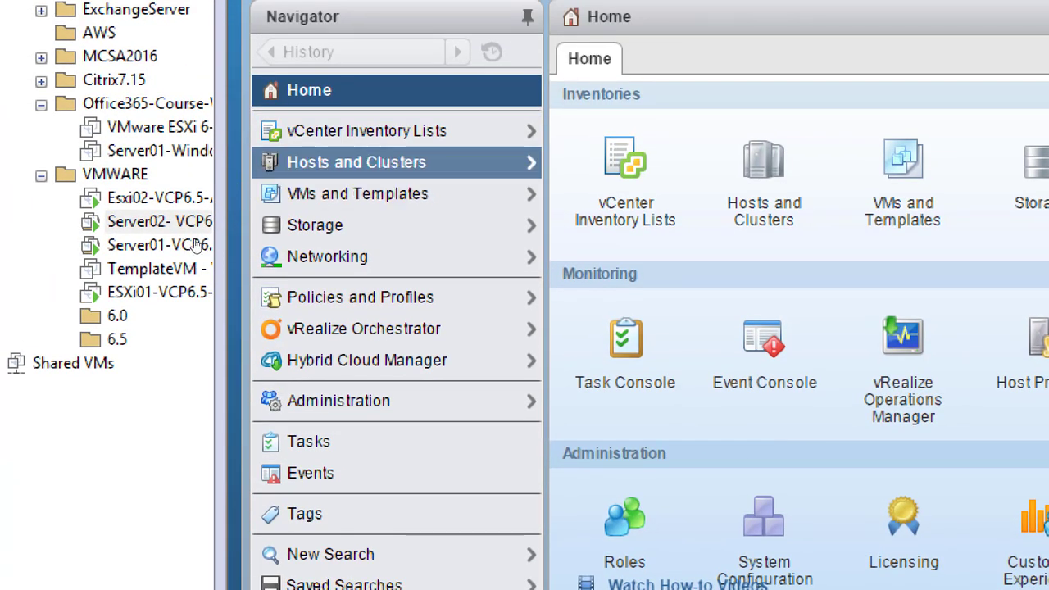
click(329, 163)
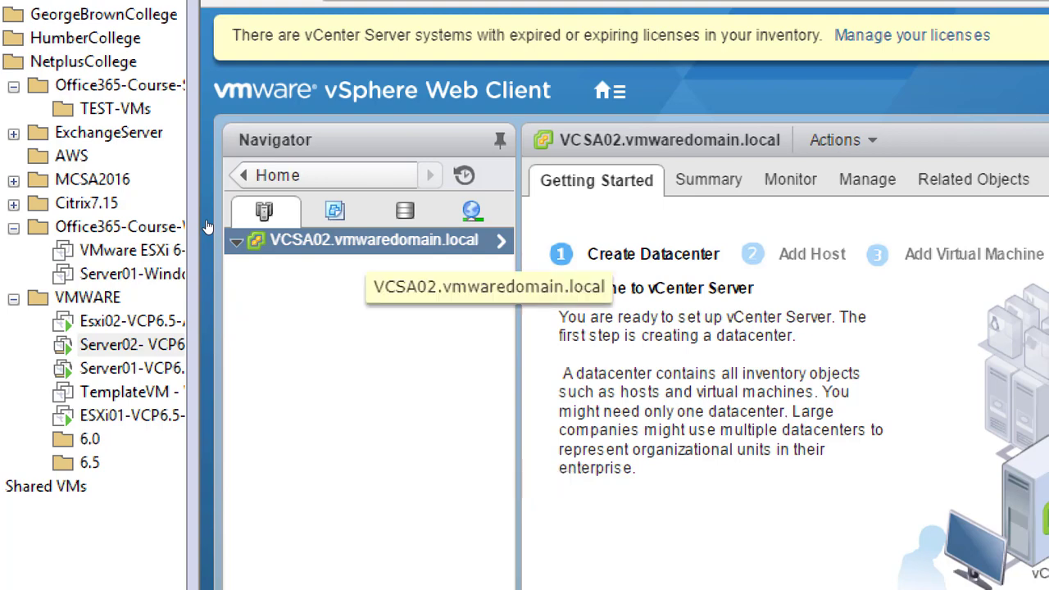
Step: Right-click VCSA02.vmwaredomain.local in the Navigator to show its Actions menu
right_click(351, 243)
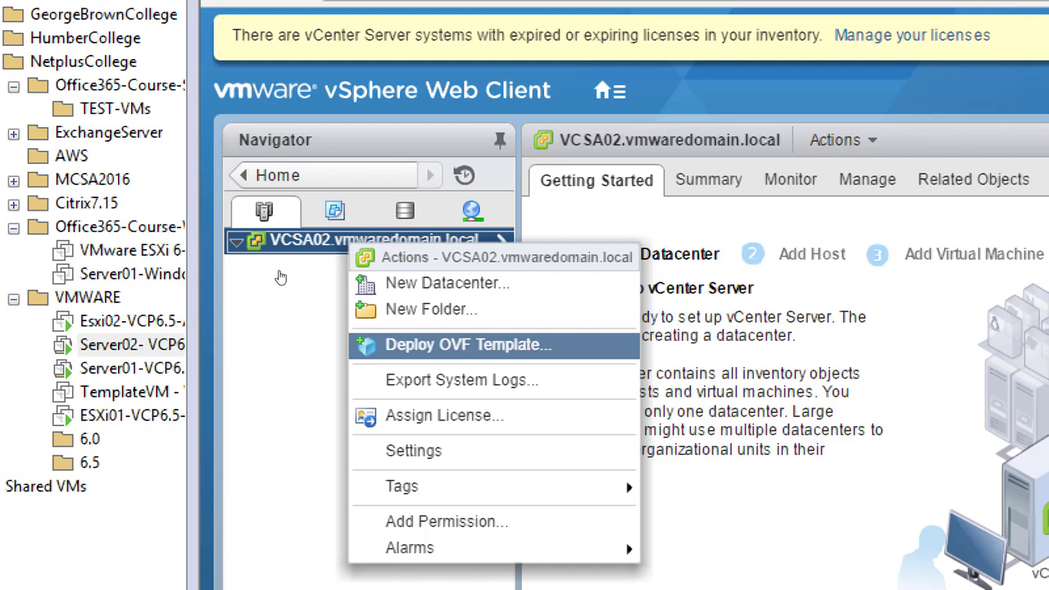
Step: Choose New Folder... from the vCenter's actions menu to bring up the folder-name dialog
key(Up)
key(Up)
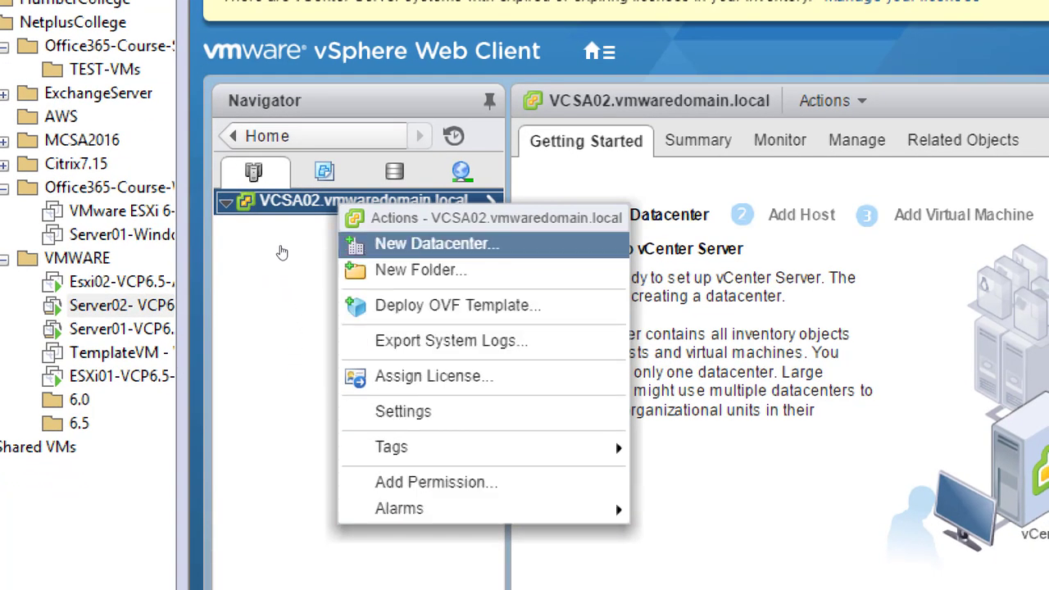
key(Down)
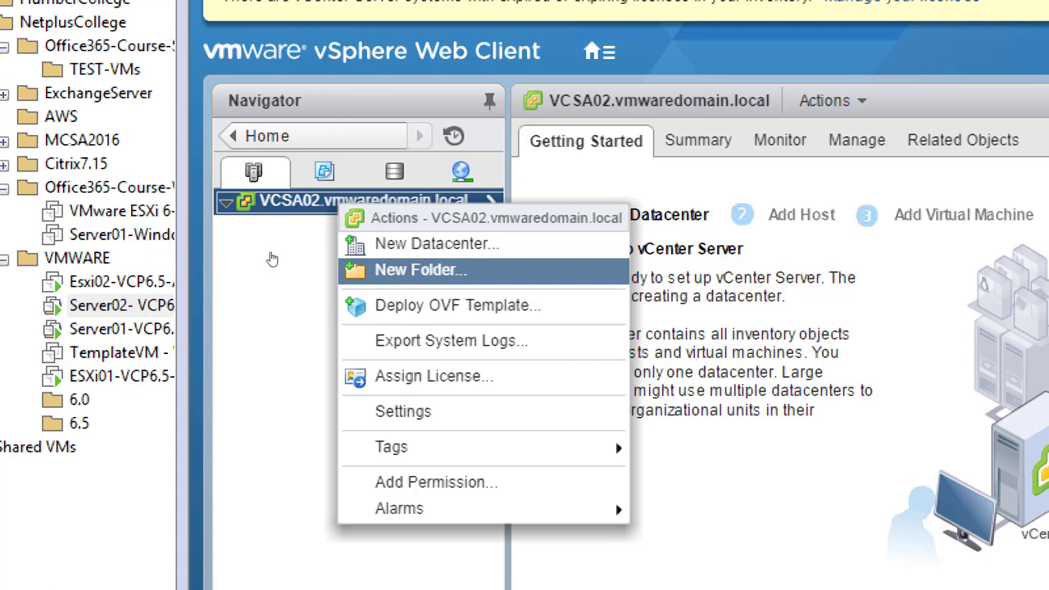
key(Return)
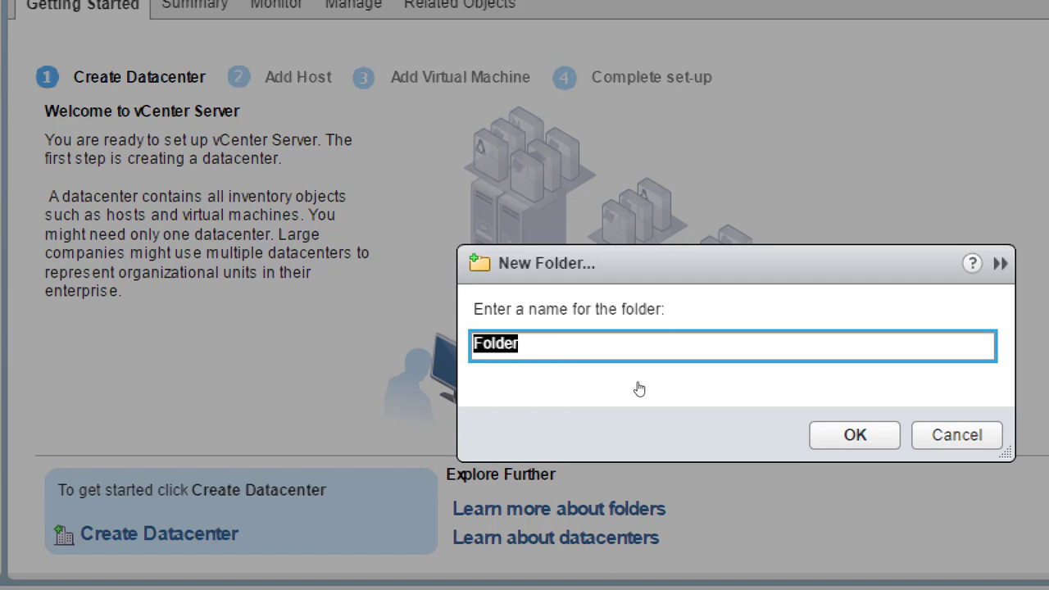
Step: Name the new folder Toronto, then add a second folder named Newyork under VCSA02
text(Toronto)
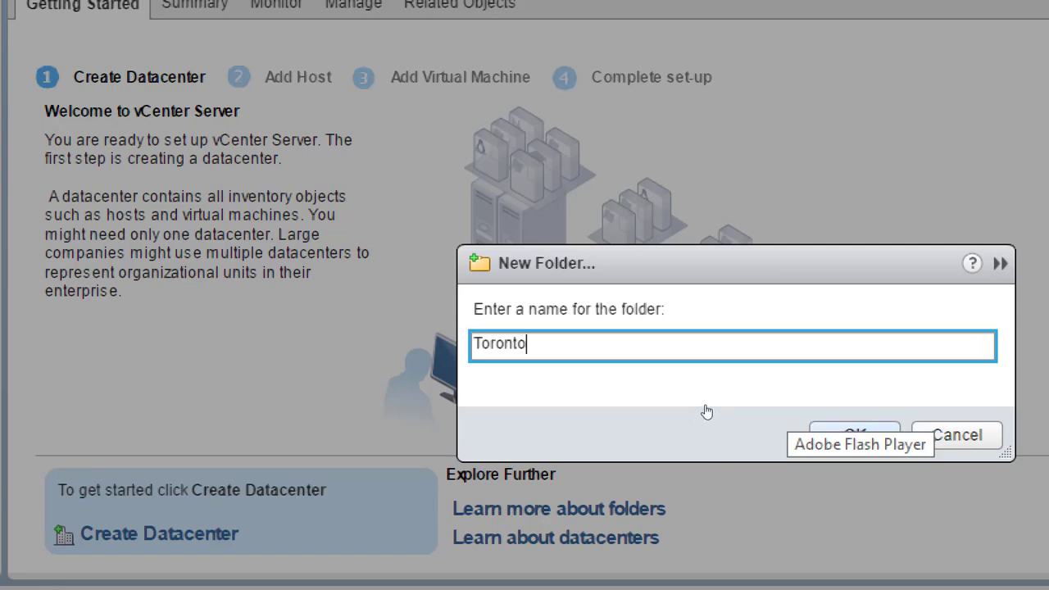
key(Return)
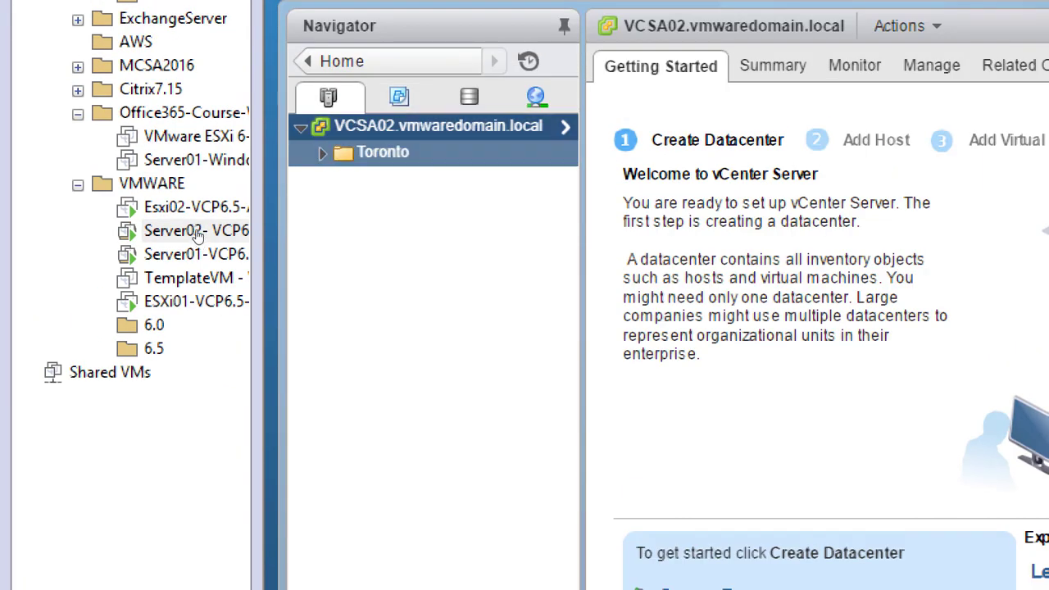
right_click(396, 126)
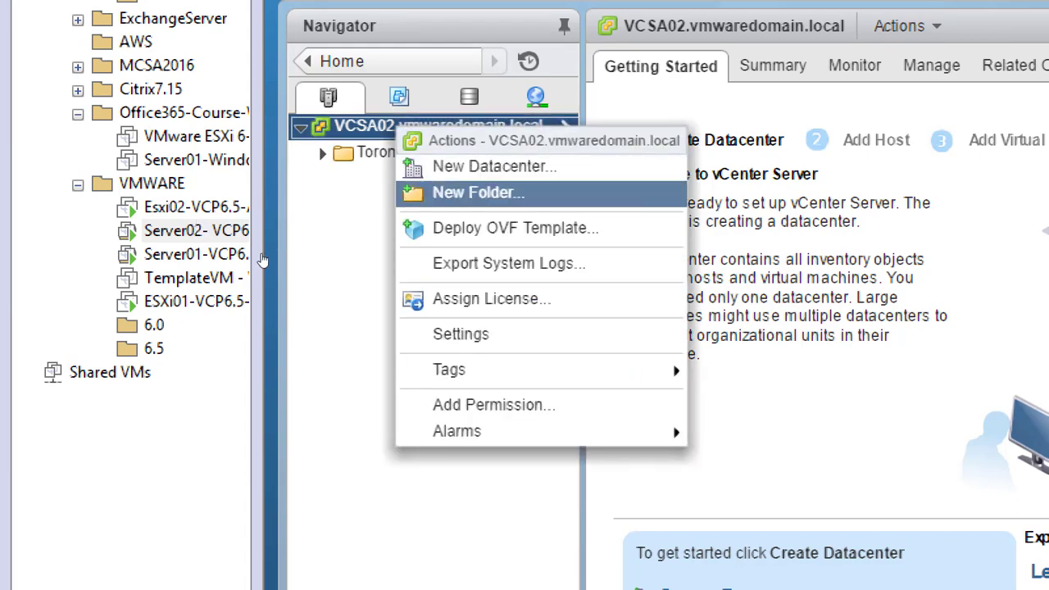
click(478, 192)
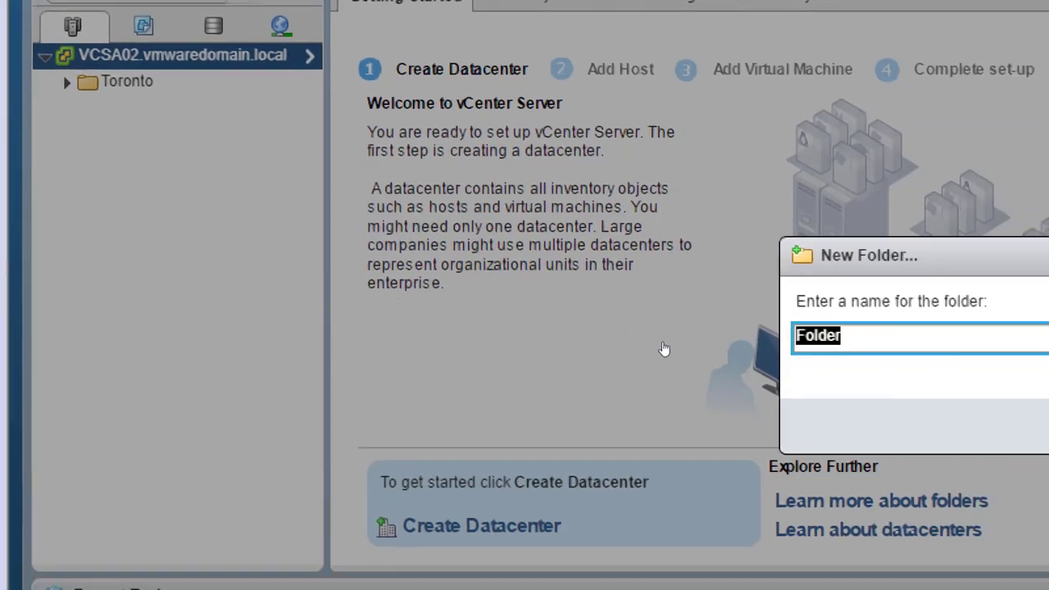
text(Newyork)
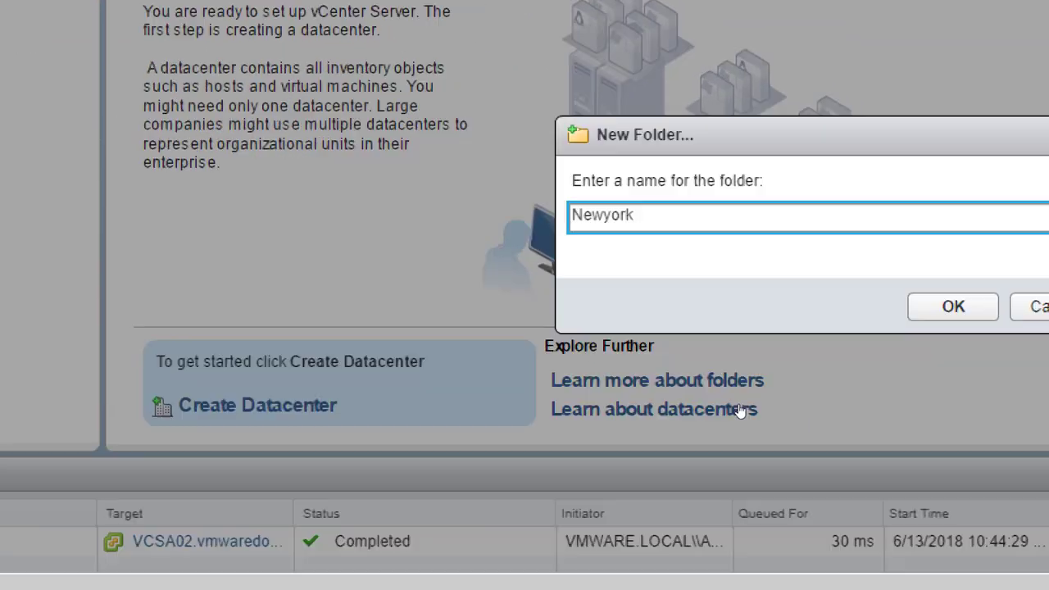
key(Return)
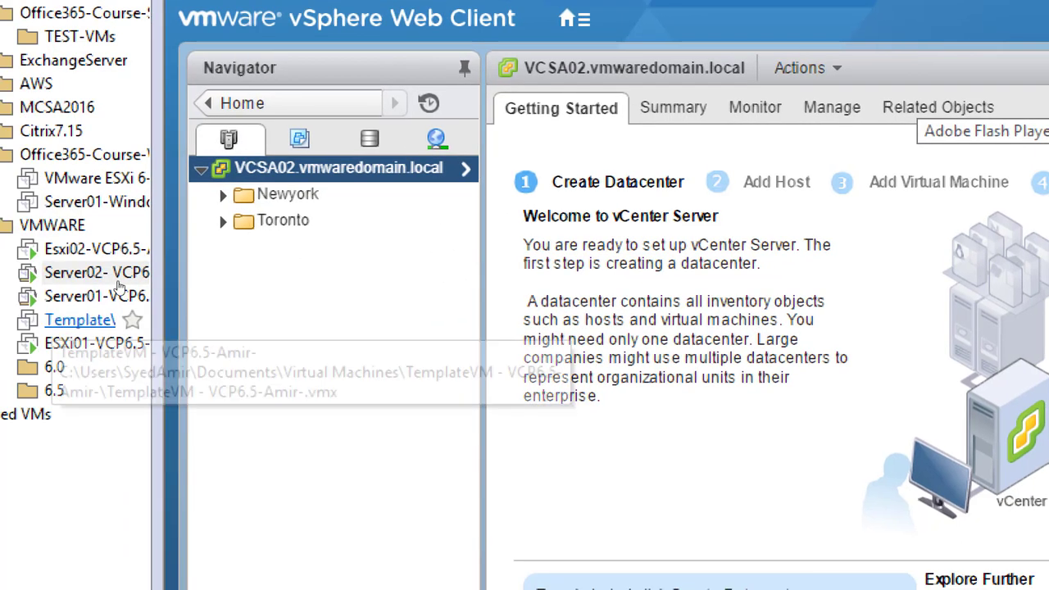
Step: Create a new datacenter named TorDc inside the Toronto folder
click(216, 224)
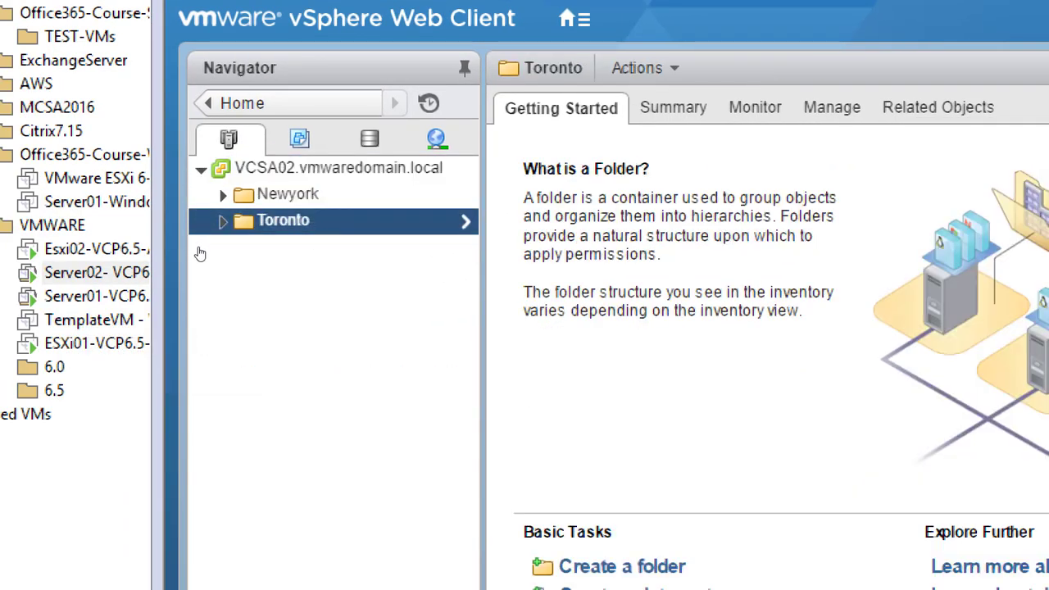
right_click(200, 250)
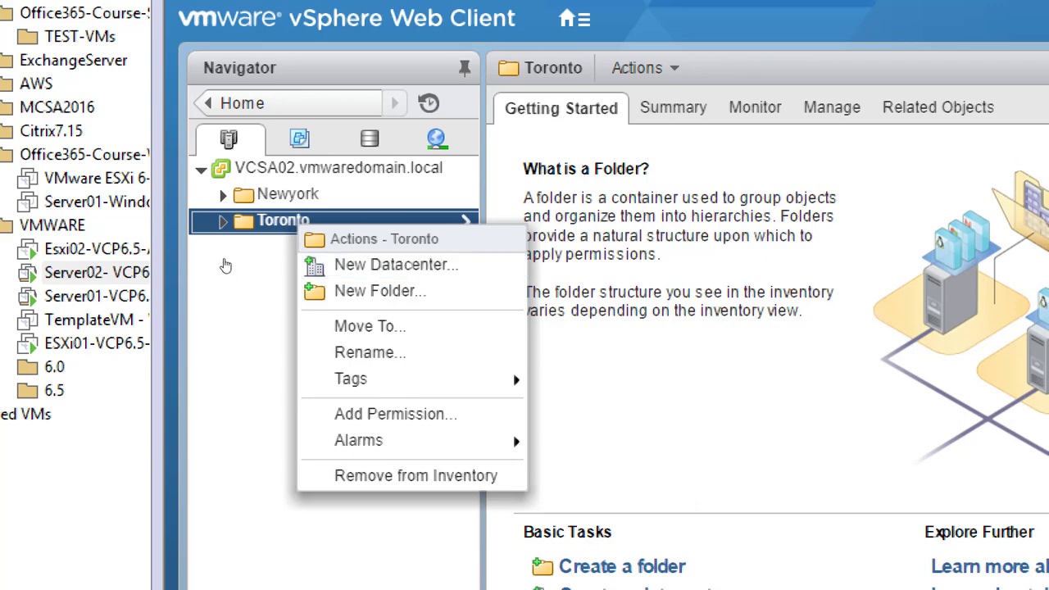
click(395, 264)
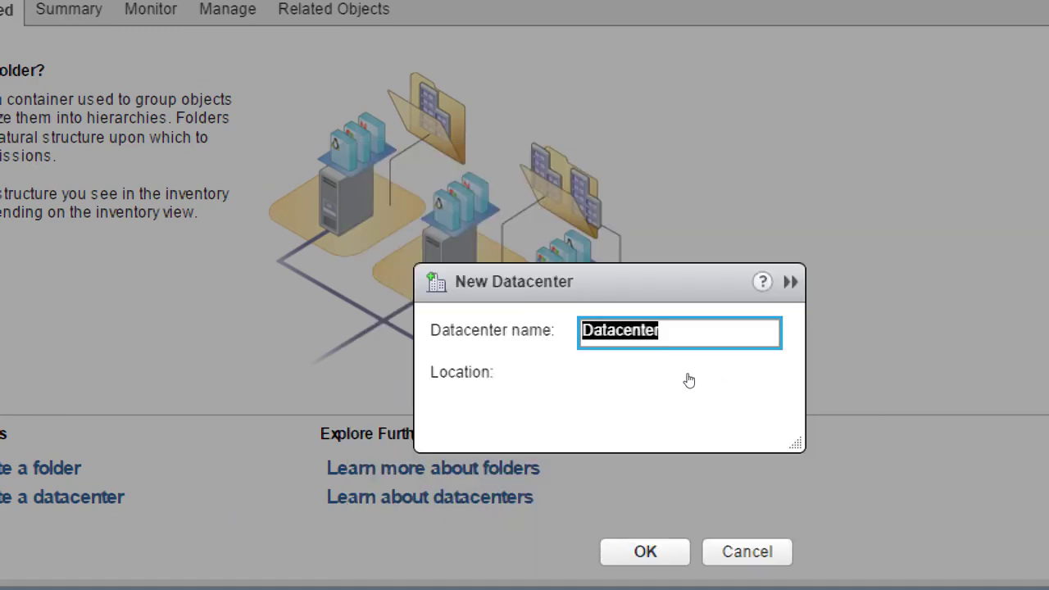
text(T)
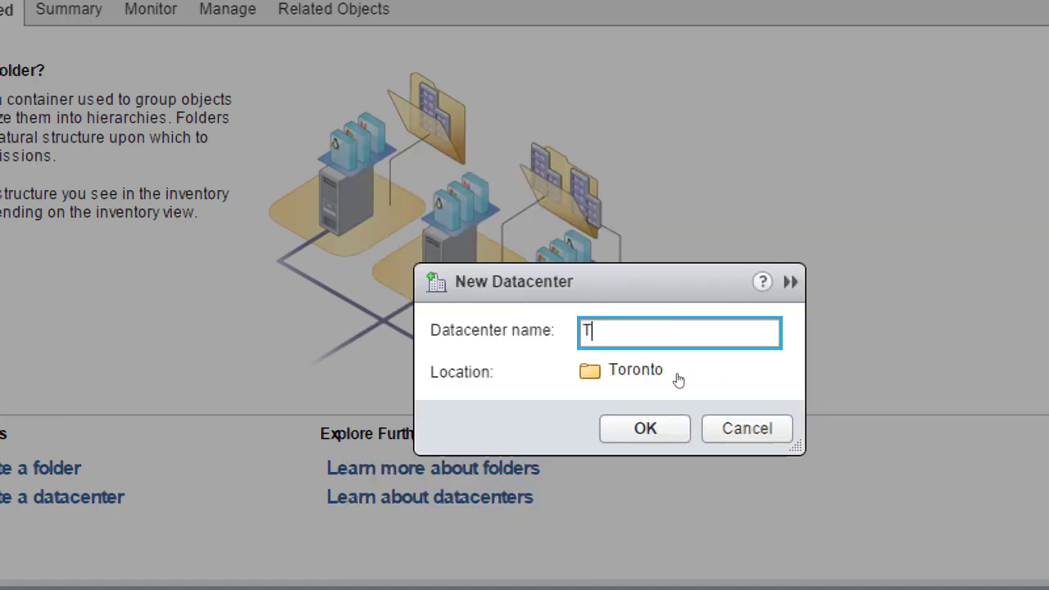
text(orDc)
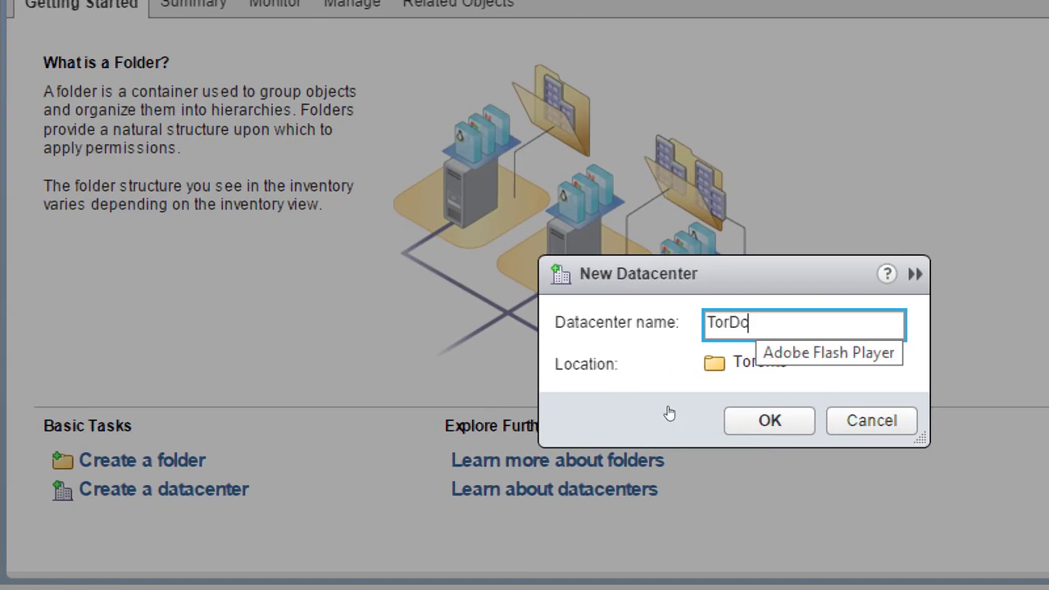
key(Return)
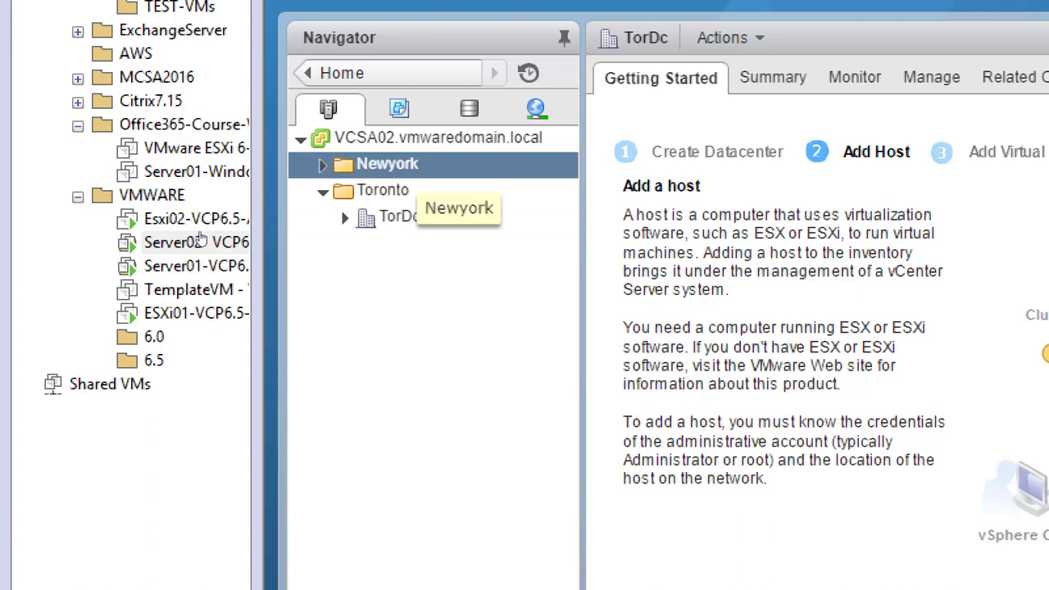
Step: Create a new datacenter named NYDc inside the Newyork folder
right_click(400, 165)
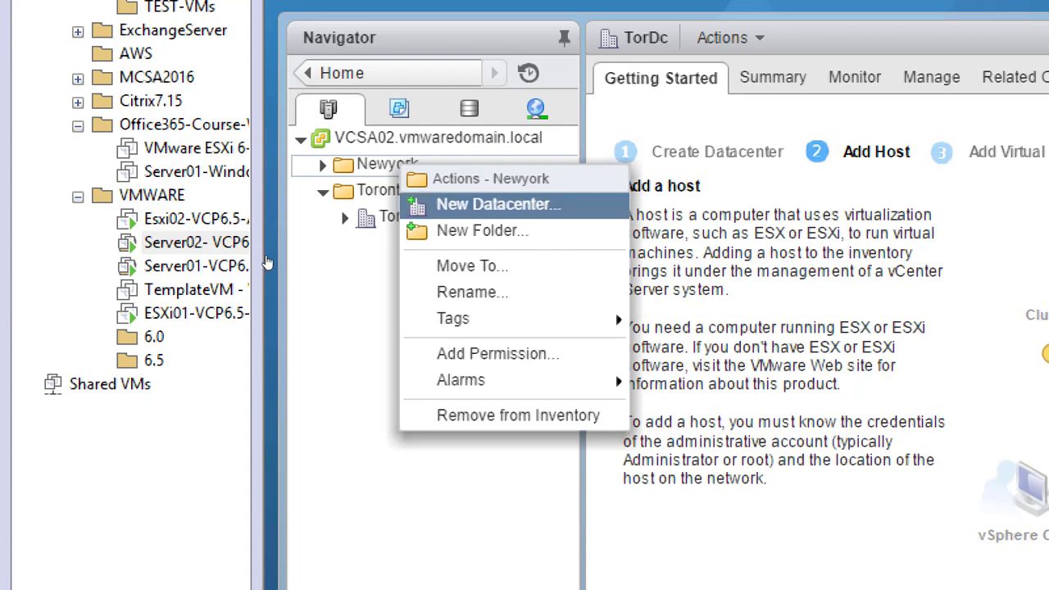
click(498, 204)
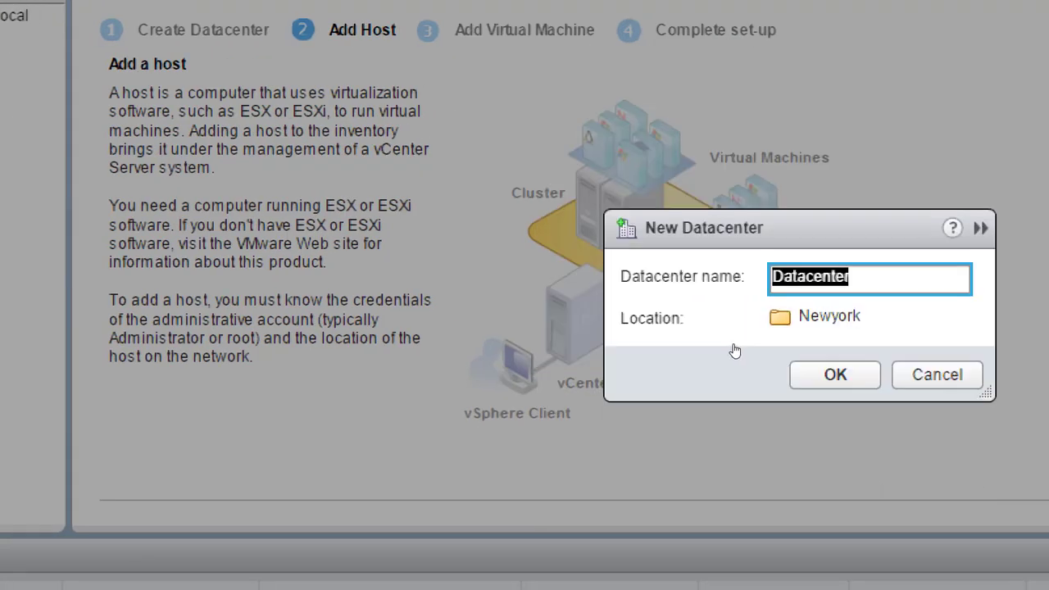
text(NYDc)
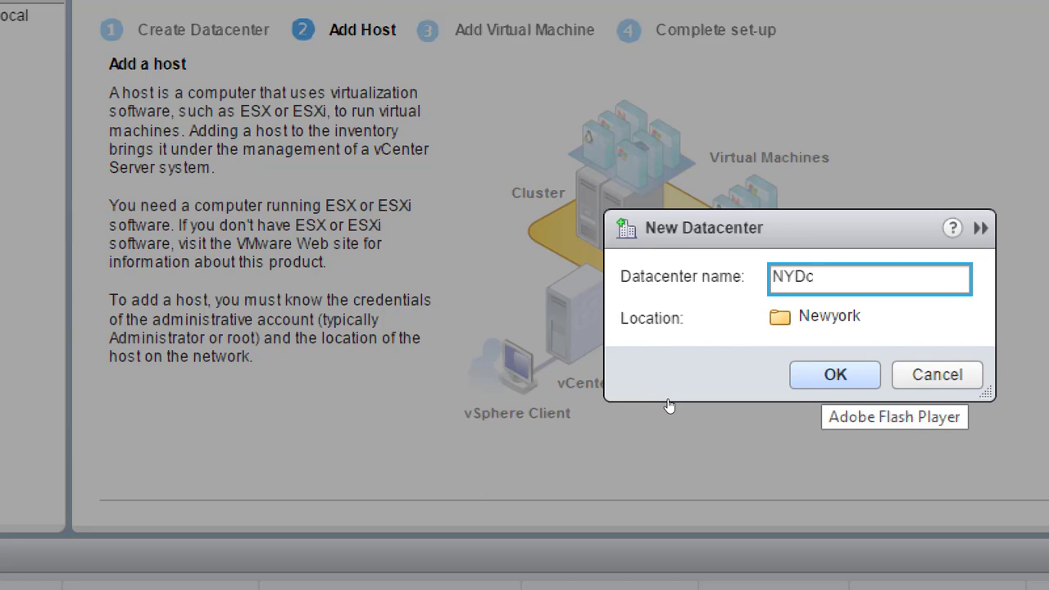
key(Return)
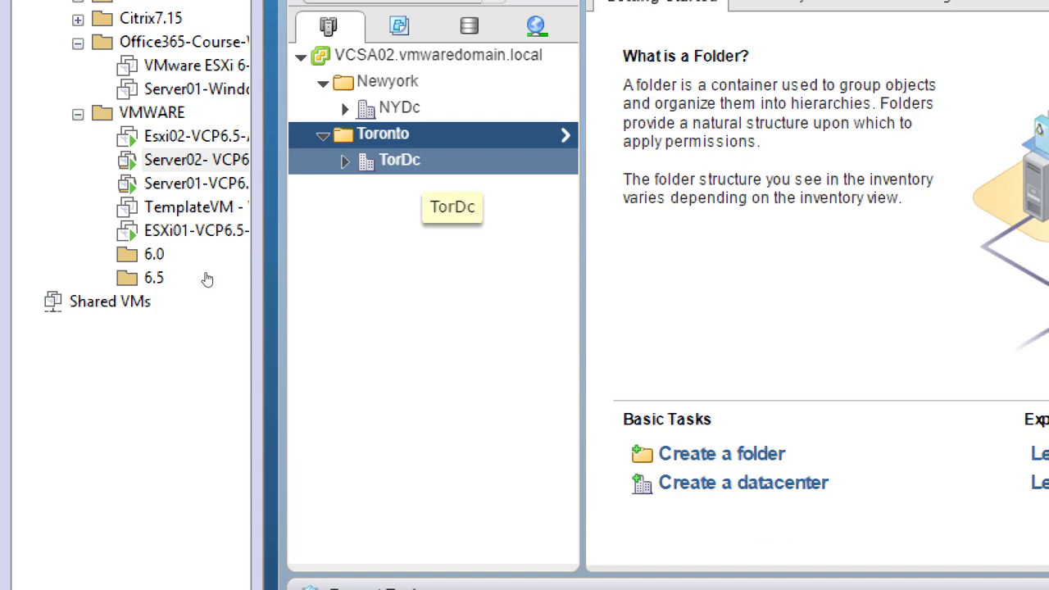
click(402, 161)
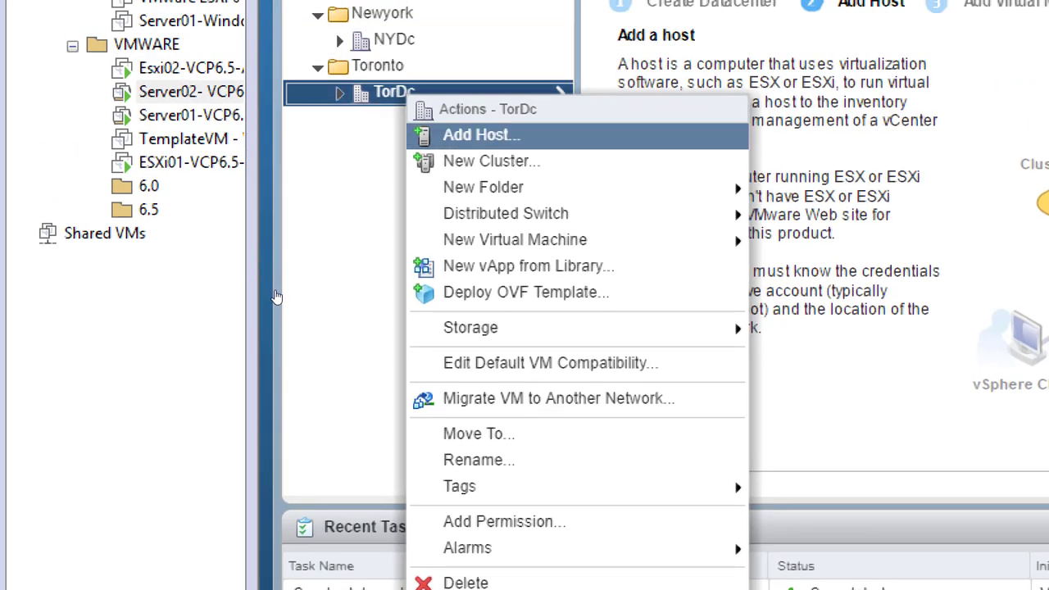
key(Down)
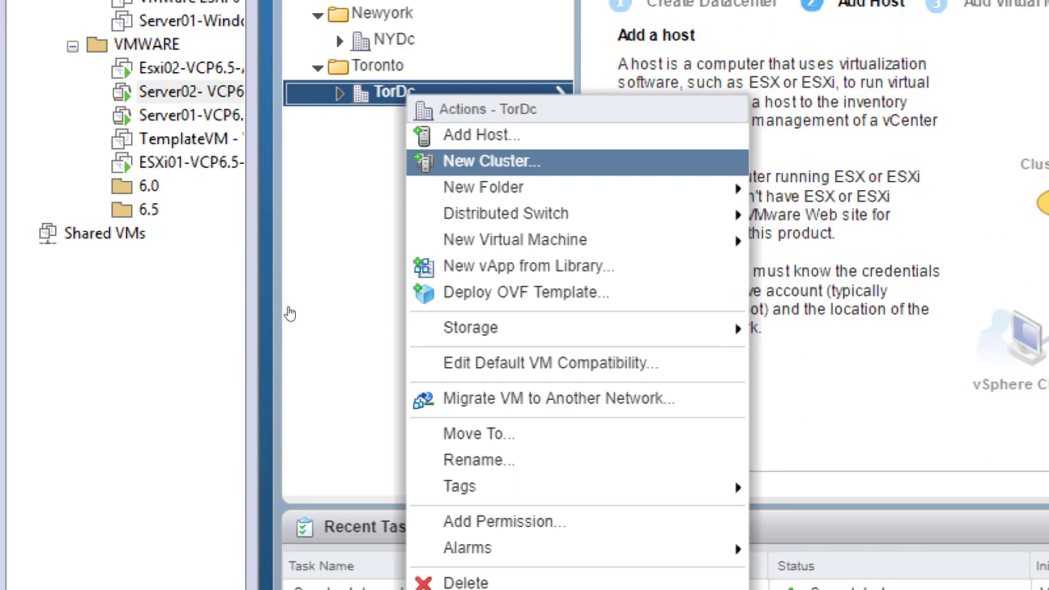
key(Up)
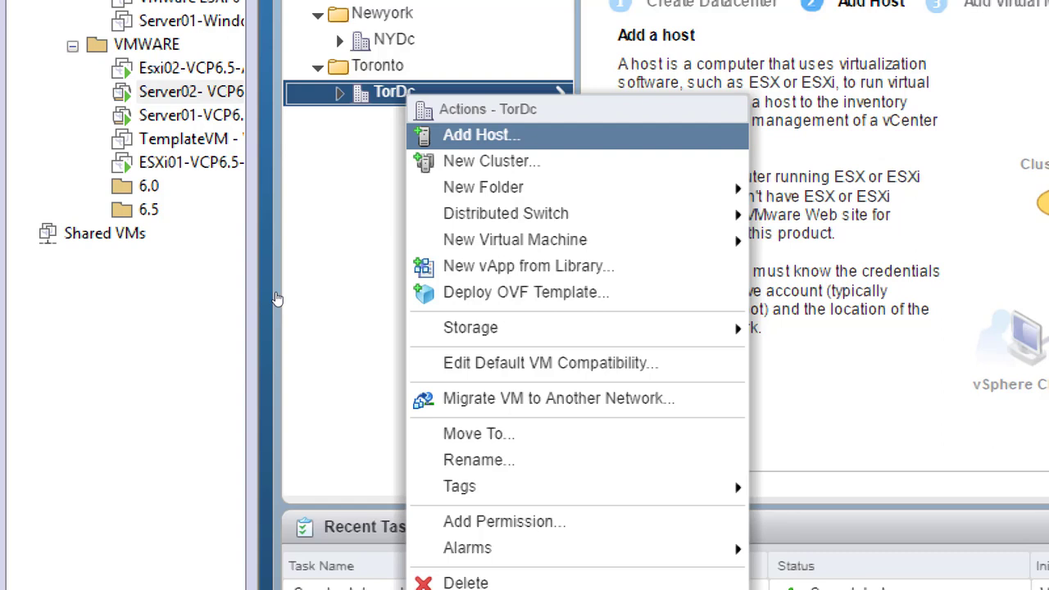
key(Down)
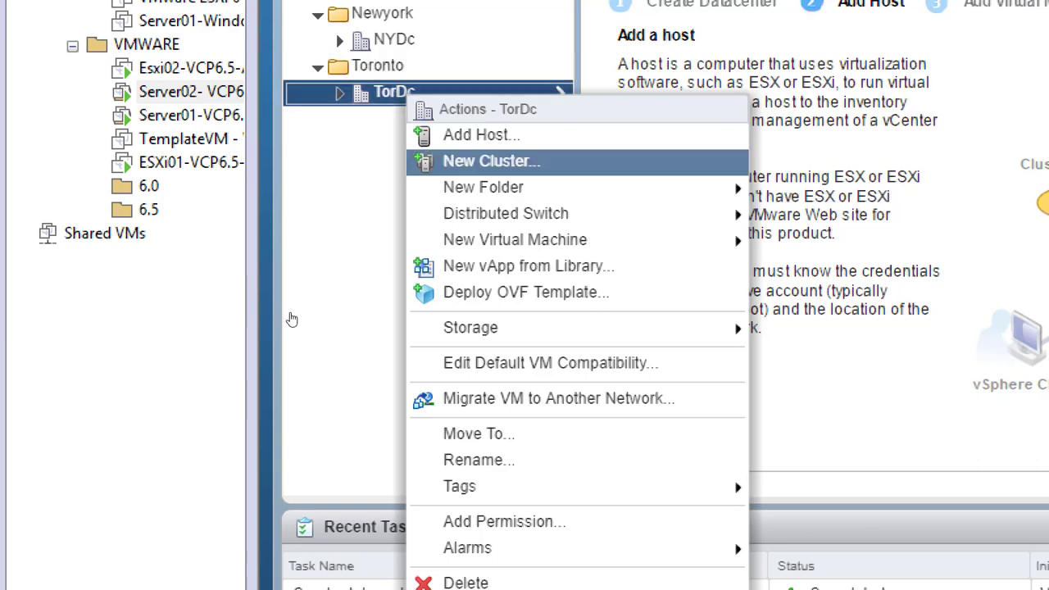
key(Down)
key(Down)
key(Down)
key(Down)
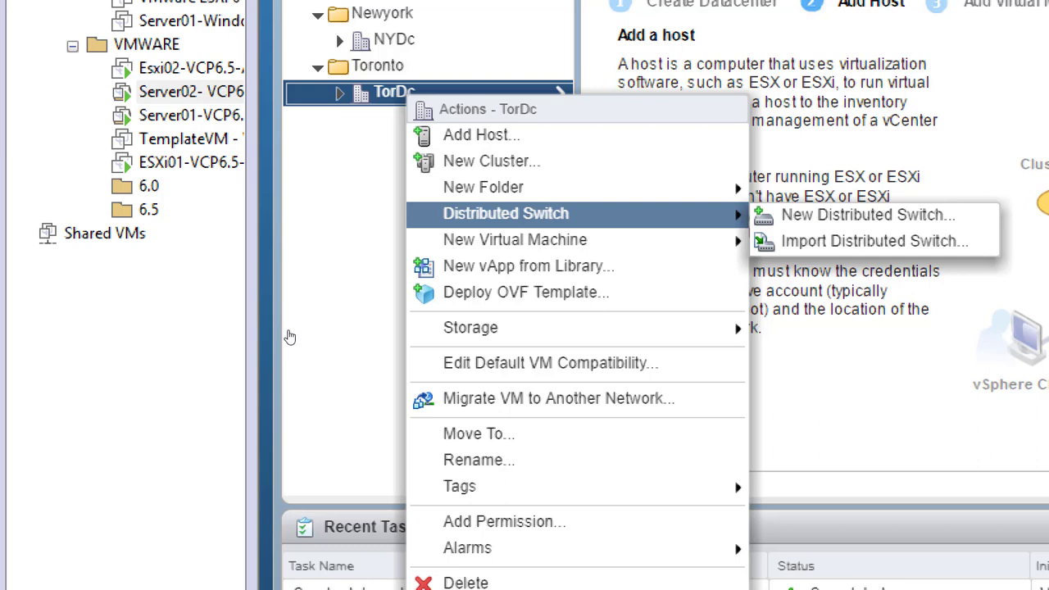
key(Down)
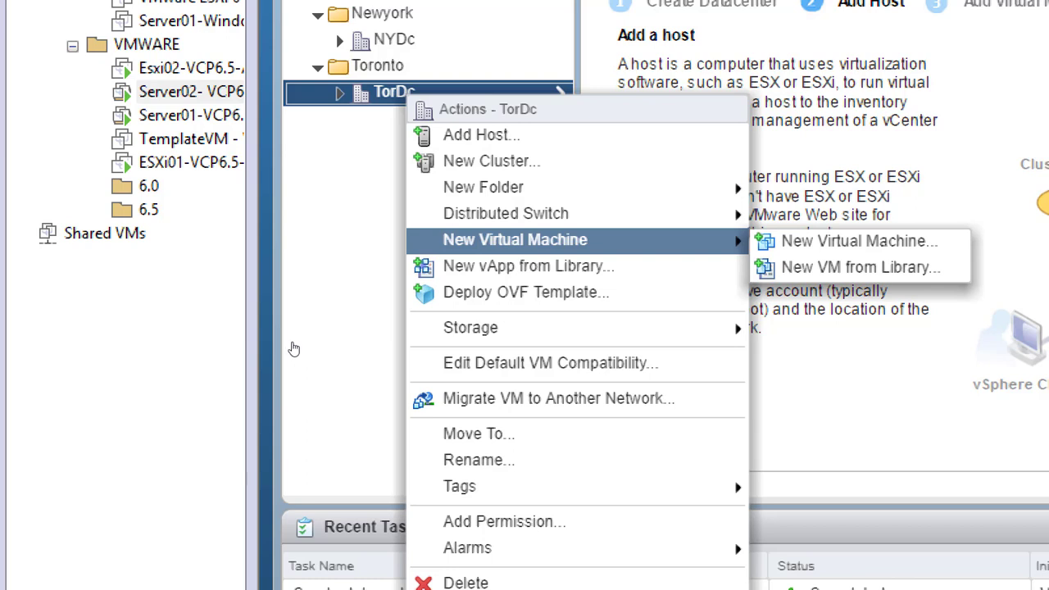
key(Down)
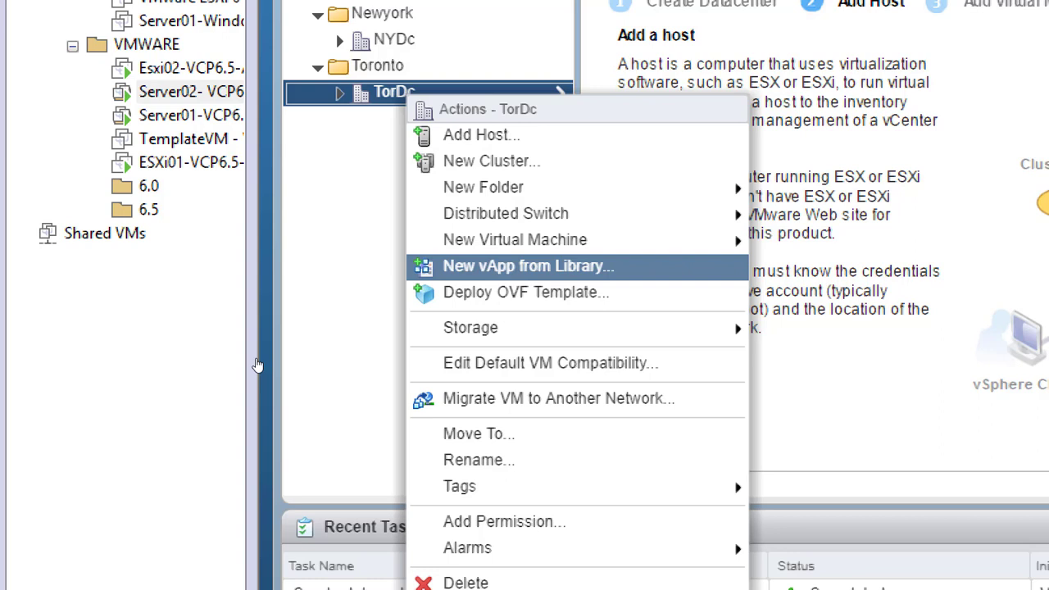
key(Down)
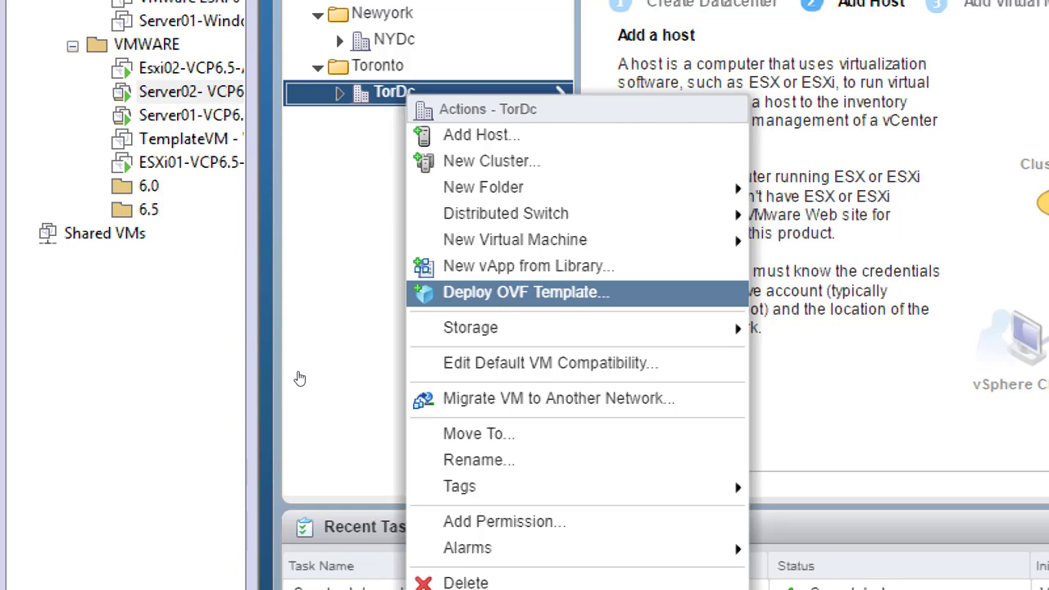
key(Up)
key(Up)
key(Up)
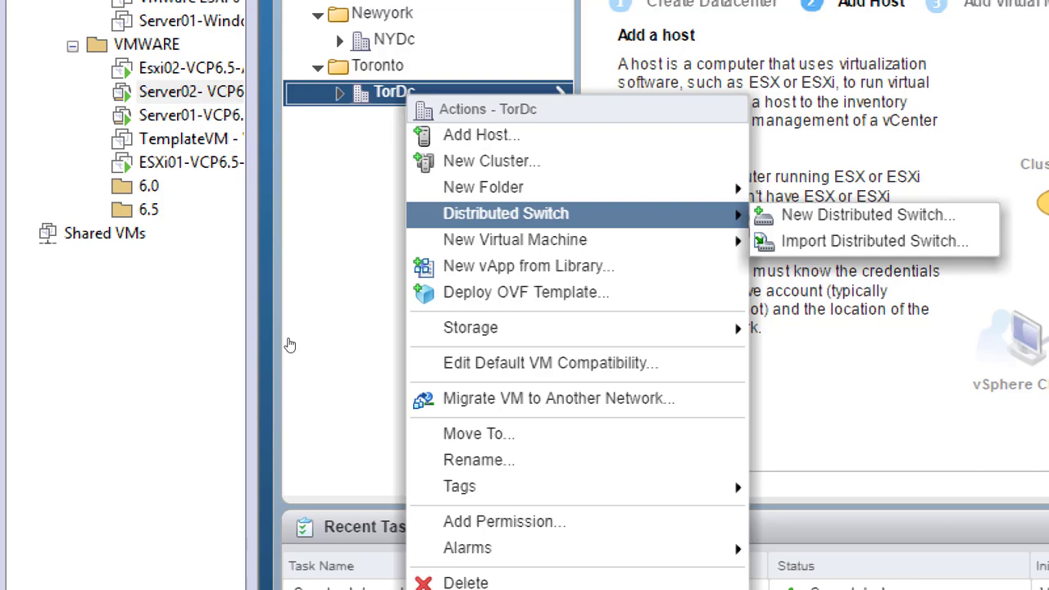
key(Down)
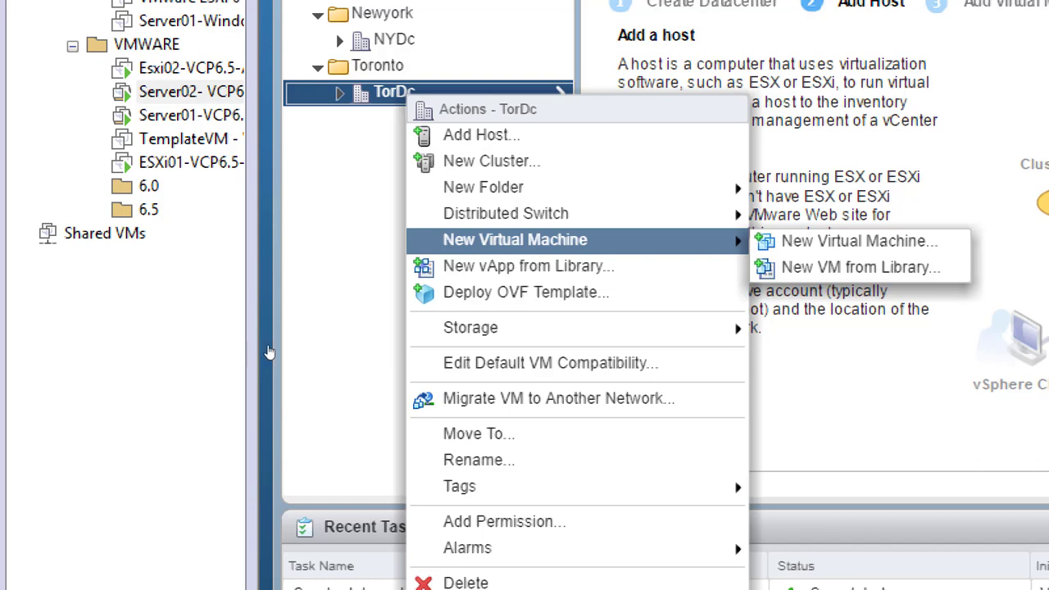
key(Up)
key(Up)
key(Up)
key(Up)
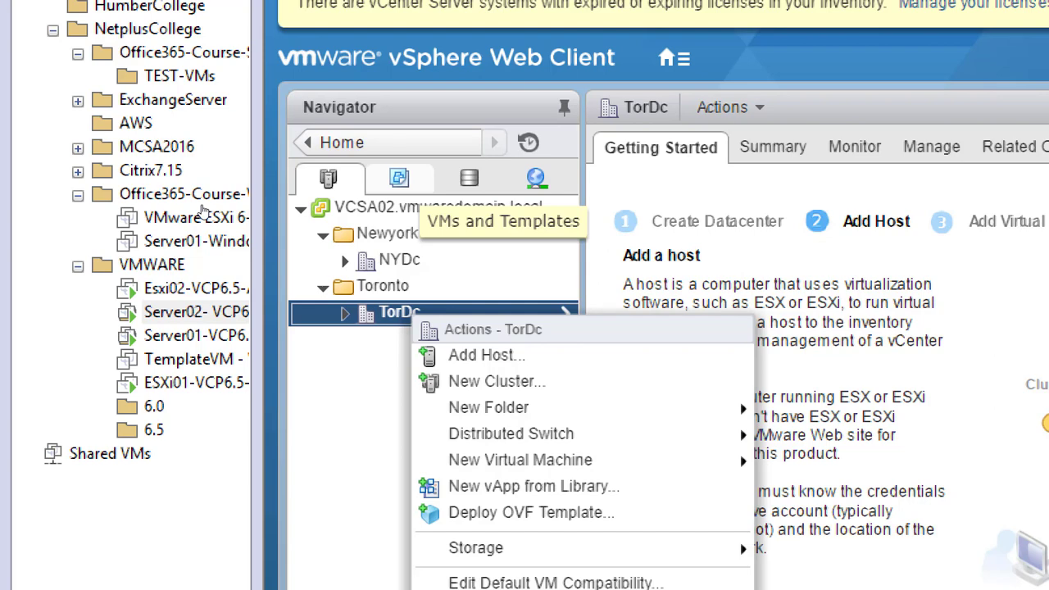
Step: In the VMs and Templates view, expand Newyork and Toronto to show NYDc and TorDc
click(399, 178)
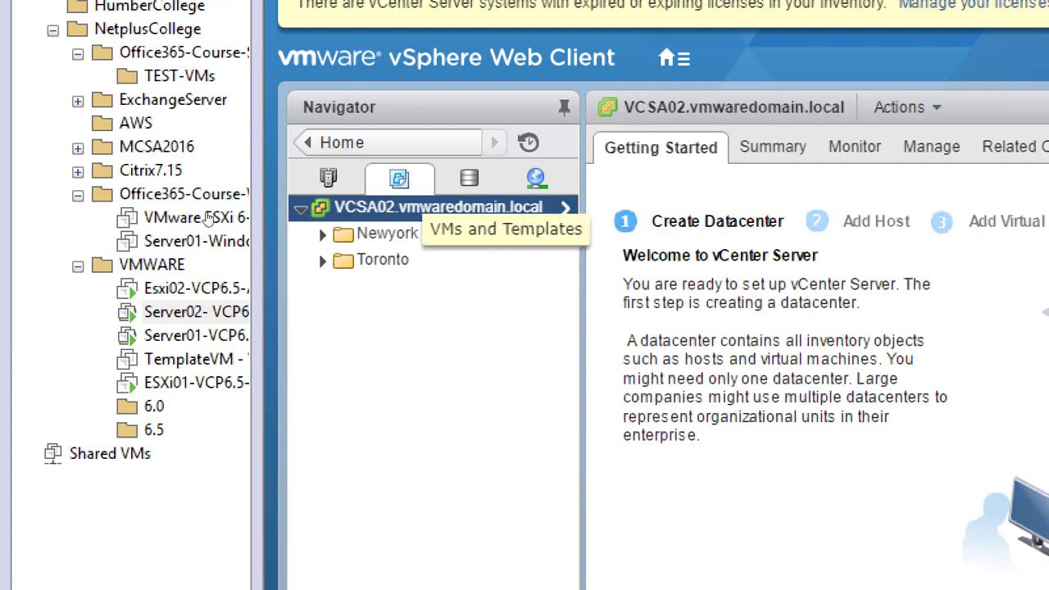
click(322, 233)
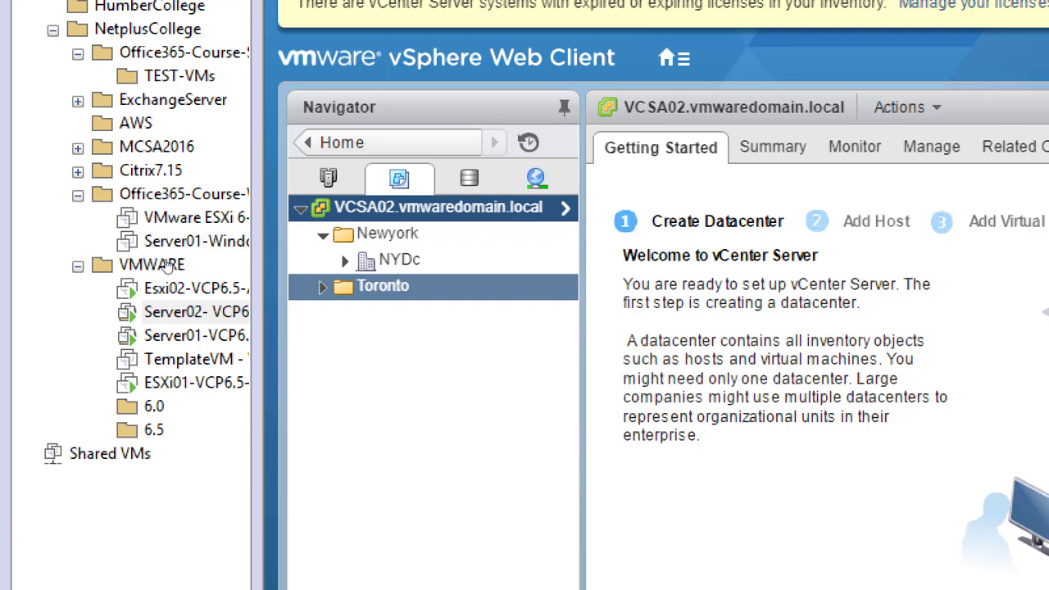
click(322, 285)
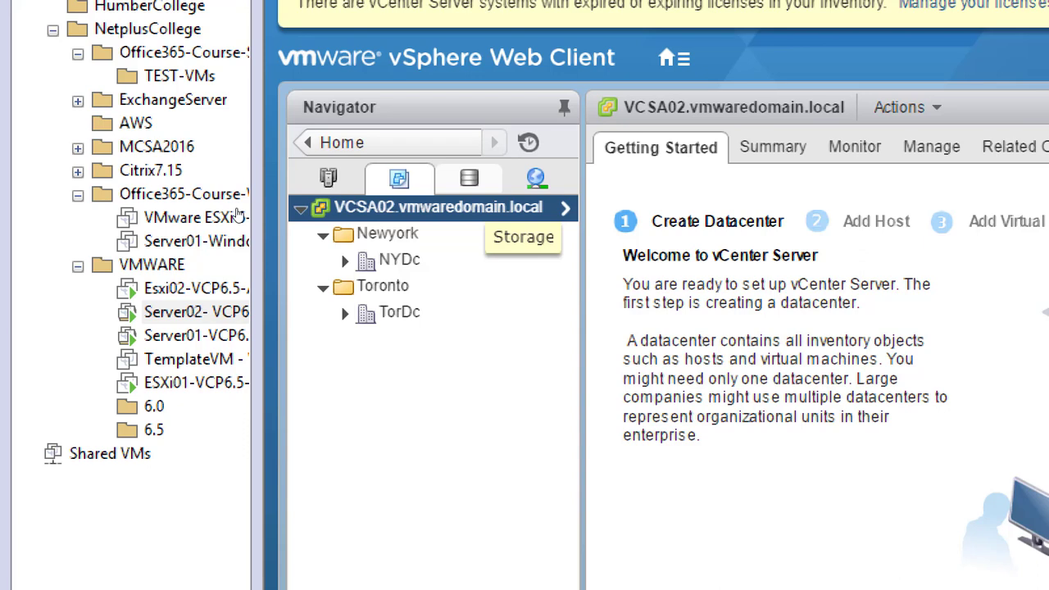
Step: In the Storage view, expand Newyork and Toronto to reveal NYDc and TorDc
click(469, 177)
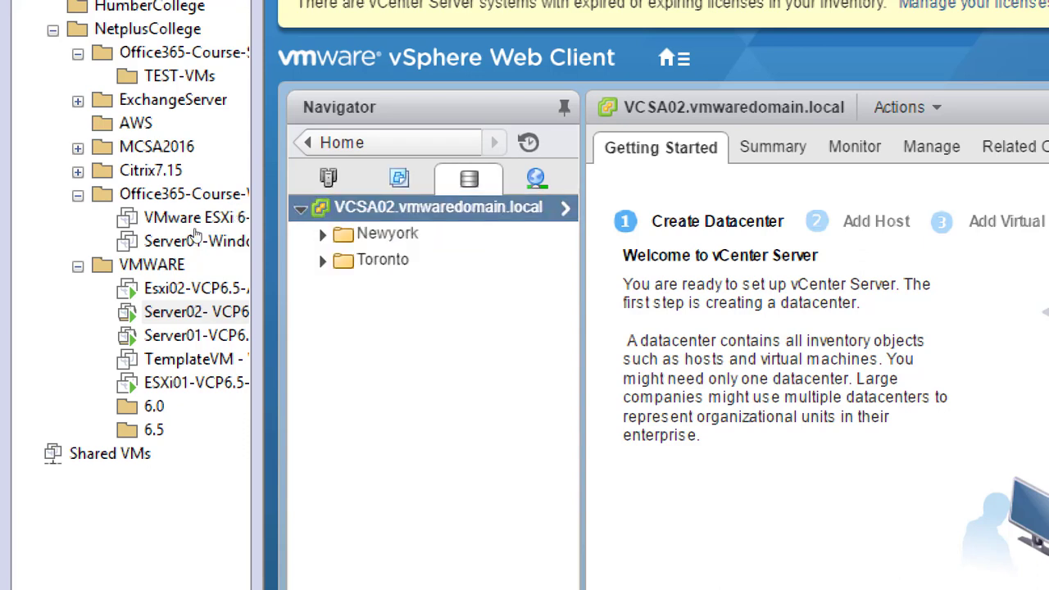
key(Down)
key(Down)
key(Up)
key(Right)
key(Down)
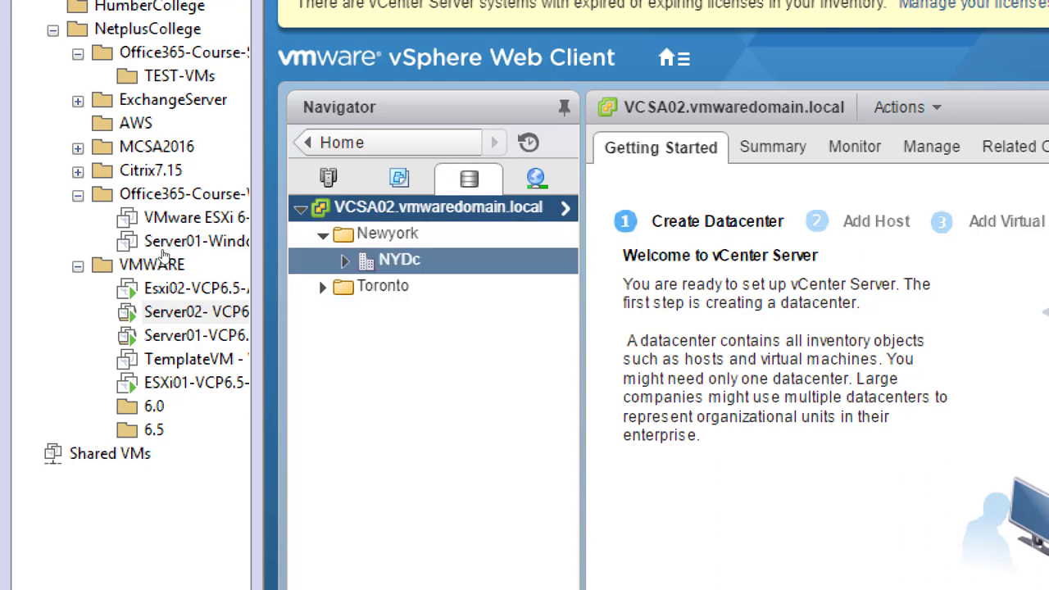
key(Down)
key(Right)
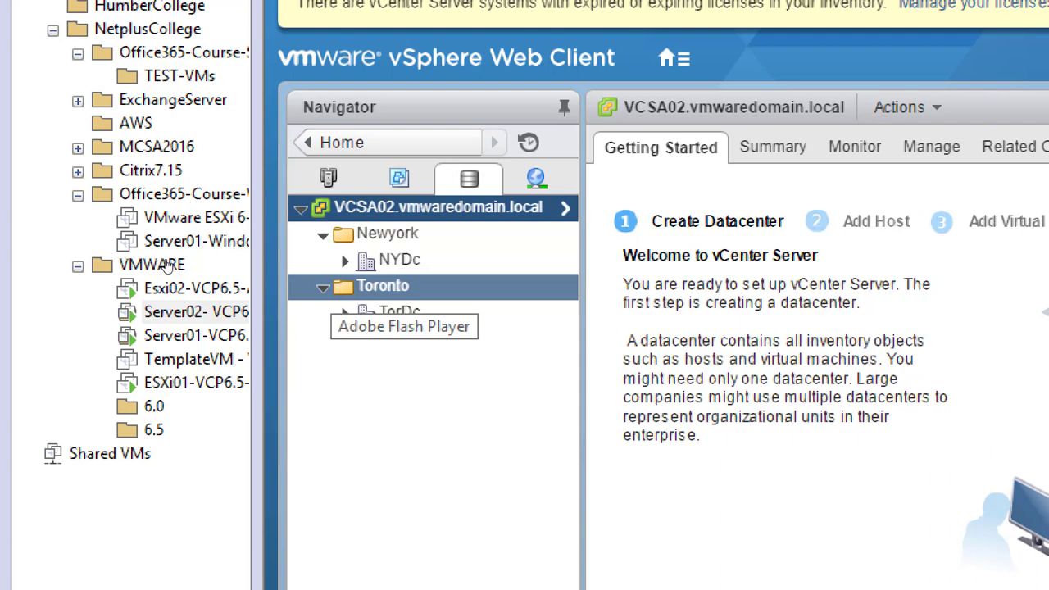
key(Up)
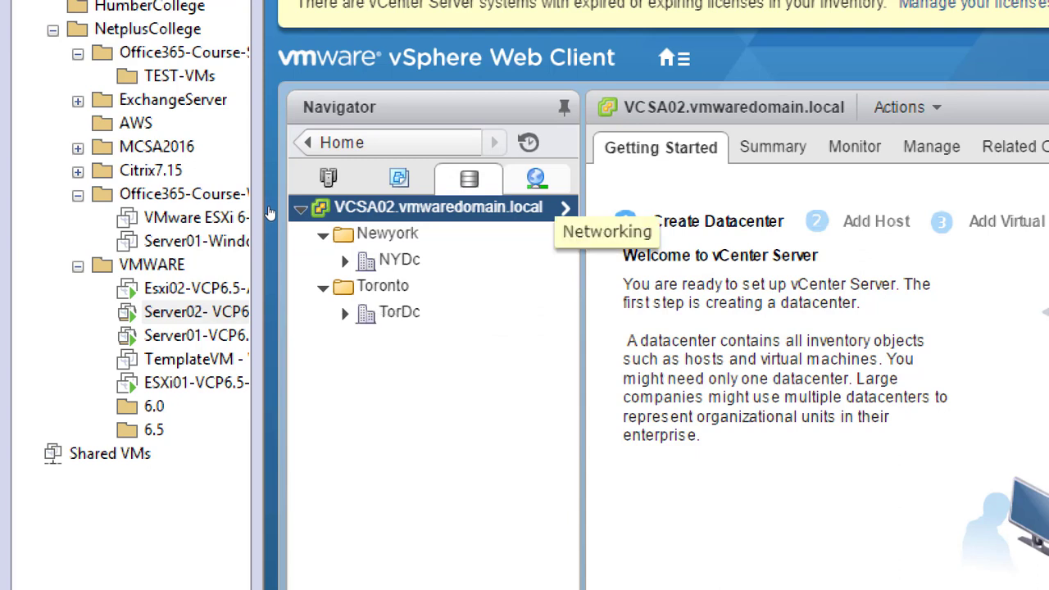
Step: In the Networking view, open Newyork's overview, expand both city folders, and set Magnifier to 100%
click(535, 177)
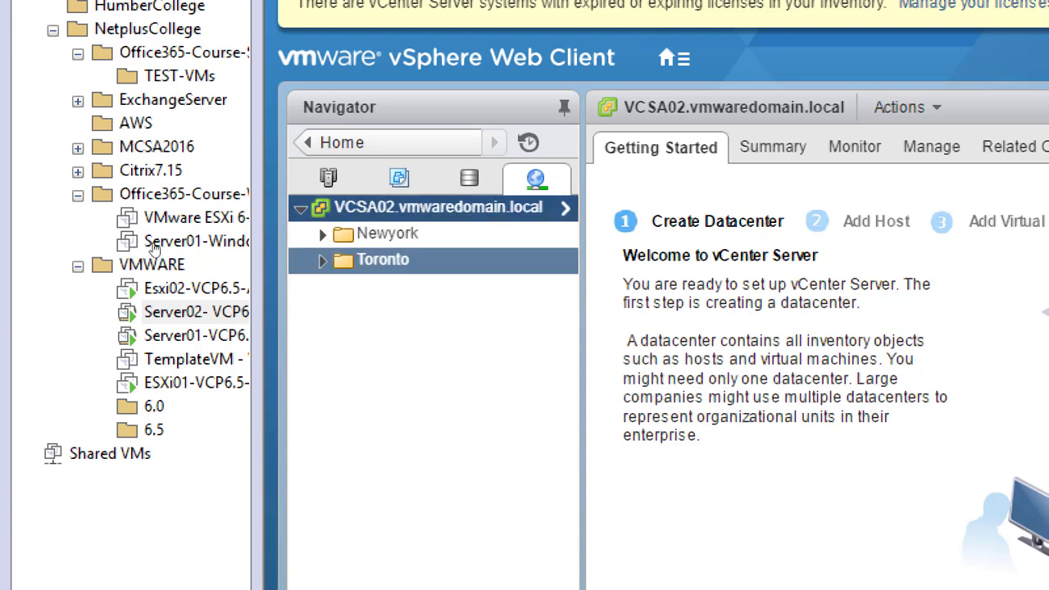
click(387, 233)
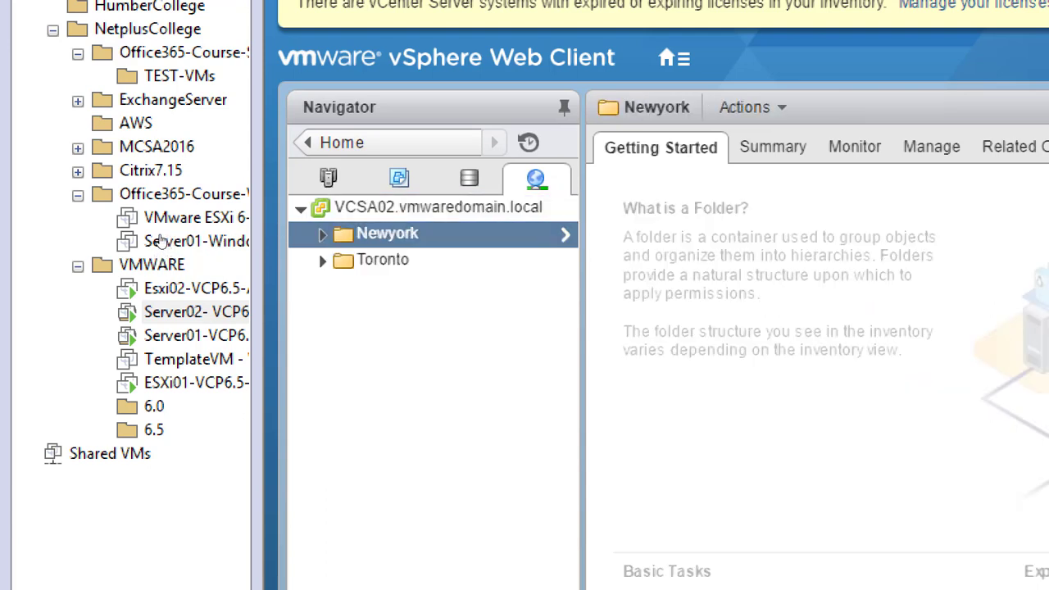
click(323, 235)
click(322, 287)
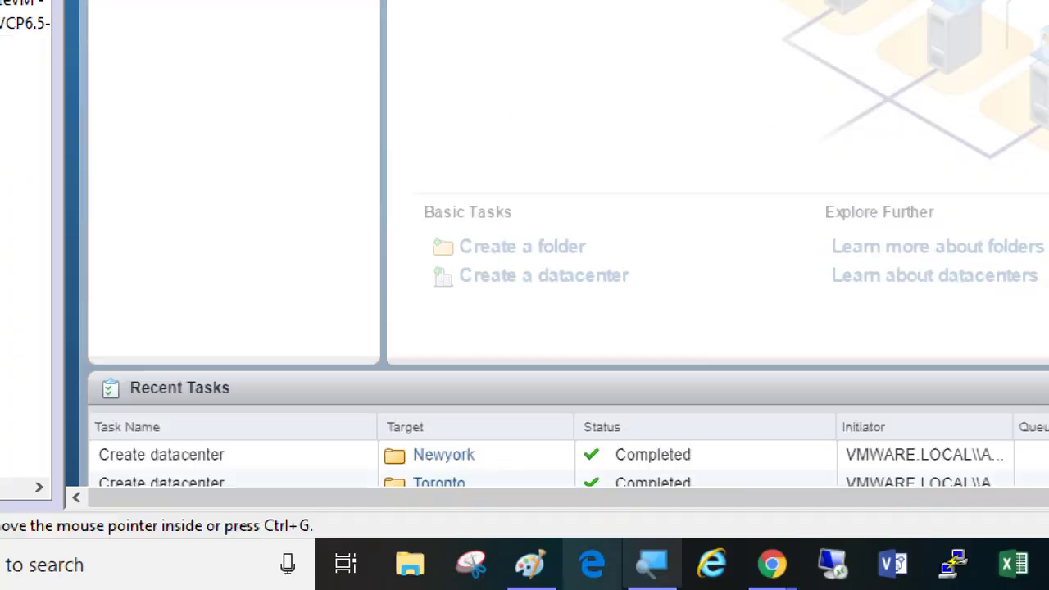
click(652, 564)
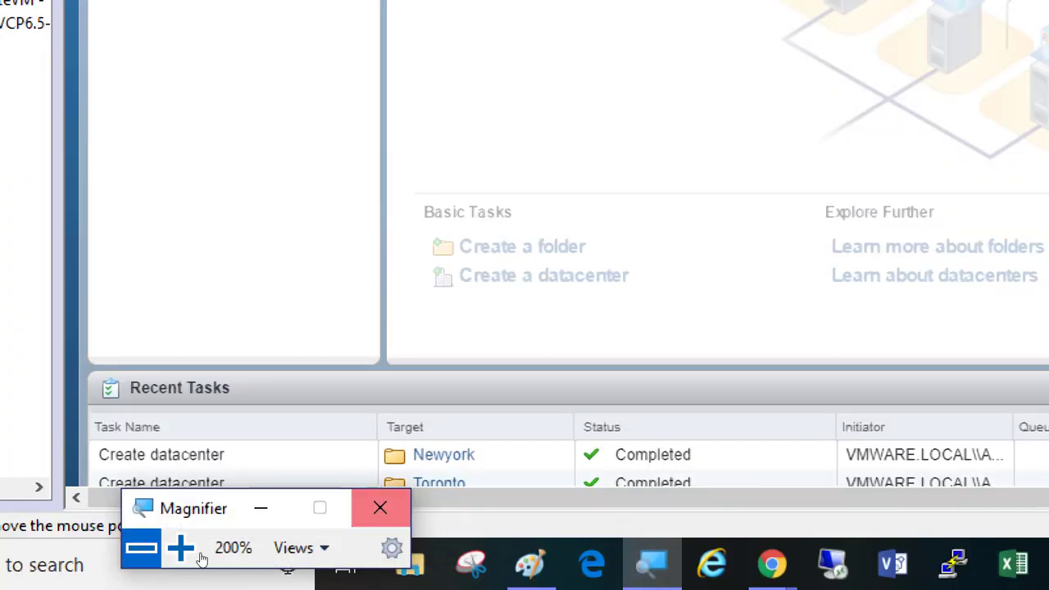
click(141, 548)
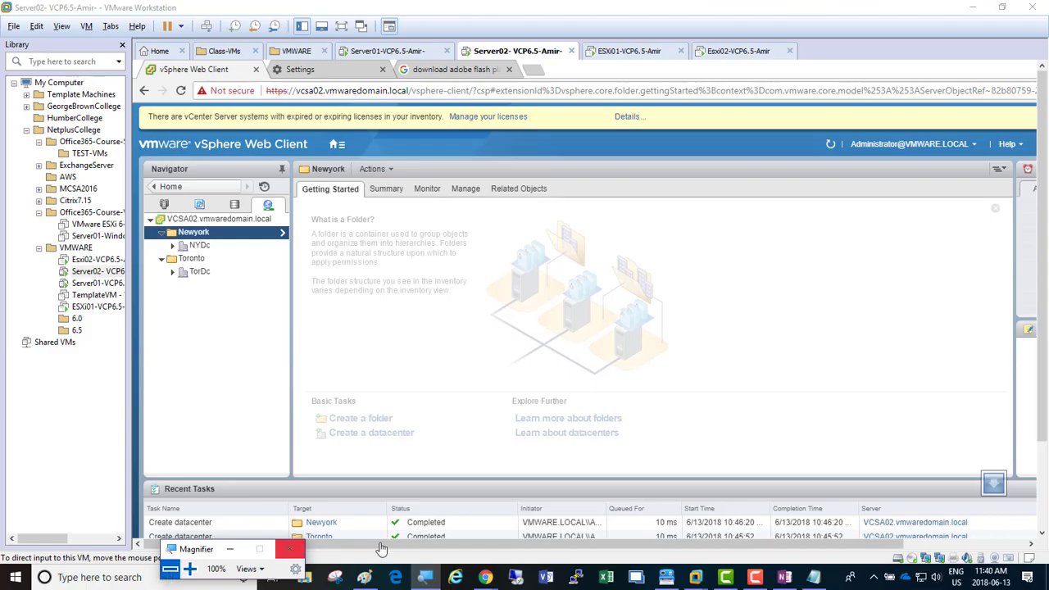
Step: In Paint's lab diagram, commit the 'Is VCSA powered on' note and select the Line shape
click(365, 577)
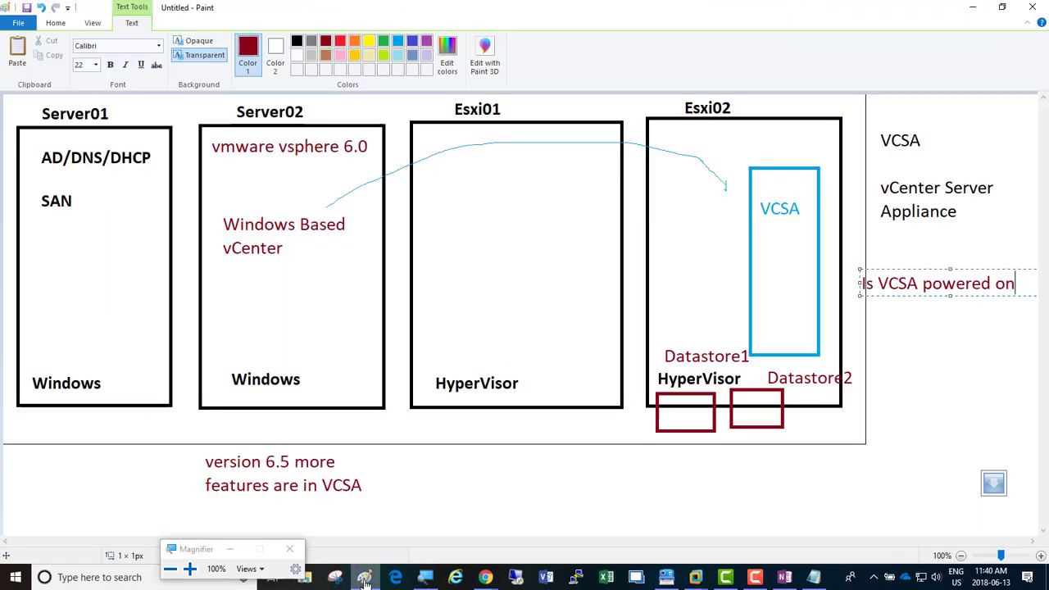
click(922, 369)
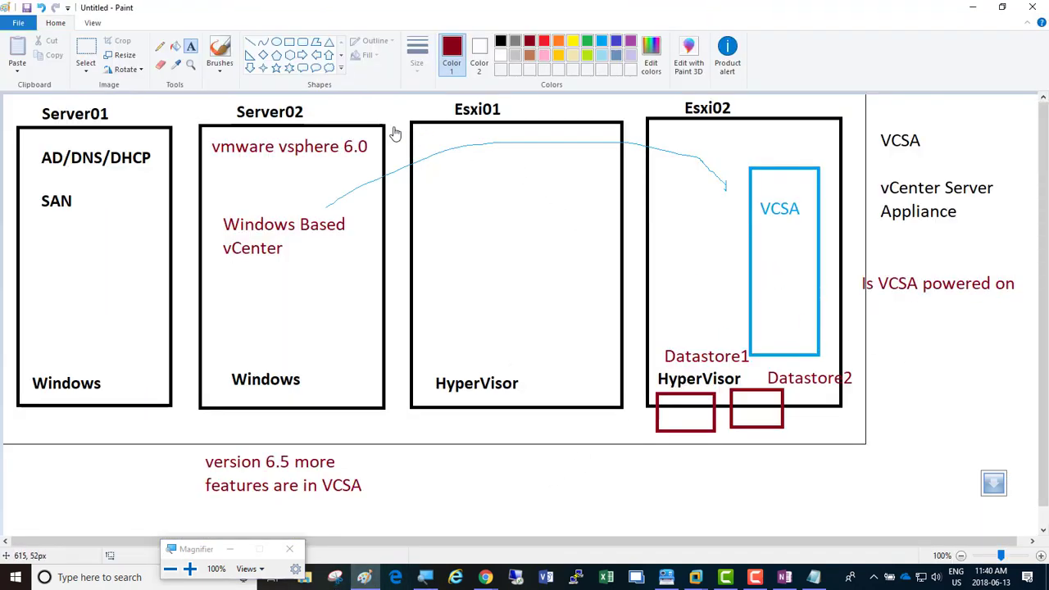
click(250, 42)
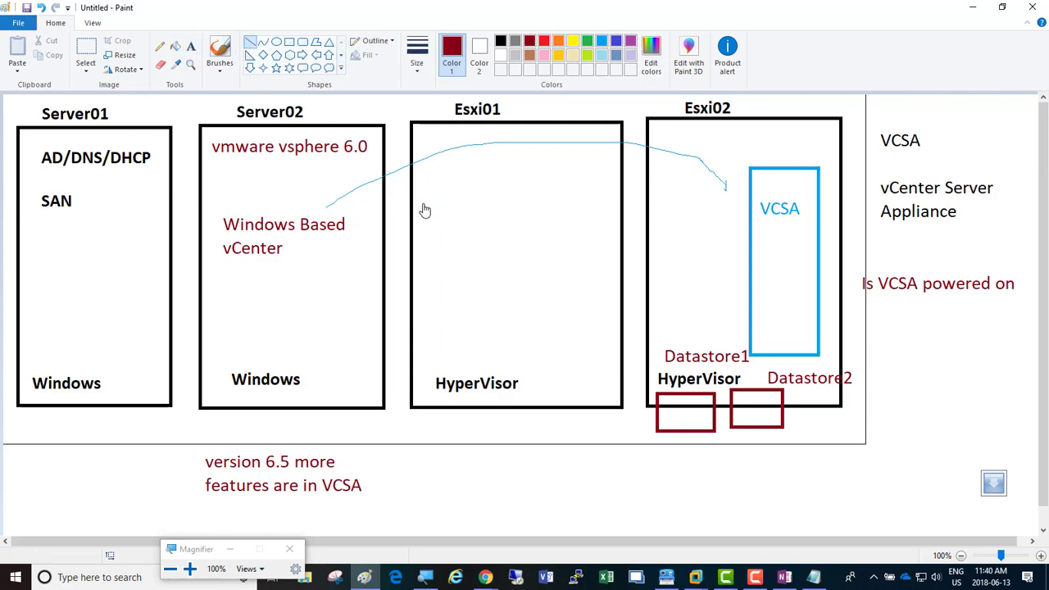
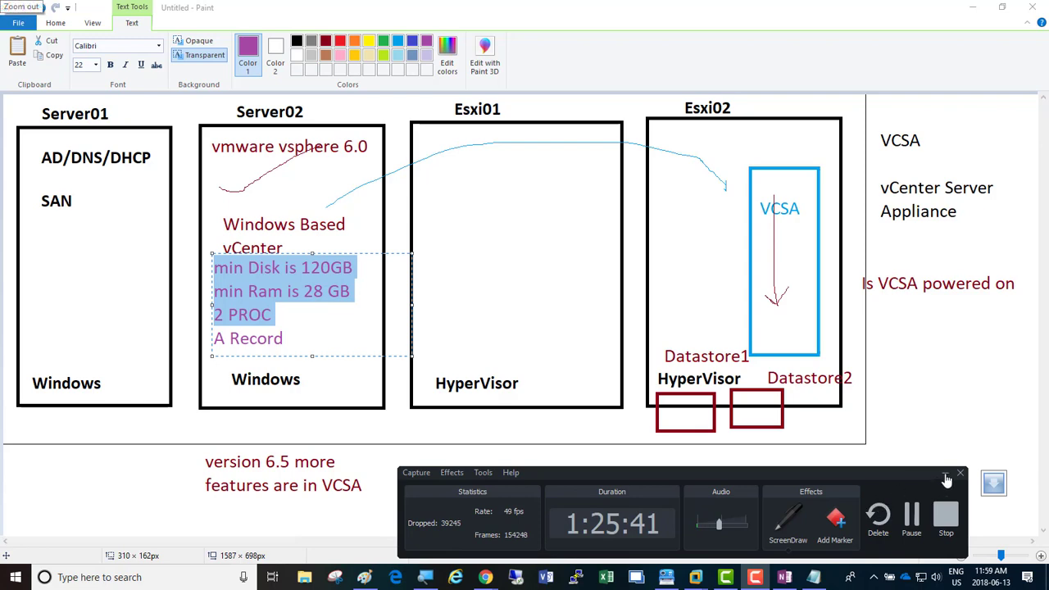
Step: Circle the Esxi01 and Esxi02 labels in purple with the Pencil
click(944, 472)
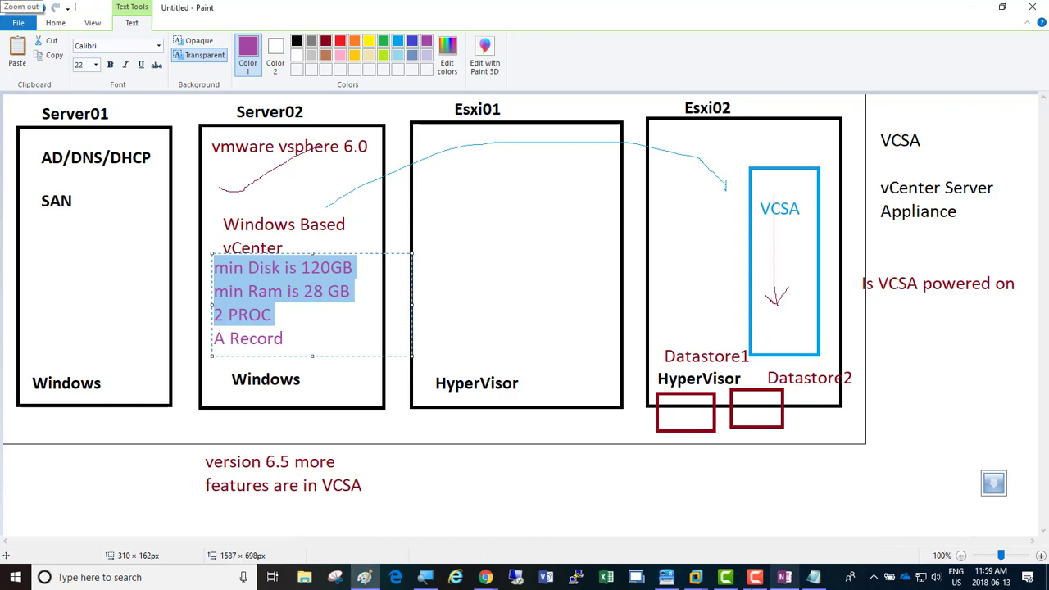
click(697, 580)
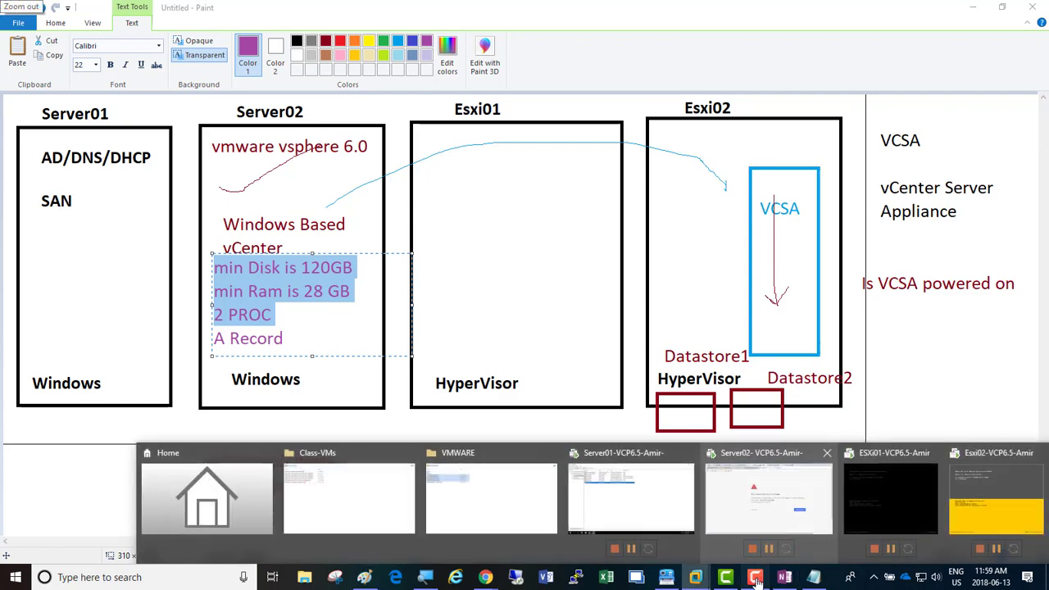
click(758, 576)
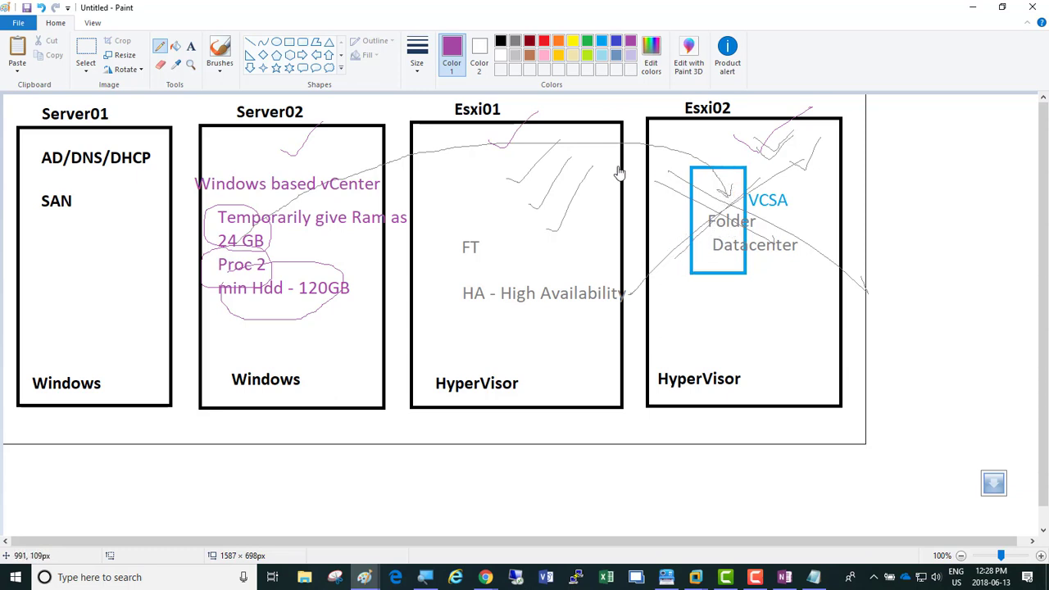
drag(505, 108, 492, 137)
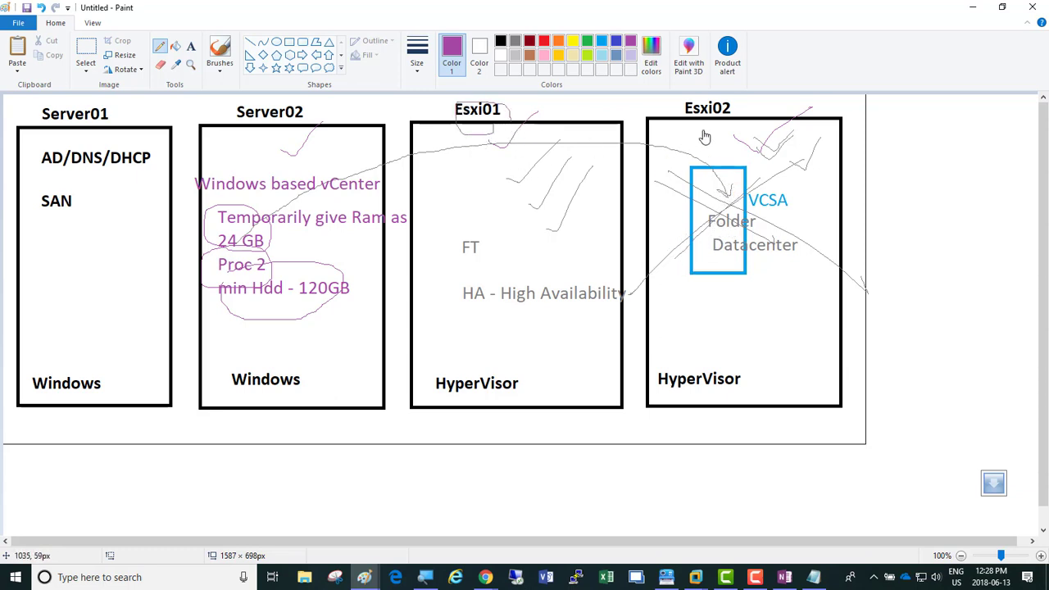
mouse_move(738, 108)
mouse_down()
mouse_move(697, 122)
mouse_move(729, 123)
mouse_move(734, 105)
mouse_up()
Step: Draw lines from FT and HA toward Server02, then undo both lines
click(249, 42)
drag(512, 236, 337, 204)
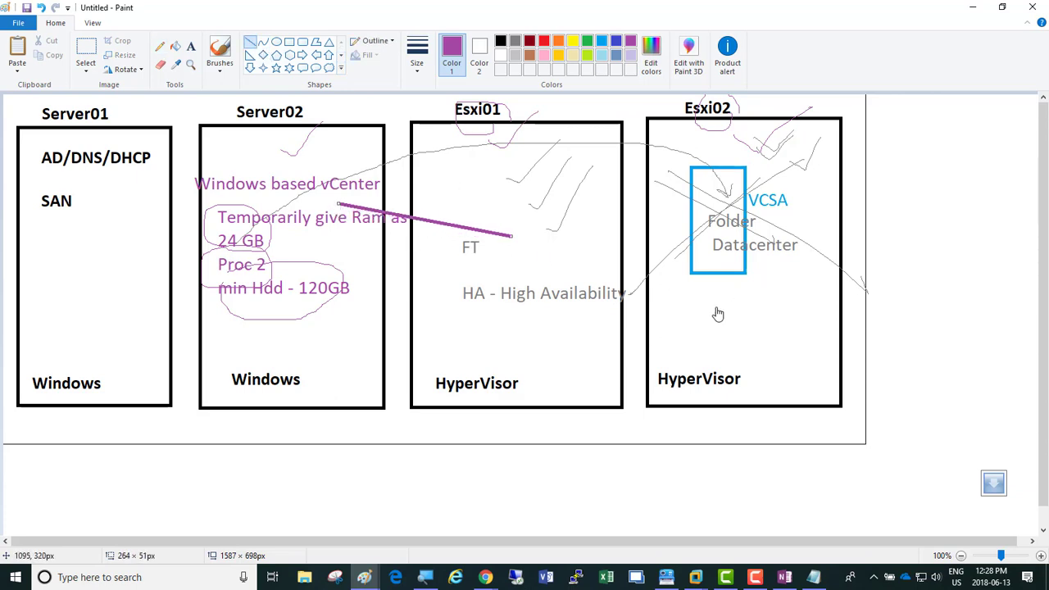
drag(693, 307, 358, 247)
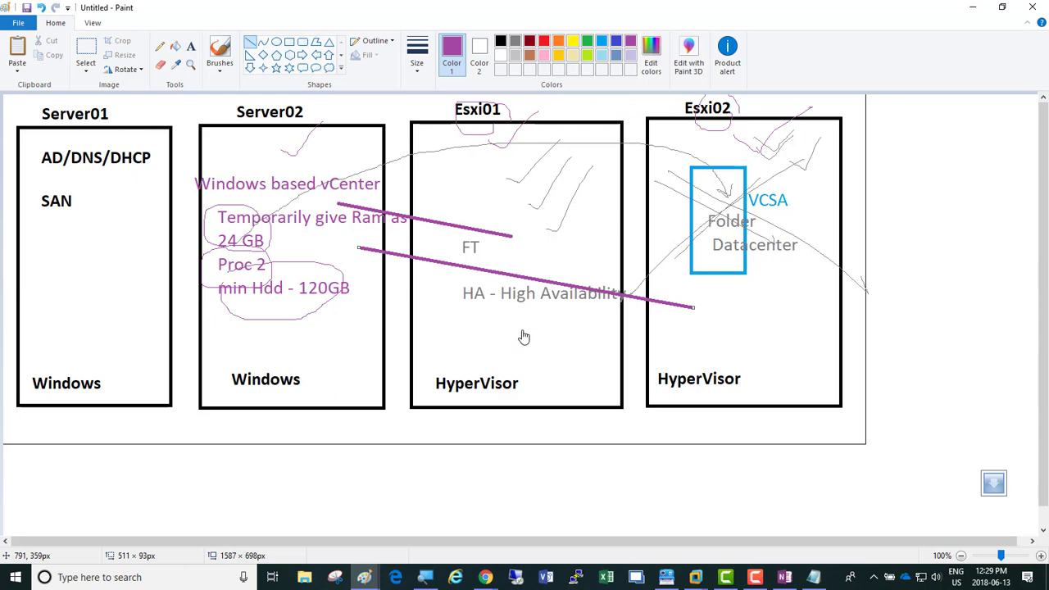
key(ctrl+z)
key(ctrl+z)
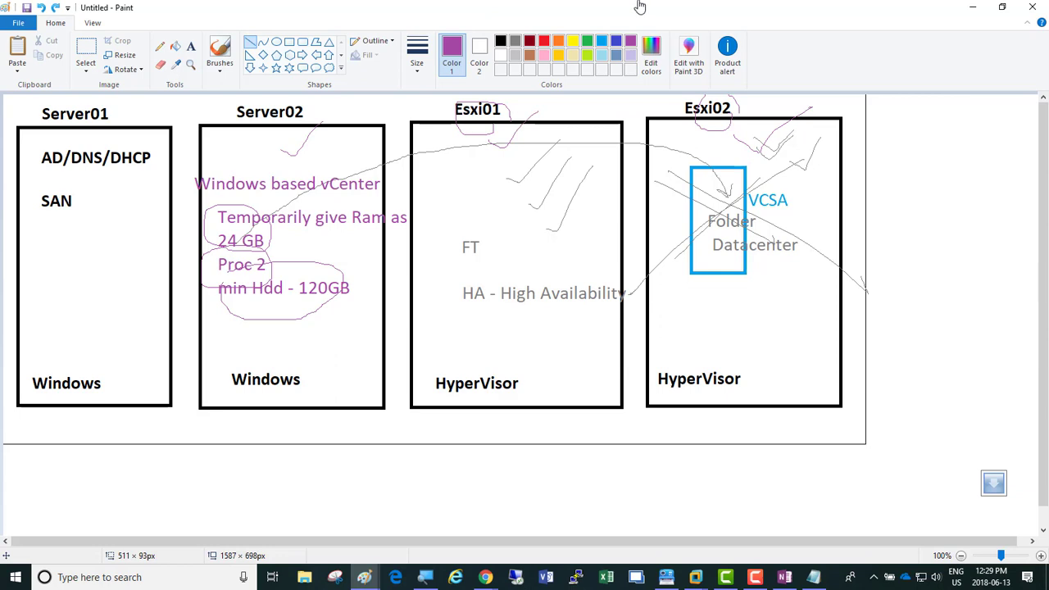
key(alt+Tab)
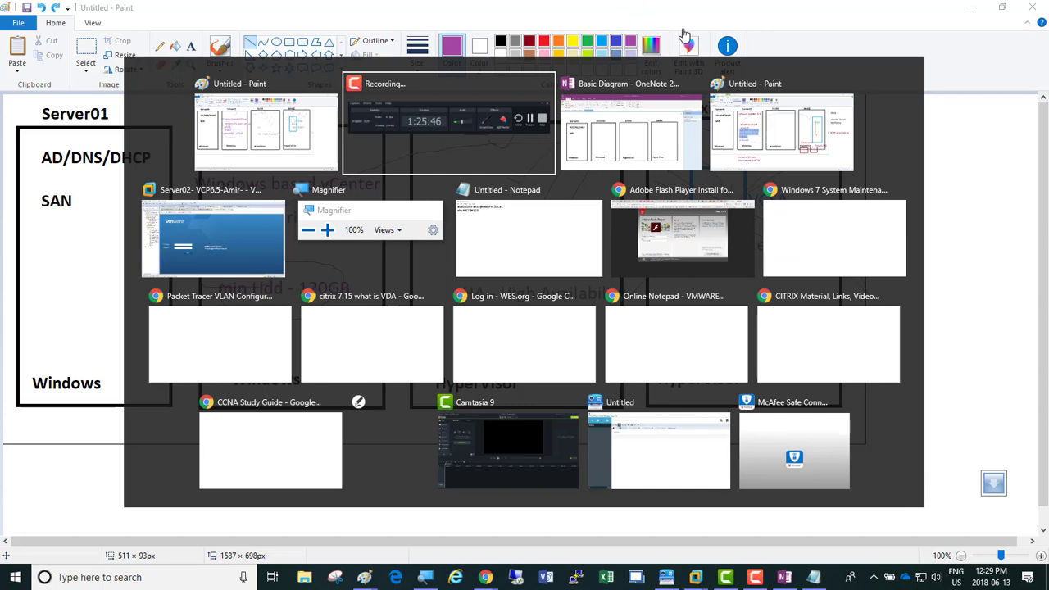
Step: In VMware Workstation, magnify the screen and shut down the Esxi02 guest
key(alt+Tab)
key(alt+Tab)
key(alt+Tab)
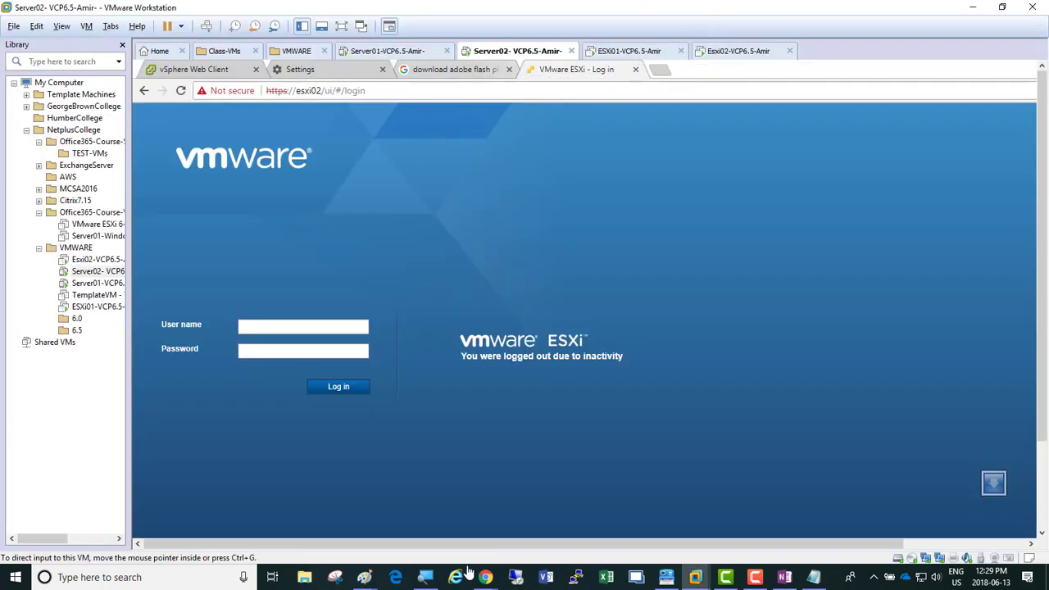
click(435, 577)
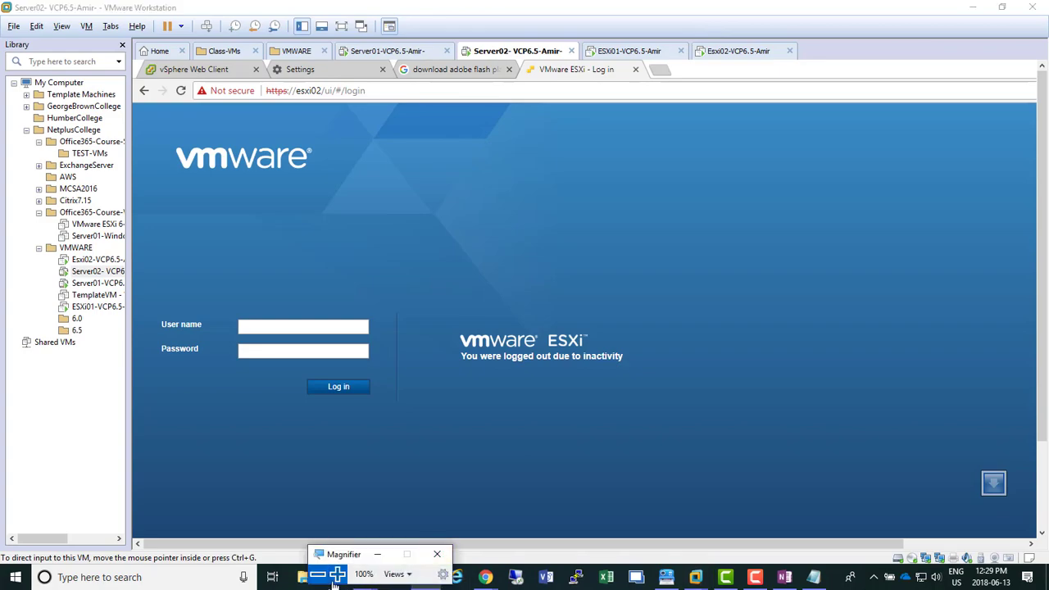
click(339, 572)
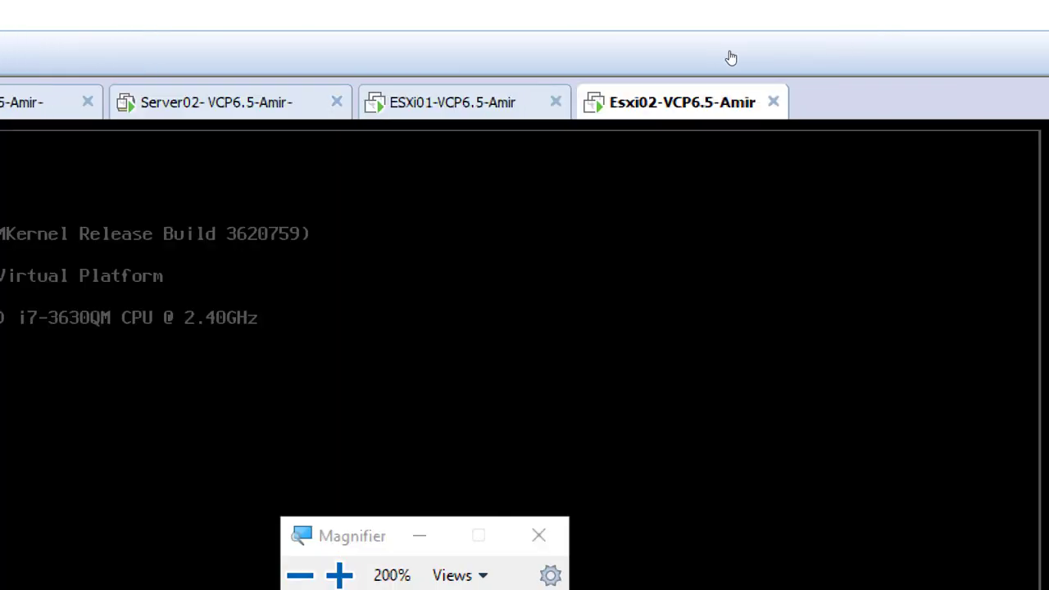
right_click(765, 85)
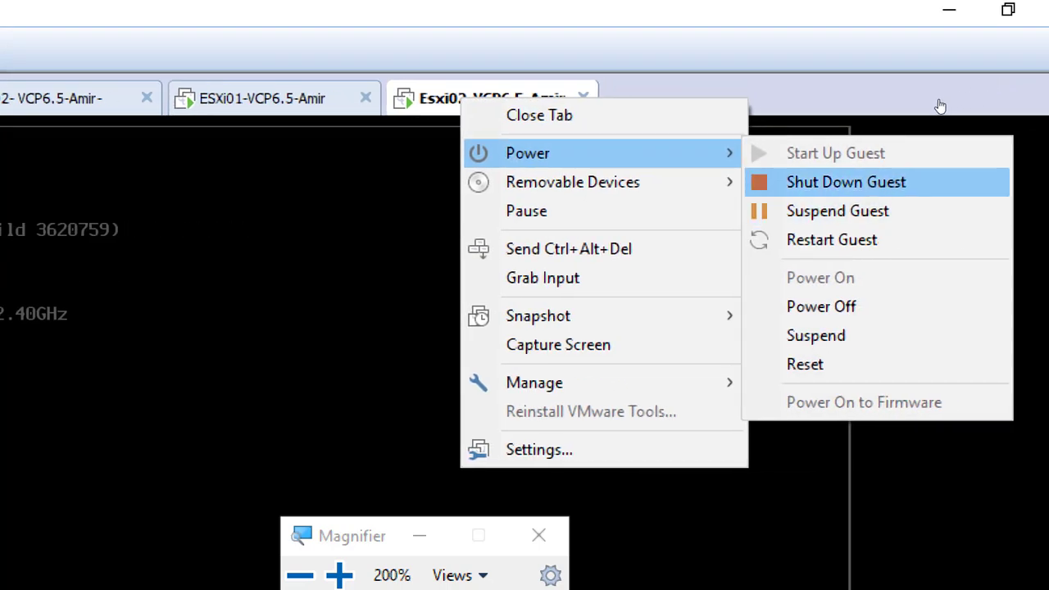
click(872, 182)
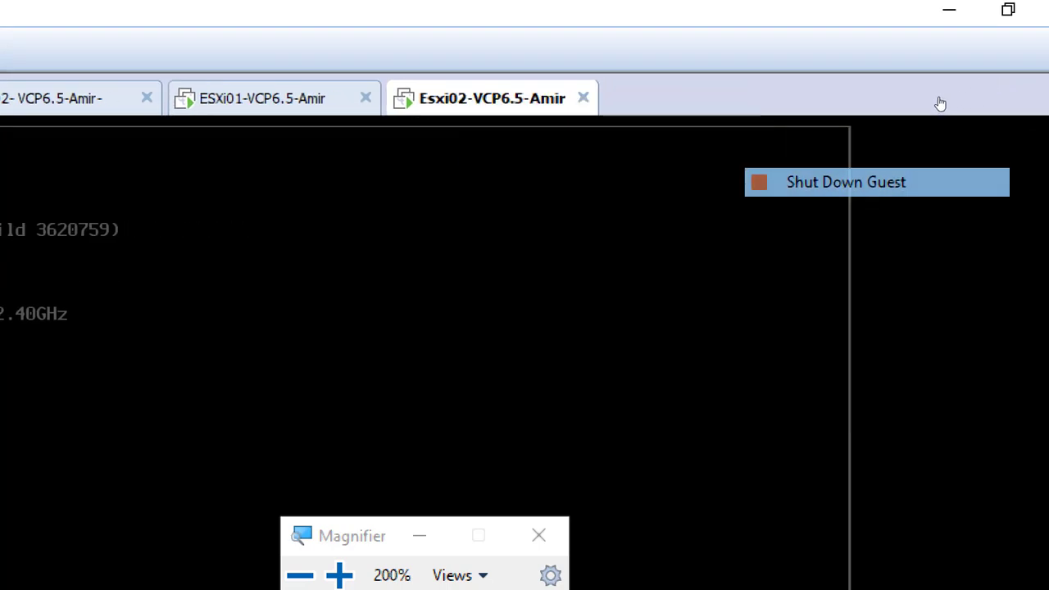
Step: Shut down the ESXi01 guest from its tab's Power menu
click(222, 98)
right_click(224, 100)
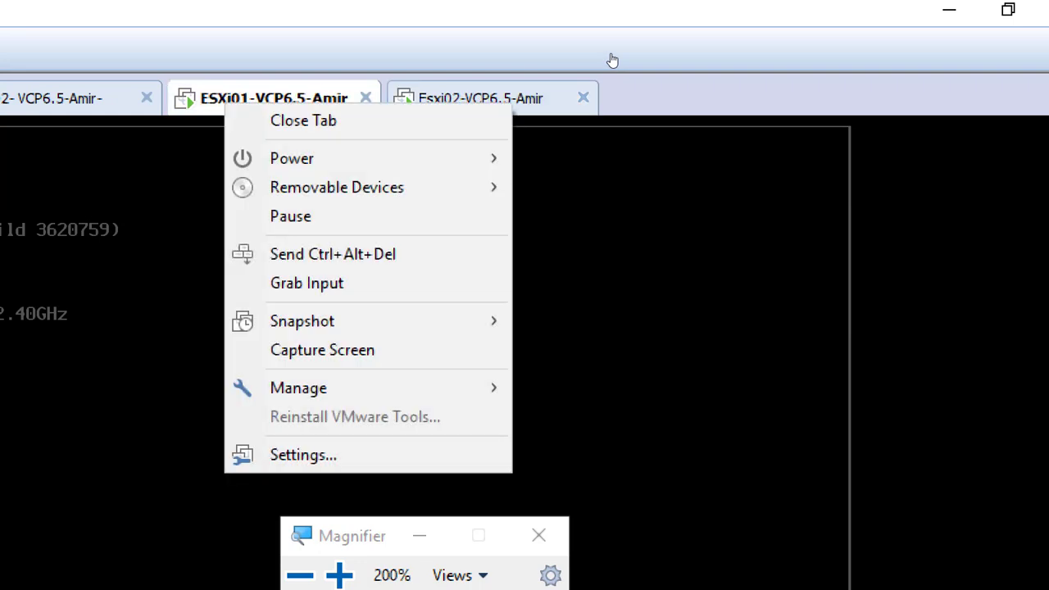
mouse_move(328, 158)
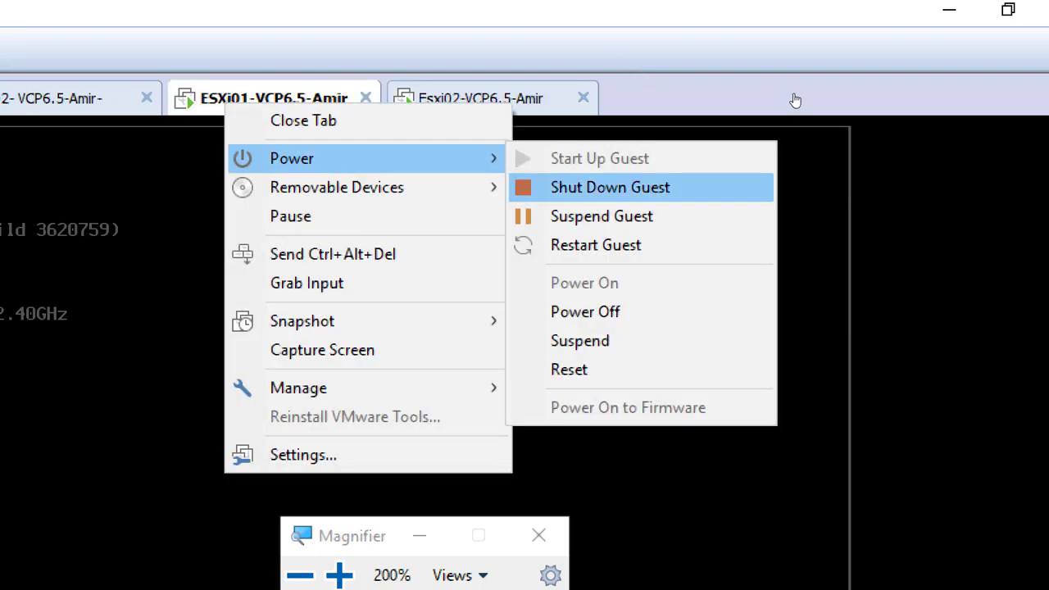
click(610, 187)
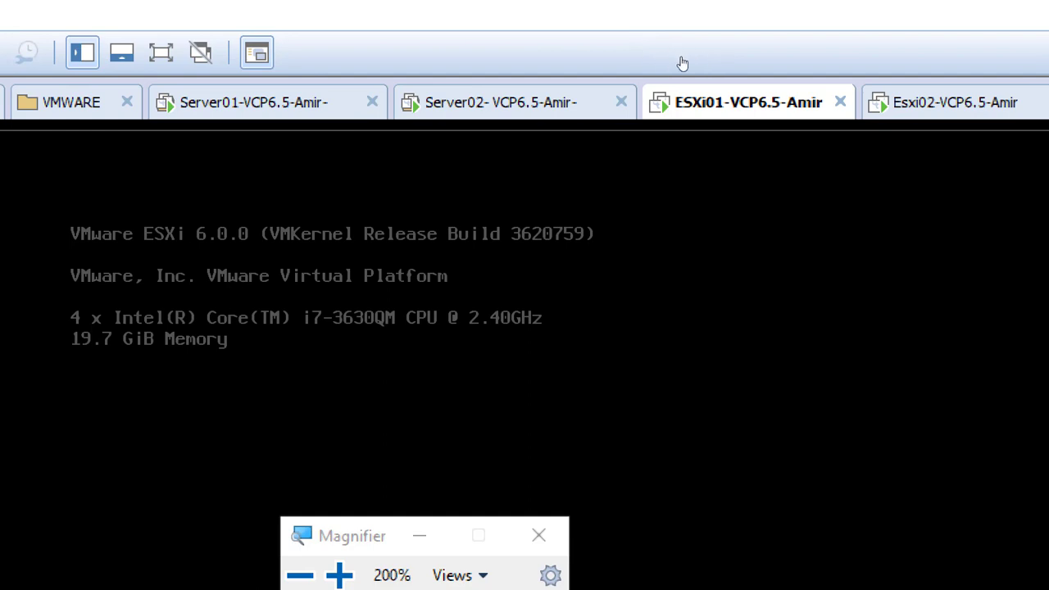
Step: Shut down the Server02 guest, then zoom the screen back out a step
click(497, 59)
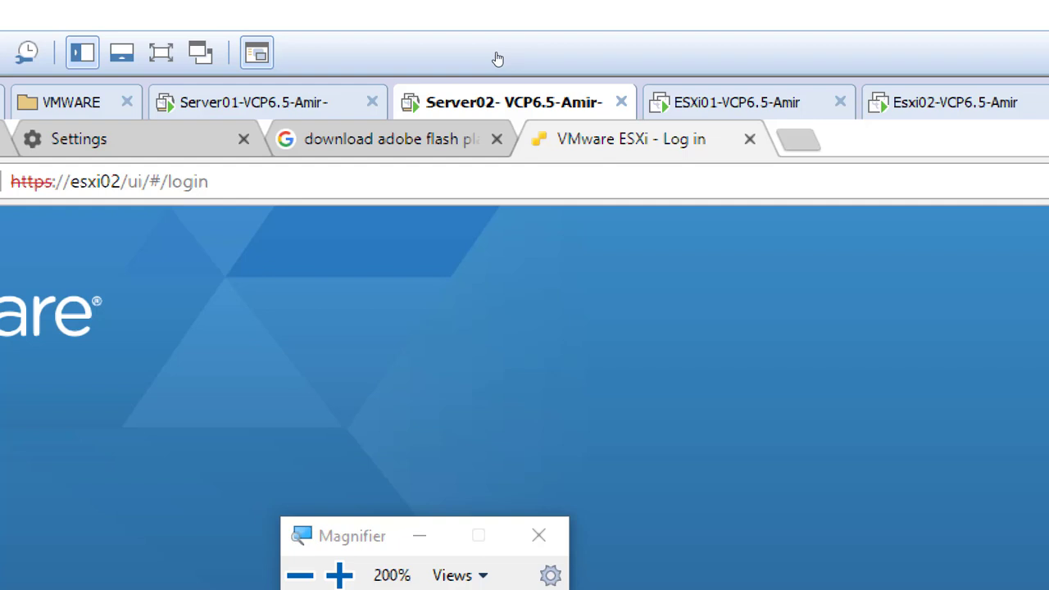
right_click(498, 59)
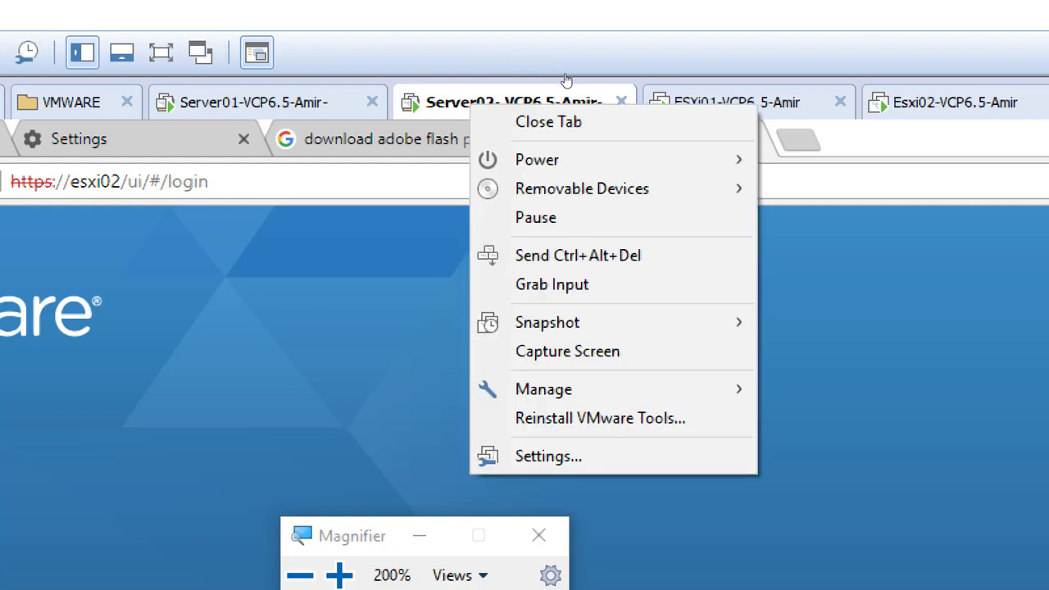
mouse_move(565, 77)
key(Down)
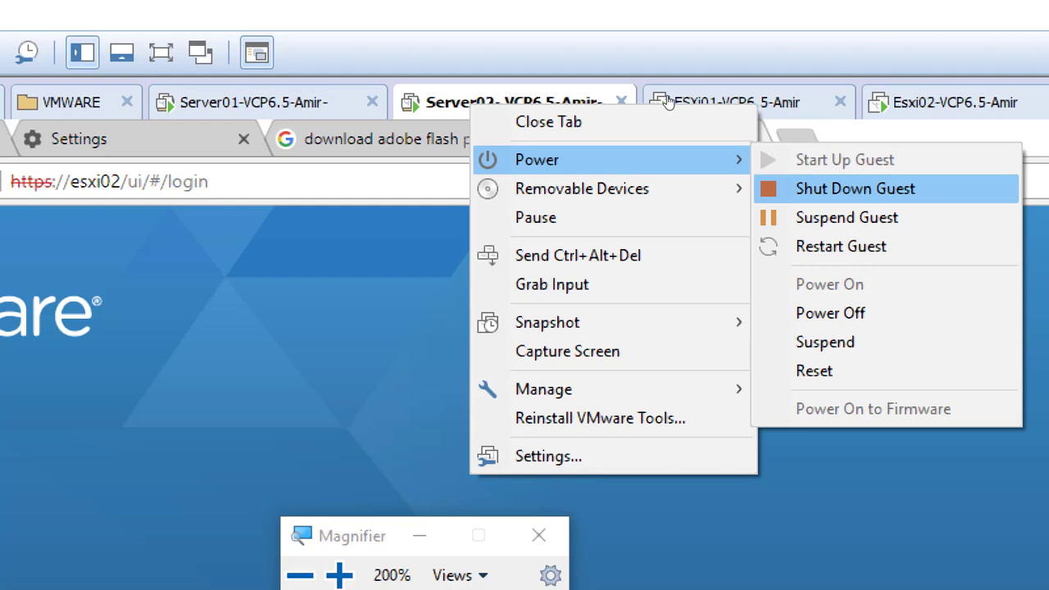
key(Return)
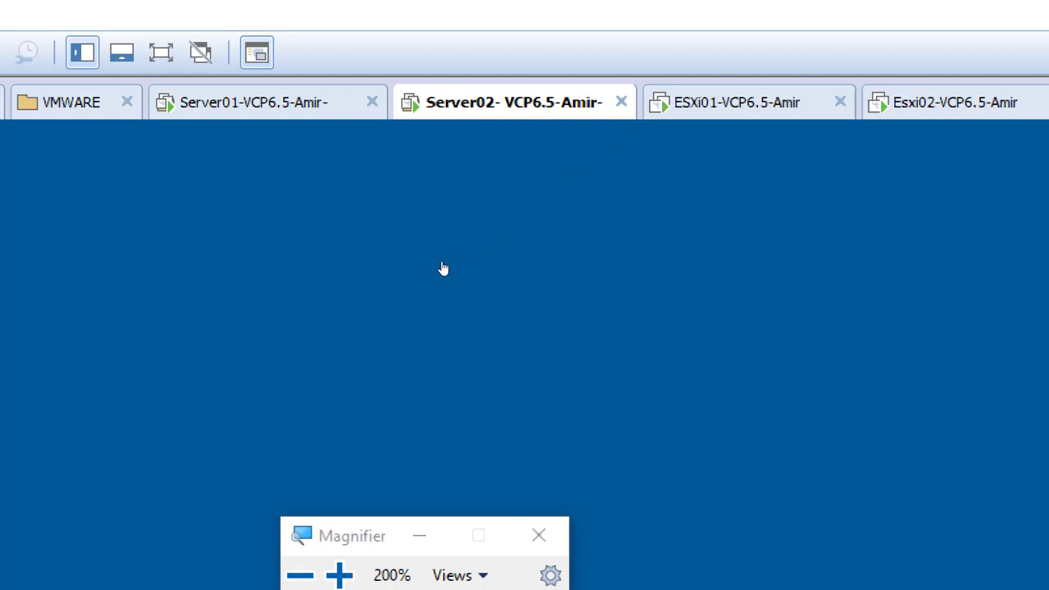
key(super+minus)
key(super+minus)
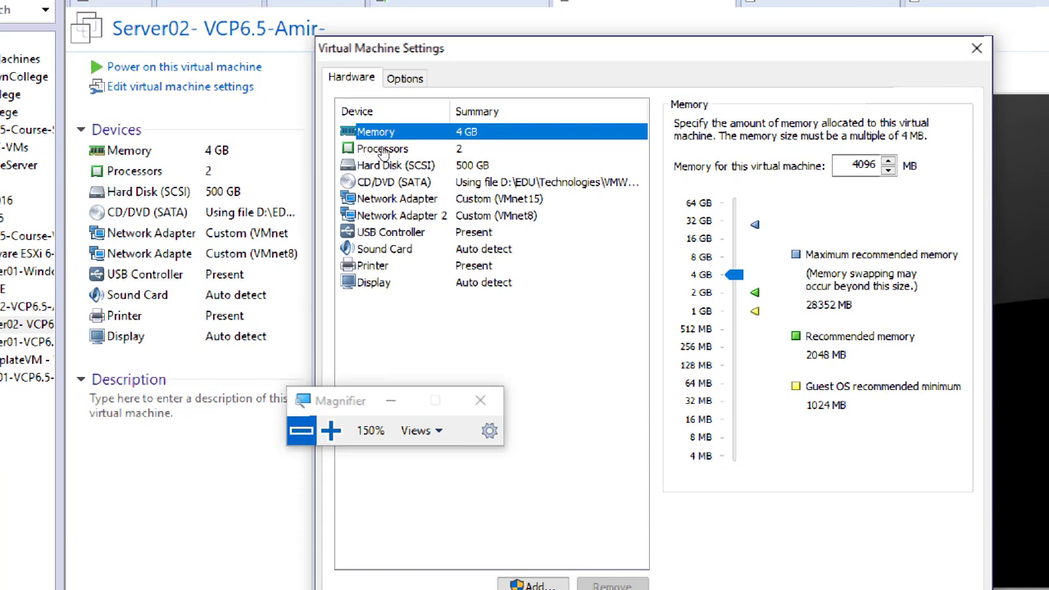
Step: Raise Server02's memory slider to about 22.6 GB and review its 2 processors and 500 GB disk
drag(734, 274, 734, 230)
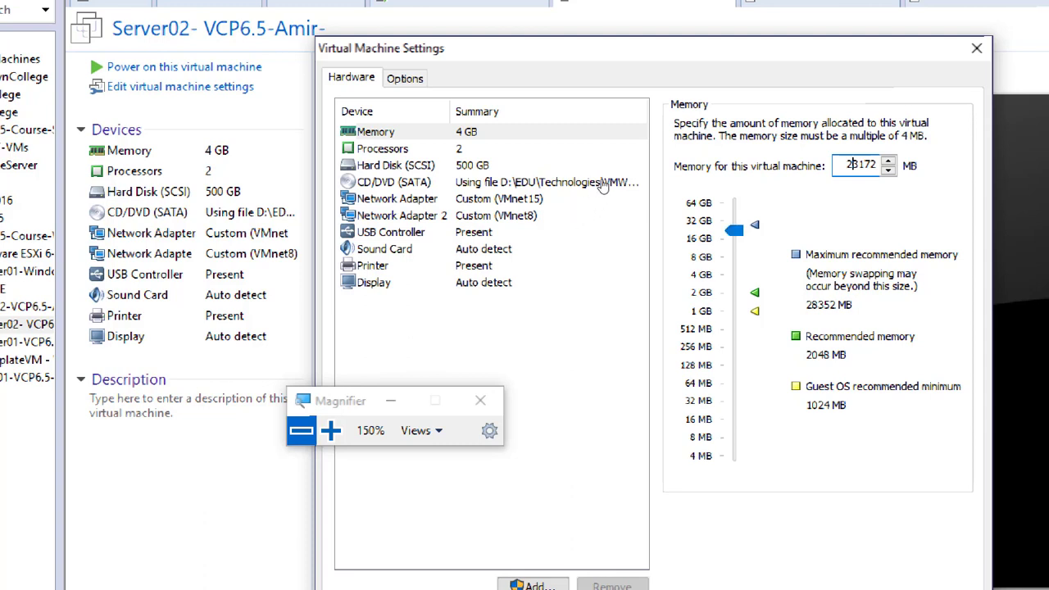
click(393, 153)
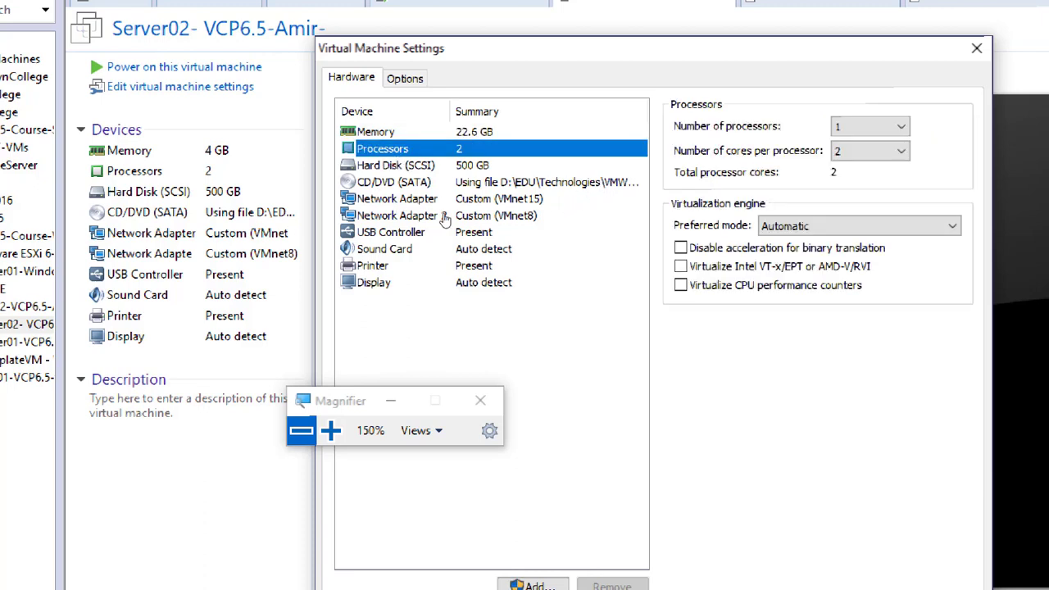
click(412, 167)
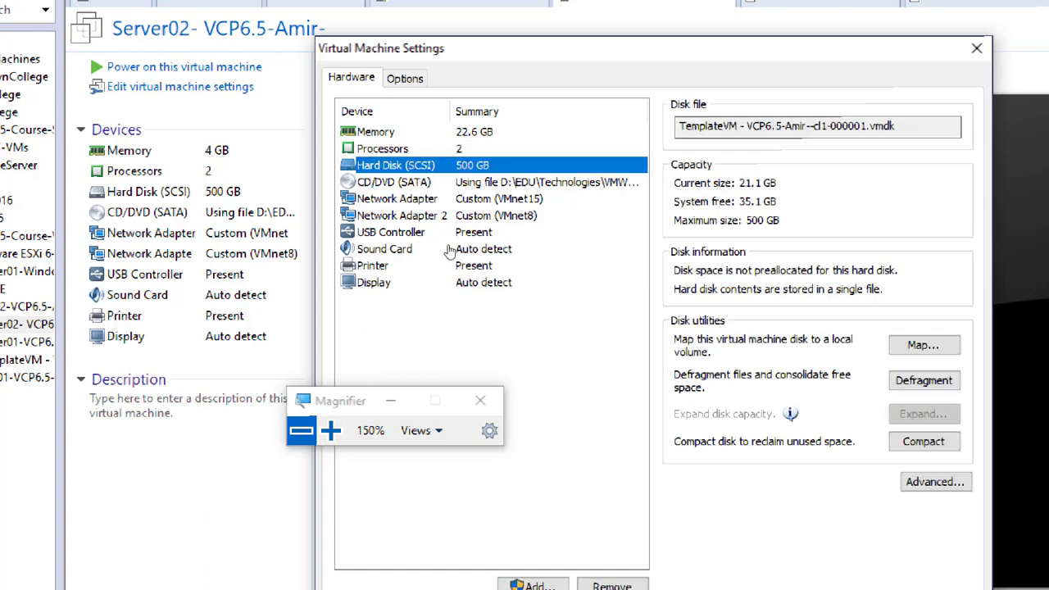
click(418, 152)
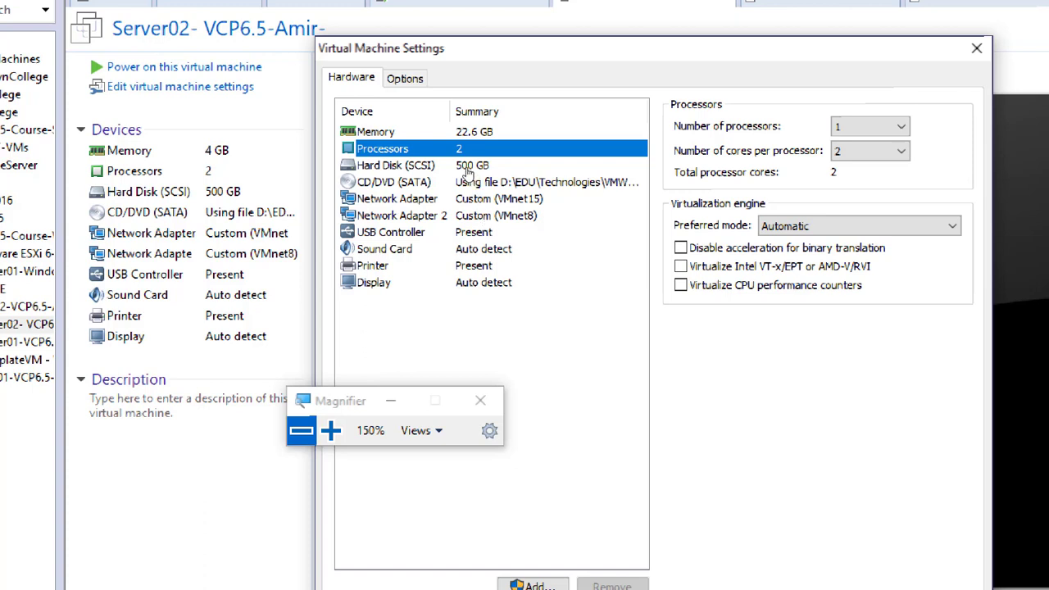
key(Up)
click(414, 150)
Step: Remove Server02's second network adapter, save the 22.6 GB memory, and power the VM on
click(446, 213)
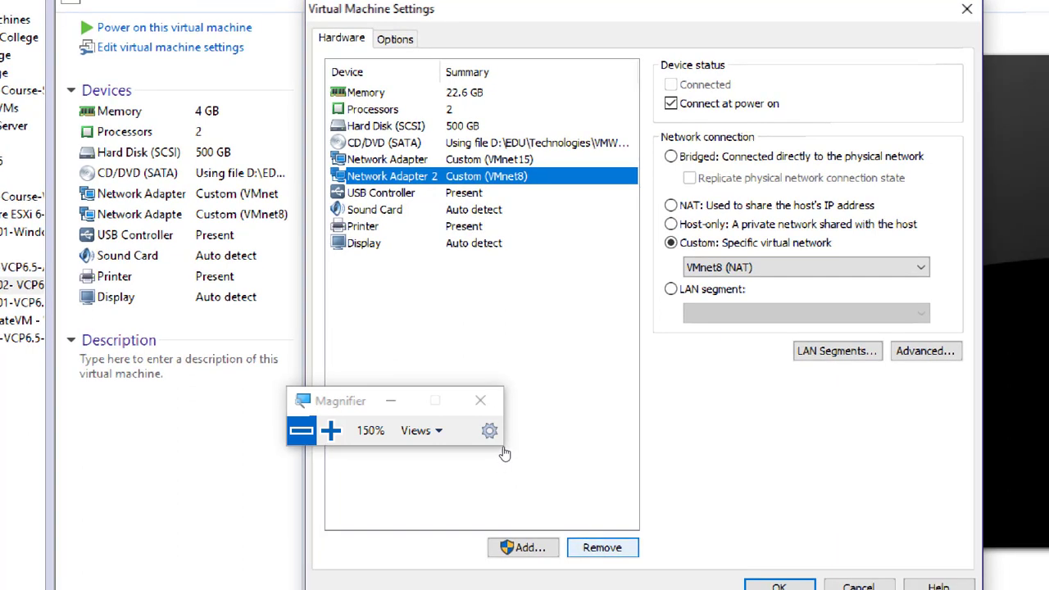
click(602, 547)
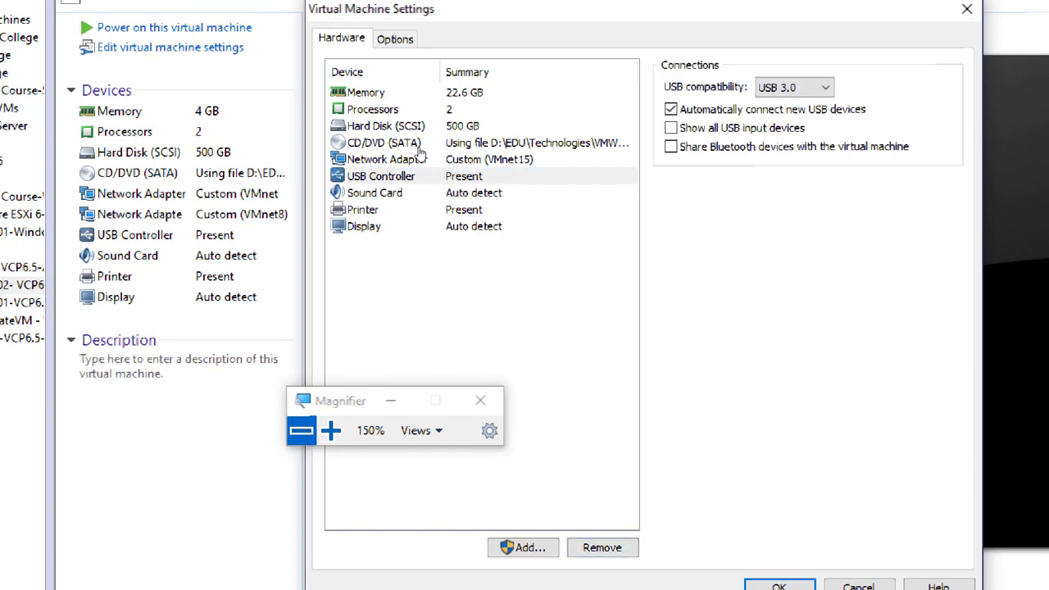
key(Home)
key(Down)
key(Down)
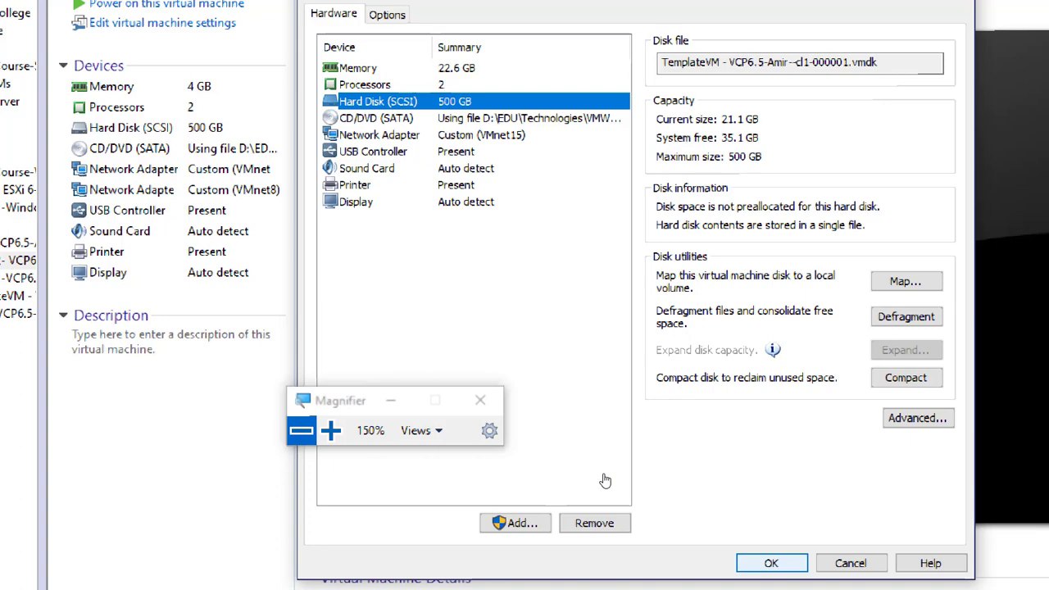
click(762, 563)
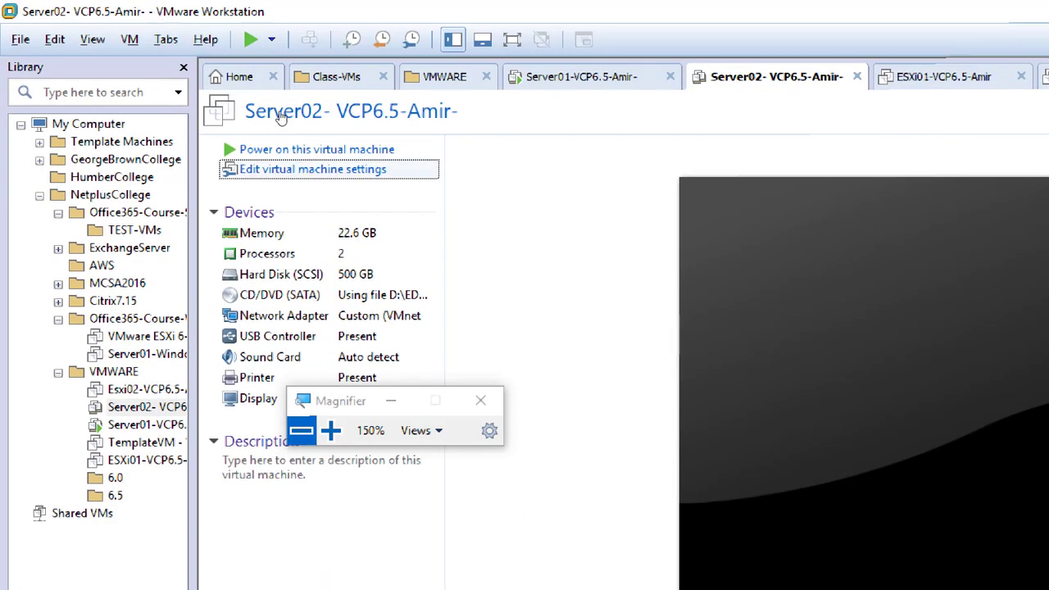
click(297, 151)
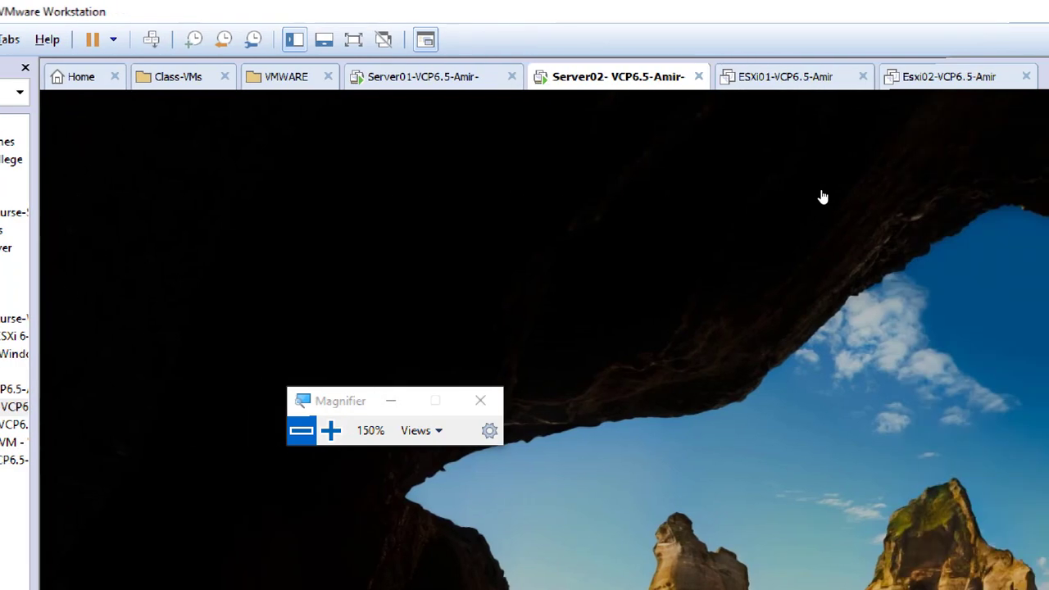
Step: Switch to the Server01 VM to view DNS Manager's reverse lookup PTR records
click(627, 76)
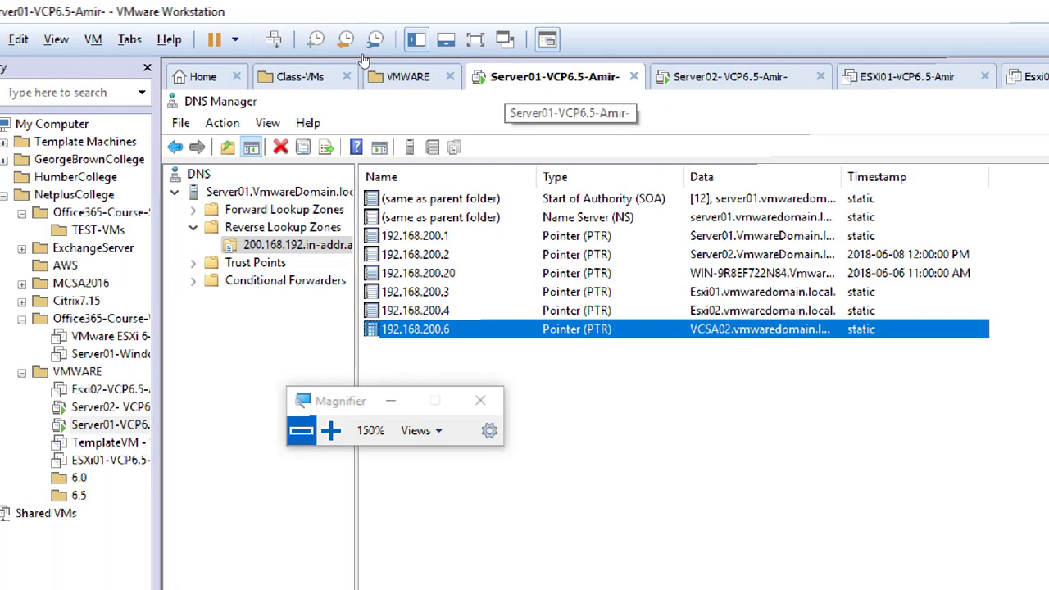
right_click(516, 78)
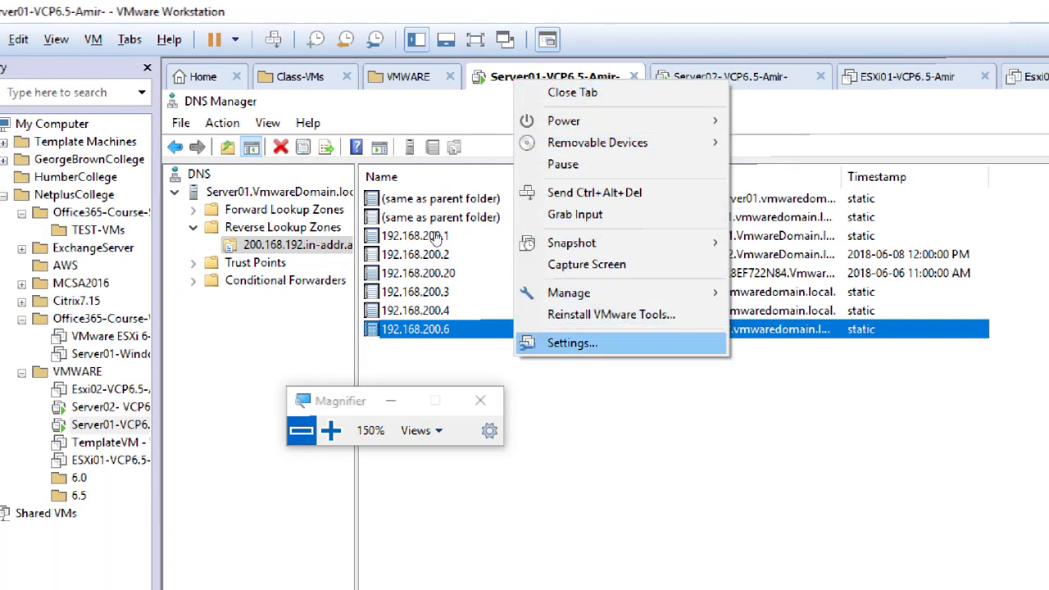
key(Escape)
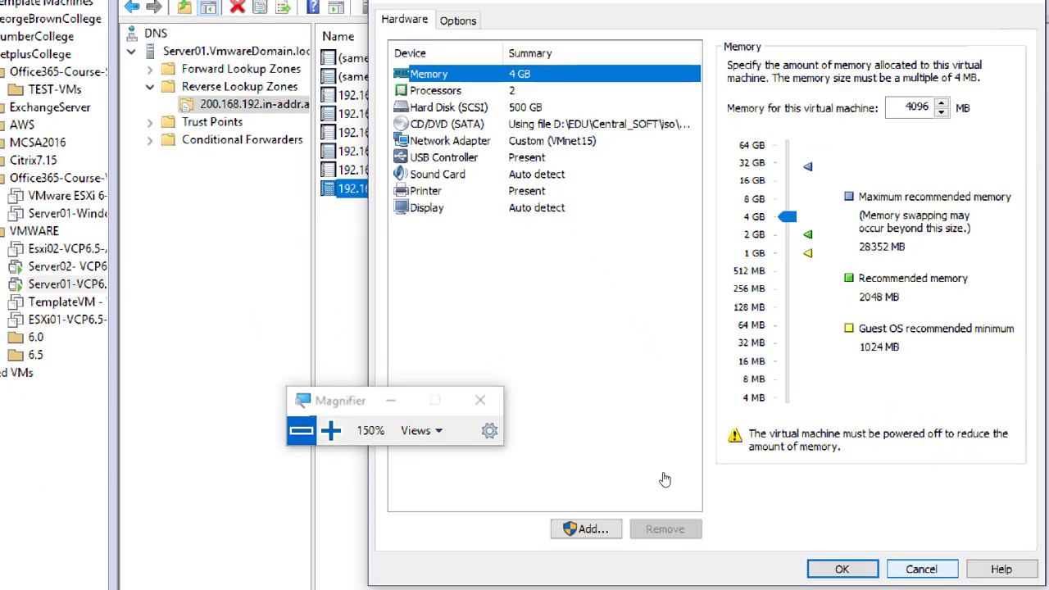
click(920, 569)
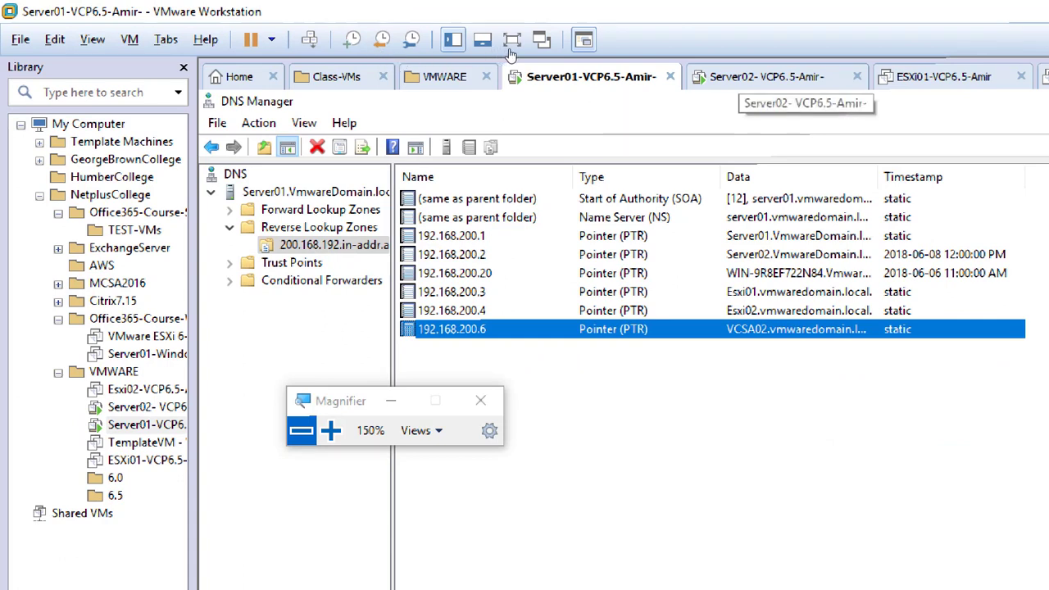
Step: Sign in to Server02 at the lock screen with the account password
key(ctrl+Tab)
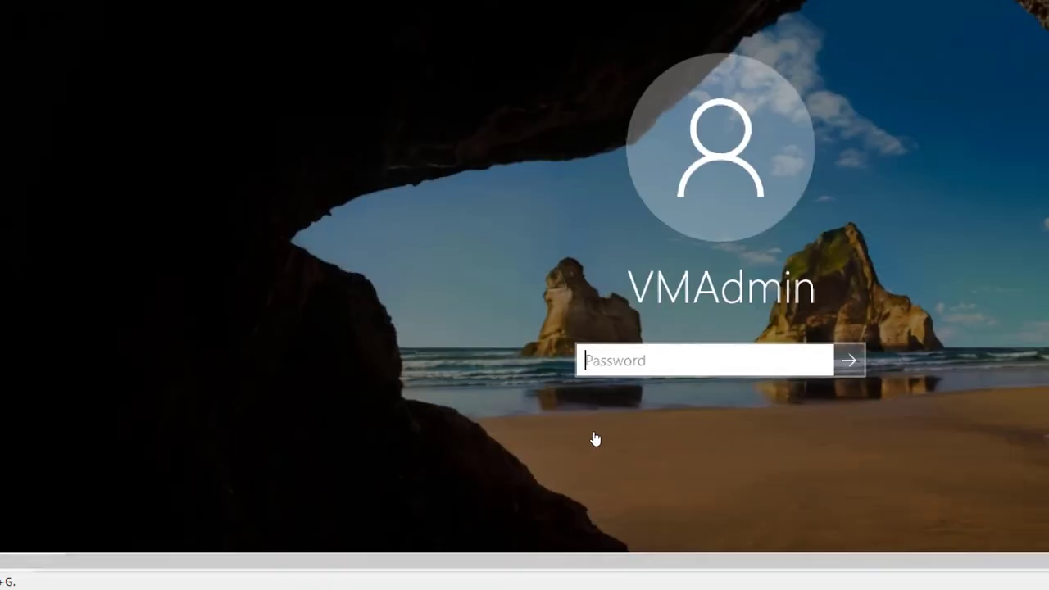
text(••••••••••)
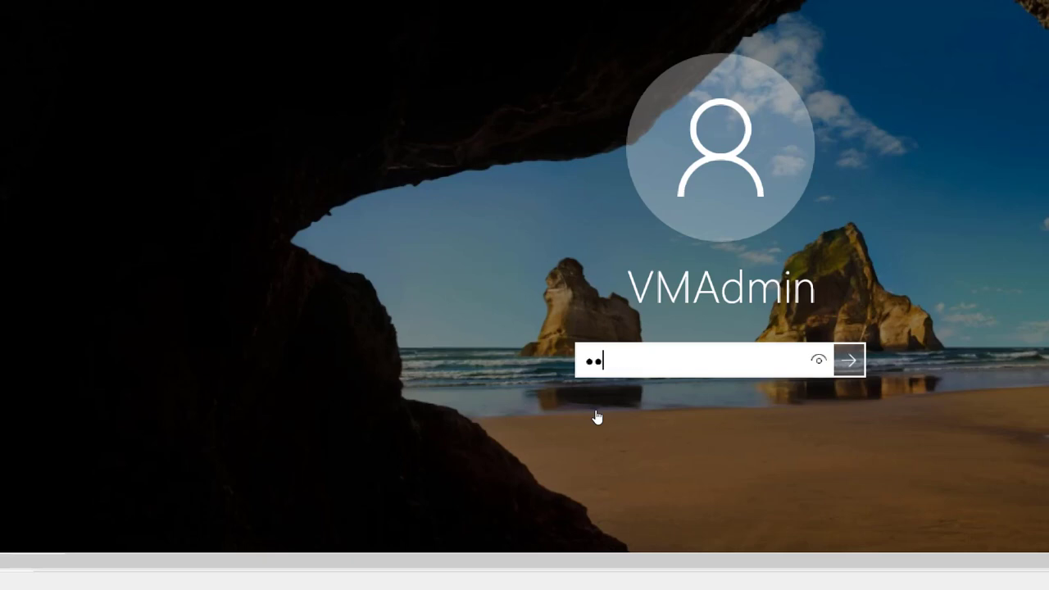
key(Return)
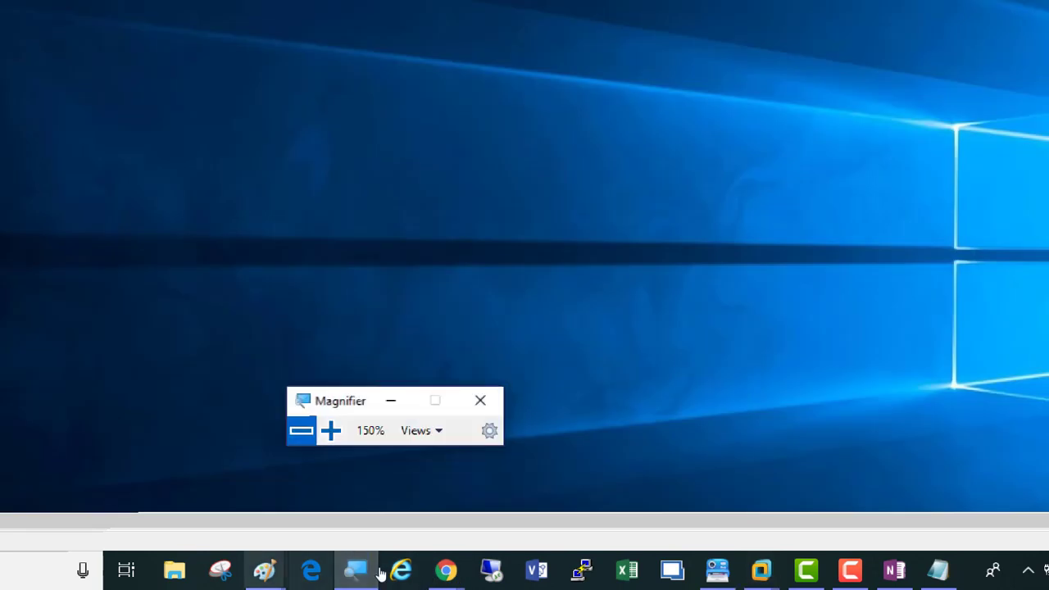
click(301, 430)
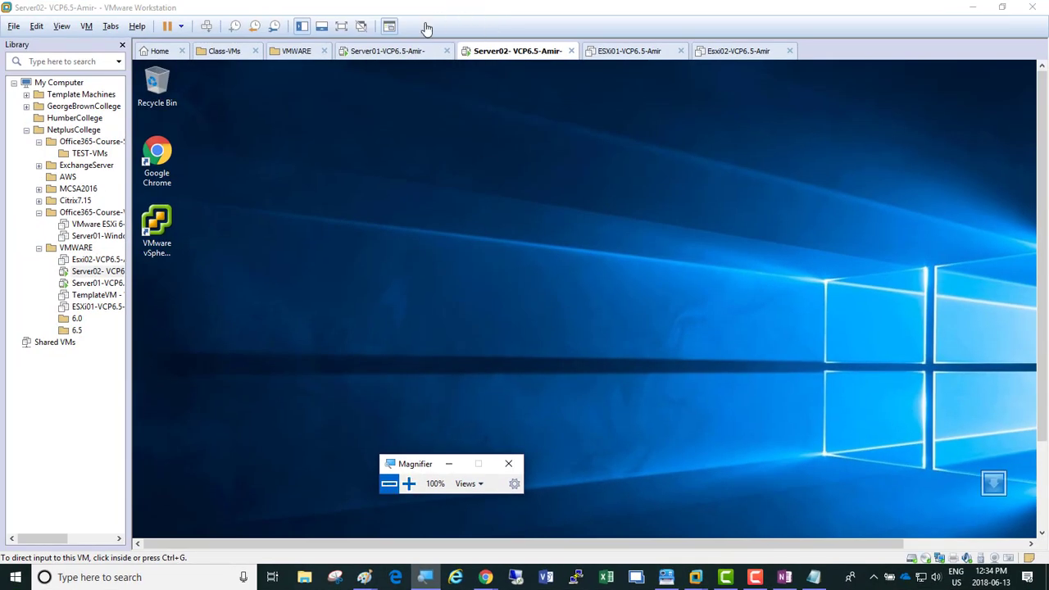
Step: Close the Class-VMs tab and return to the Server02 console
click(254, 53)
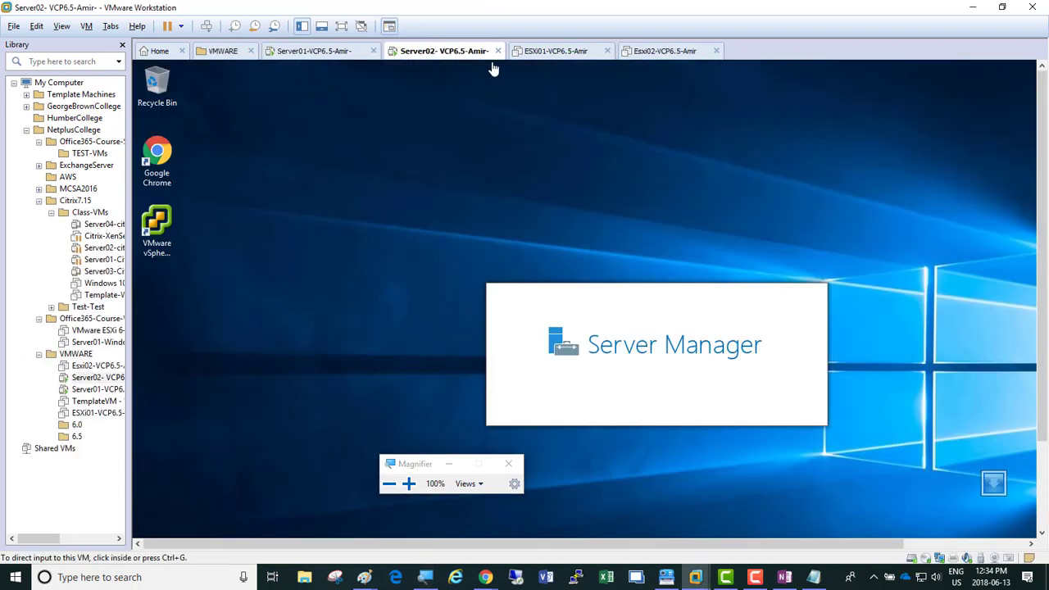
click(325, 55)
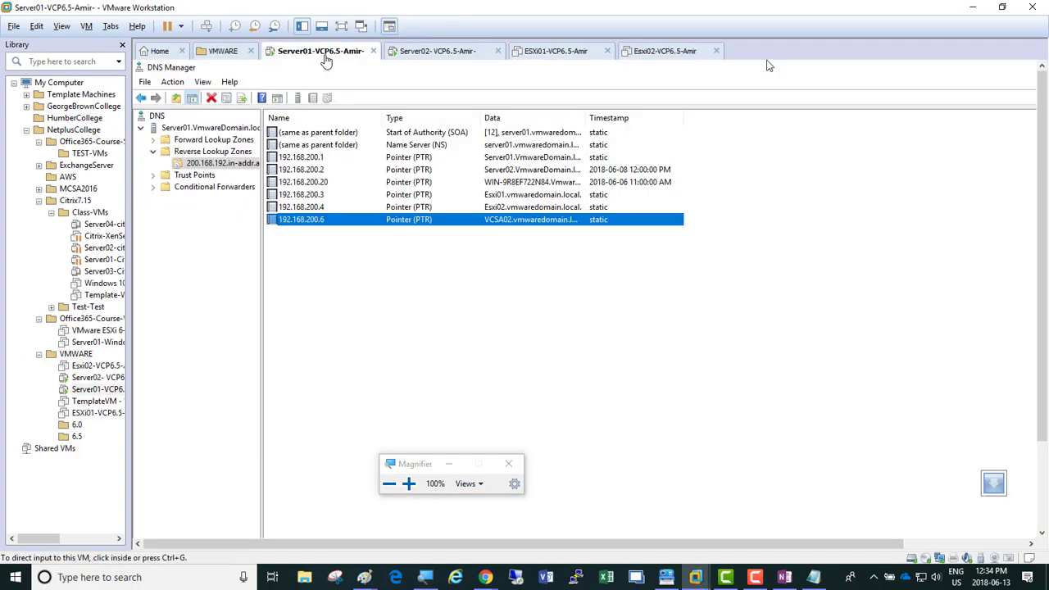
click(416, 54)
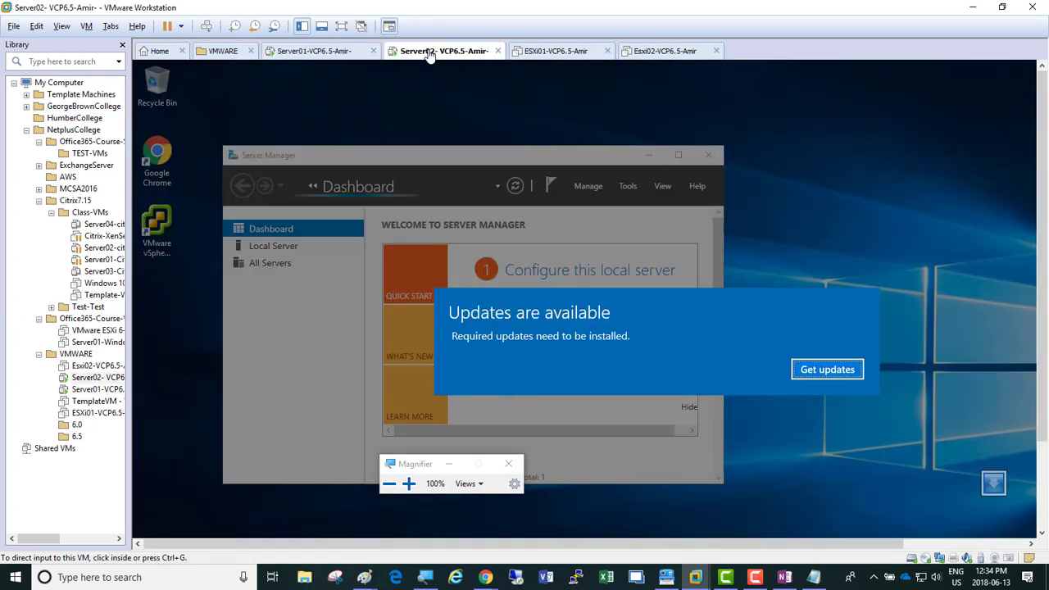
click(817, 373)
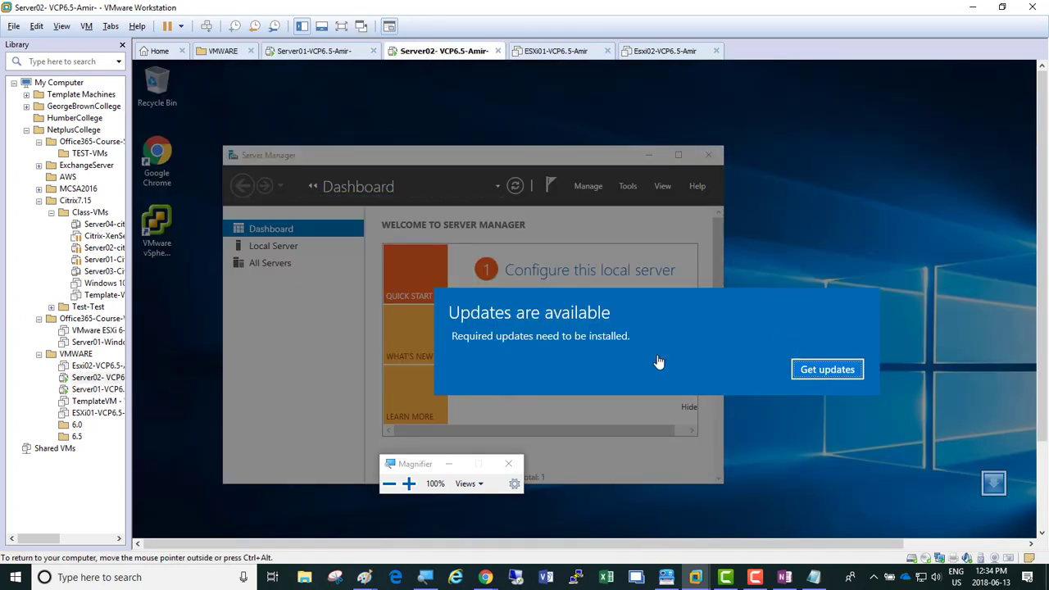
Step: Minimize the updates Settings window and maximize Server Manager at 150% magnification
click(828, 373)
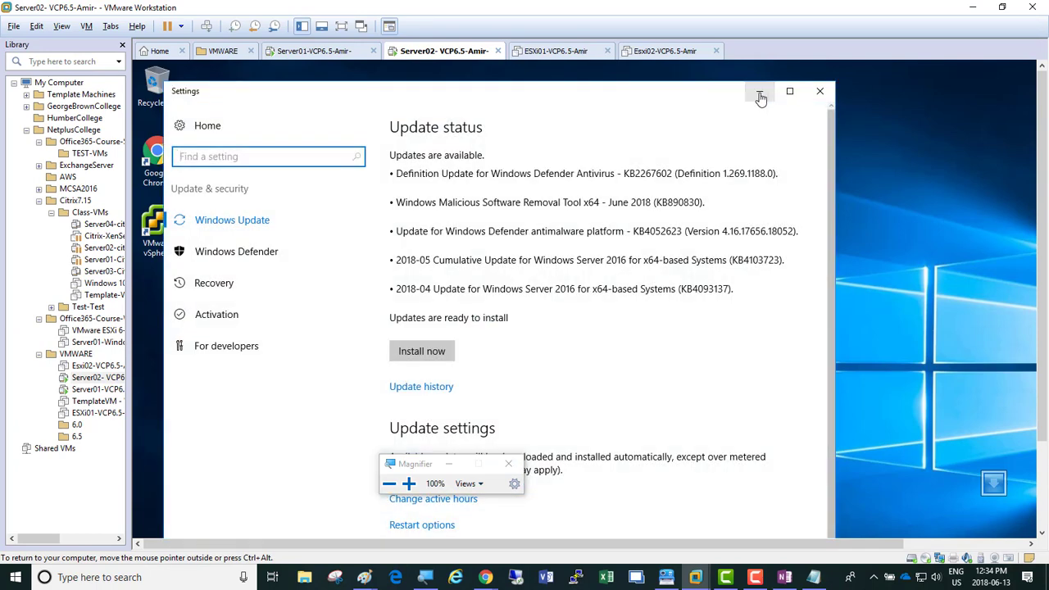
click(761, 97)
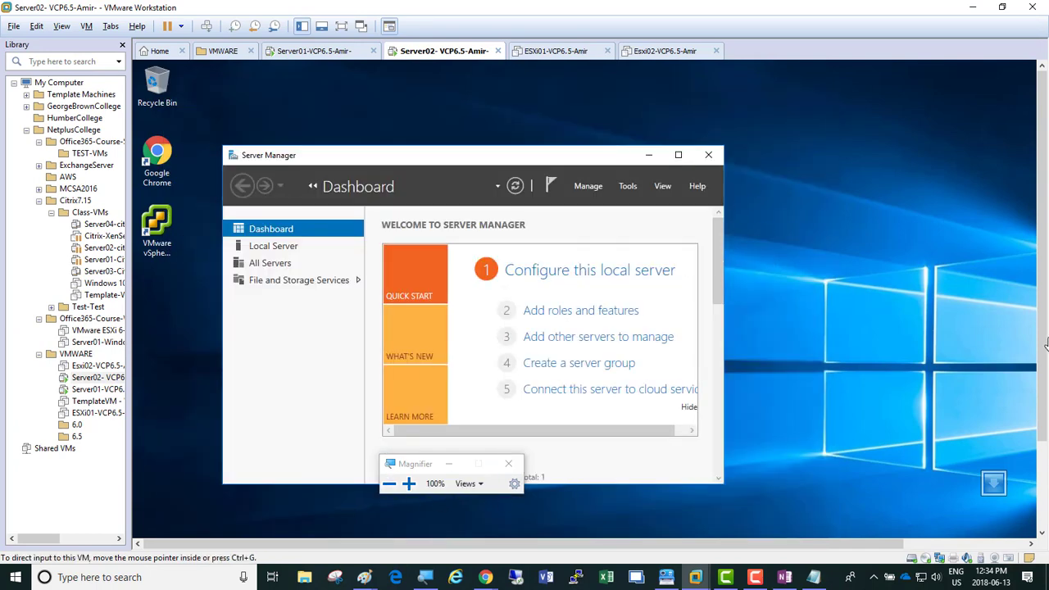
click(677, 154)
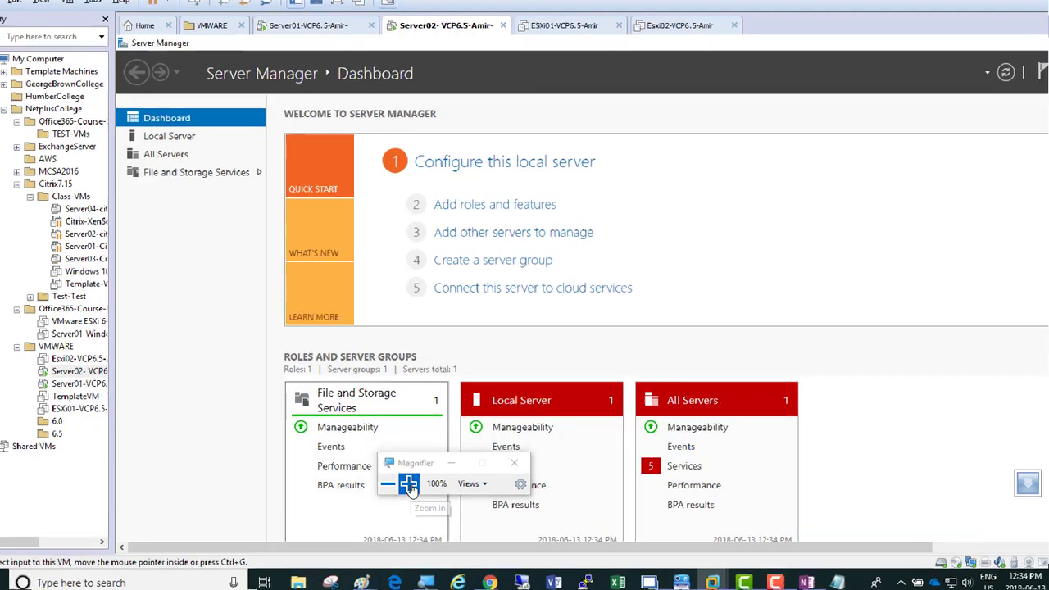
click(409, 484)
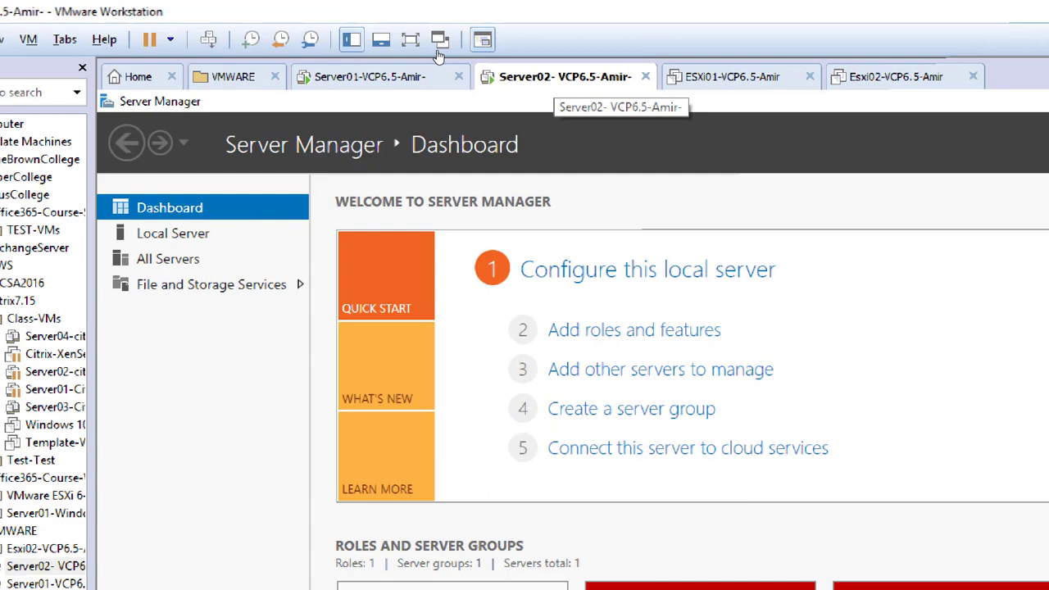
right_click(557, 76)
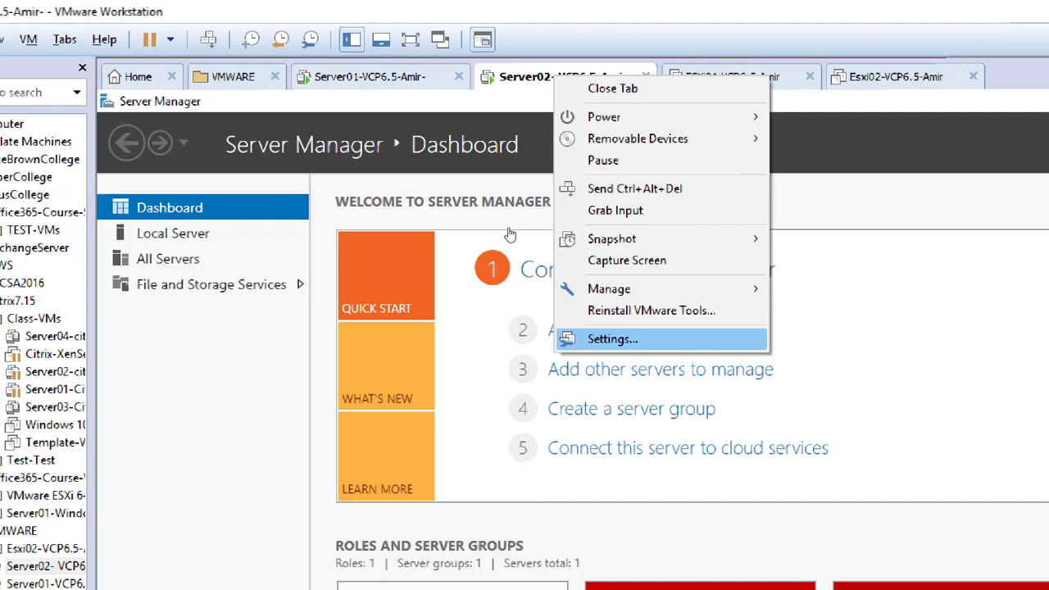
Step: Open Server02's CD/DVD (SATA) settings and browse the ISO images, closing without a change
click(612, 338)
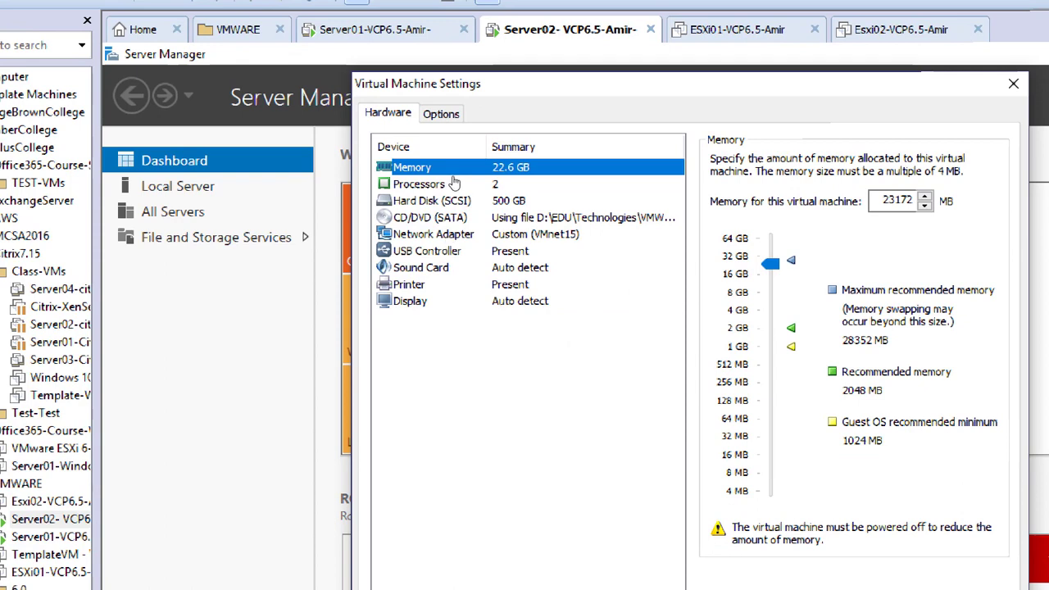
click(455, 216)
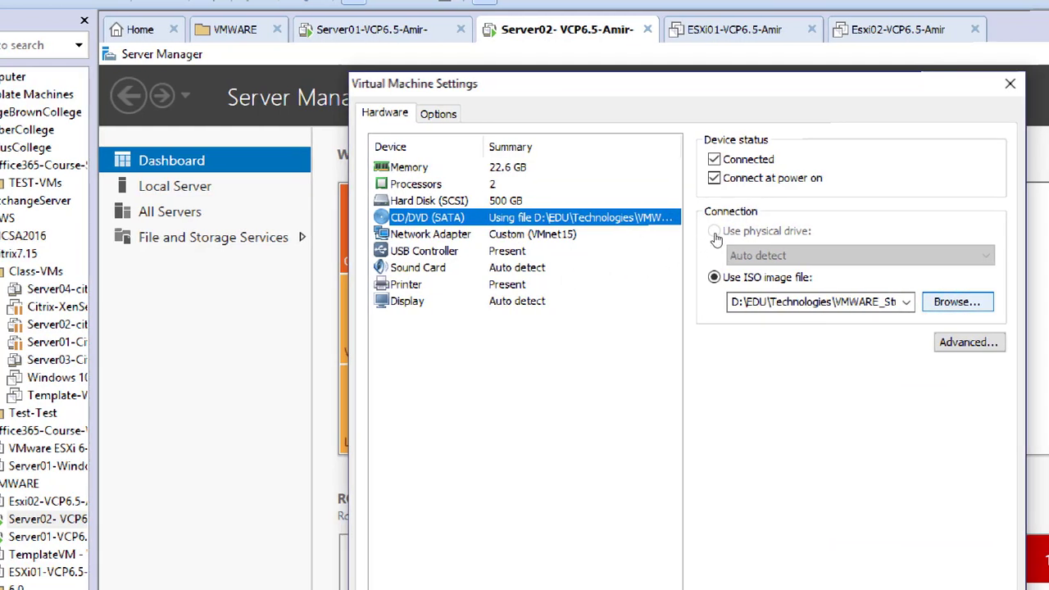
key(Return)
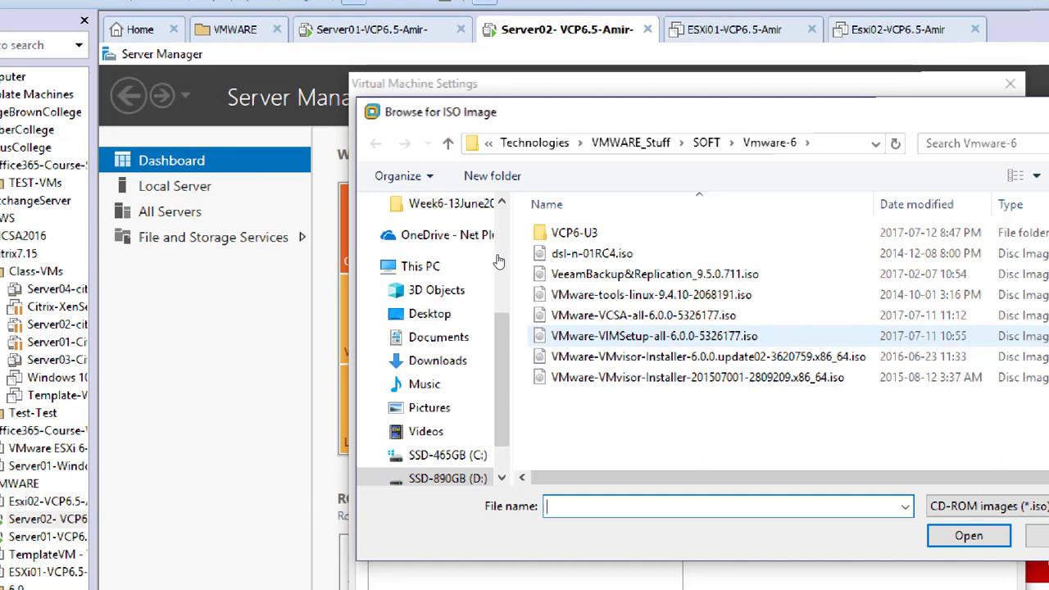
click(622, 315)
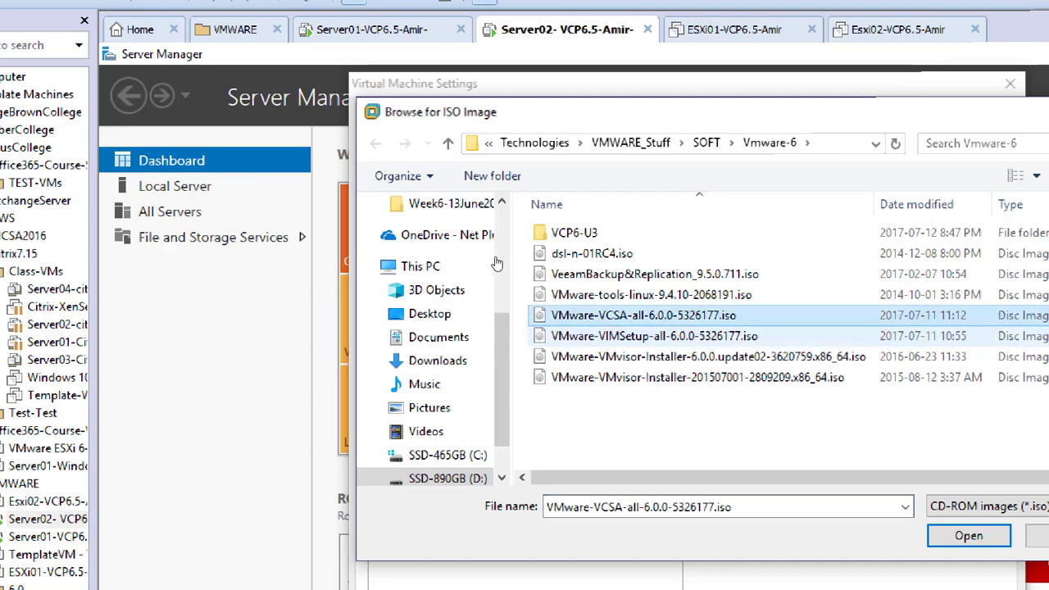
click(624, 336)
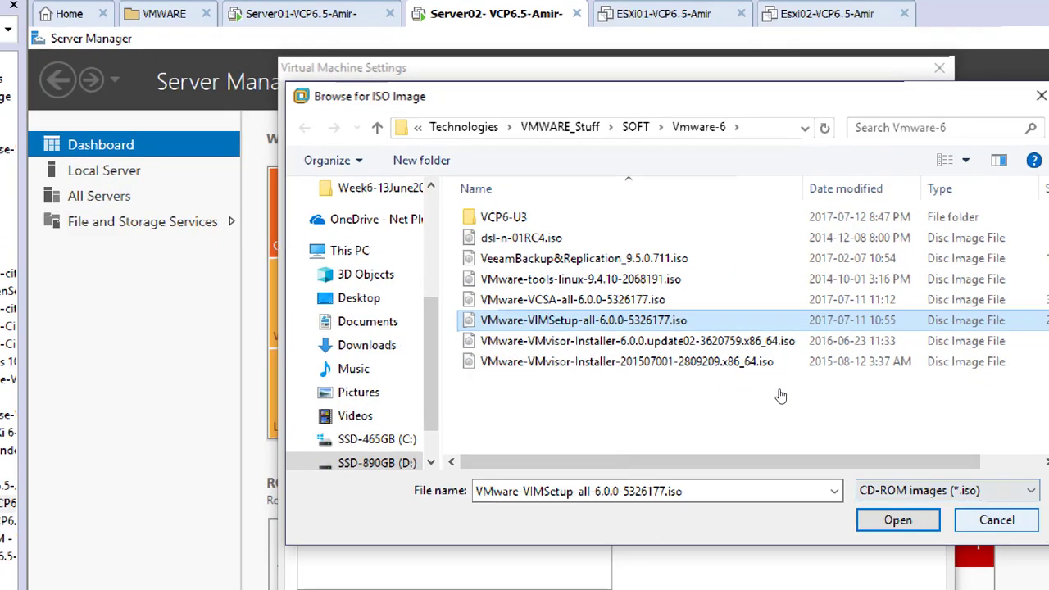
click(1038, 536)
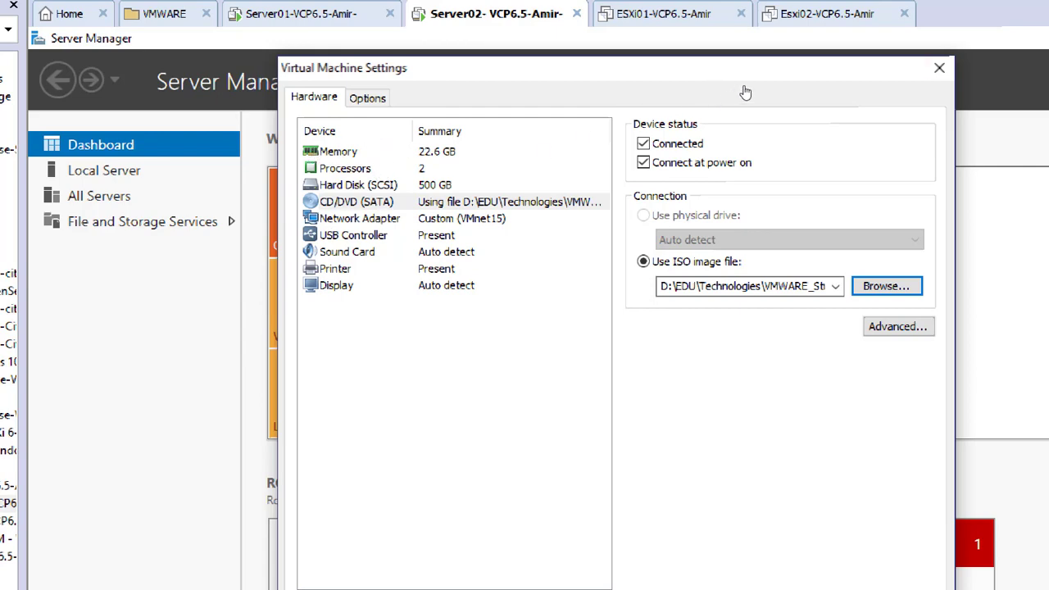
click(938, 68)
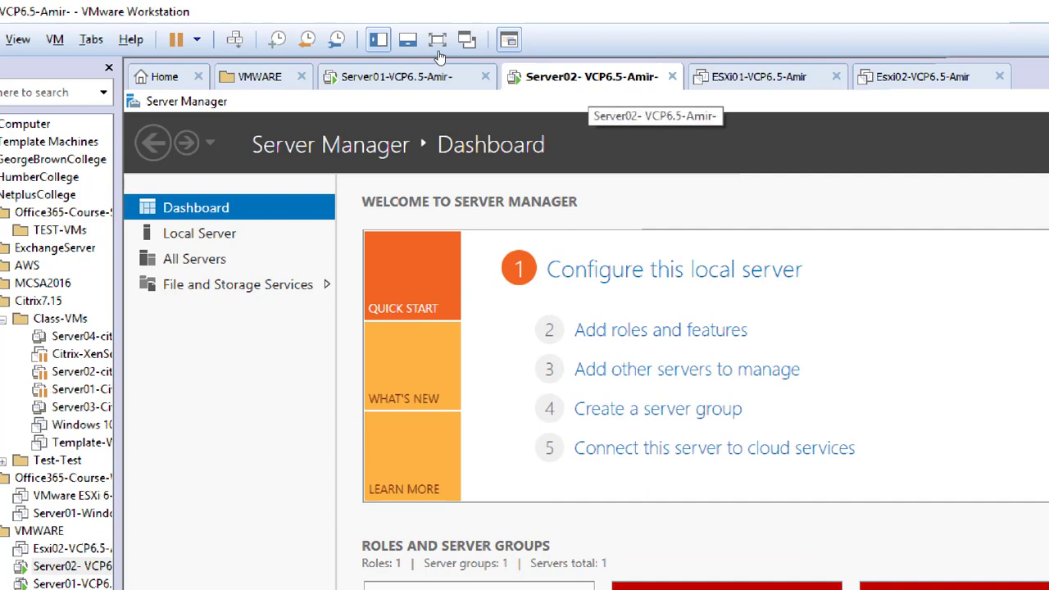
Step: Load VMware-VIMSetup-all-6.0.0-5326177.iso into the CD/DVD drive and apply the settings
right_click(584, 76)
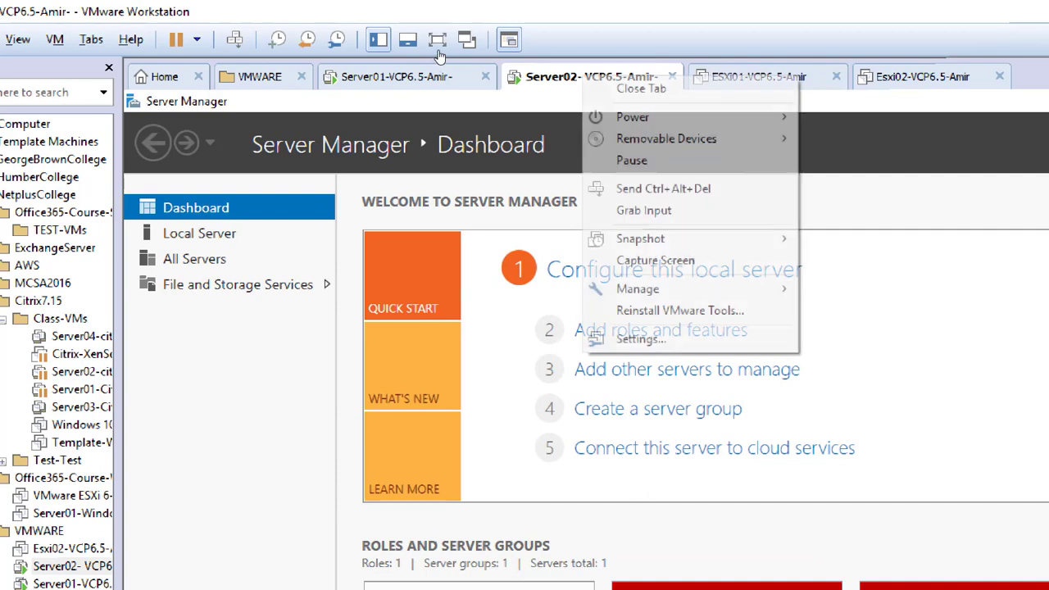
click(639, 337)
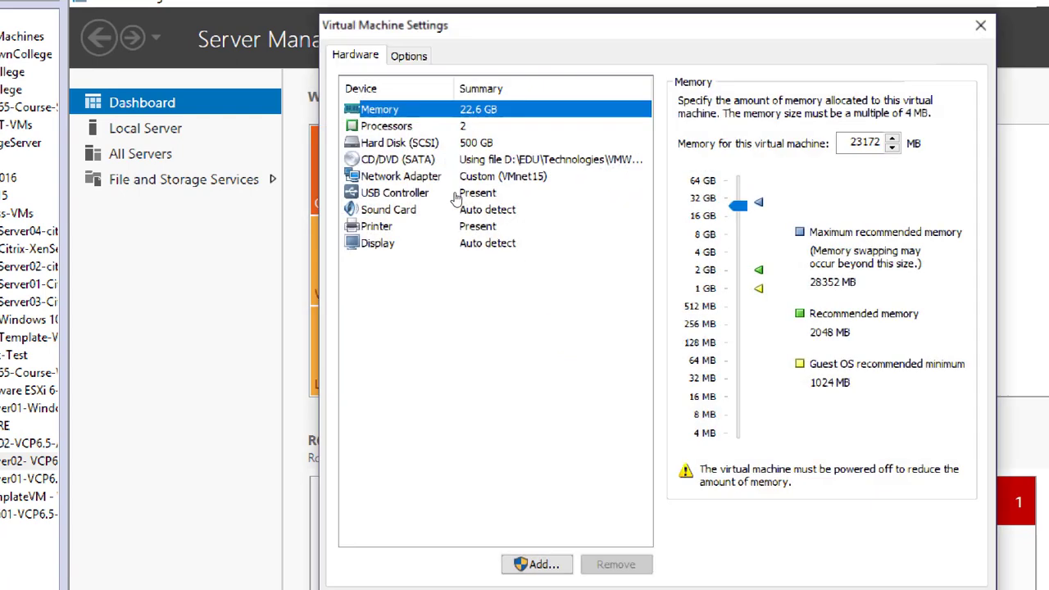
click(456, 162)
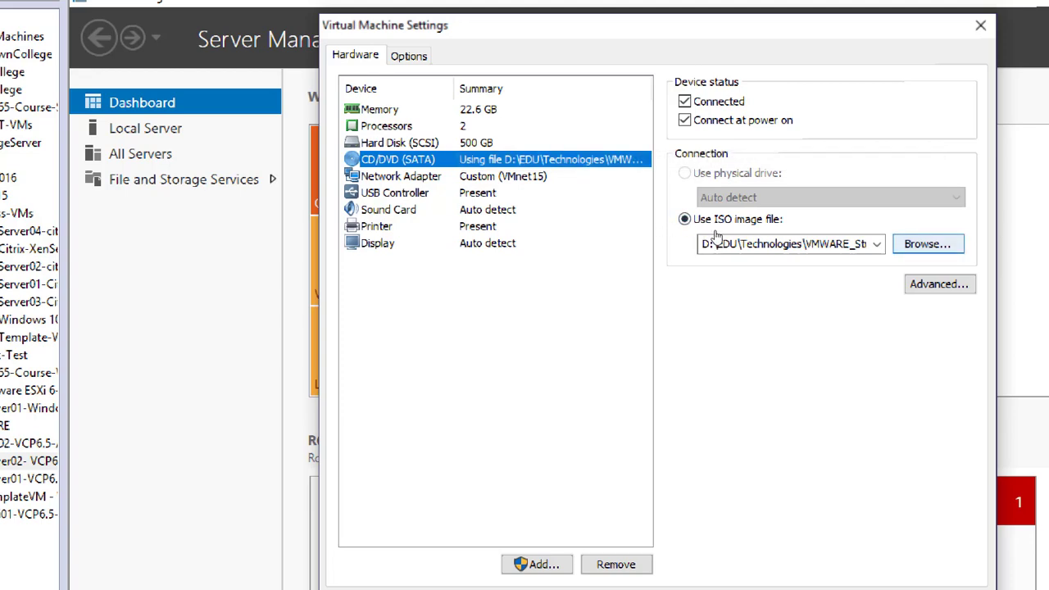
click(926, 243)
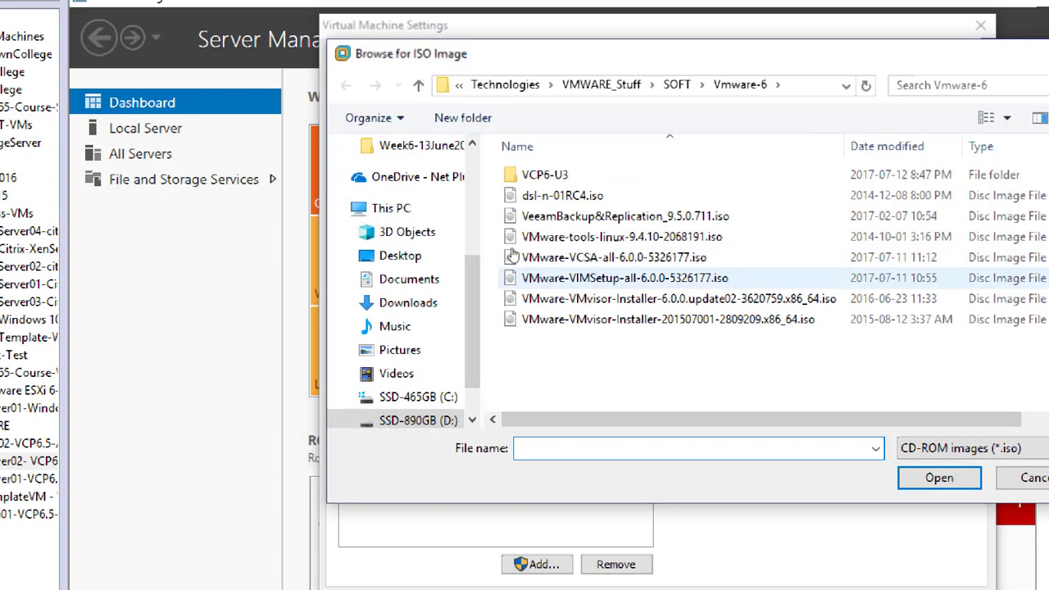
click(508, 277)
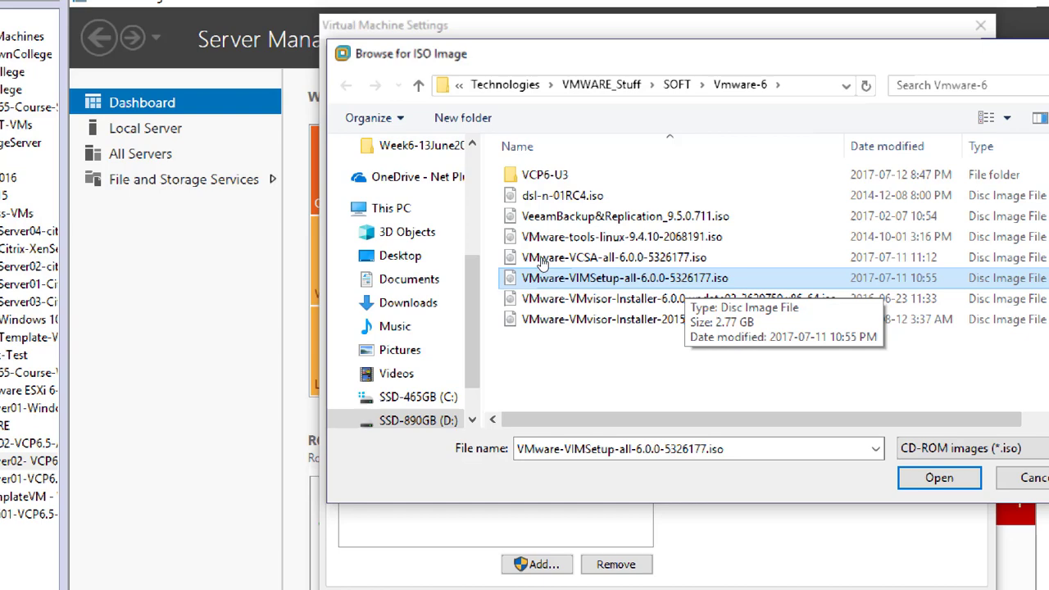
key(Return)
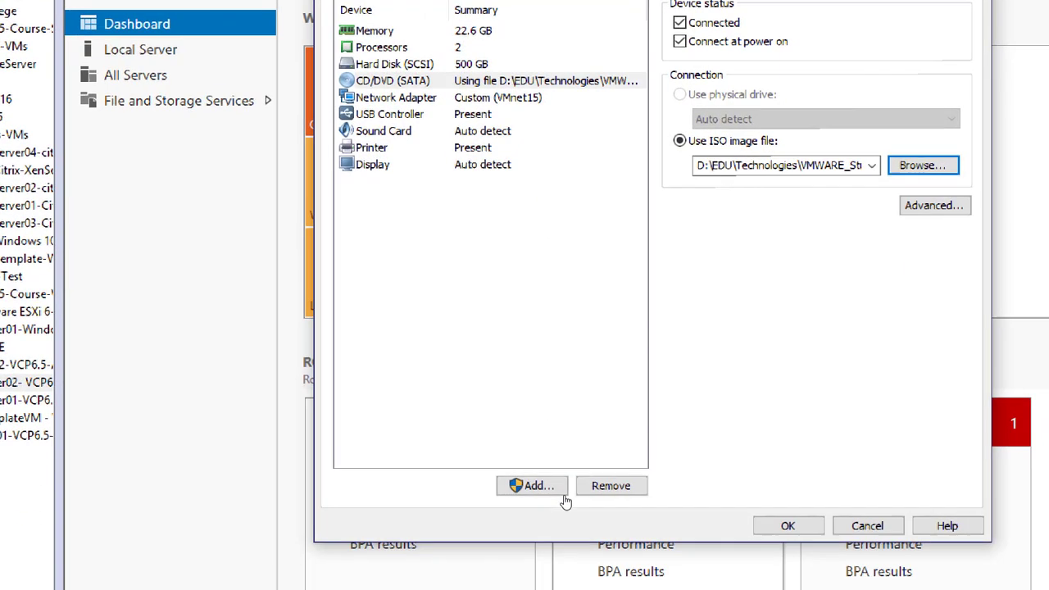
key(Return)
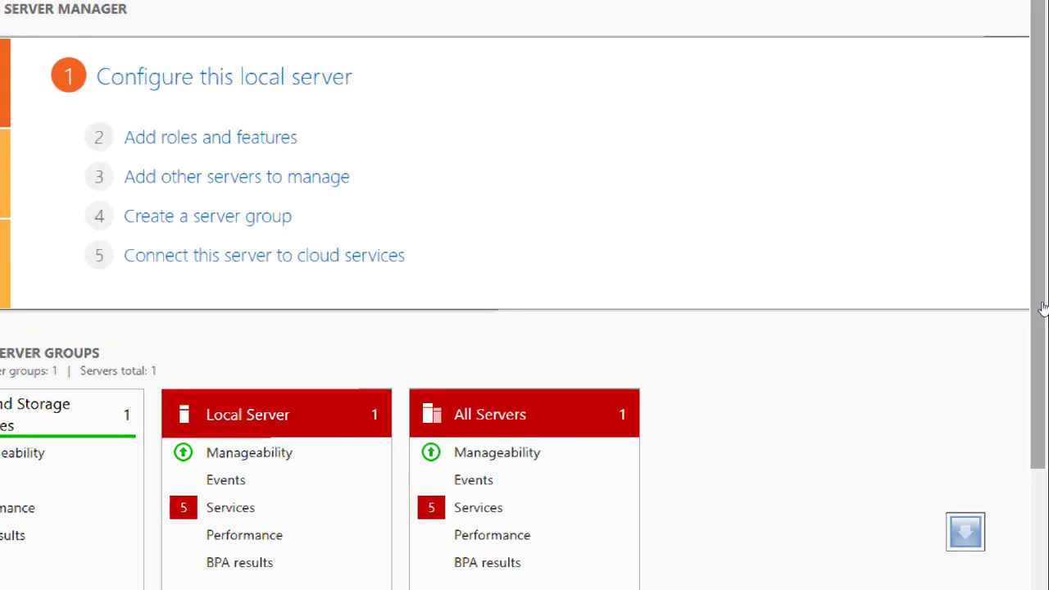
drag(1042, 306, 1046, 424)
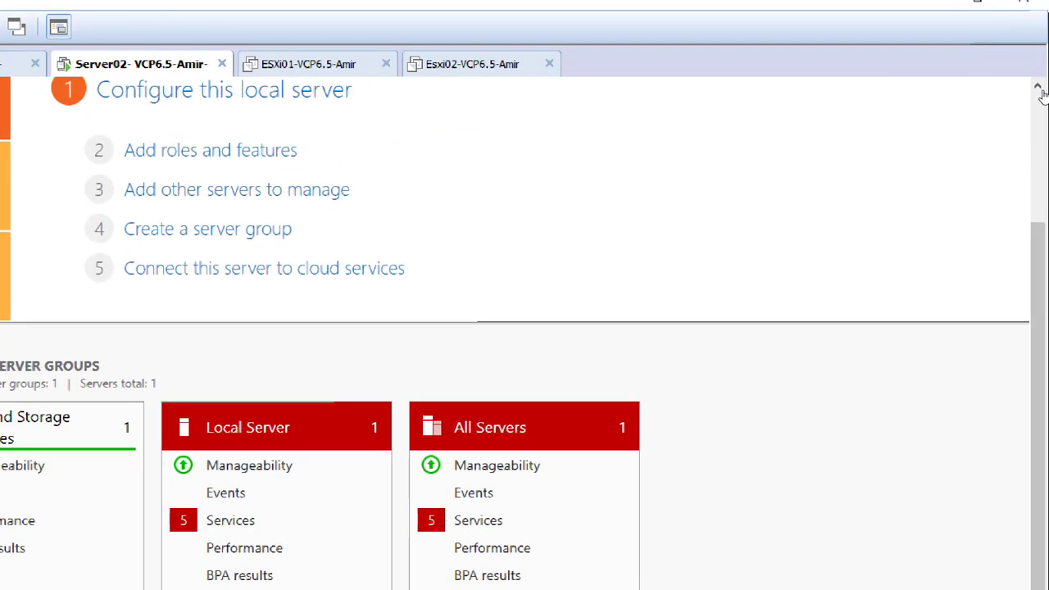
click(1041, 89)
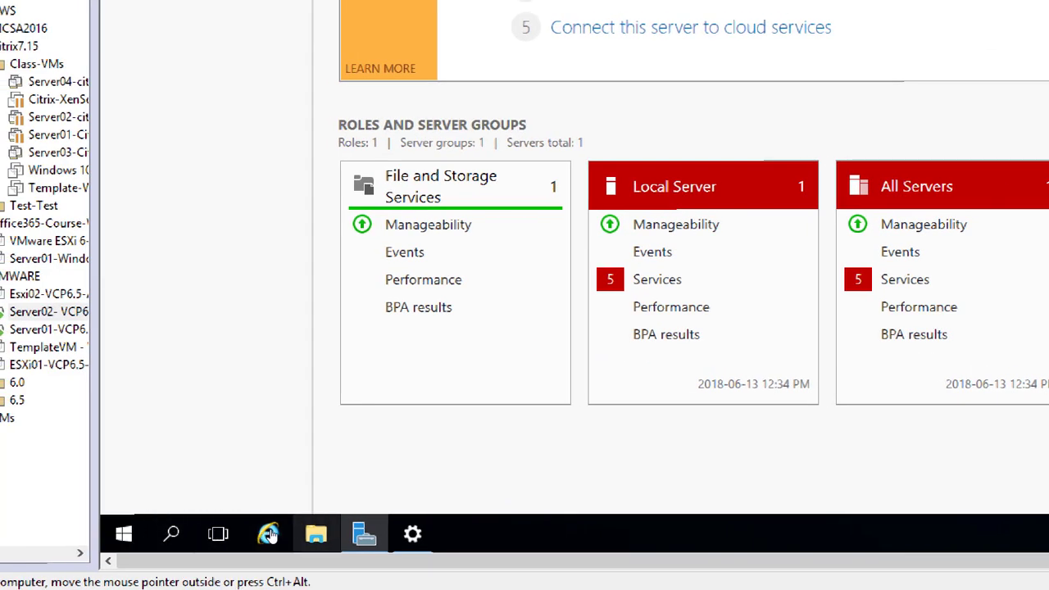
Step: In File Explorer's This PC, launch DVD Drive (D:) VMware VIM
click(315, 533)
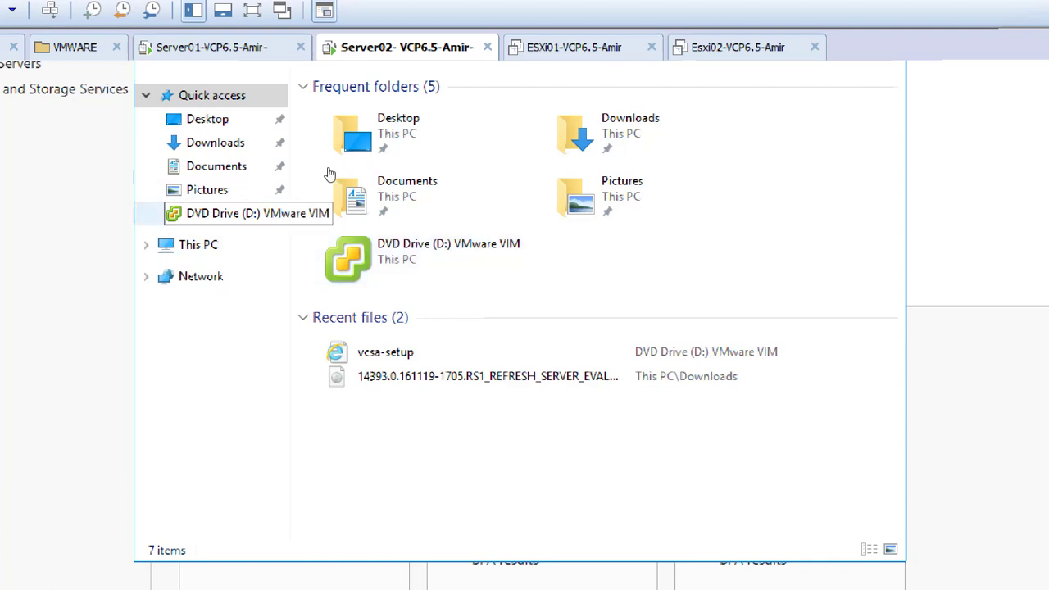
click(258, 245)
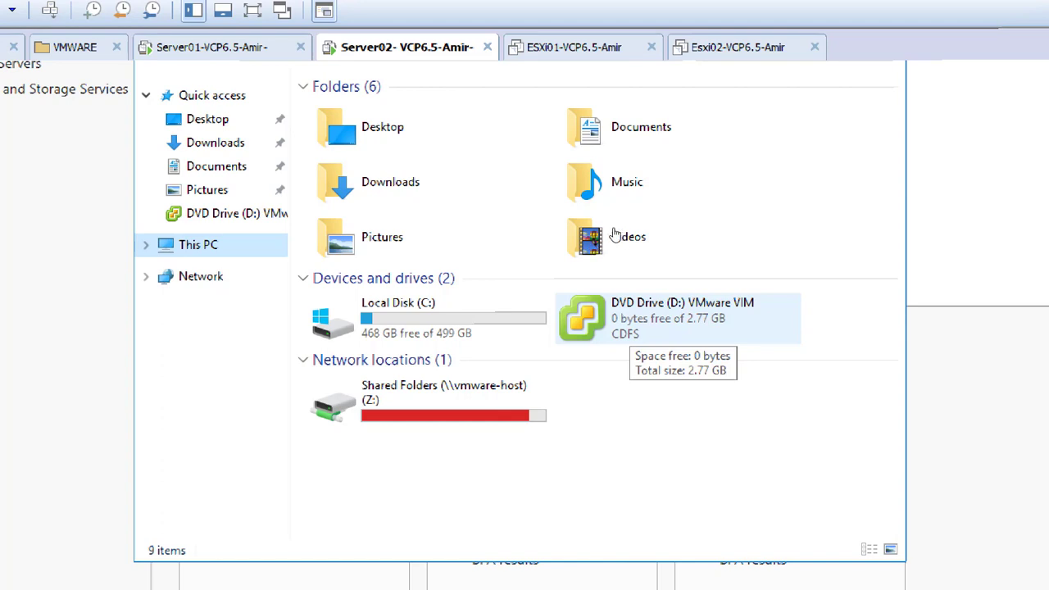
double_click(628, 322)
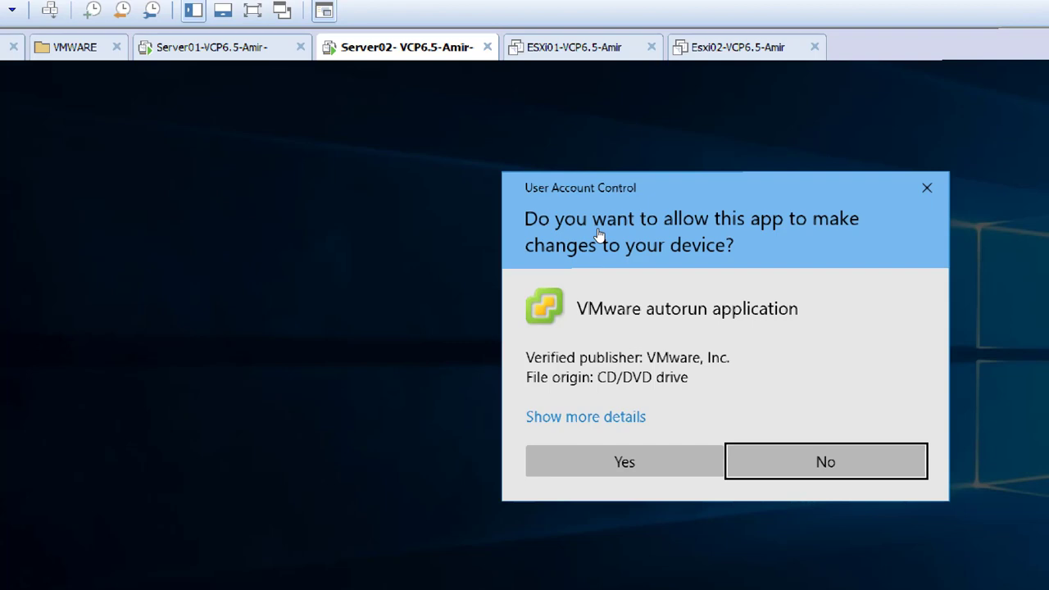
Step: Approve the User Account Control prompt for the VMware autorun application
click(625, 461)
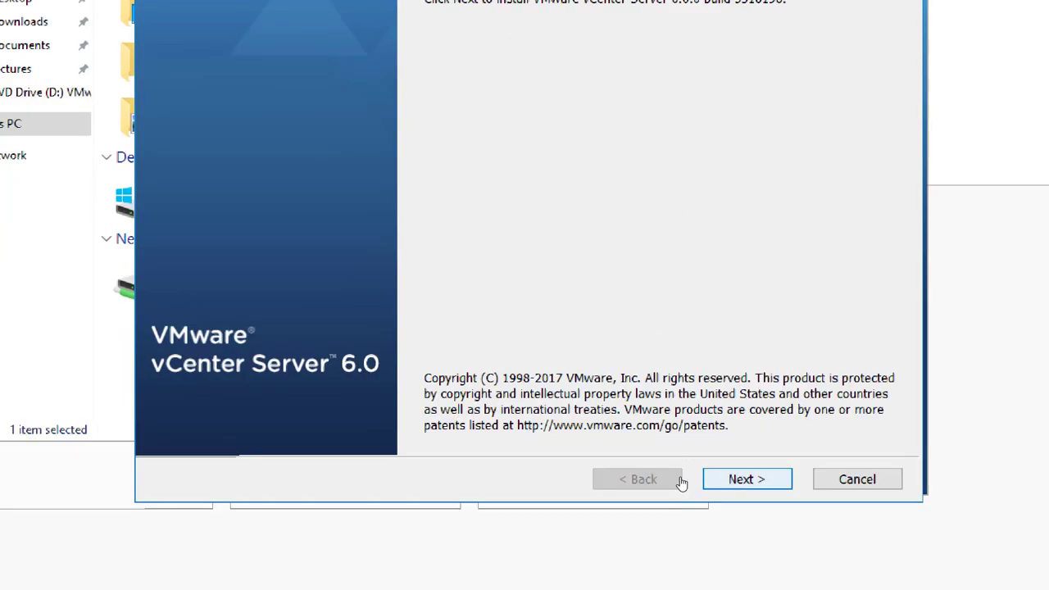
Step: Accept the vCenter Server 6.0 license agreement and continue past the welcome page to deployment type
key(Return)
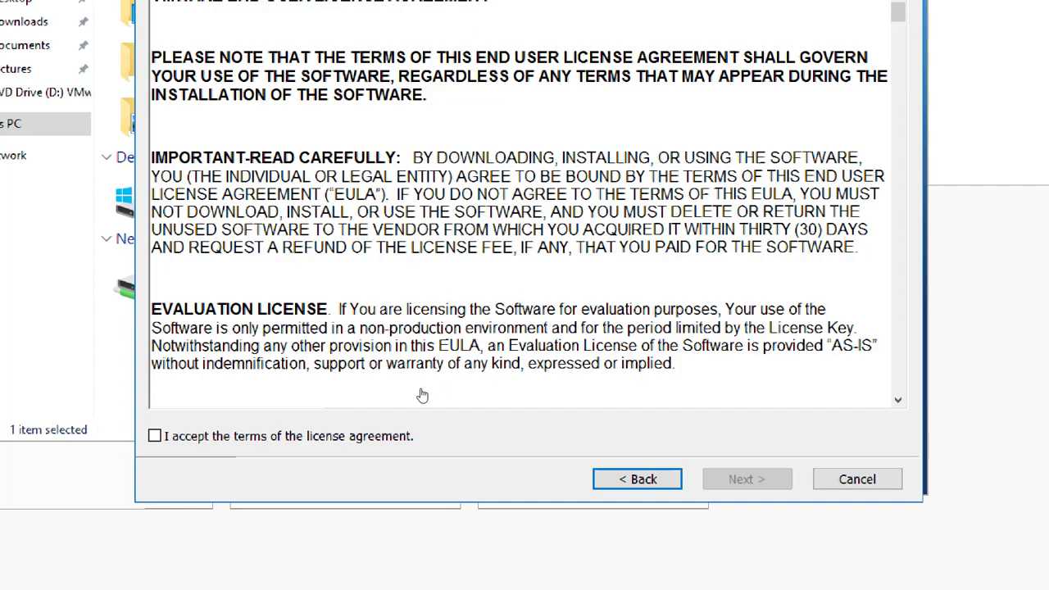
click(290, 441)
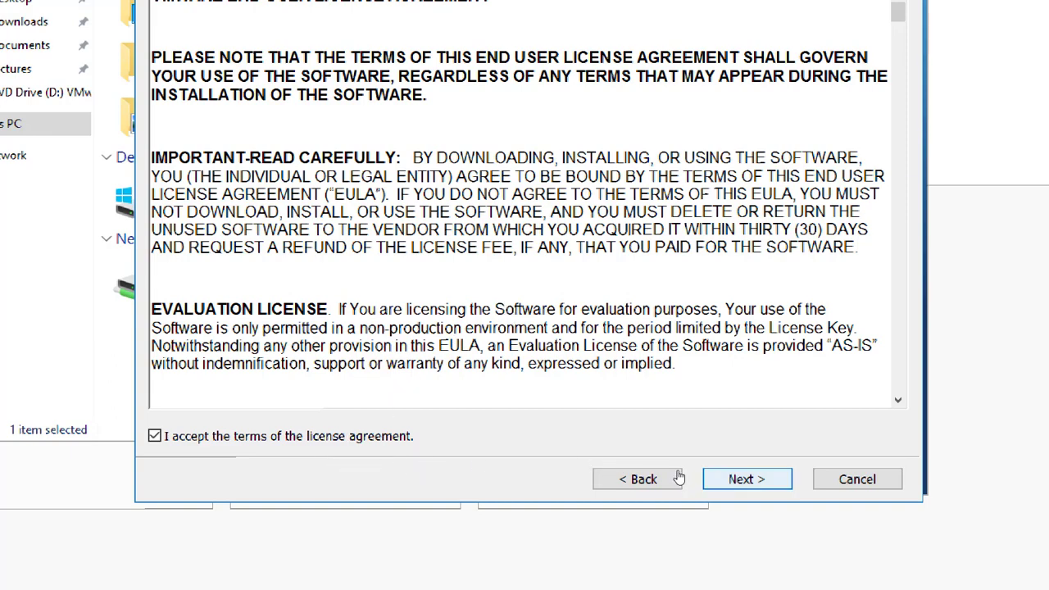
key(Return)
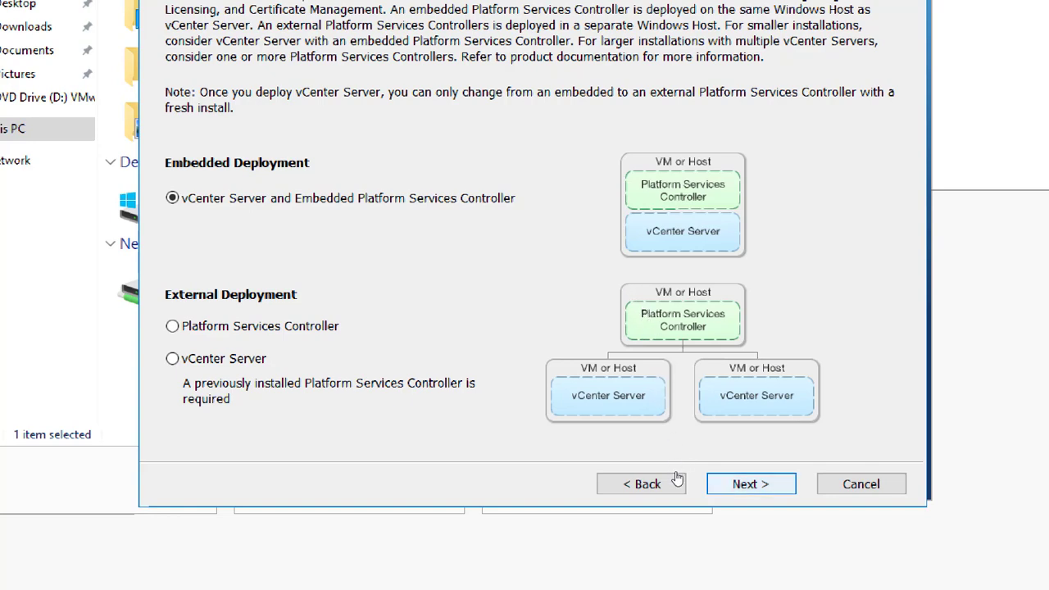
Step: Keep Embedded Deployment to reach system name Server02.VmwareDomain.local, then switch to the Server01 VM
key(Return)
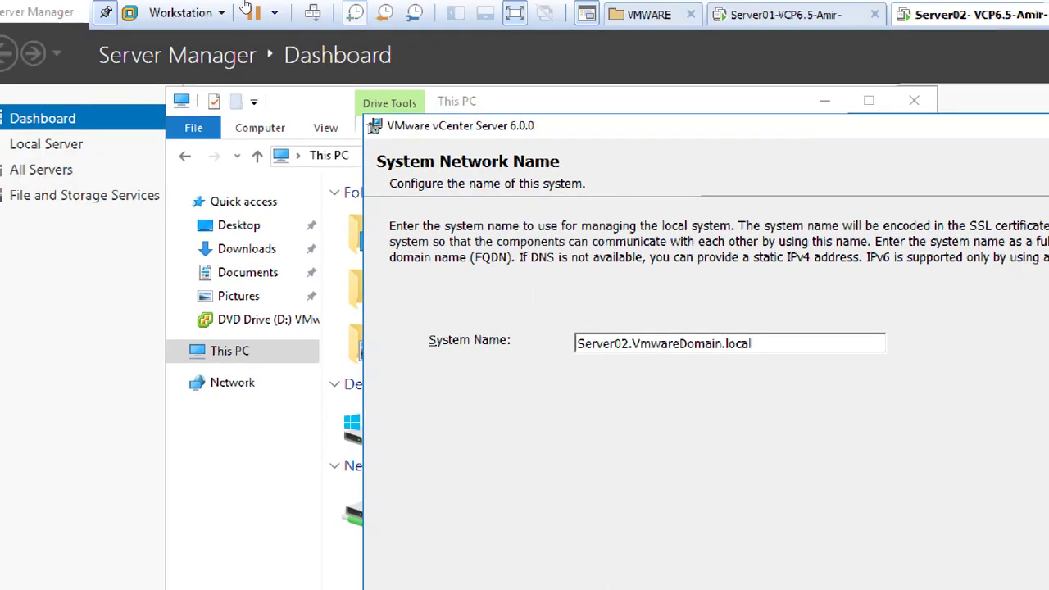
click(785, 15)
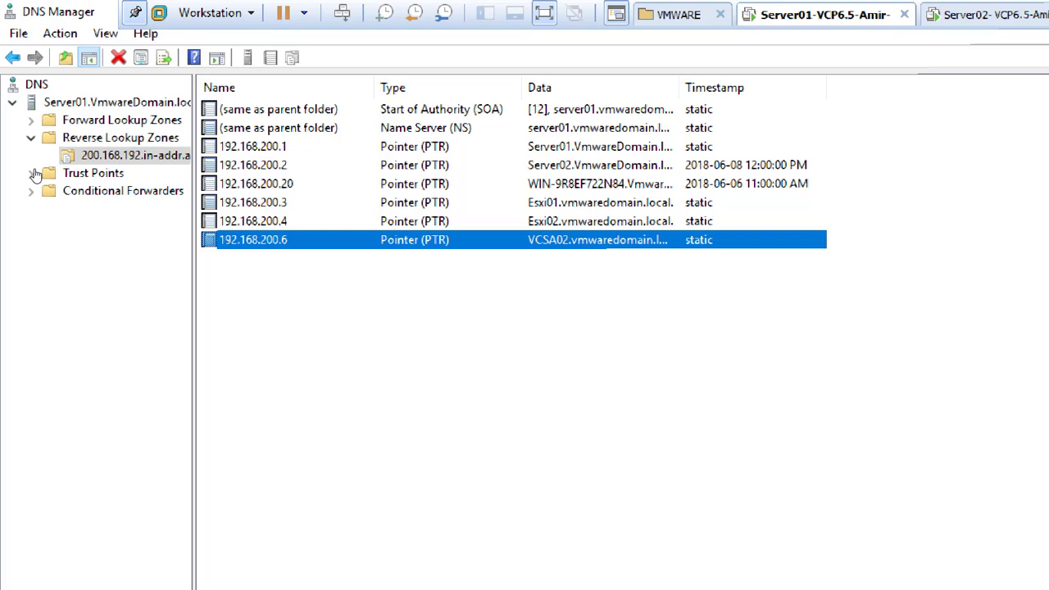
Step: Open the VmwareDomain.local forward zone in DNS Manager and check Server02's Host (A) record, 192.168.200.2
click(51, 102)
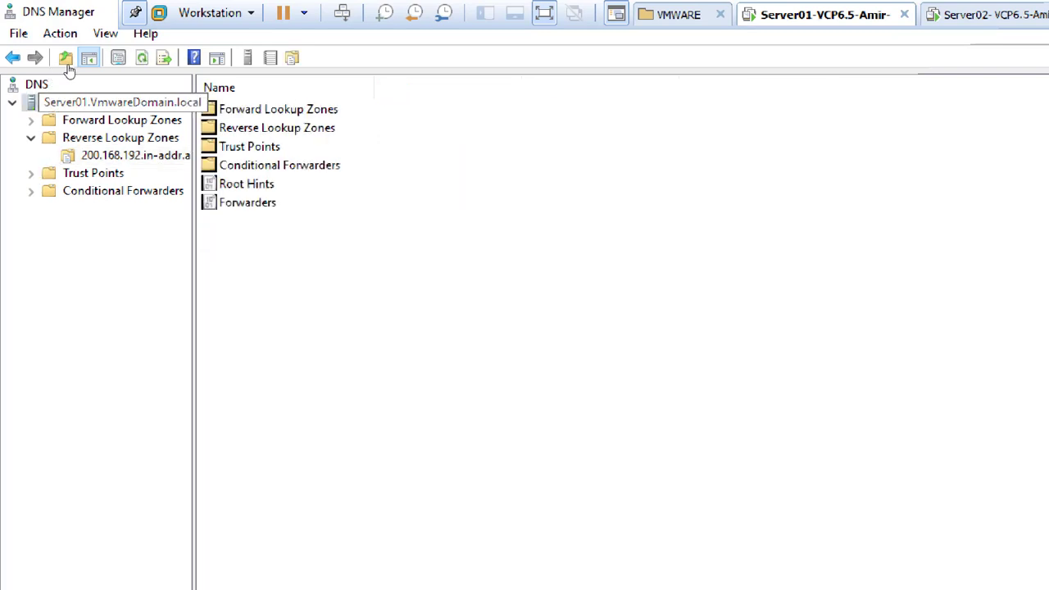
click(142, 58)
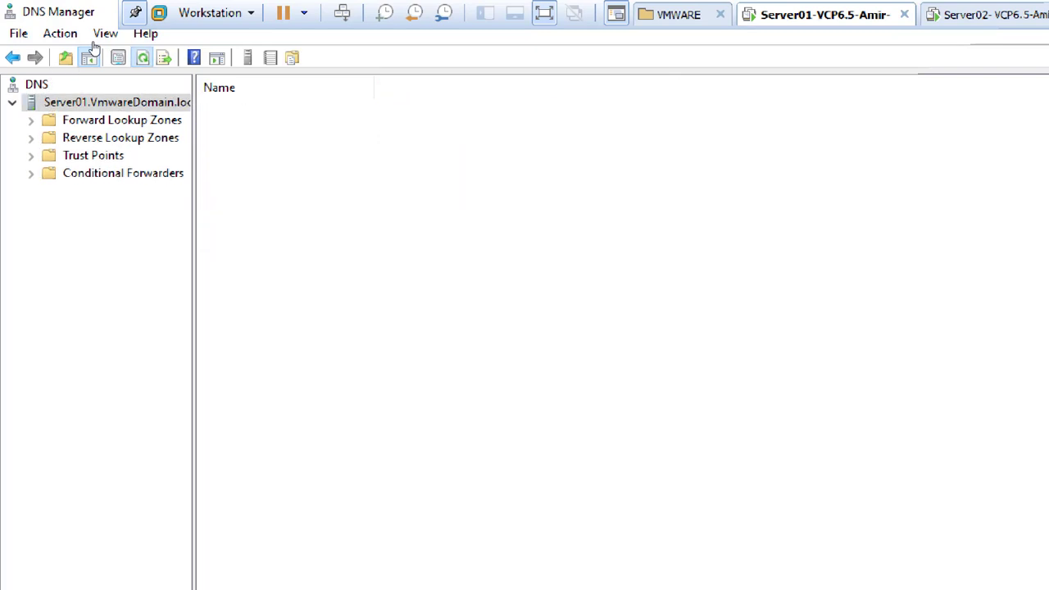
double_click(95, 120)
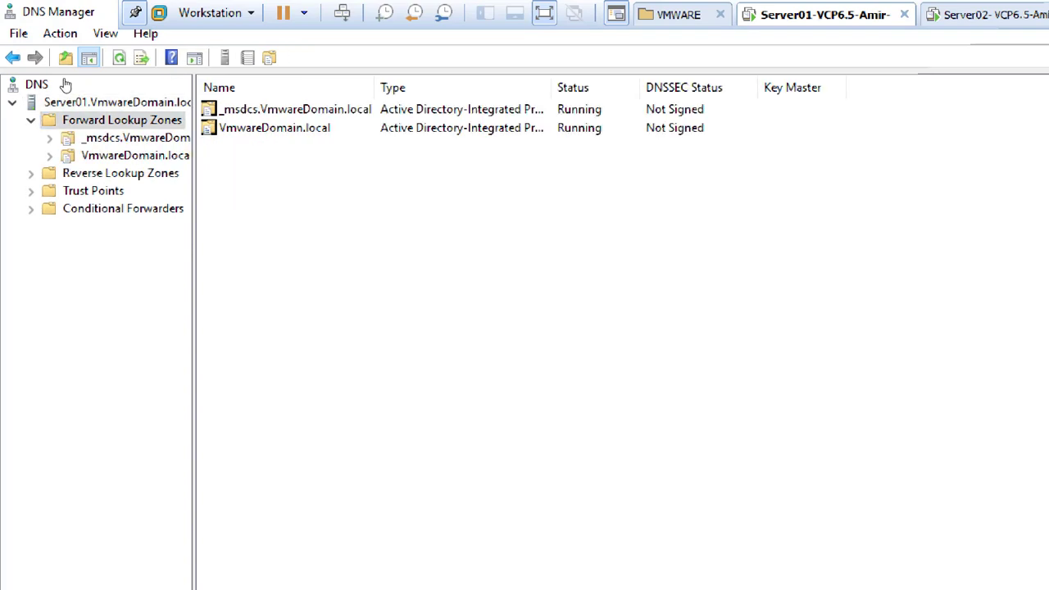
click(131, 155)
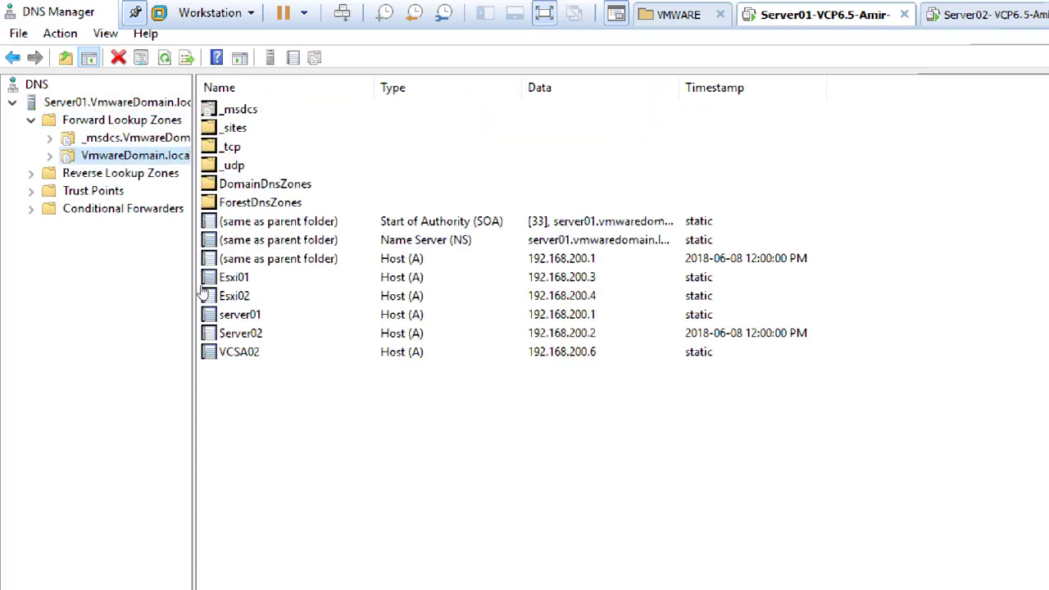
click(240, 333)
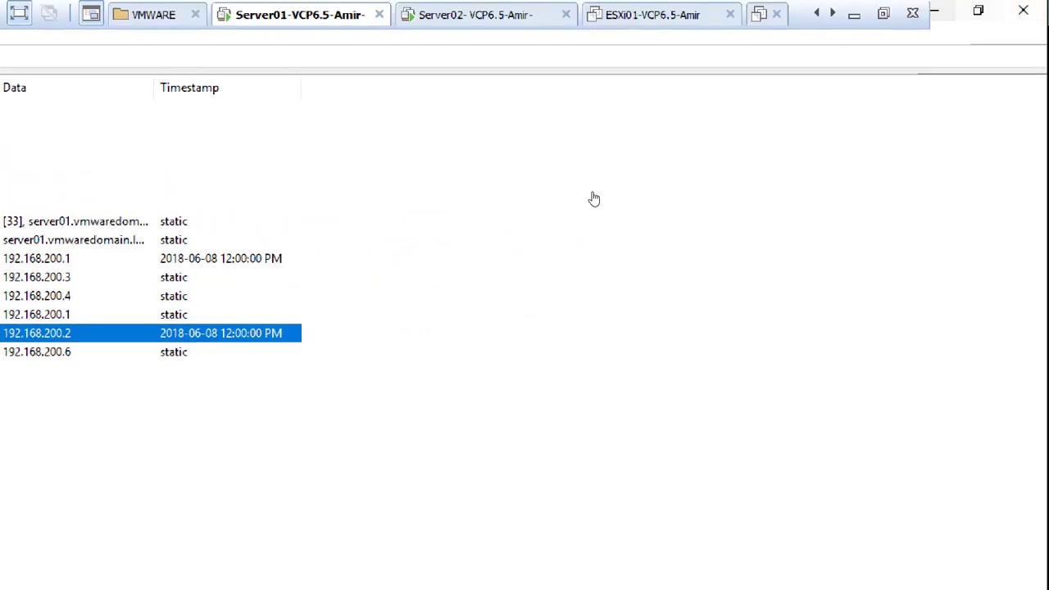
click(263, 572)
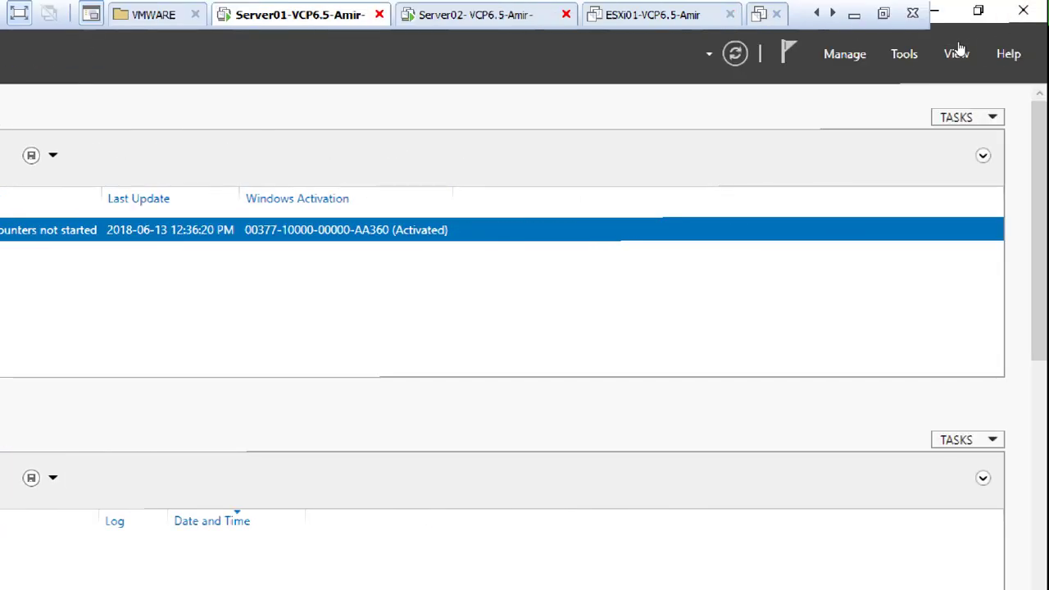
click(903, 53)
key(Down)
key(Down)
key(Down)
key(Down)
key(Down)
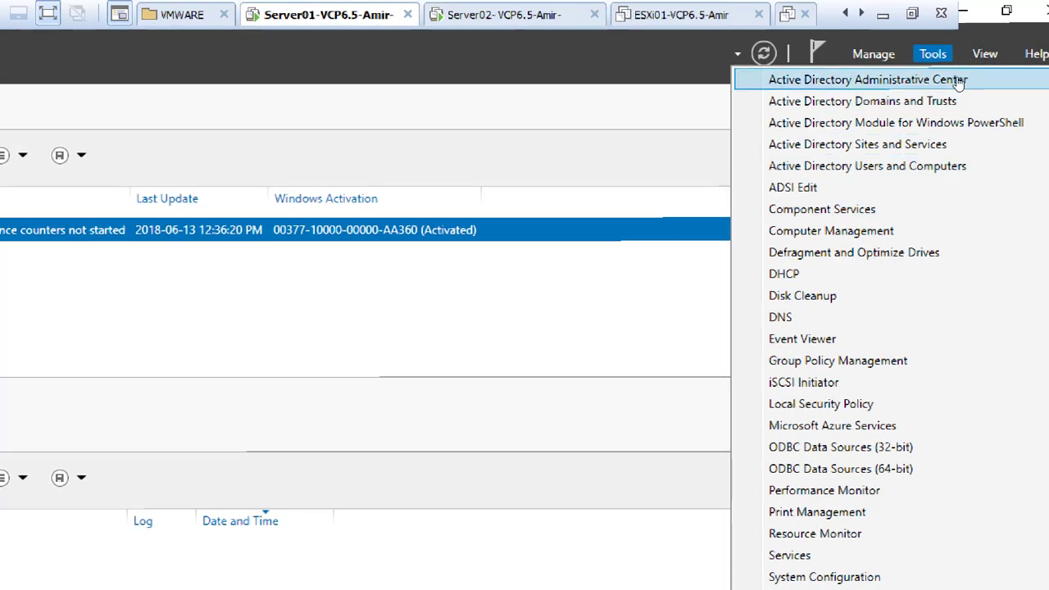
click(637, 219)
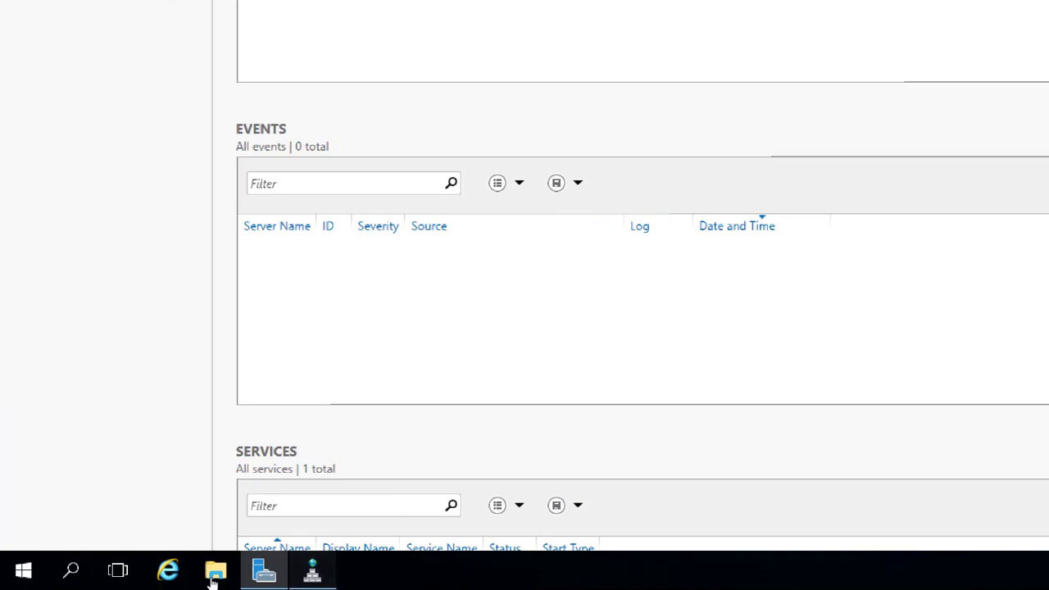
click(312, 571)
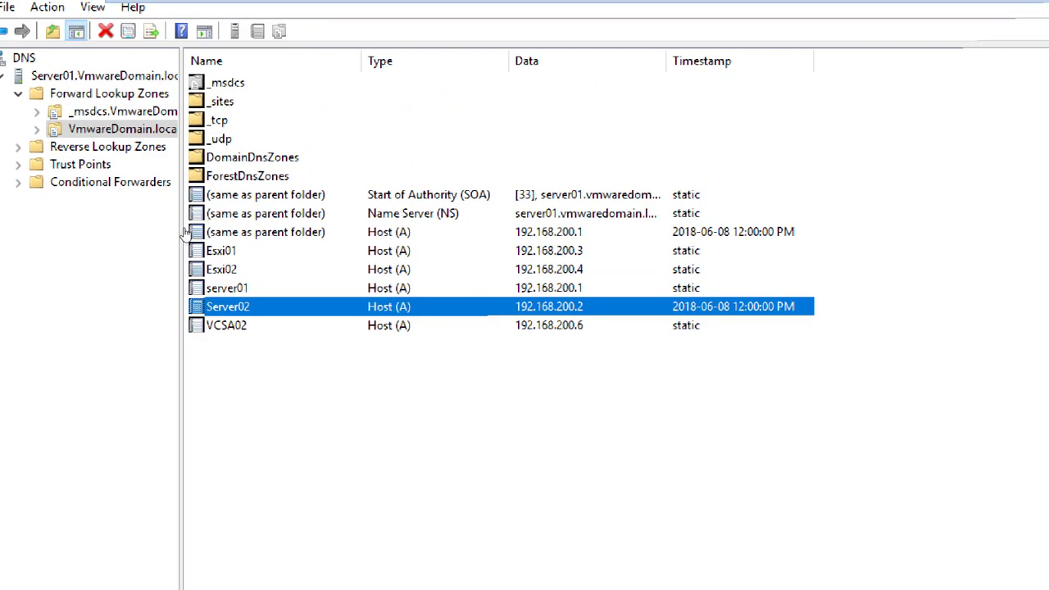
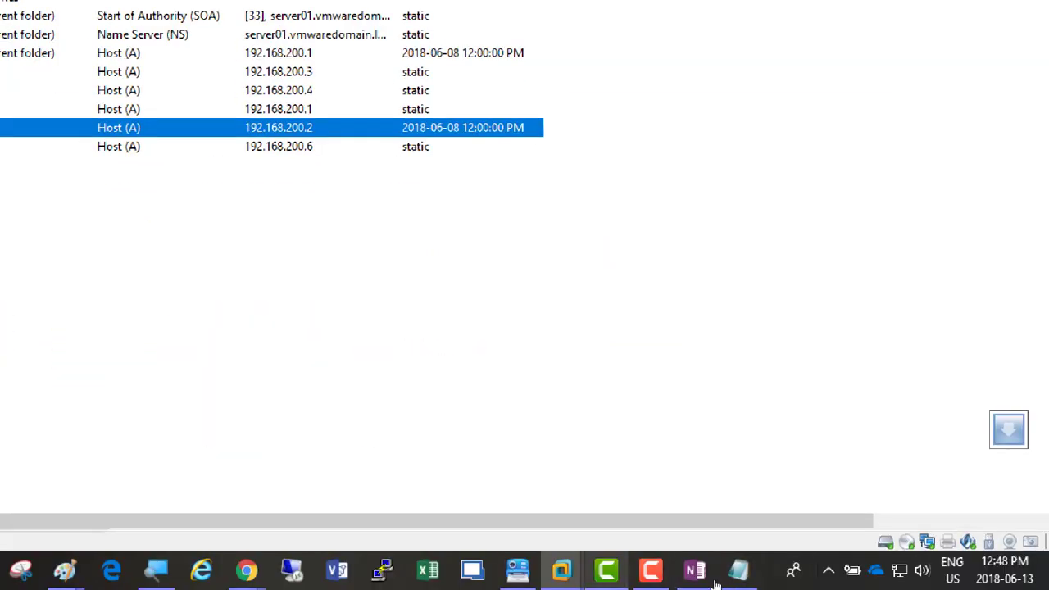
Step: Expand Reverse Lookup Zones and check the 192.168.200.2 PTR record in 200.168.192.in-addr.arpa
click(651, 571)
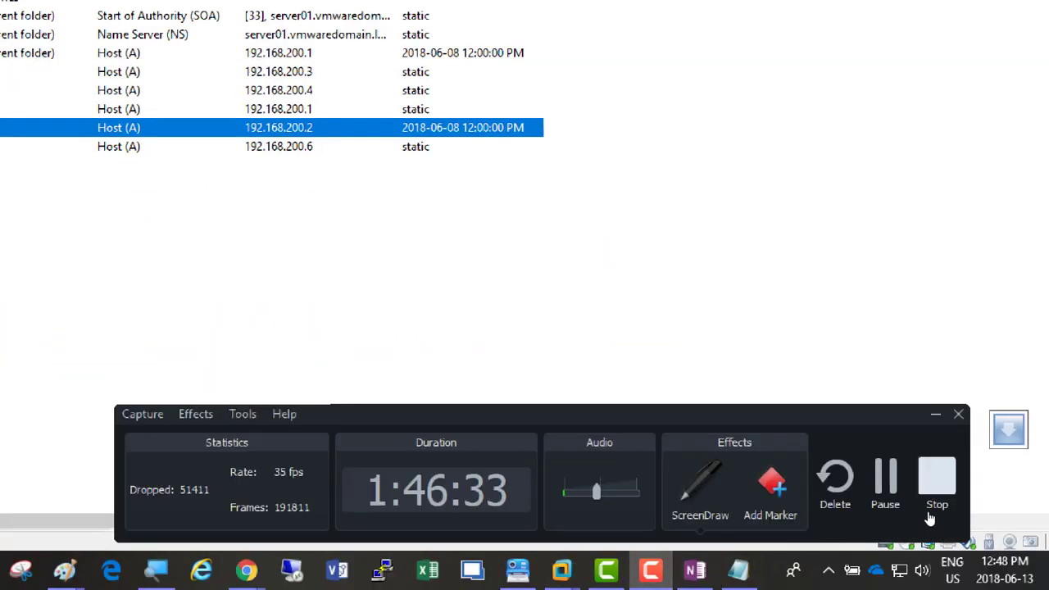
click(887, 492)
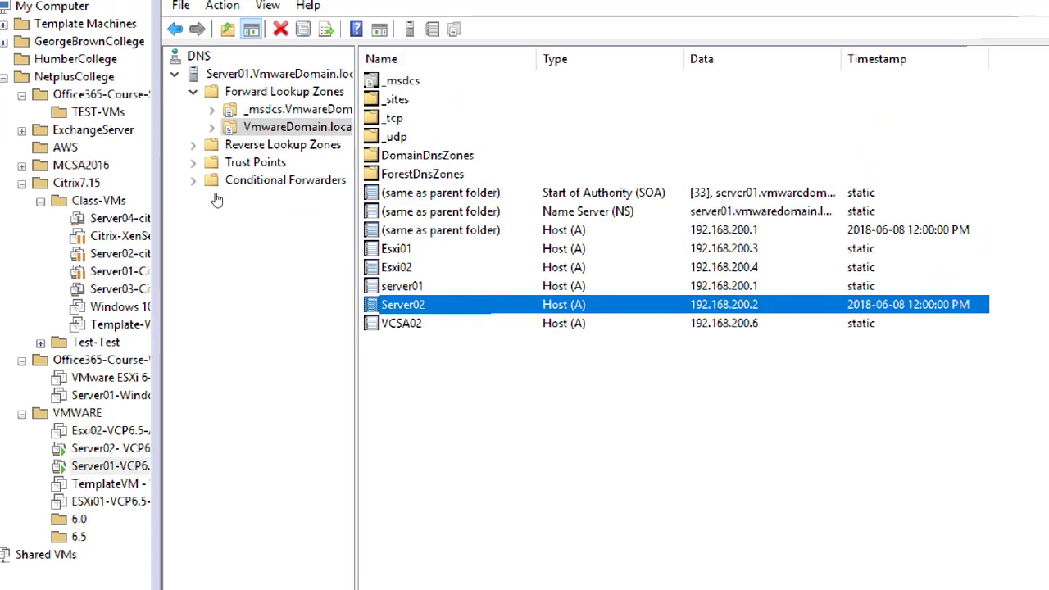
double_click(246, 144)
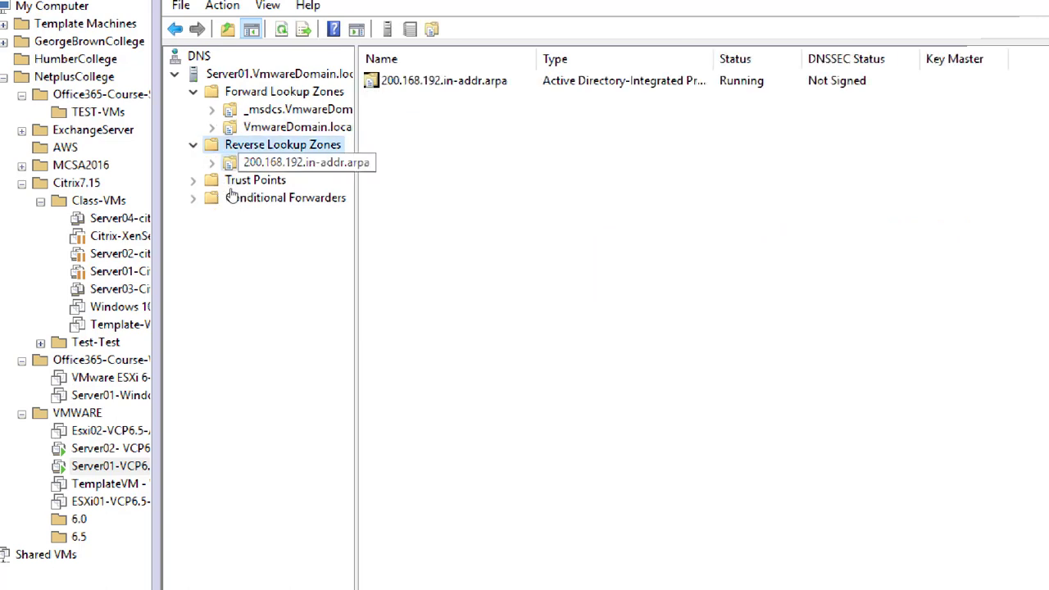
click(297, 162)
key(Tab)
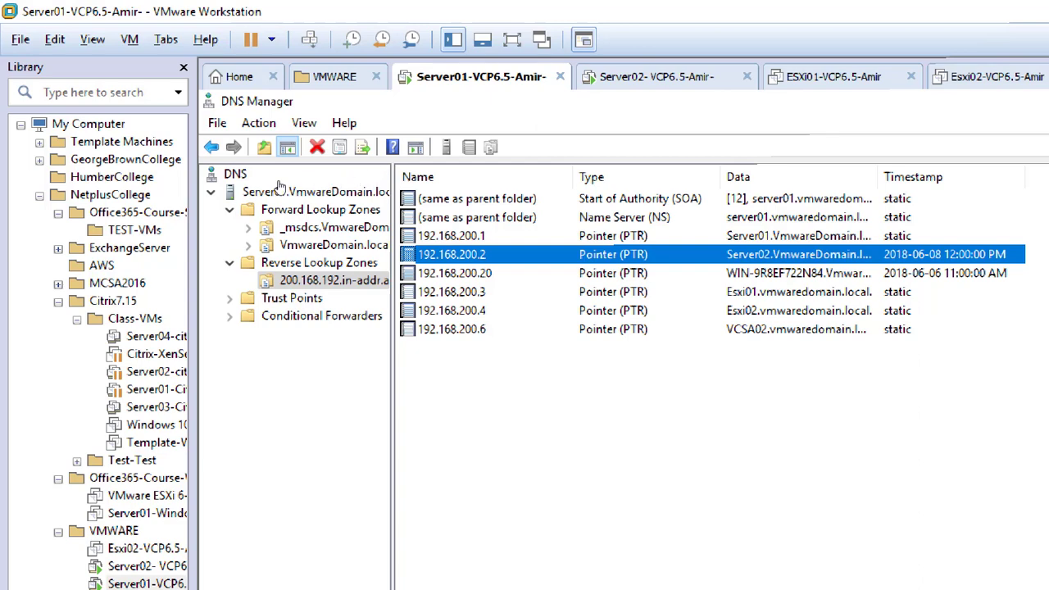
Step: Recheck the VmwareDomain.local host records, then return to the Server02 VM's installer
click(330, 245)
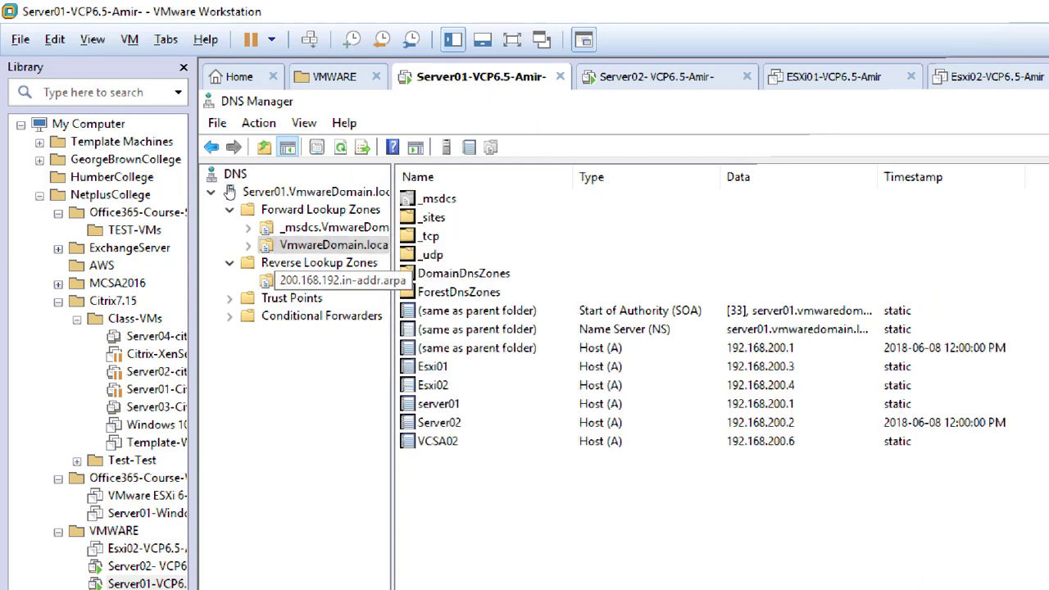
click(334, 280)
click(330, 245)
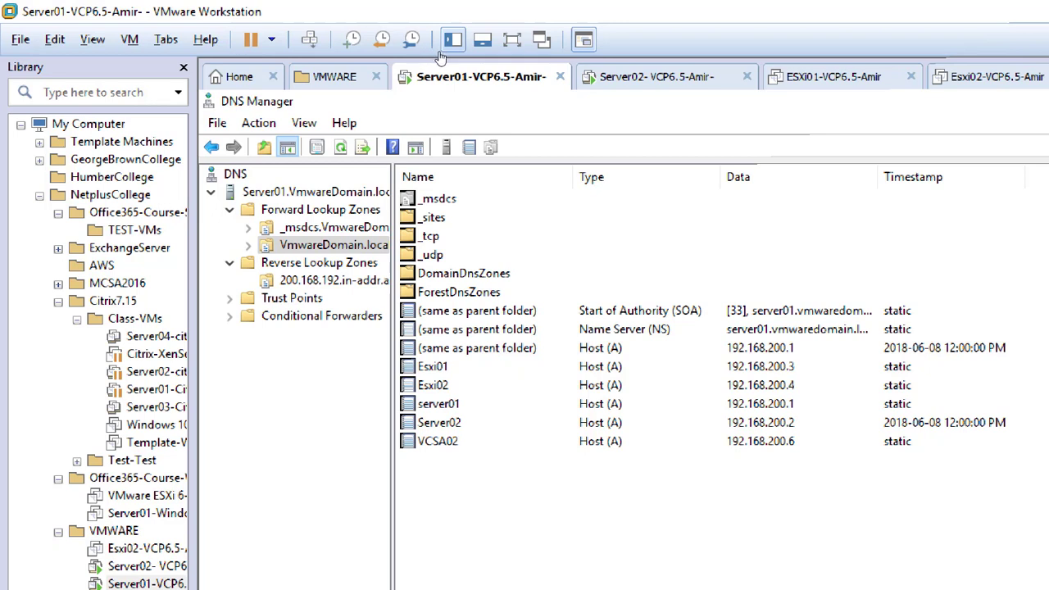
click(655, 77)
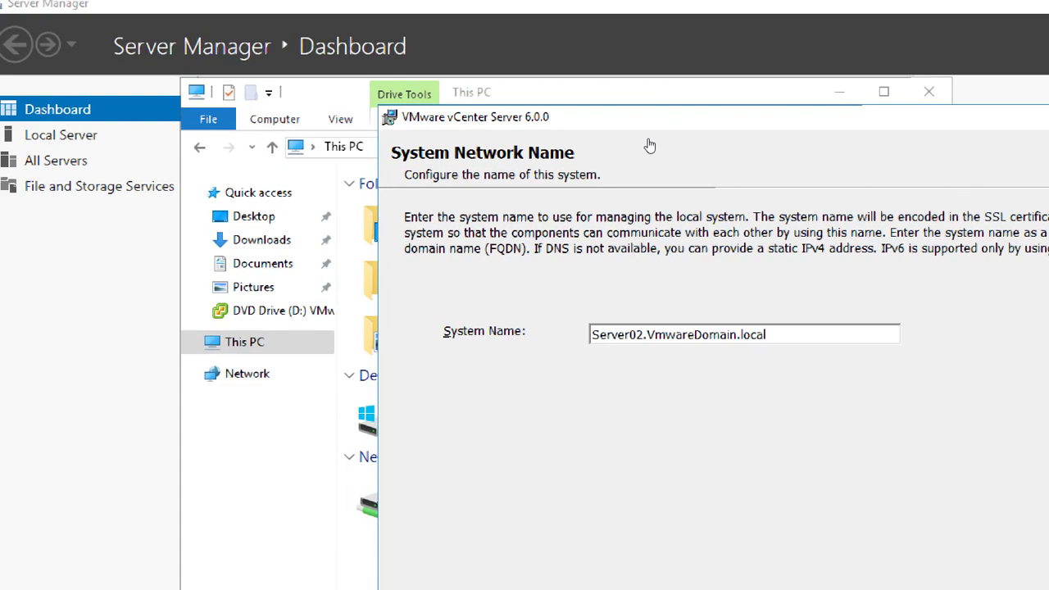
Step: Reposition the installer window and accept system name Server02.VmwareDomain.local
drag(763, 120, 623, 72)
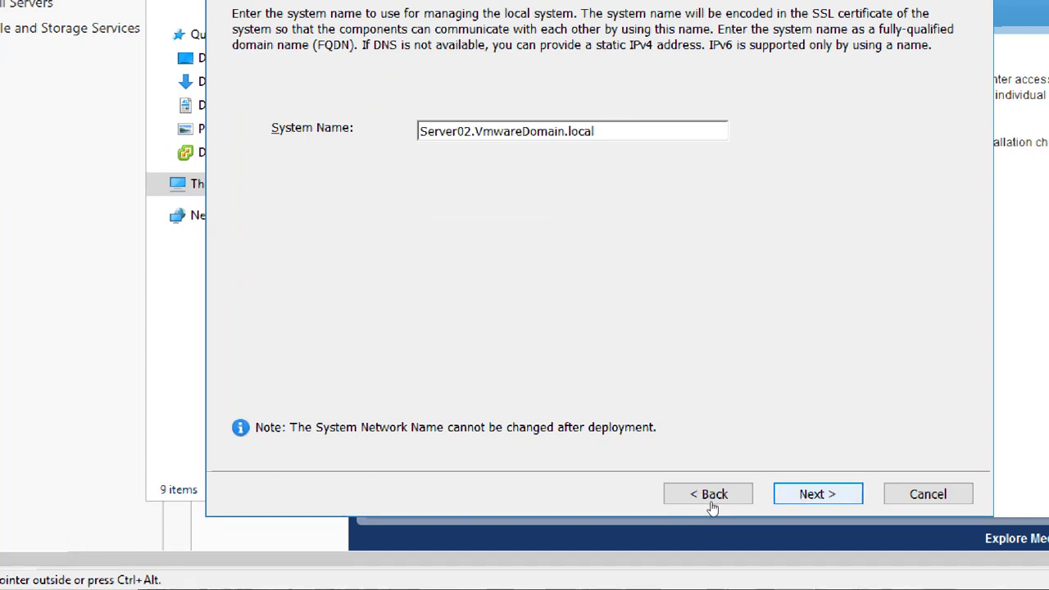
key(Return)
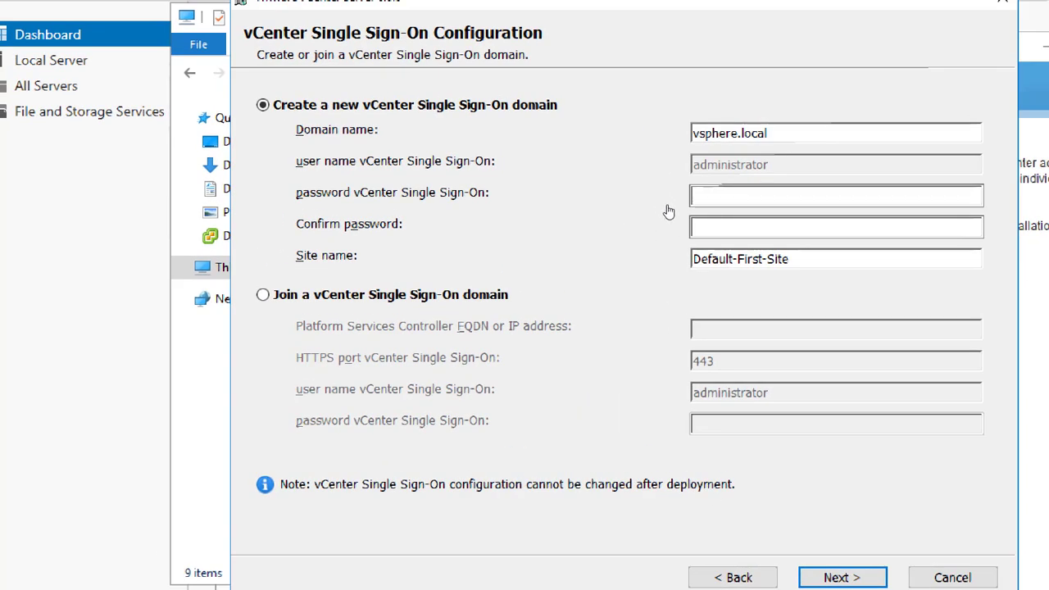
Step: Keep SSO domain vsphere.local, enter and confirm the administrator password, and name the site Toronto
key(shift+Left)
key(shift+Left)
key(shift+Left)
key(shift+Left)
key(shift+Left)
key(shift+Left)
key(shift+Left)
key(shift+Left)
key(shift+Left)
key(shift+Left)
key(shift+Left)
key(shift+Left)
key(shift+Left)
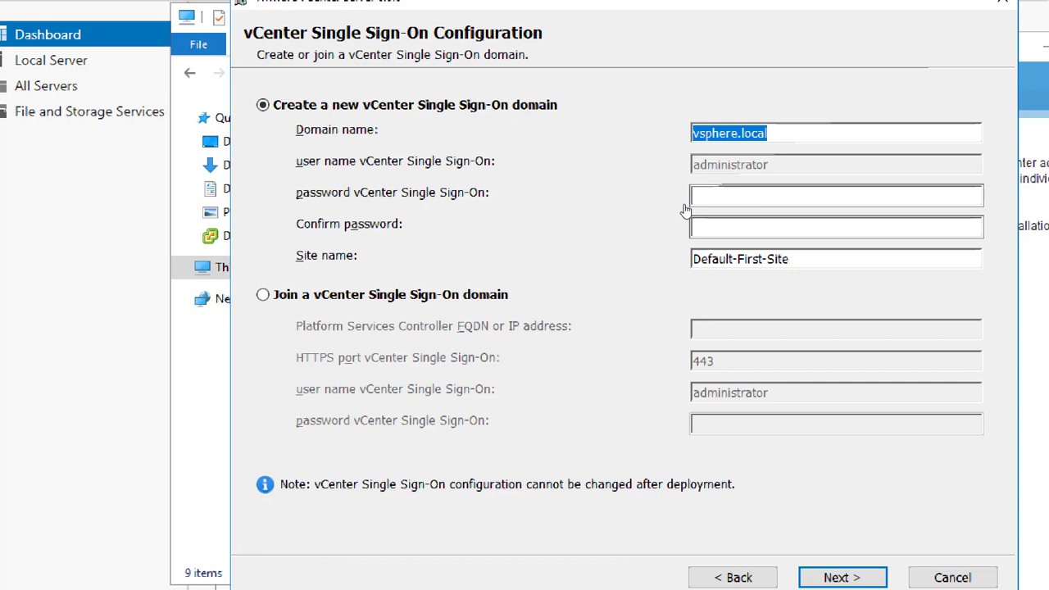
key(End)
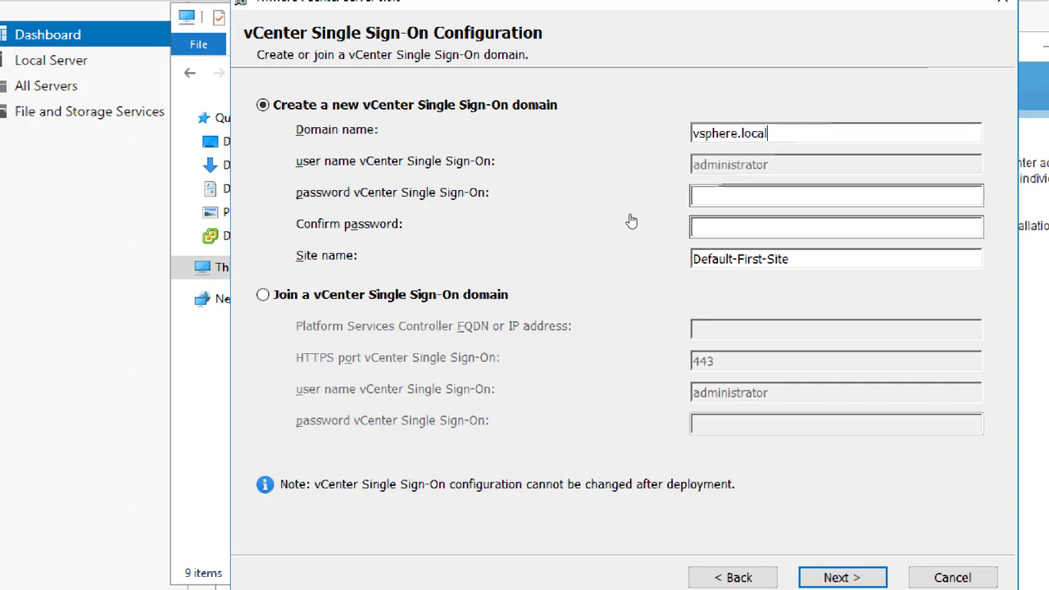
key(Tab)
text(••••••)
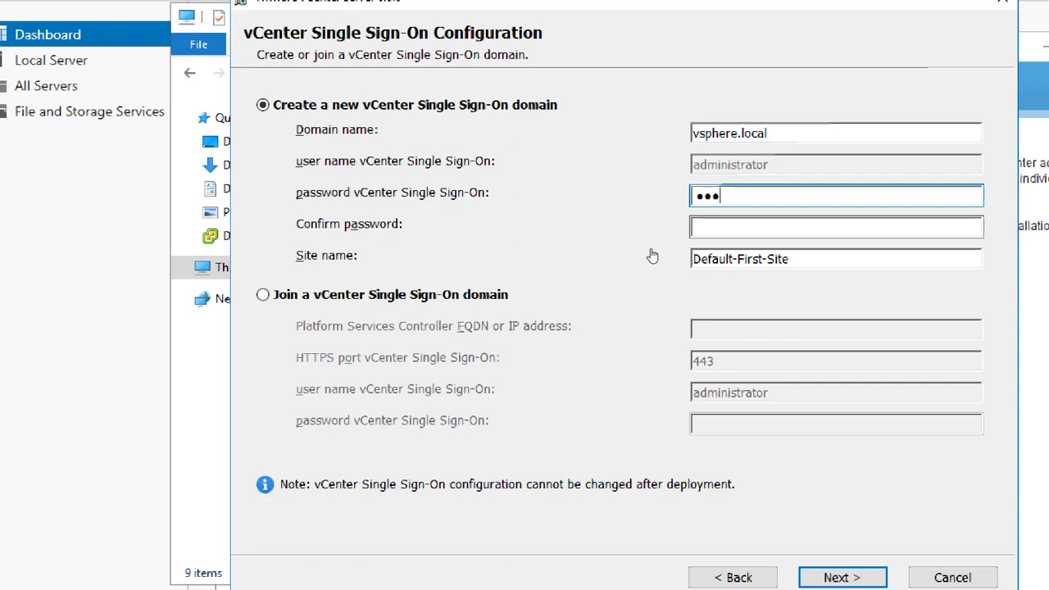
text(••••••)
key(Tab)
text(•••••••••••)
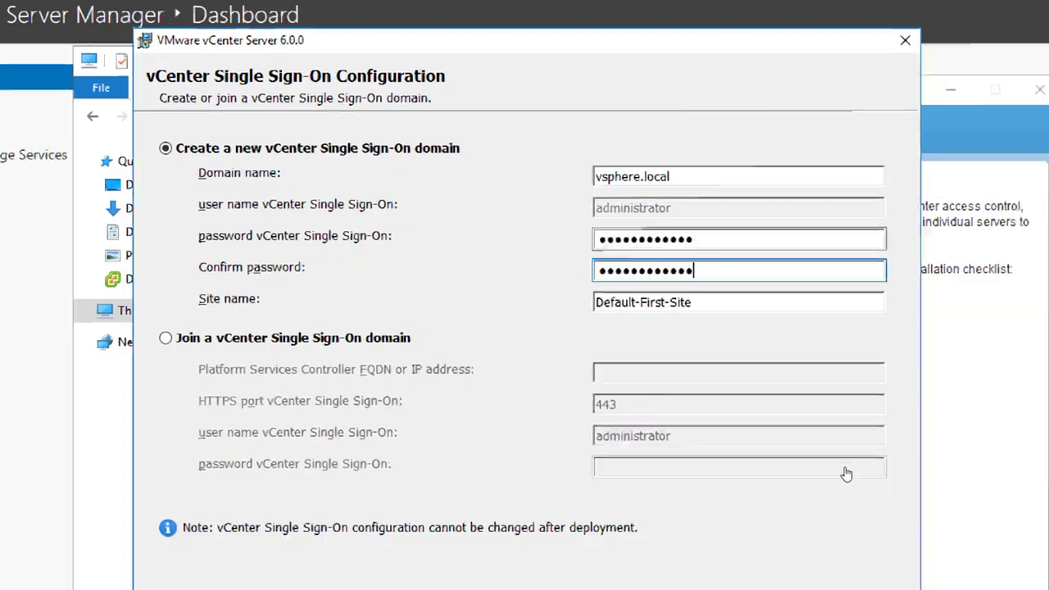
key(Tab)
key(ctrl+a)
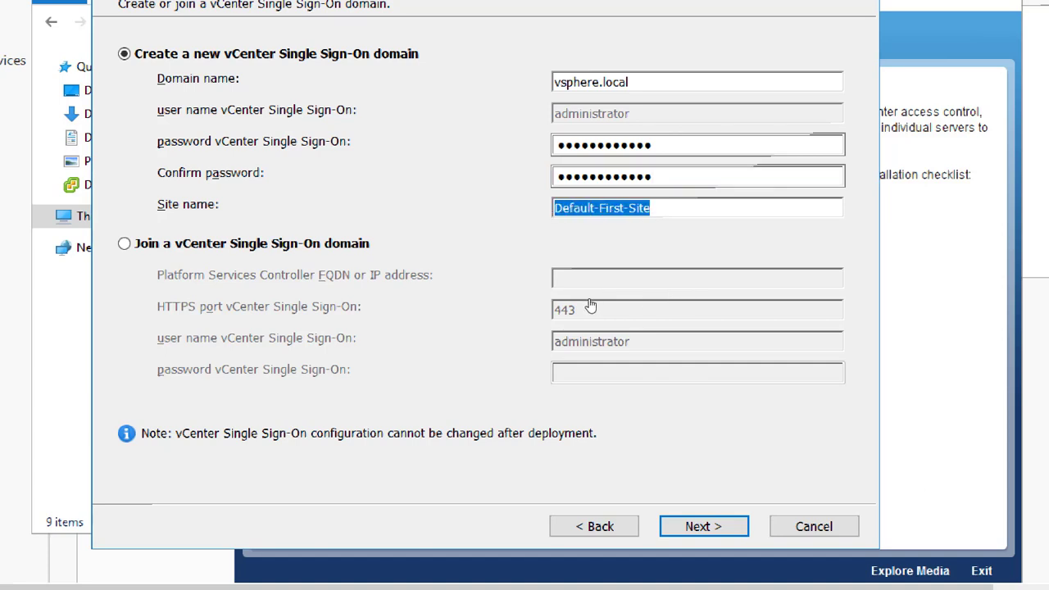
text(Toronto)
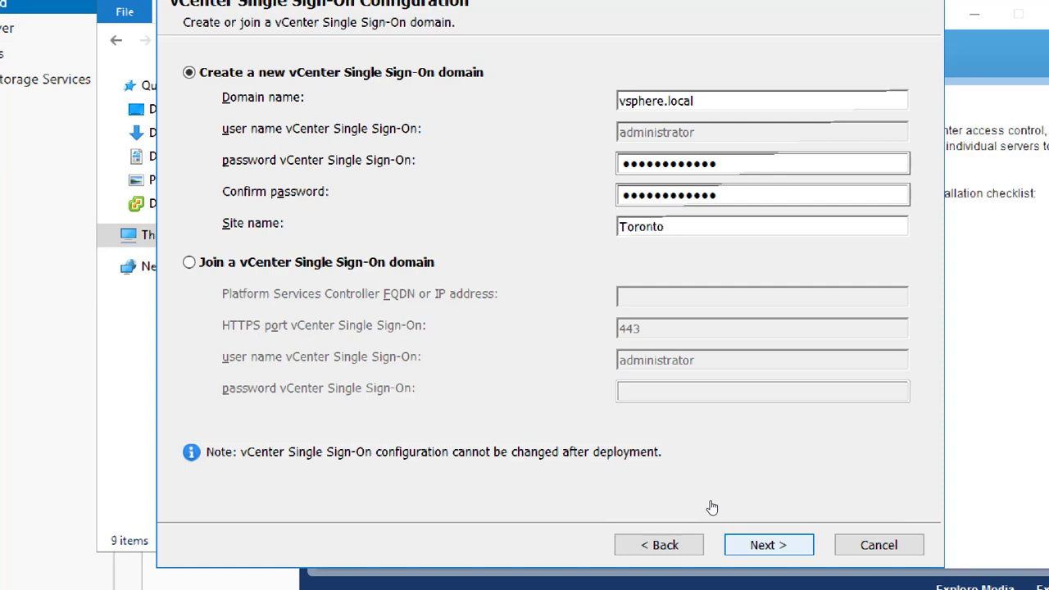
Step: Keep the Windows Local System Account as the vCenter service account and continue
key(Return)
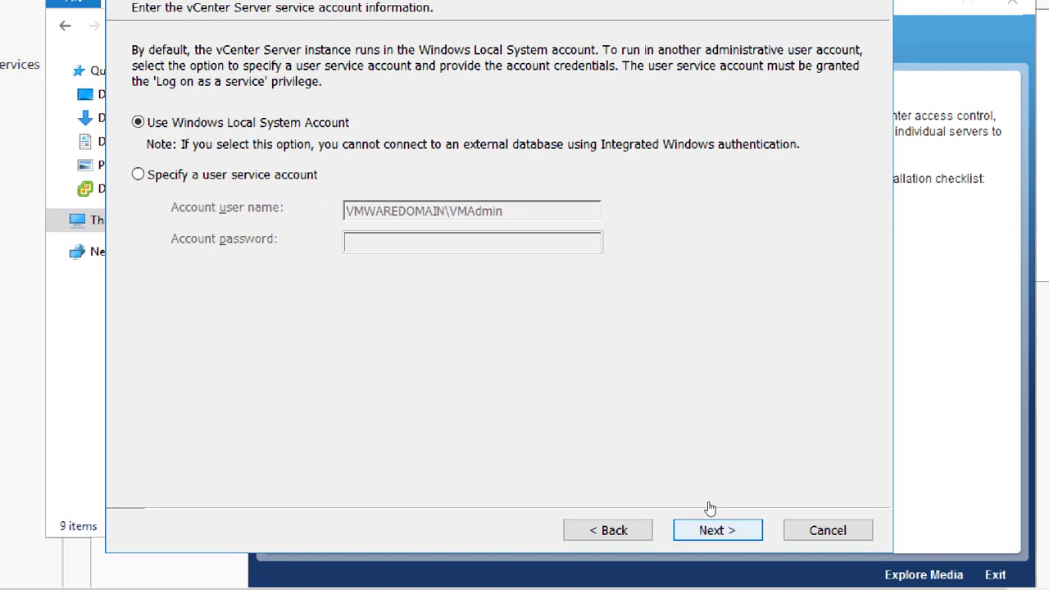
click(710, 510)
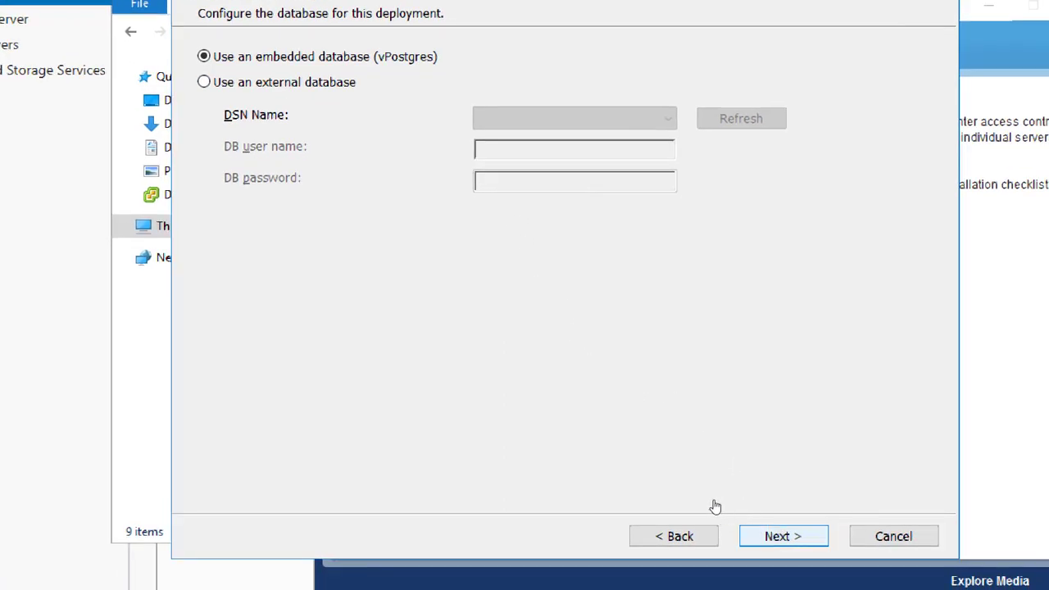
Step: Keep the embedded vPostgres database and proceed to the port settings
click(762, 534)
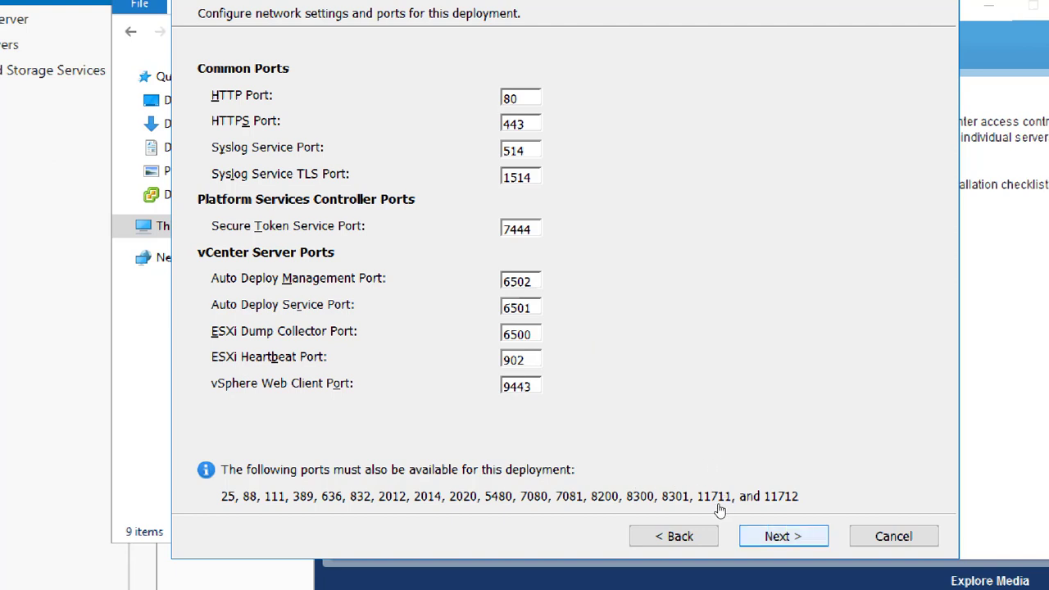
Step: Accept the default ports (HTTP 80, HTTPS 443, Web Client 9443), recheck them, and reach Destination Directory
key(Return)
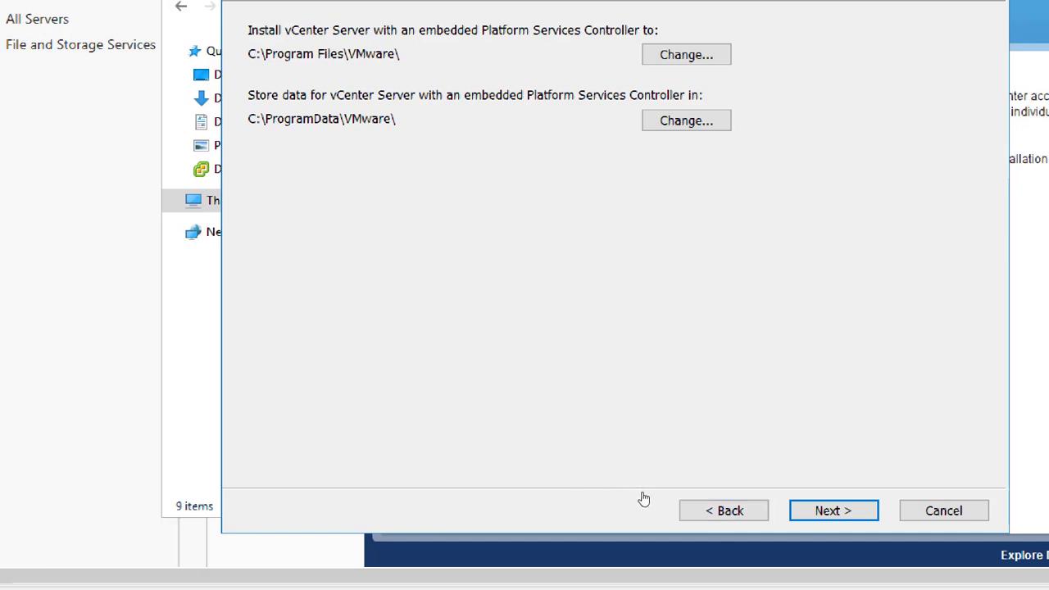
key(Return)
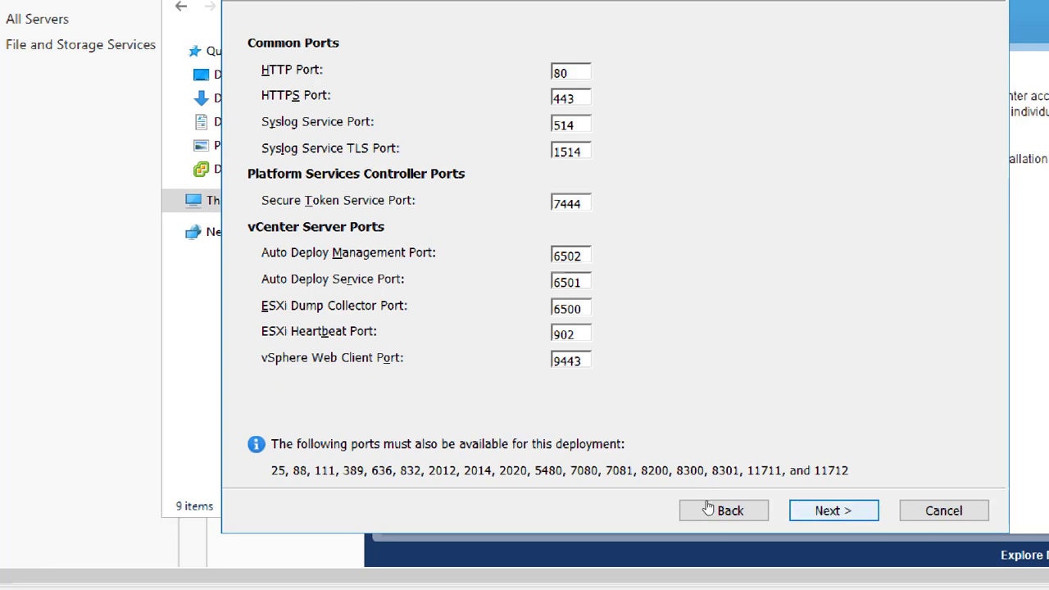
key(Return)
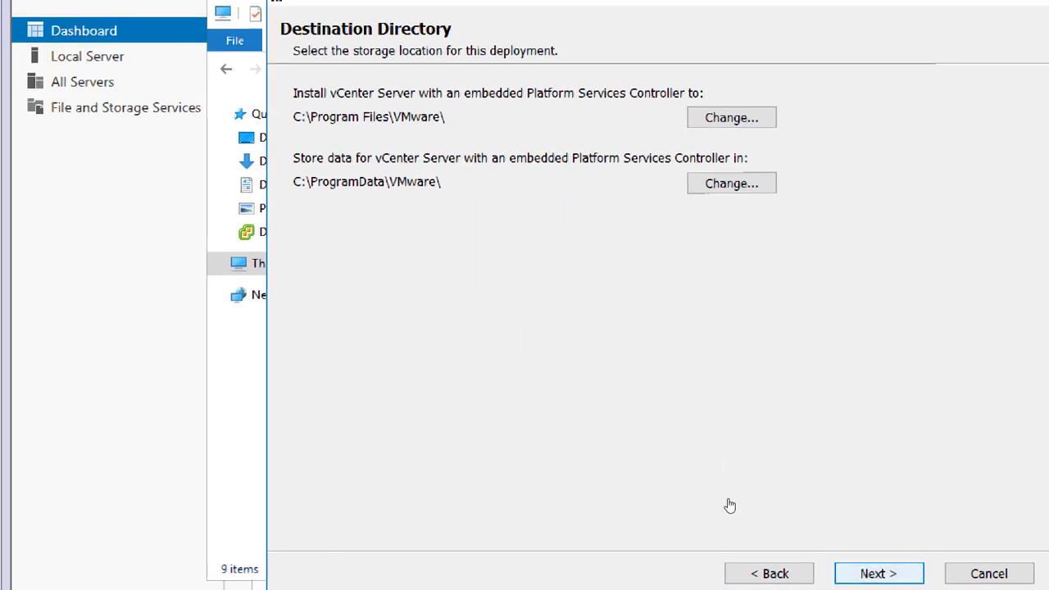
Step: Keep C:\Program Files\VMware\ and C:\ProgramData\VMware\, decline CEIP, and reach Ready to install
key(Return)
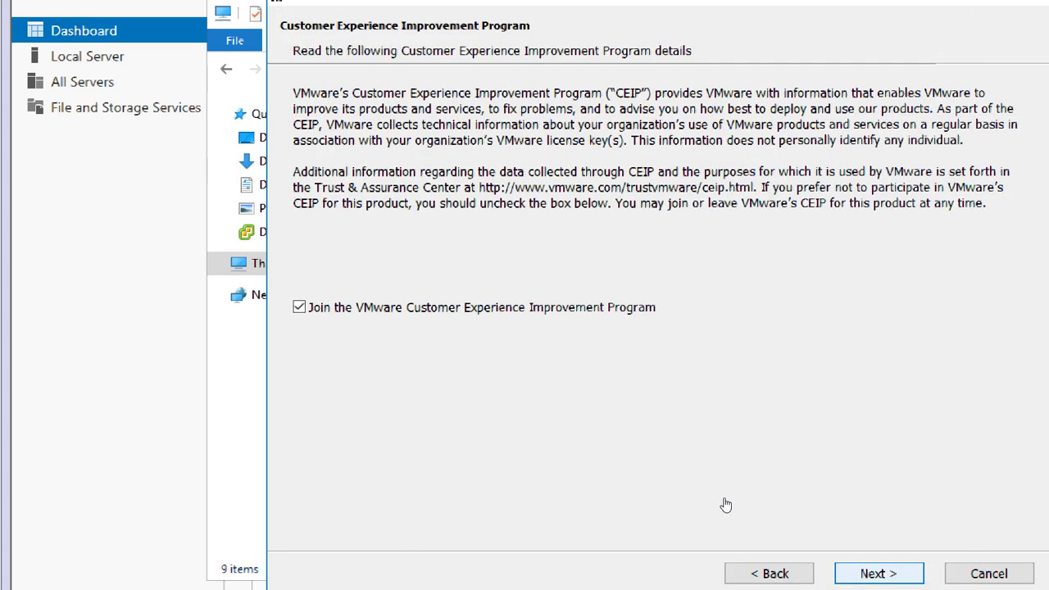
click(392, 332)
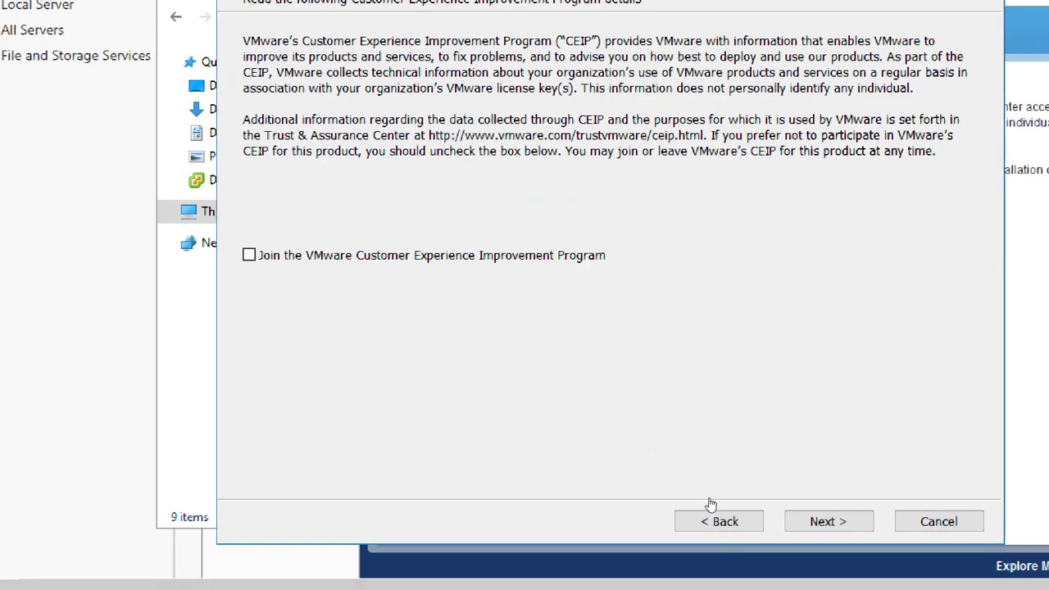
key(Return)
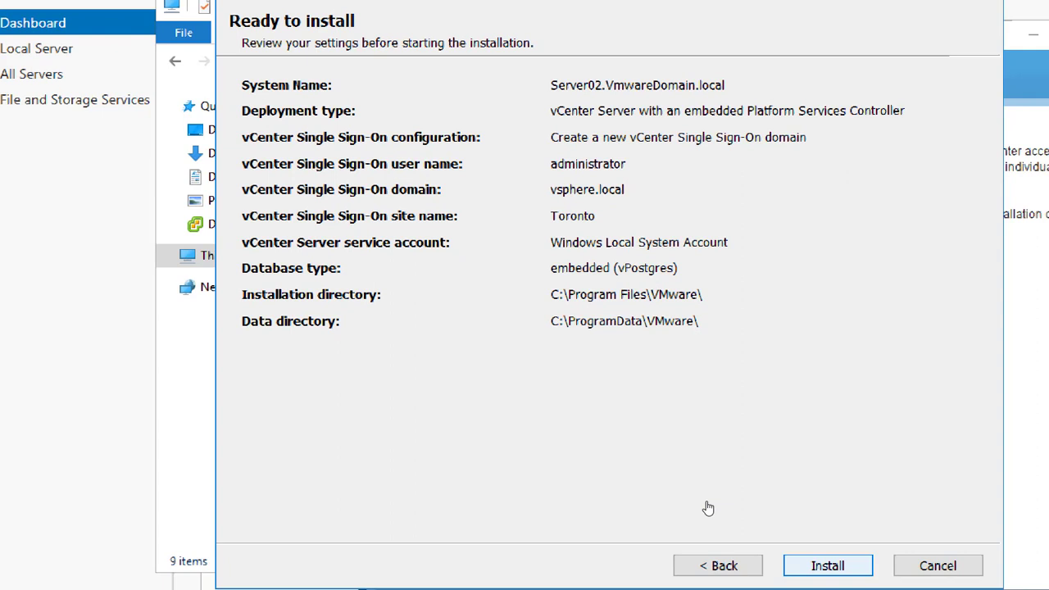
Step: Start the vCenter Server installation and reset Magnifier to 100%
key(Return)
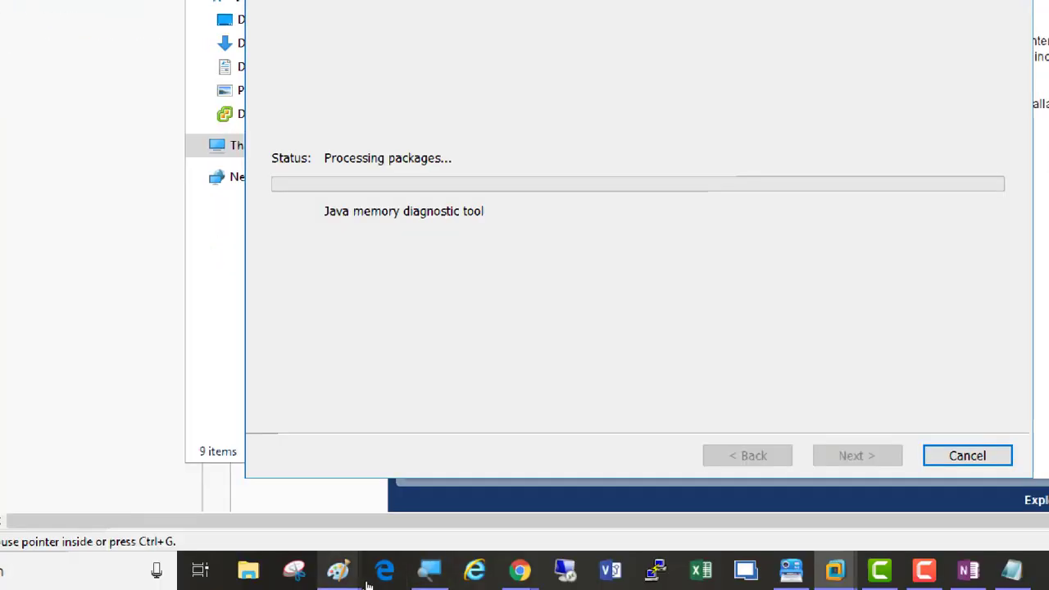
click(428, 570)
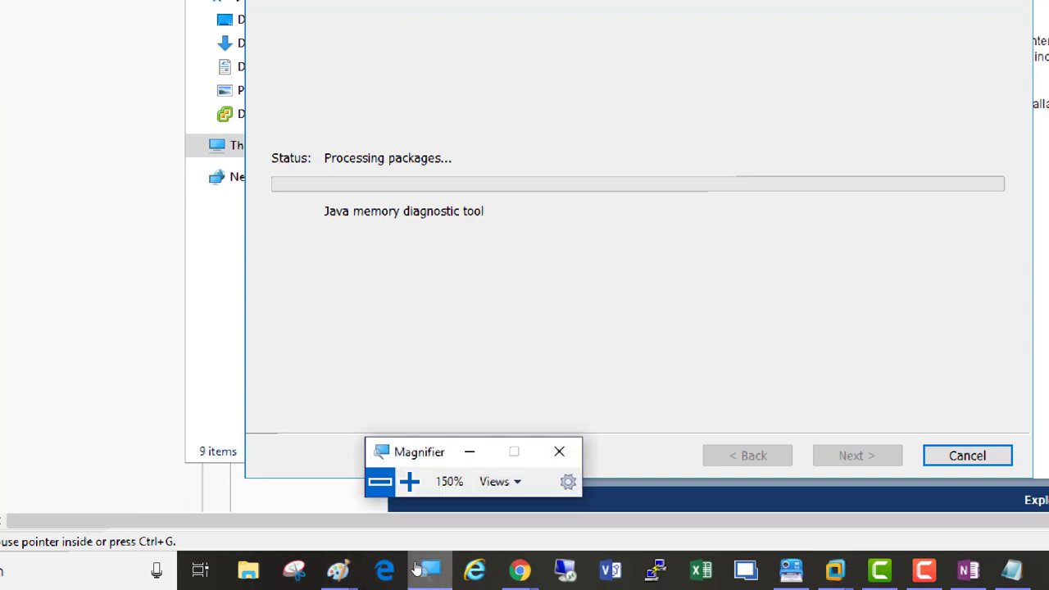
click(390, 523)
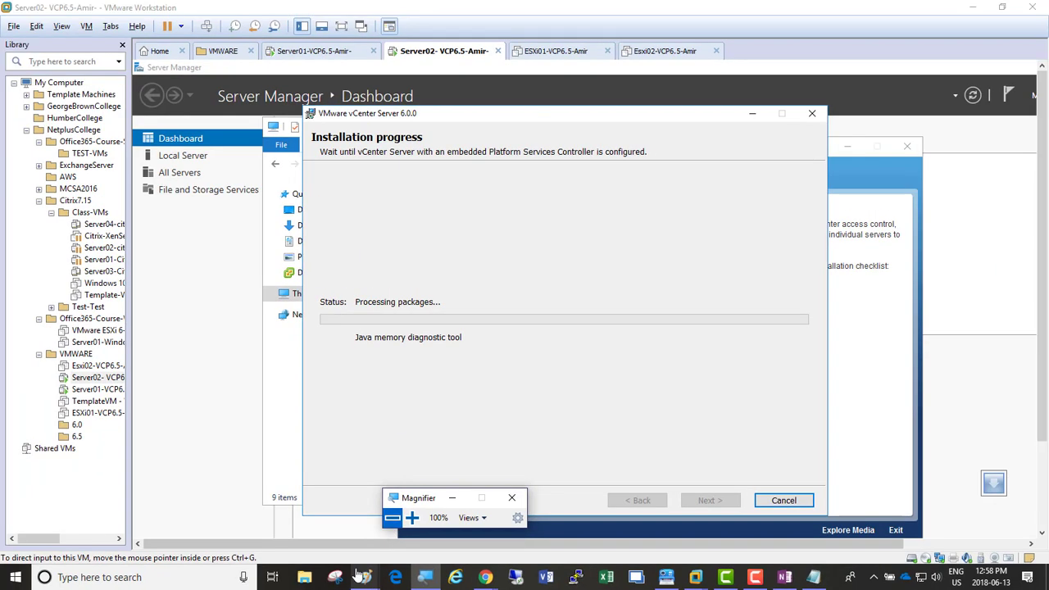
Step: Open a new maximized blank Paint window and hide the Magnifier controls
mouse_move(366, 579)
click(409, 549)
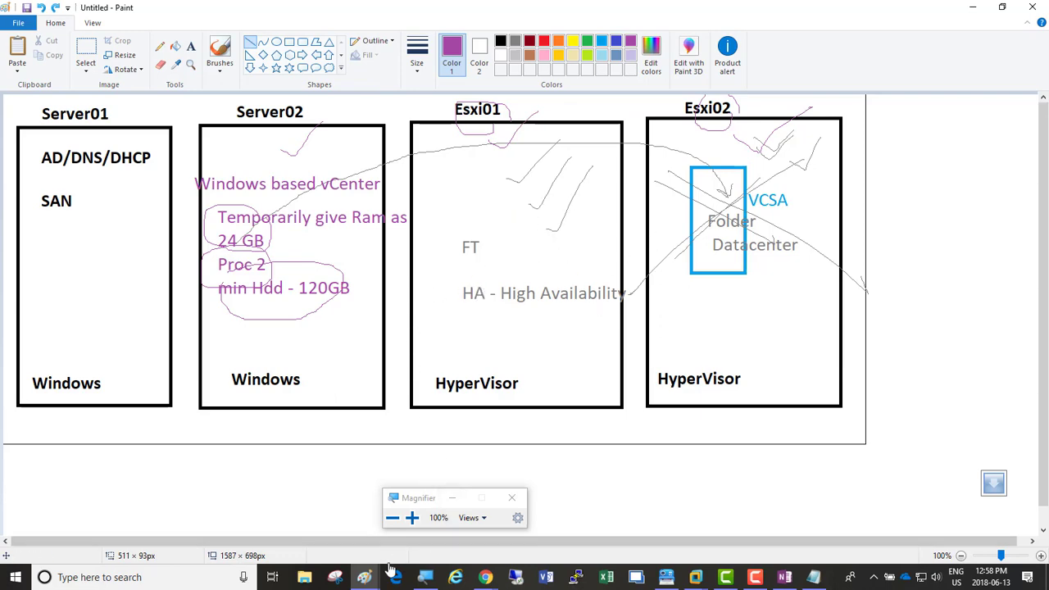
click(366, 584)
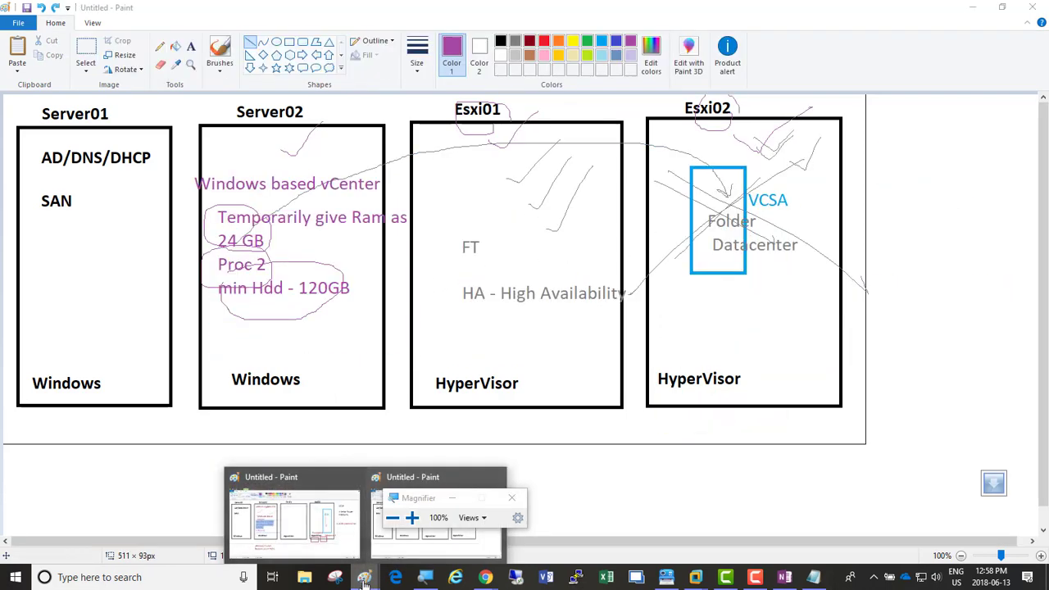
click(365, 584)
right_click(365, 582)
click(338, 502)
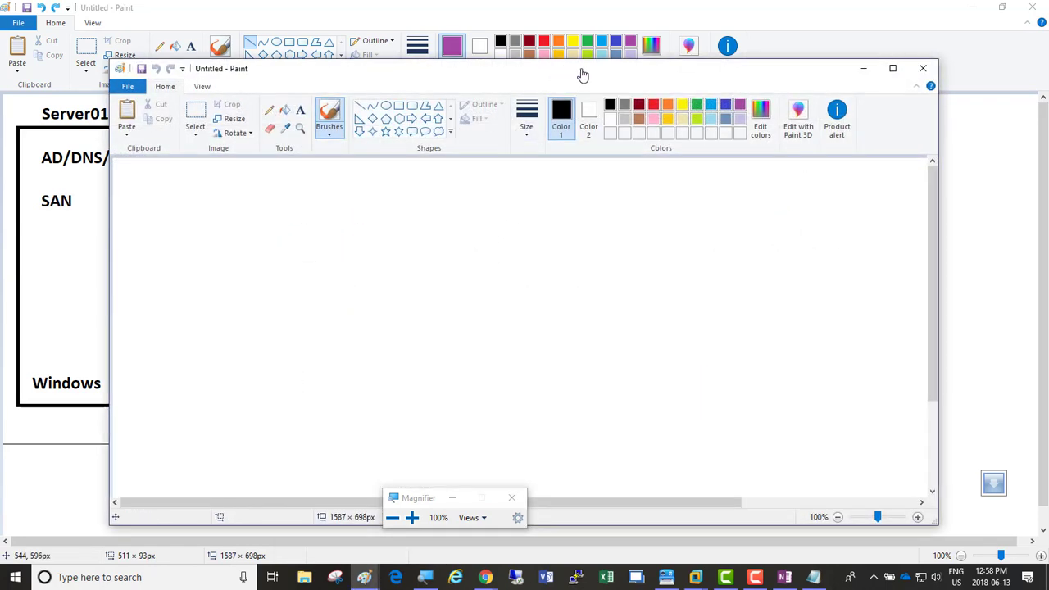
double_click(582, 75)
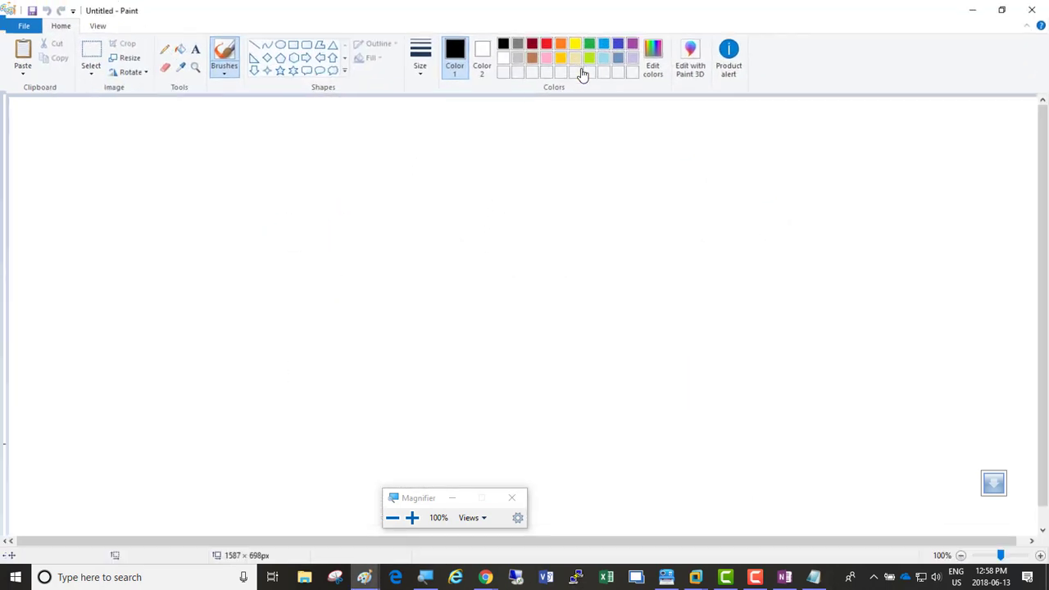
click(455, 499)
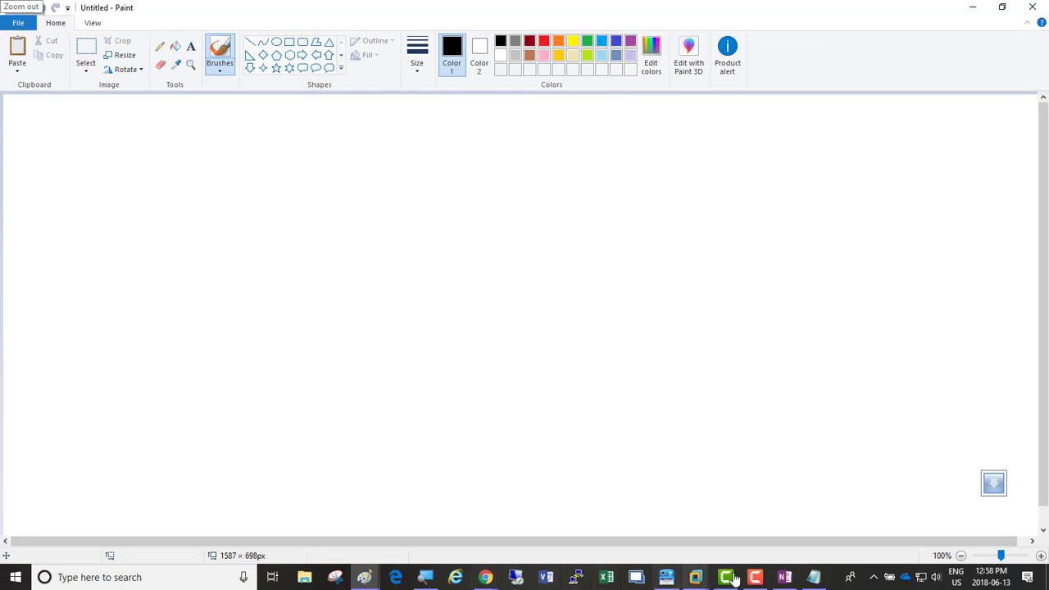
Step: Copy the server diagram from OneNote's Basic Diagram page and paste it onto the canvas
click(784, 577)
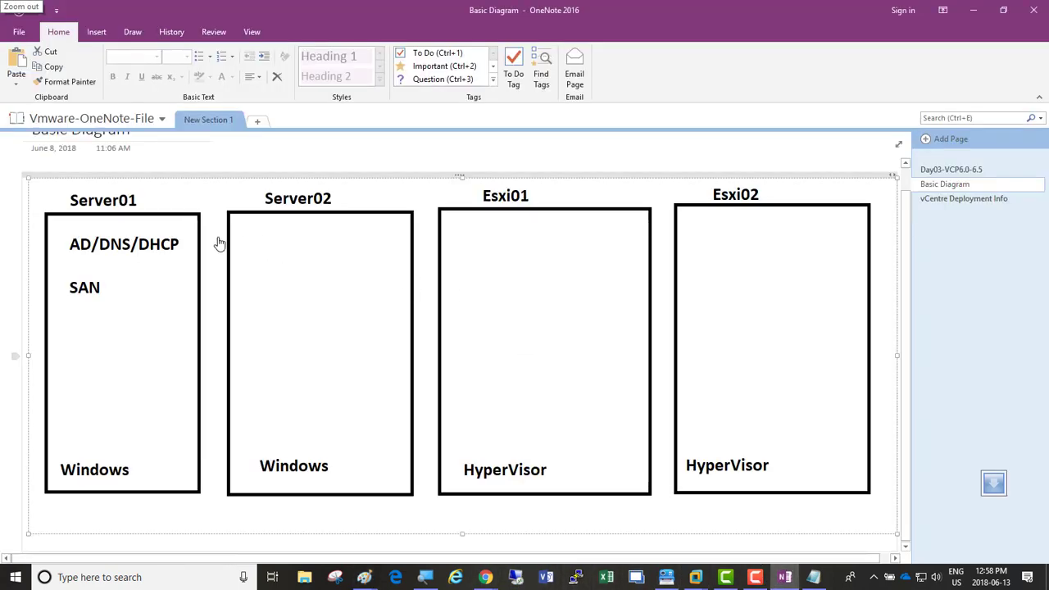
right_click(301, 263)
key(Escape)
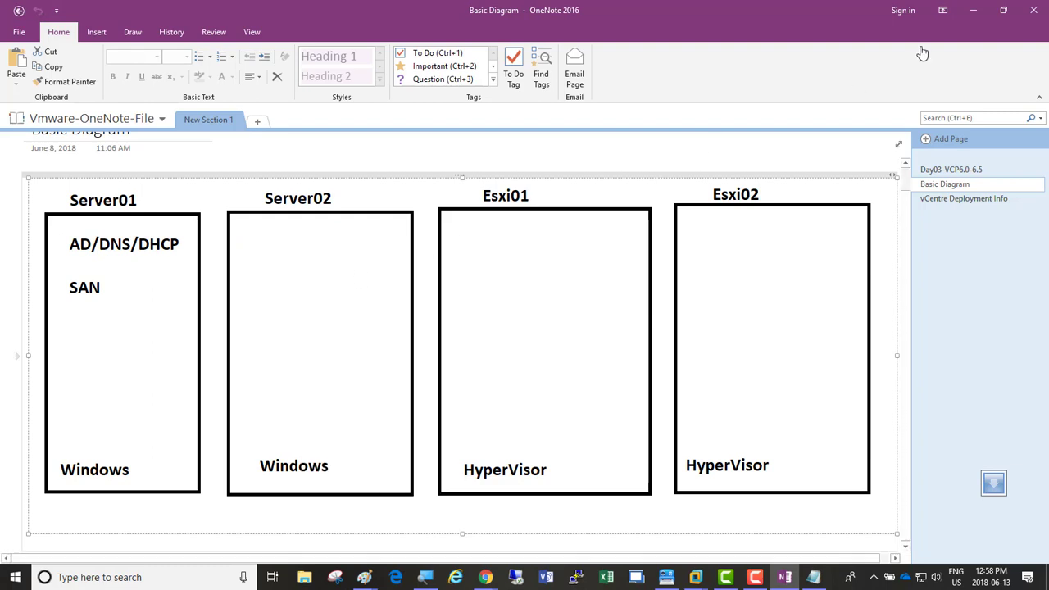
click(982, 9)
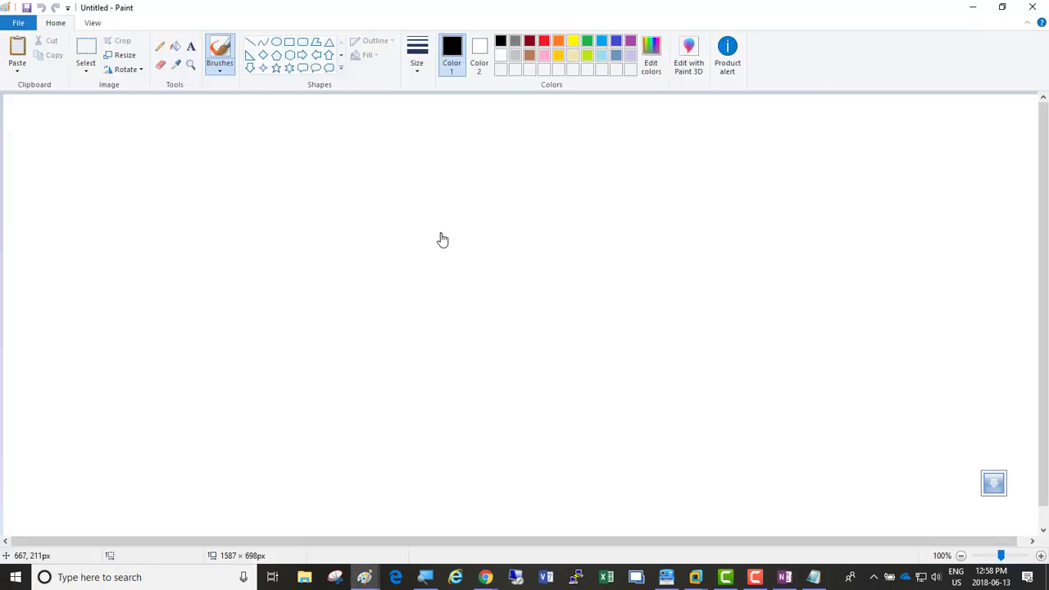
key(ctrl+v)
drag(336, 211, 367, 265)
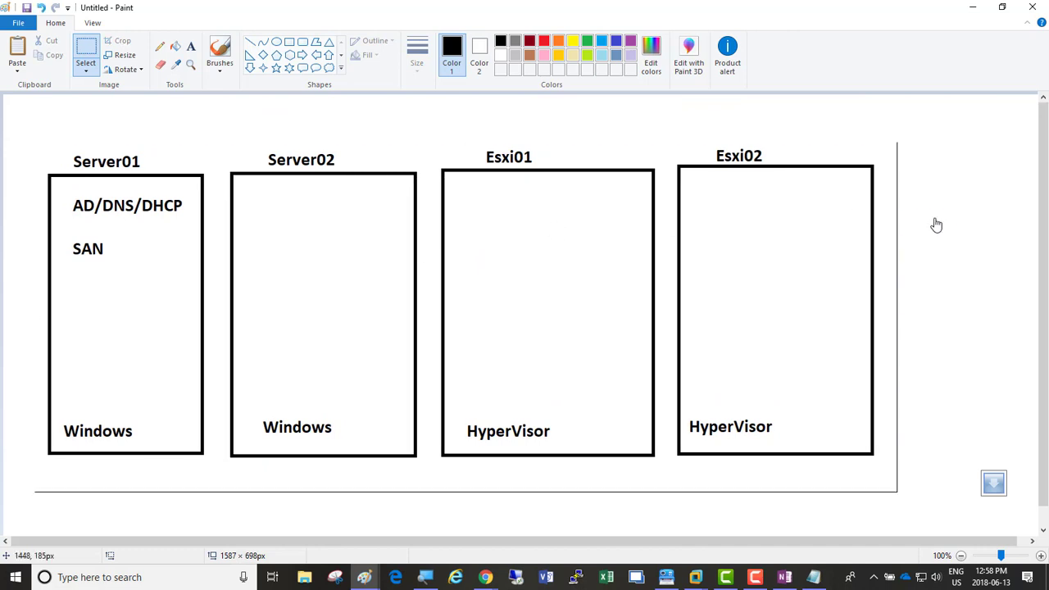
Step: Add the text 'Windows based vCenter' inside the Server02 box
click(191, 47)
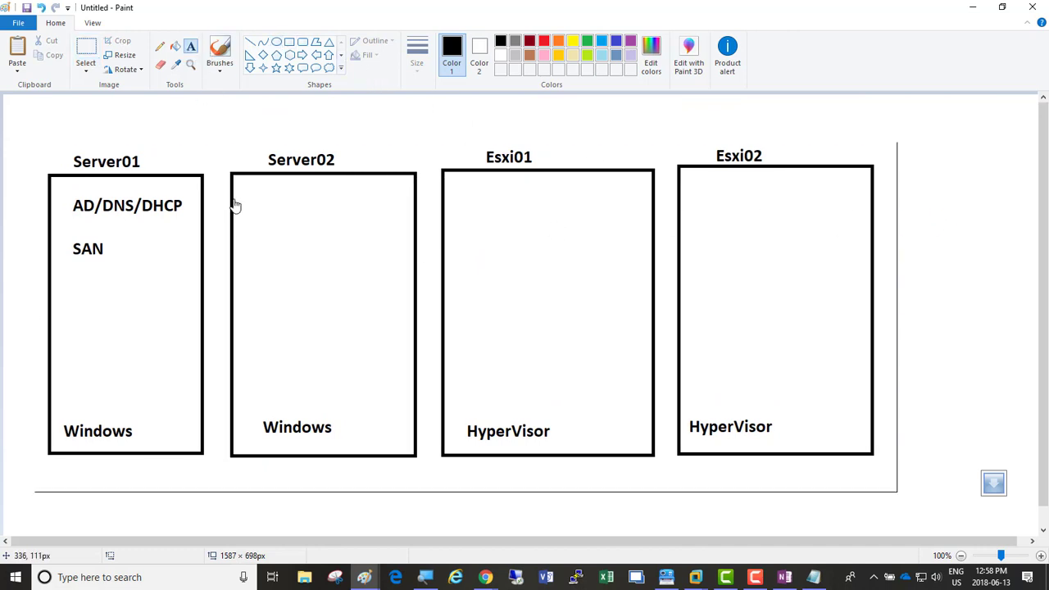
click(232, 238)
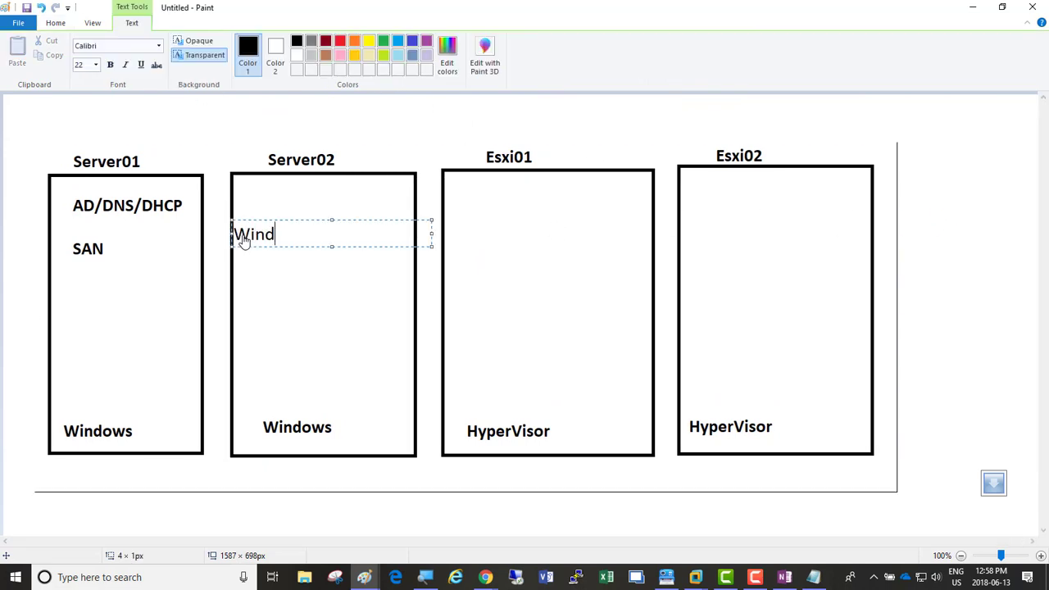
text(Windows based vCente)
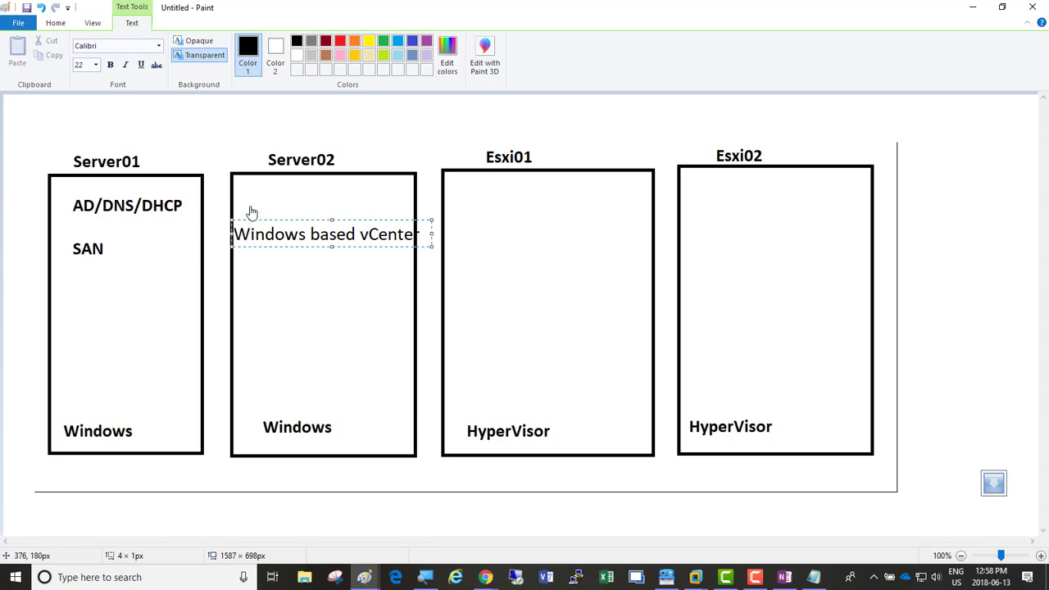
click(295, 142)
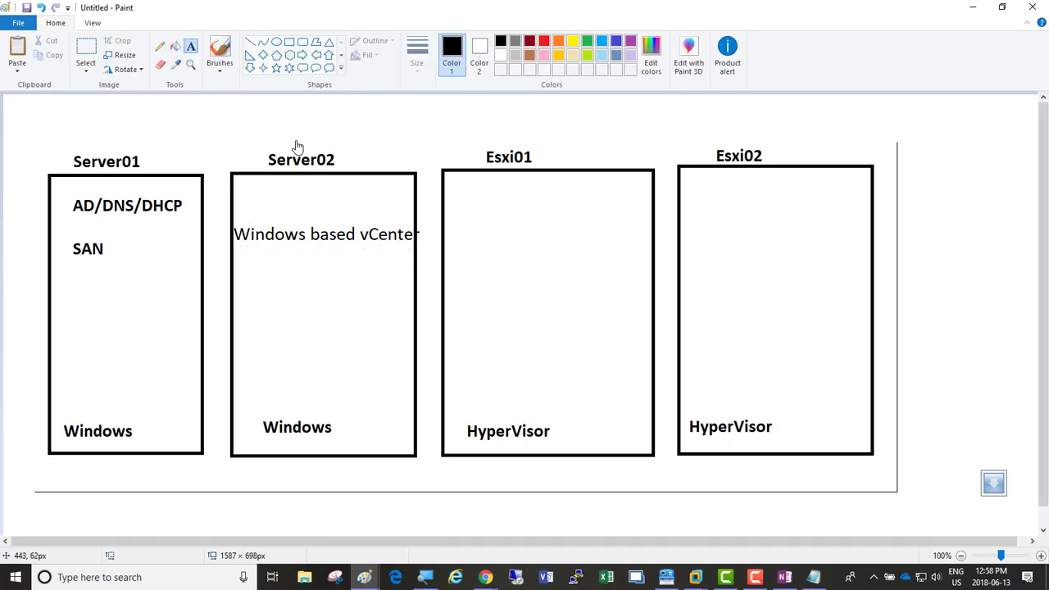
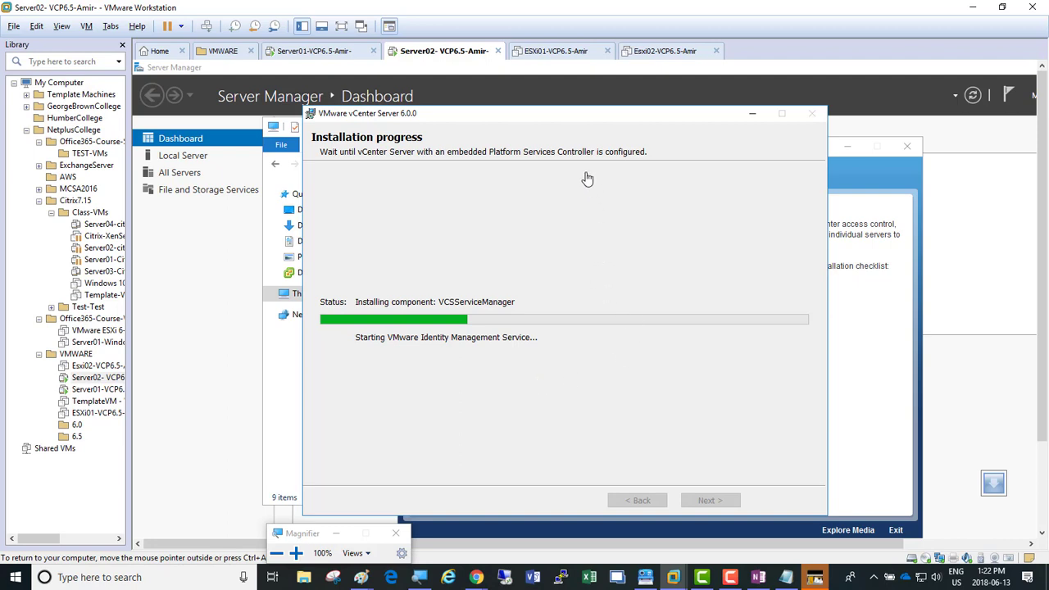
Step: Nudge the vCenter Server 6.0.0 installation progress window slightly aside while it installs
drag(568, 115, 594, 121)
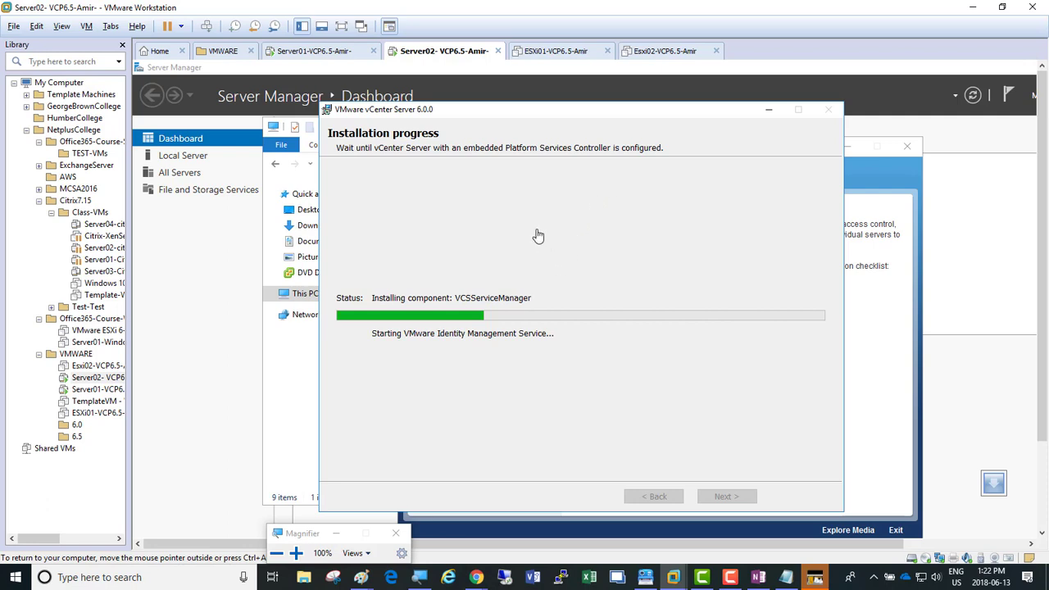
Step: Show Server01 full screen, adjust Magnifier zoom, and minimize DNS Manager to reveal Server Manager
click(317, 52)
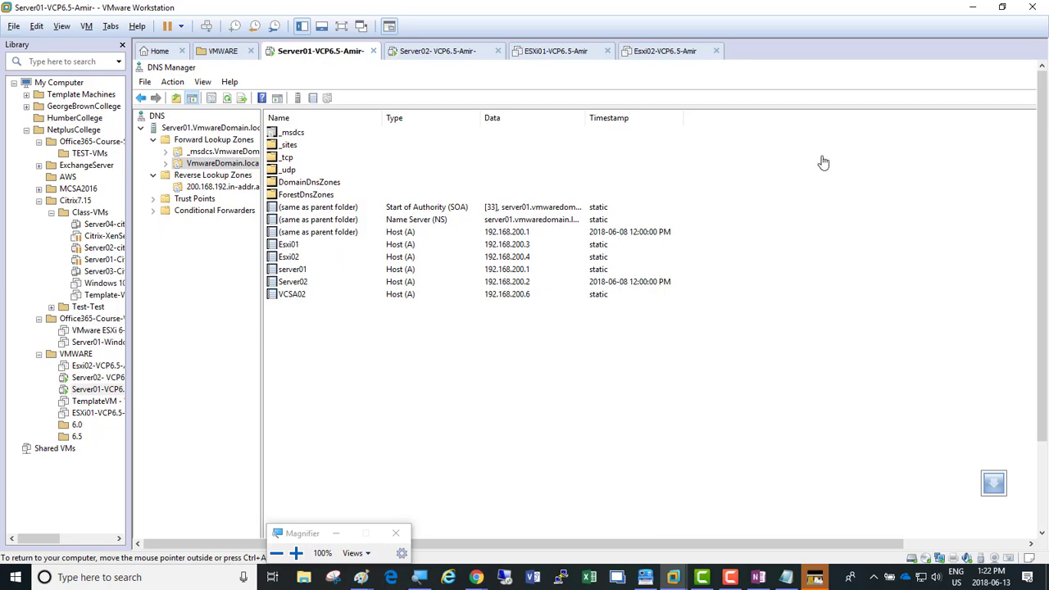
click(341, 26)
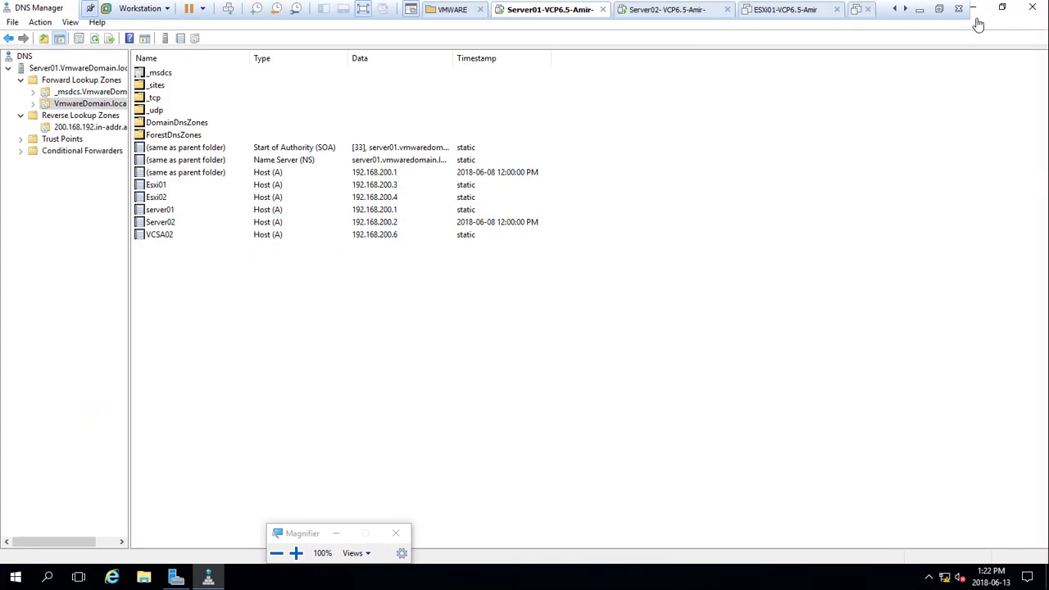
click(295, 553)
click(296, 553)
click(296, 553)
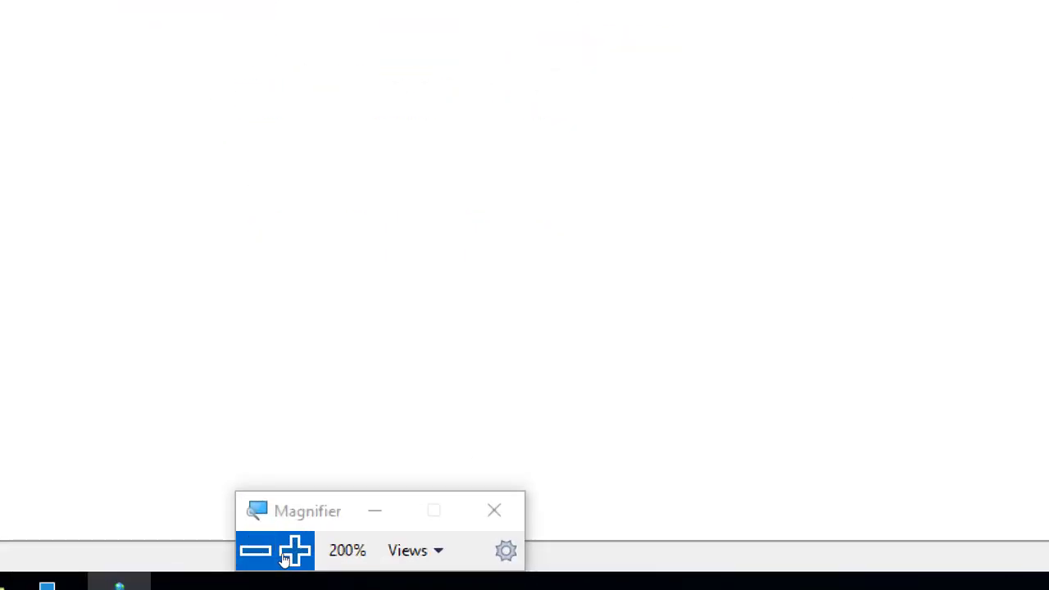
click(274, 552)
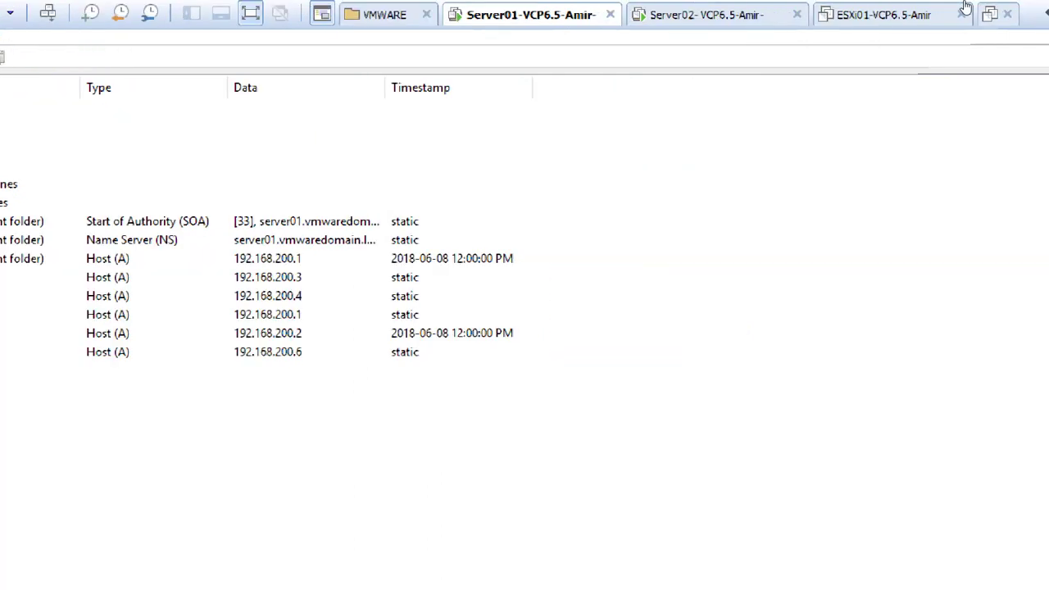
click(953, 10)
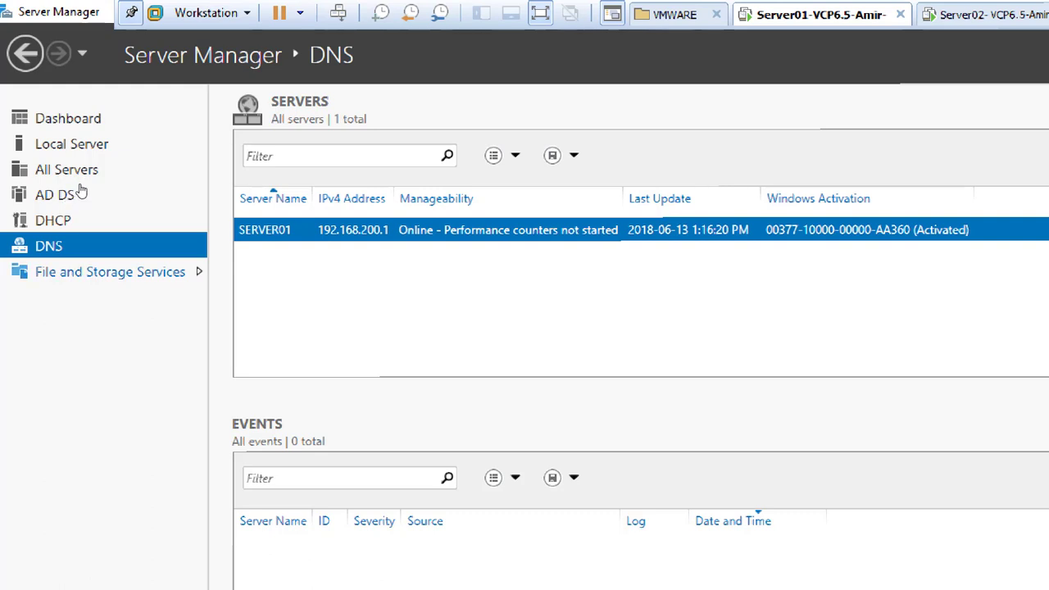
Step: Open File and Storage Services and list the server's disks, showing one 500 GB disk
click(115, 272)
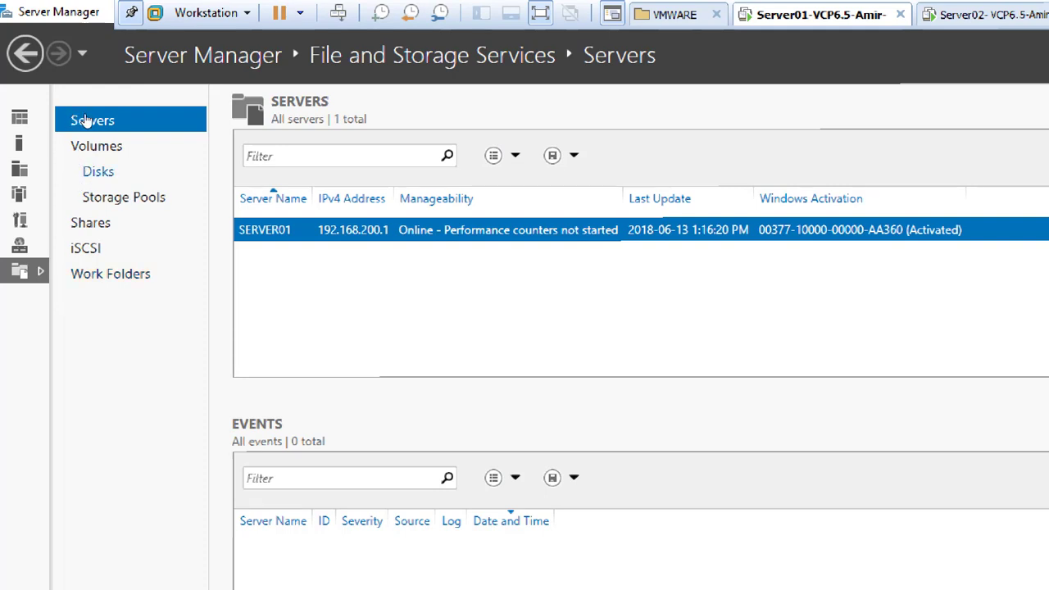
key(Down)
key(Down)
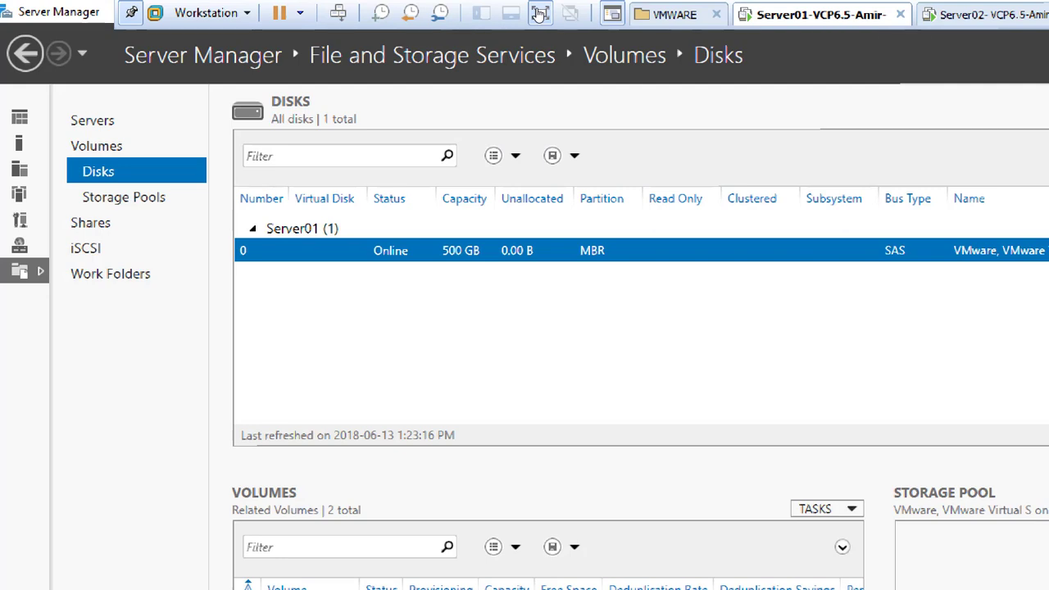
Step: Add a new 300 GB SCSI virtual hard disk, stored as a single file, to Server01
right_click(801, 14)
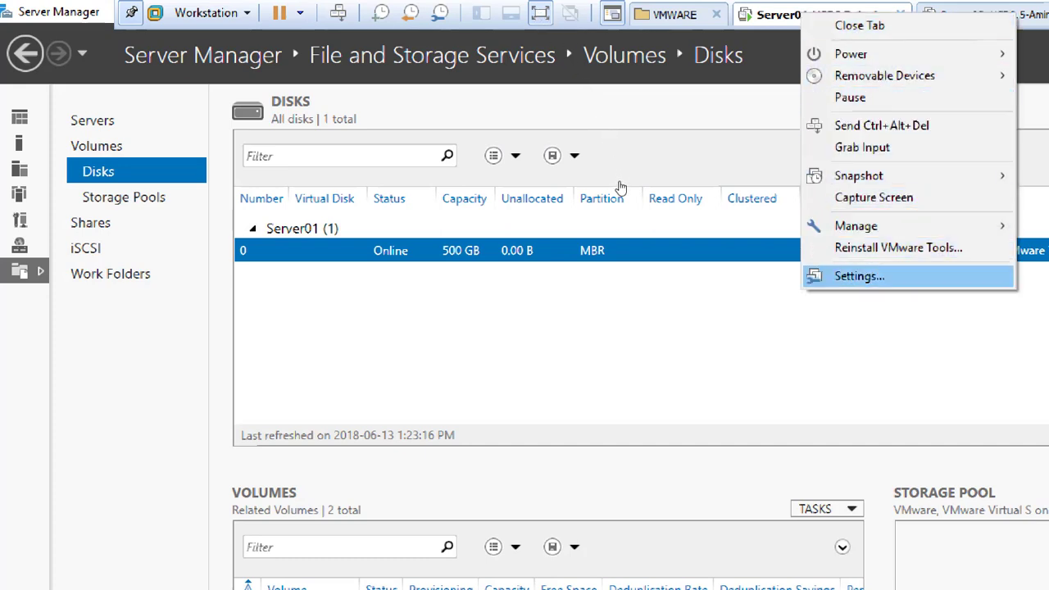
click(859, 277)
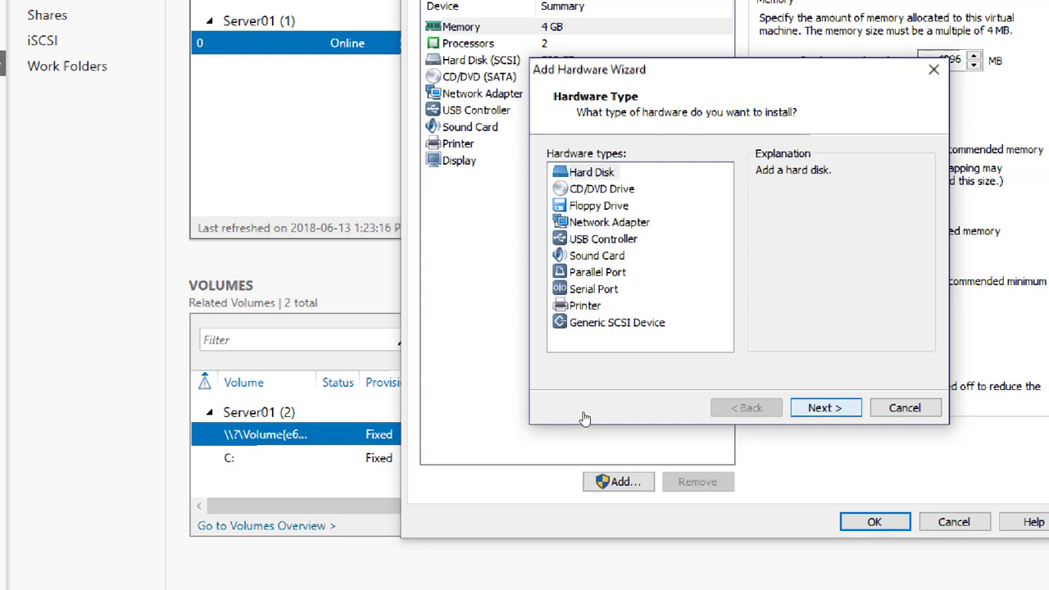
key(Return)
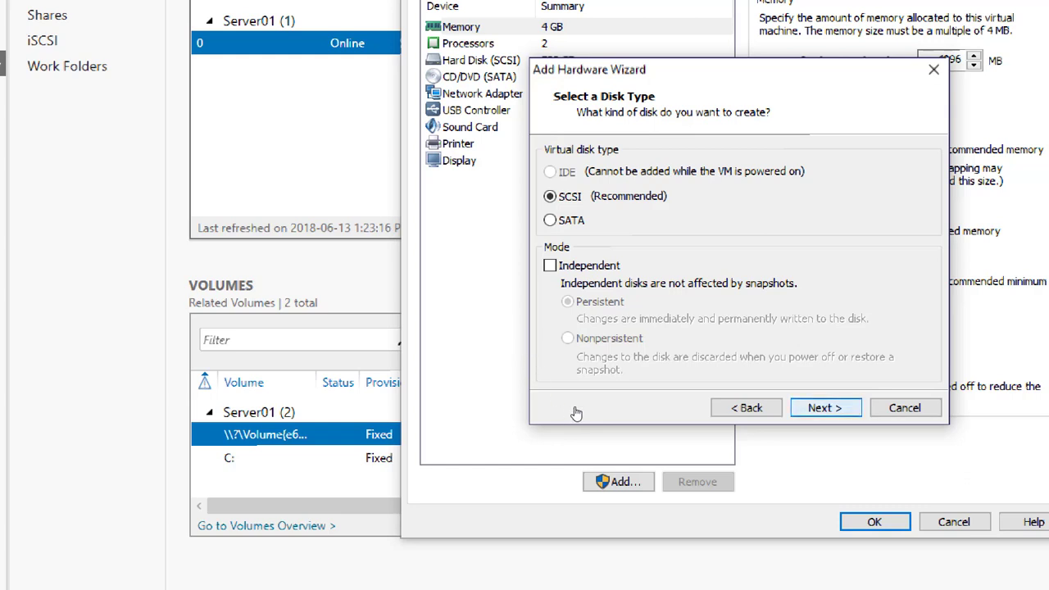
key(Return)
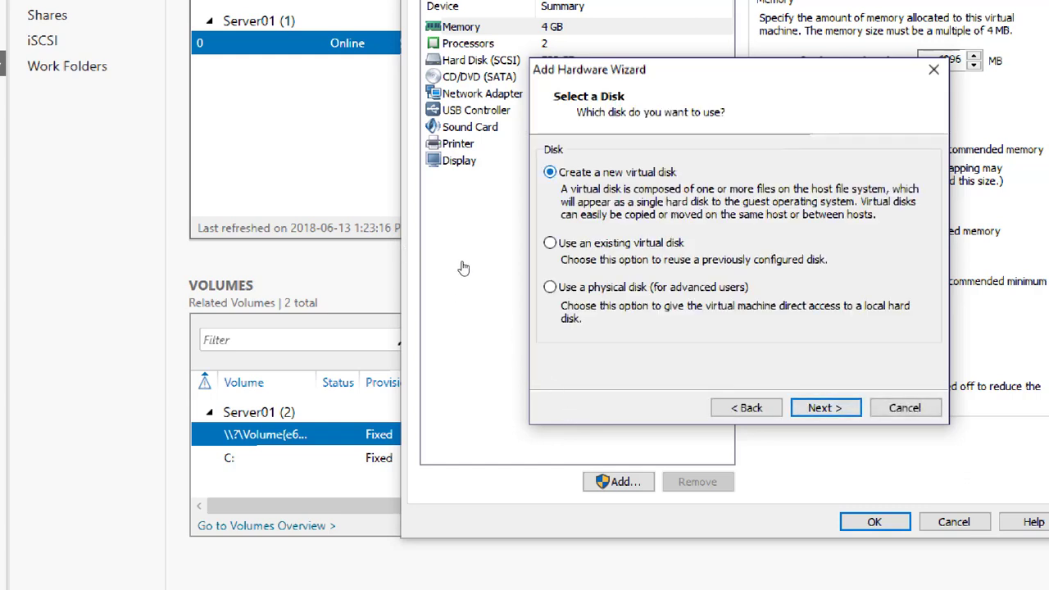
key(Return)
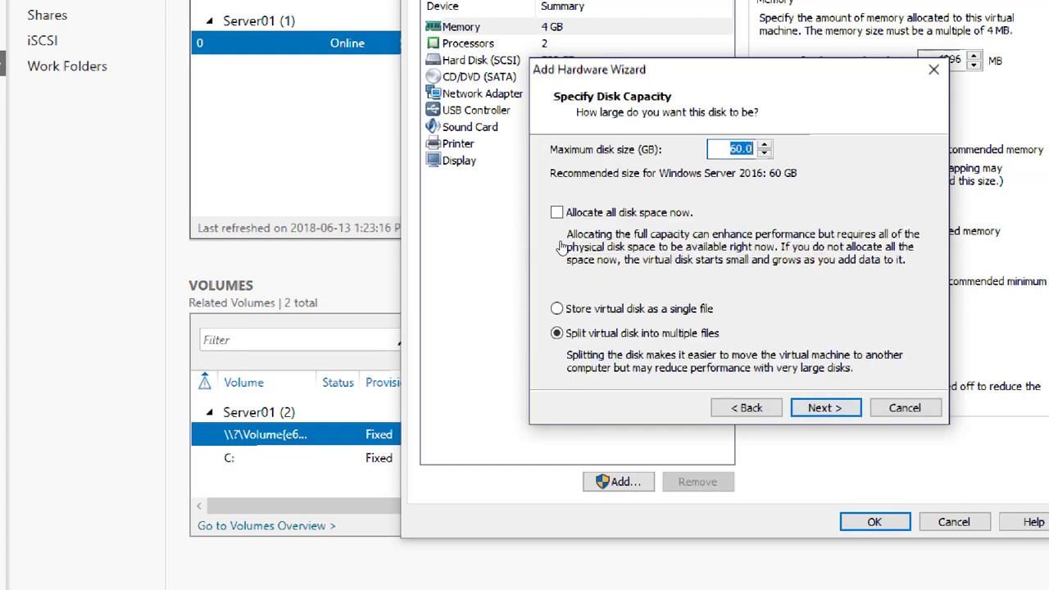
text(3)
click(556, 309)
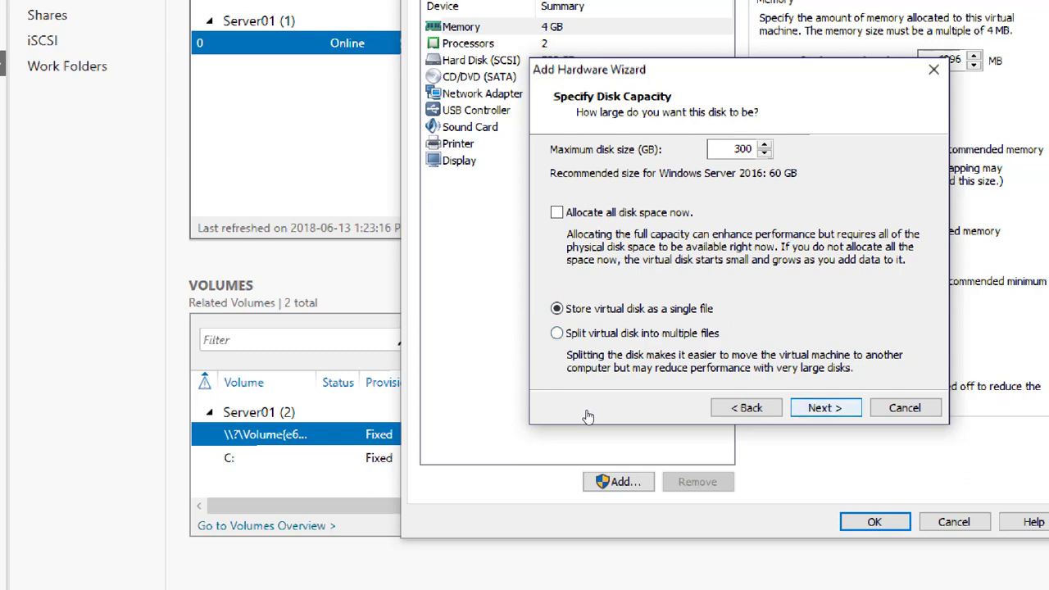
key(Return)
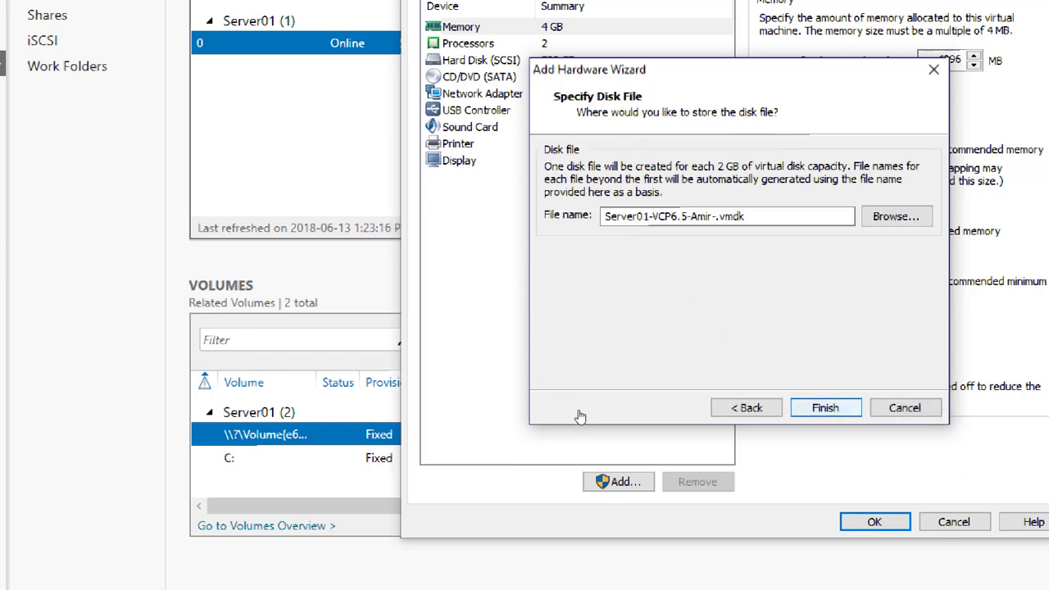
key(Return)
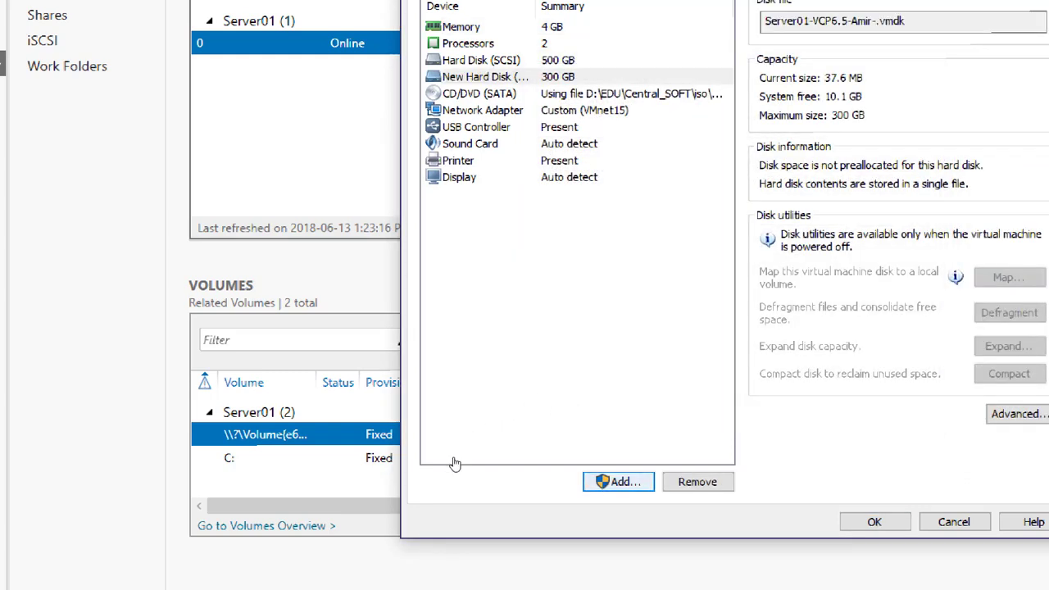
Step: Add a second 300 GB SCSI virtual disk stored as a single file
key(Return)
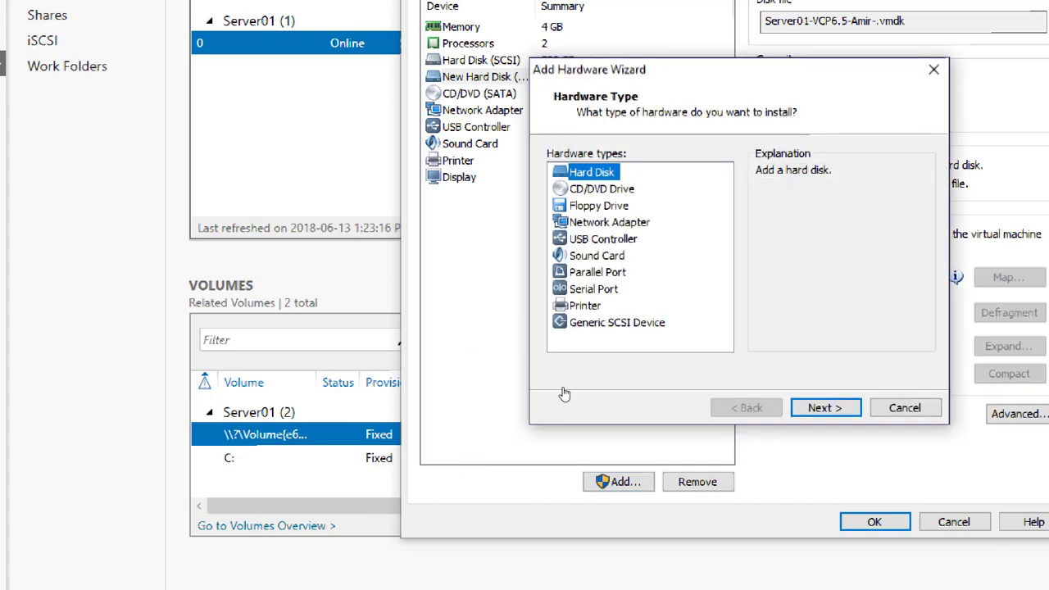
key(Return)
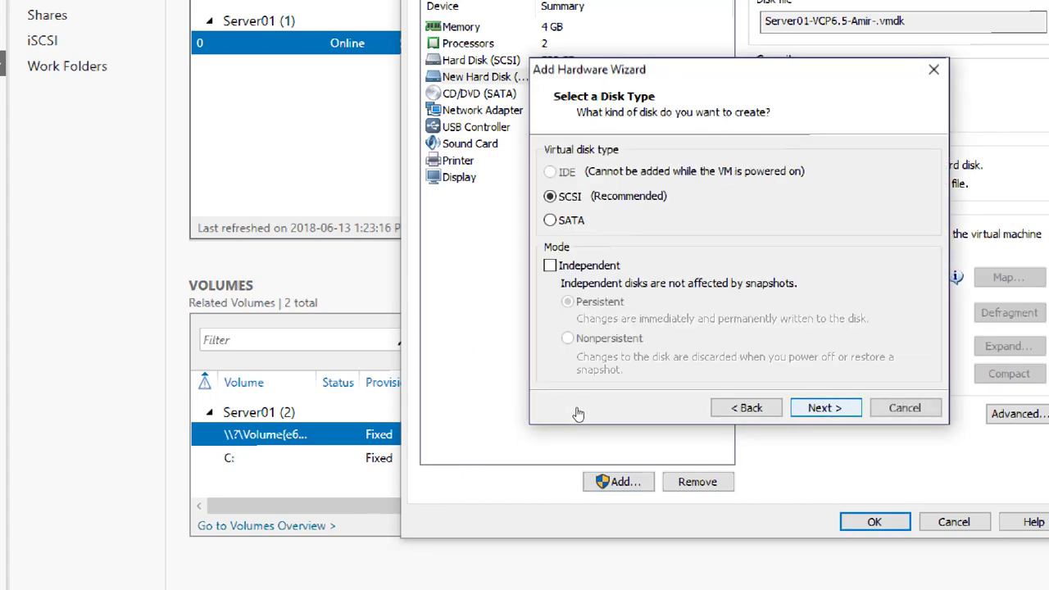
key(Return)
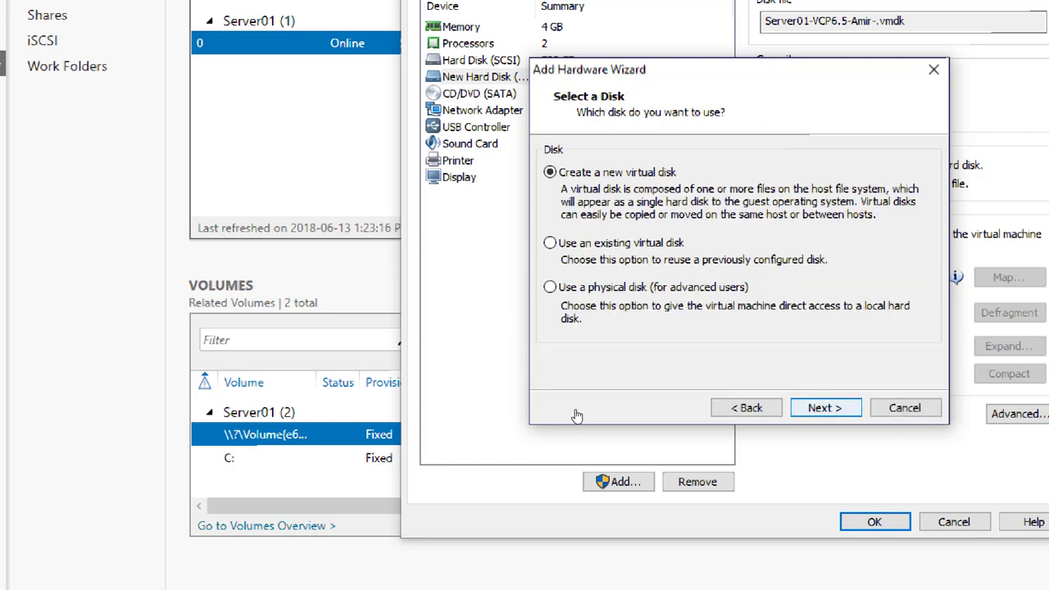
key(Return)
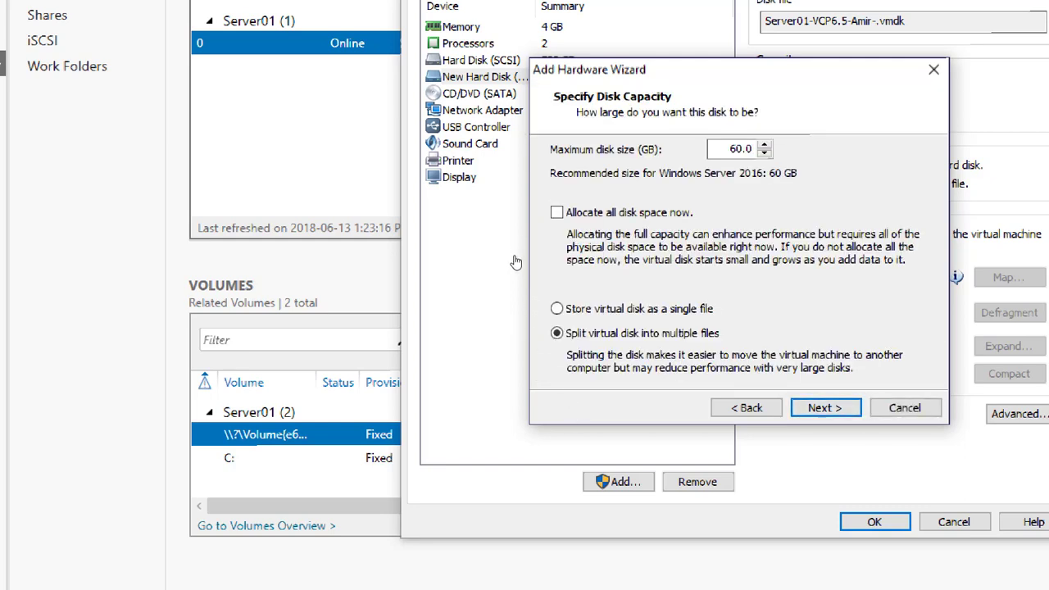
text(300)
click(557, 309)
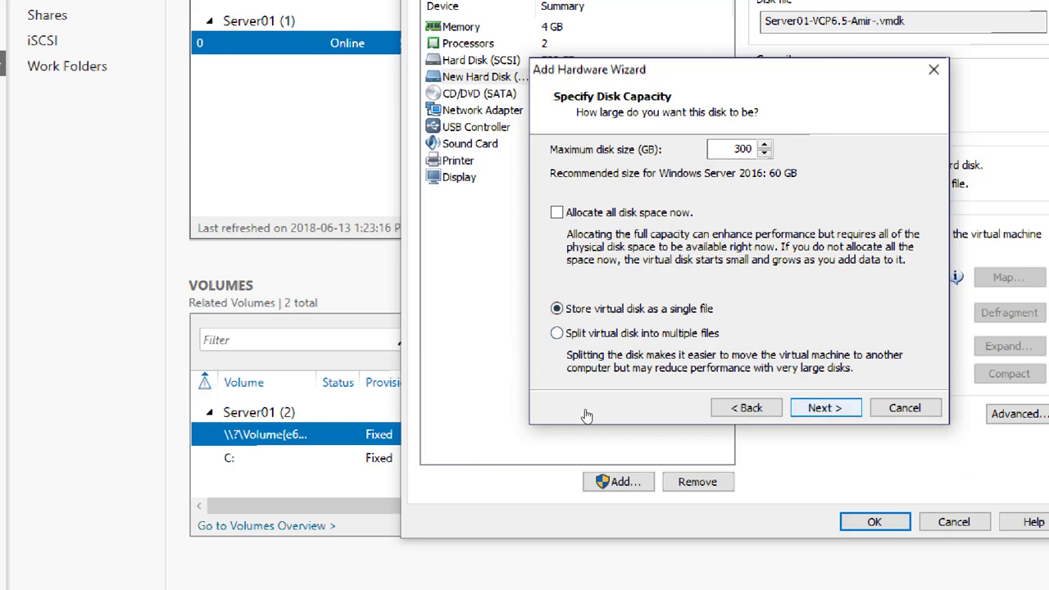
key(Return)
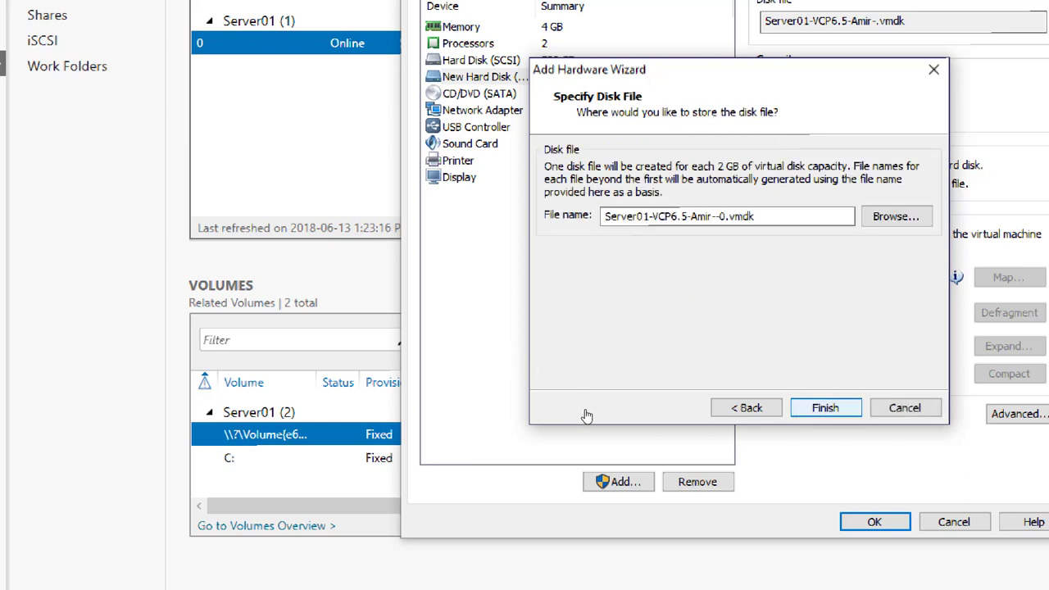
key(Return)
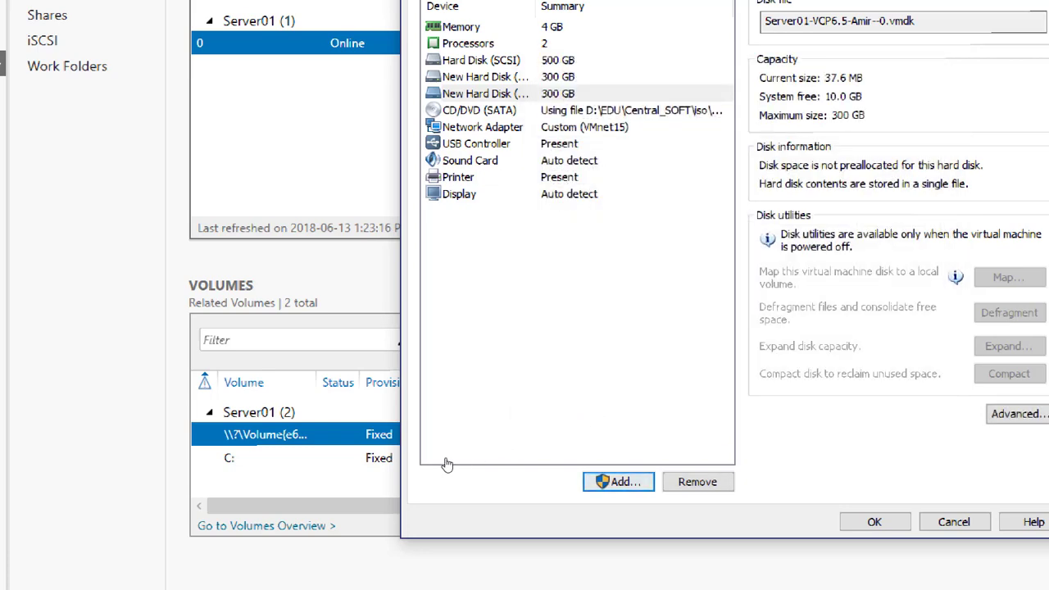
Step: Add a third 300 GB virtual disk and save the virtual machine settings
key(Return)
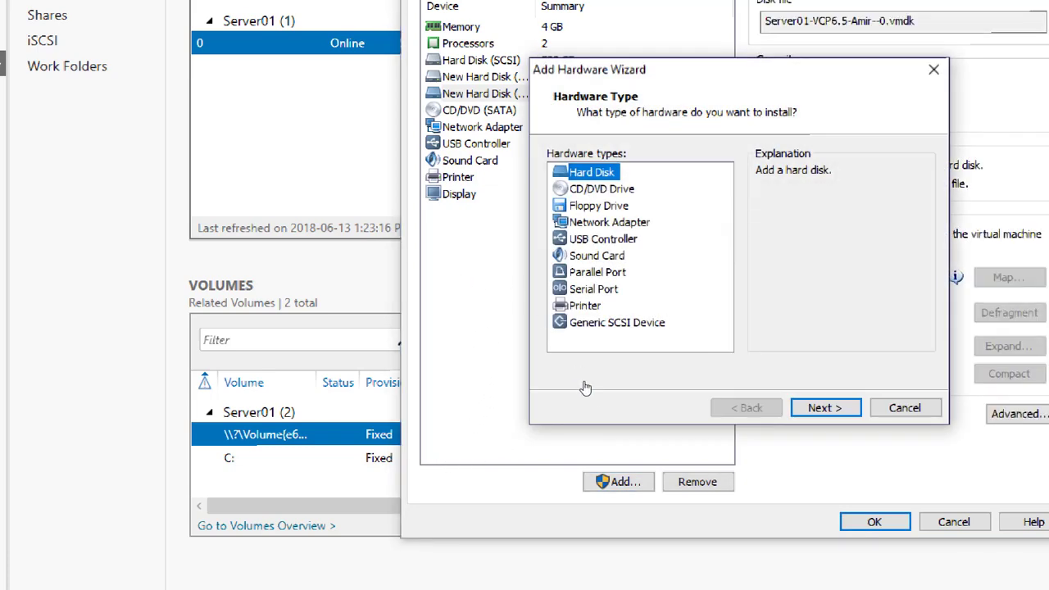
key(Return)
key(Return)
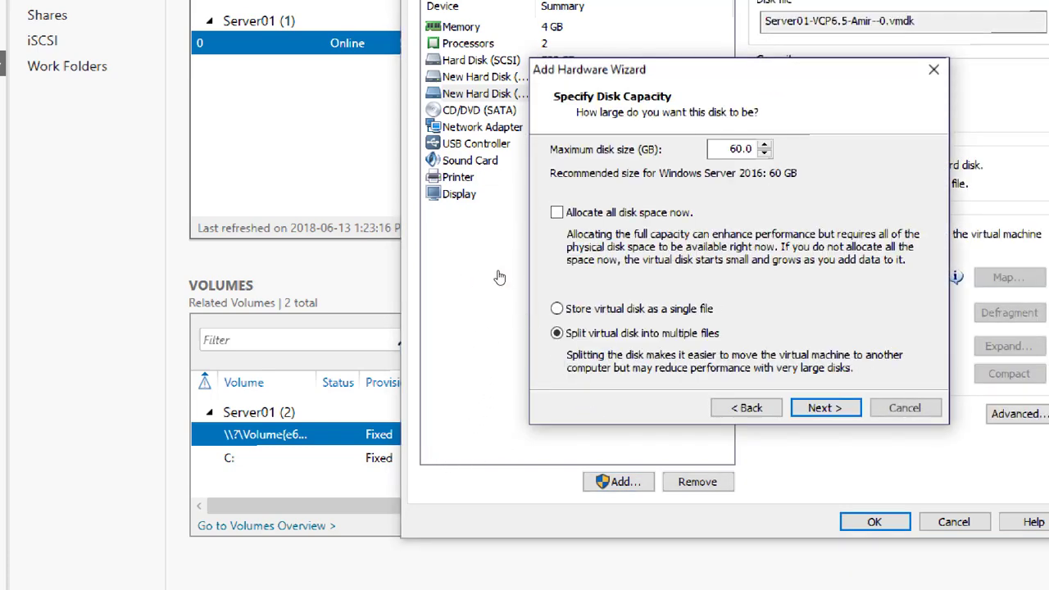
text(300)
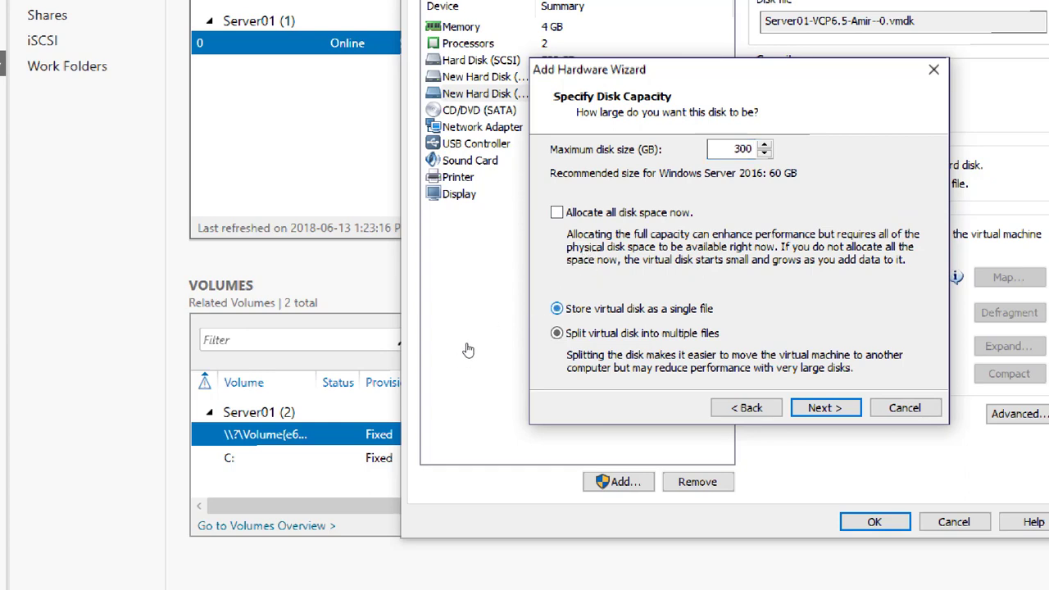
key(Return)
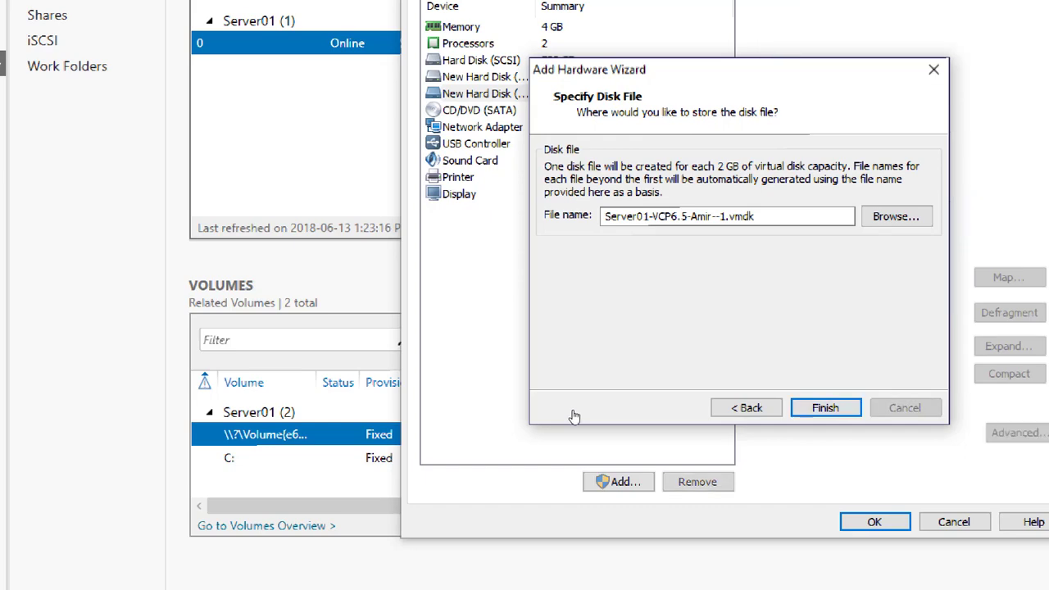
key(Return)
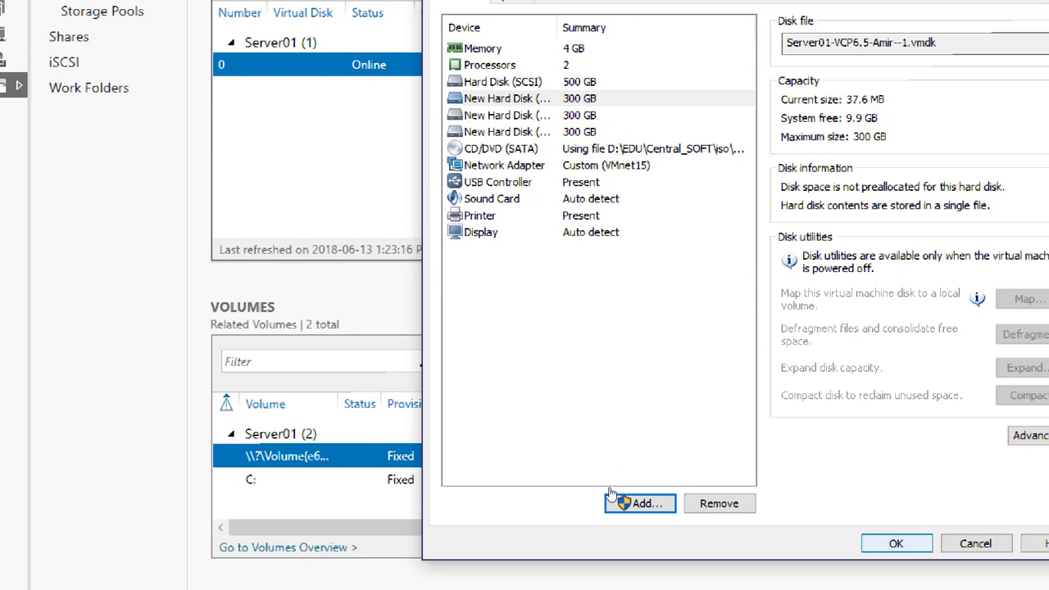
key(Return)
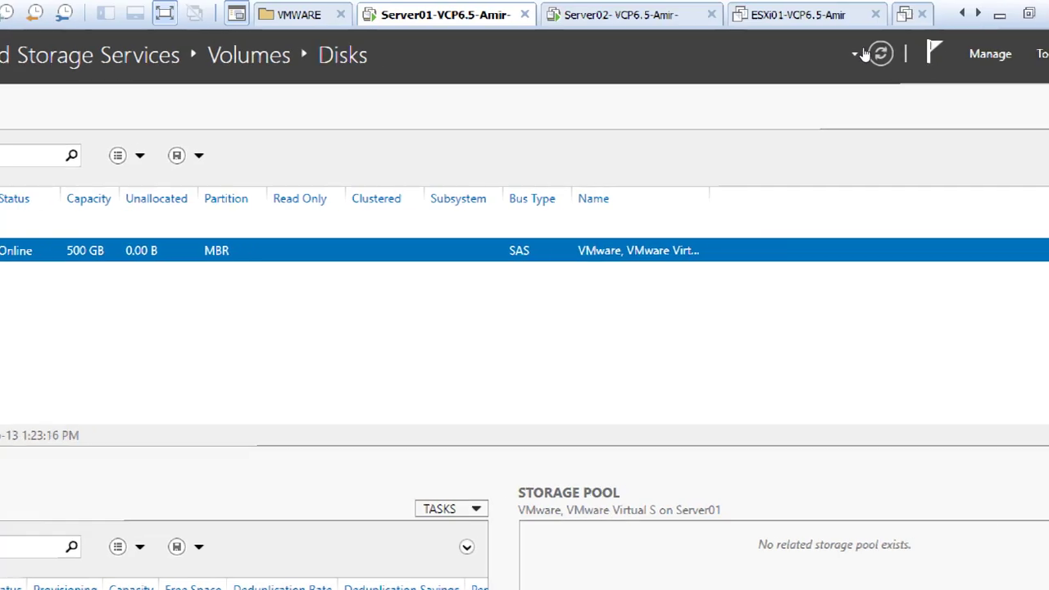
Step: Refresh the disk list to detect the new 300 GB disks and bring disk 1 online
click(879, 53)
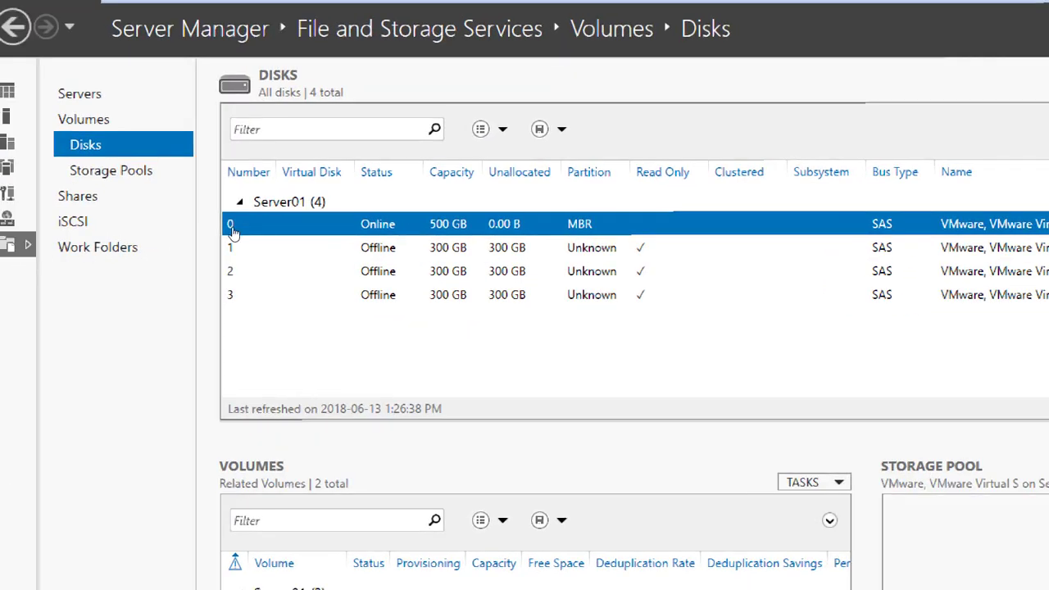
key(Down)
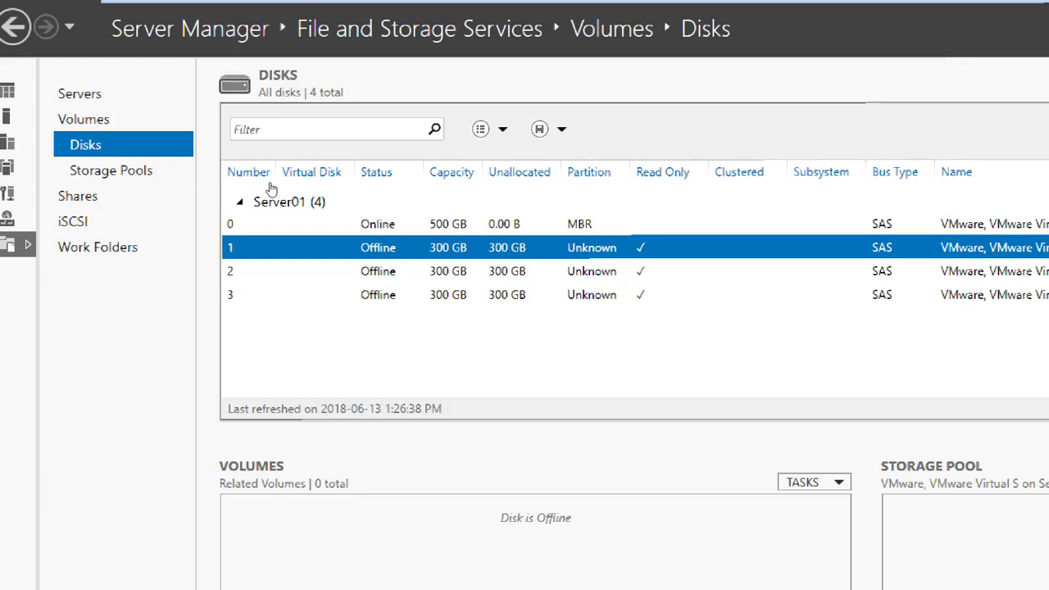
key(shift+F10)
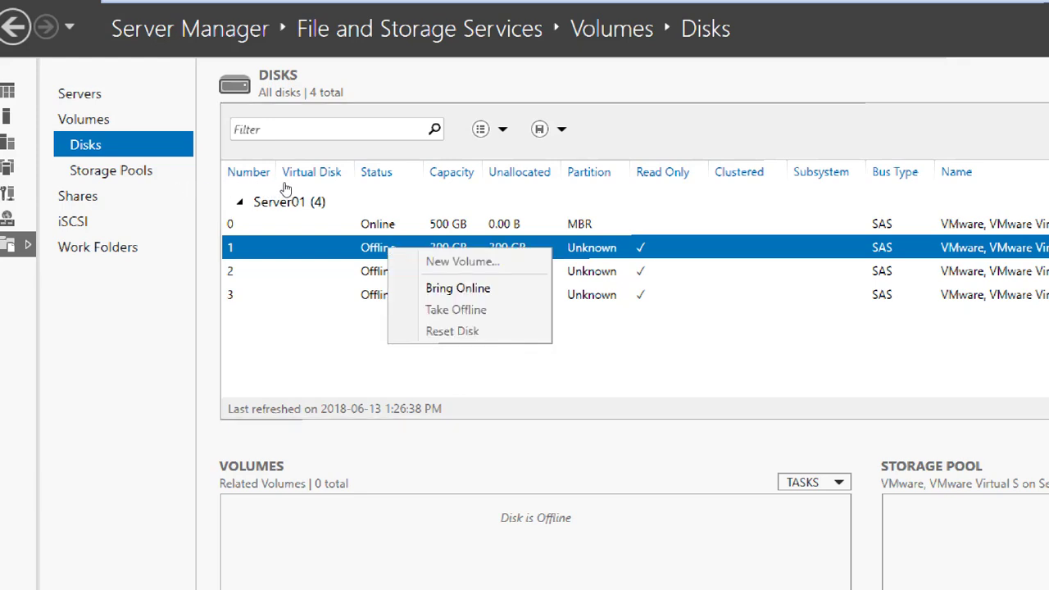
key(Down)
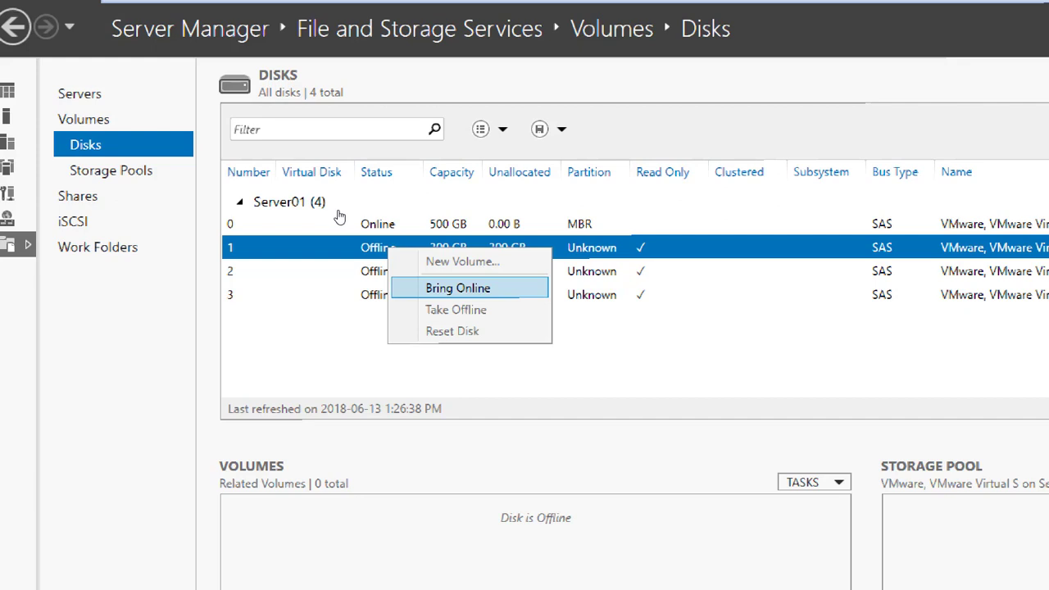
key(Return)
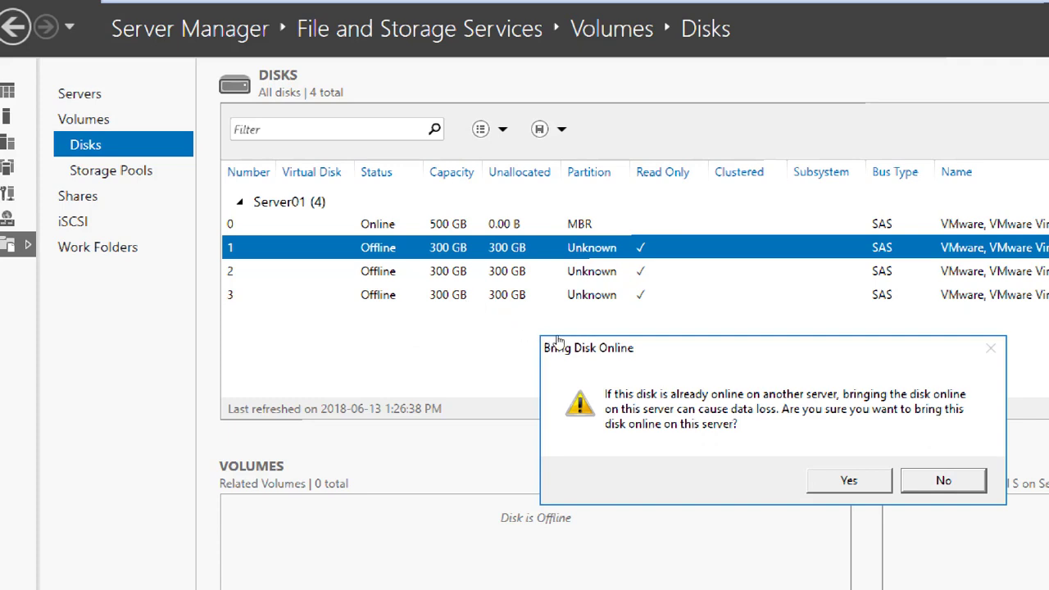
key(Left)
key(Return)
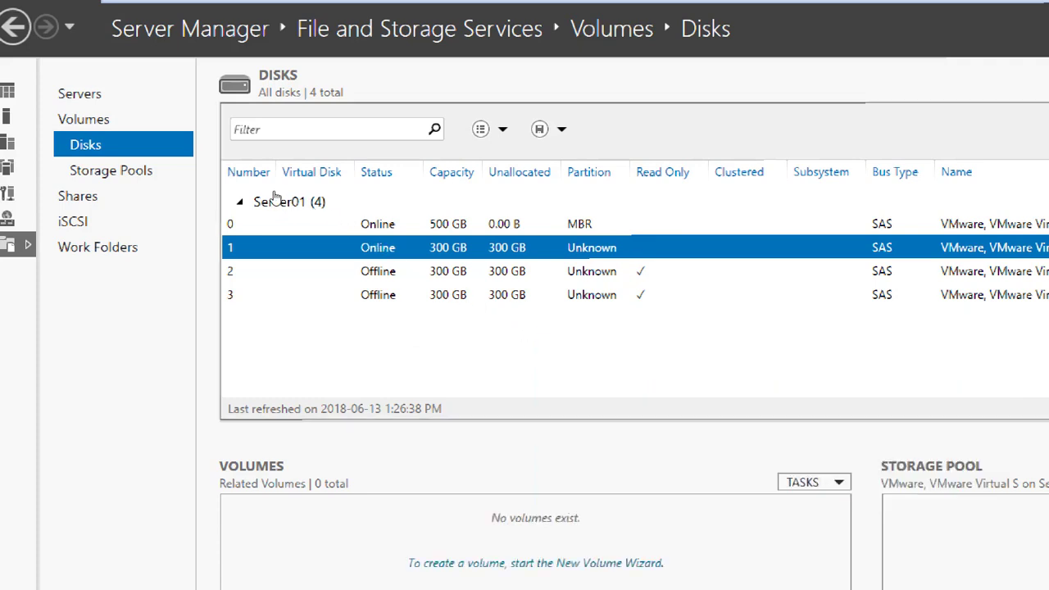
Step: Initialize disk 1 with the GPT partition style
key(shift+F10)
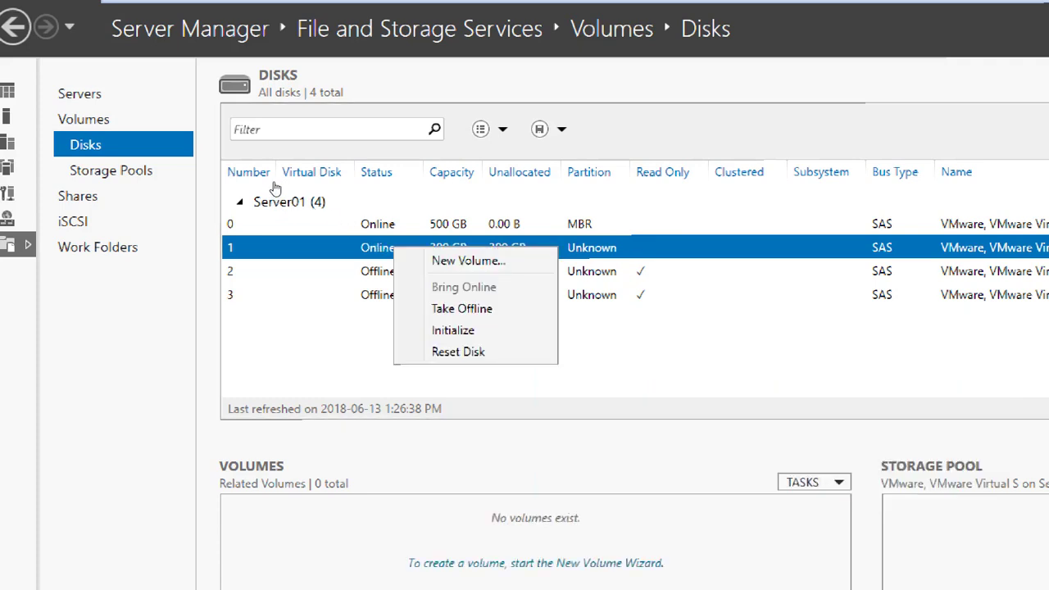
key(Escape)
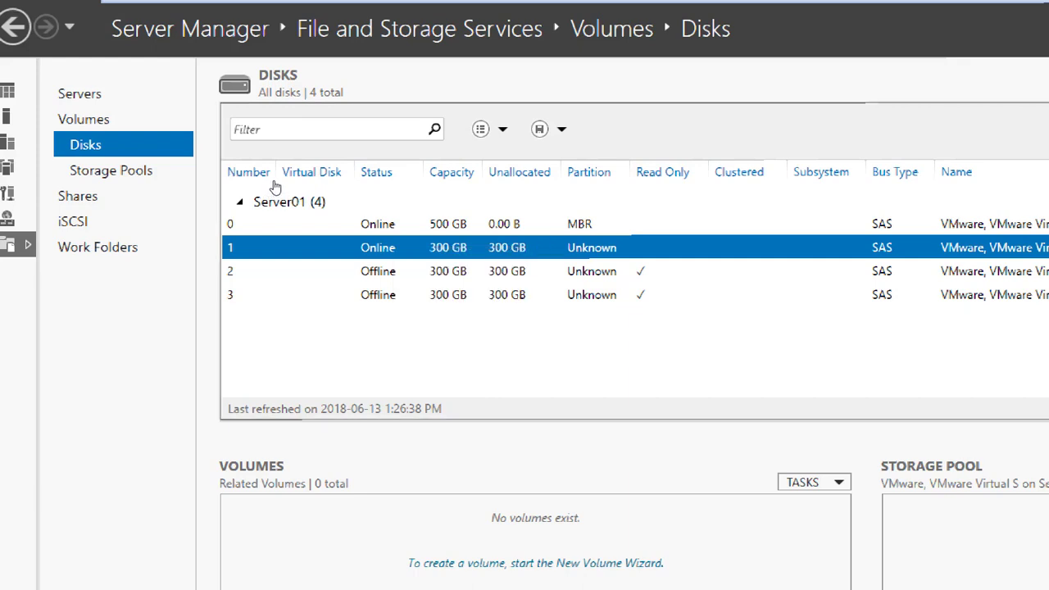
key(shift+F10)
key(Down)
key(Down)
key(Down)
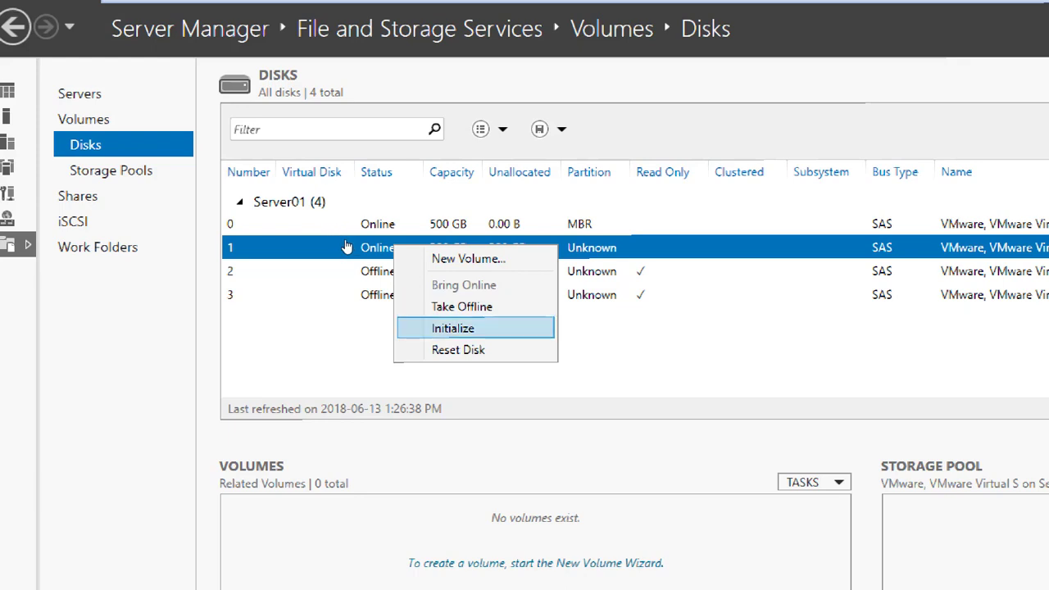
key(Return)
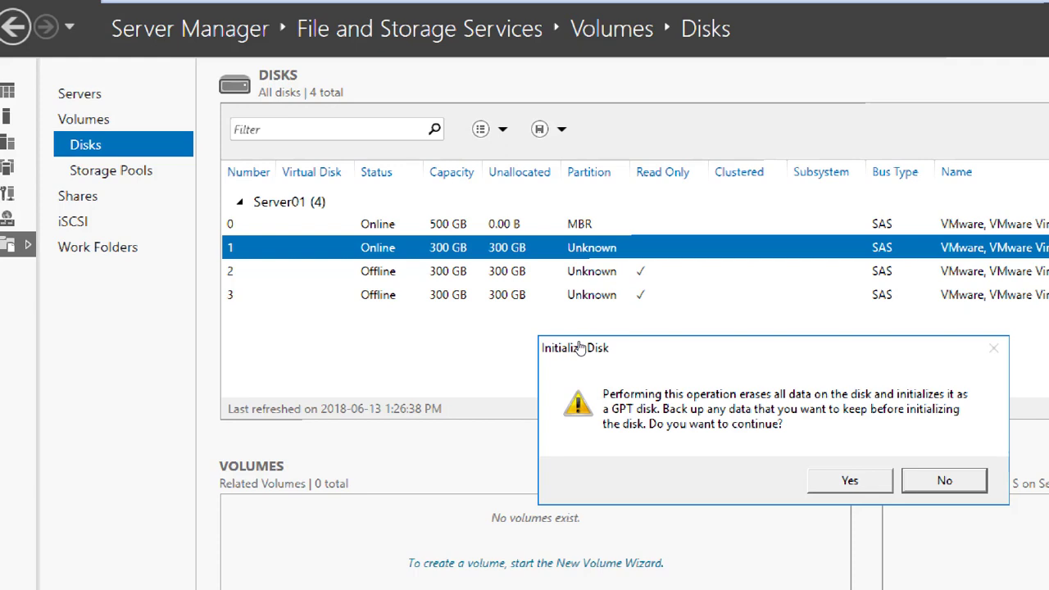
key(Return)
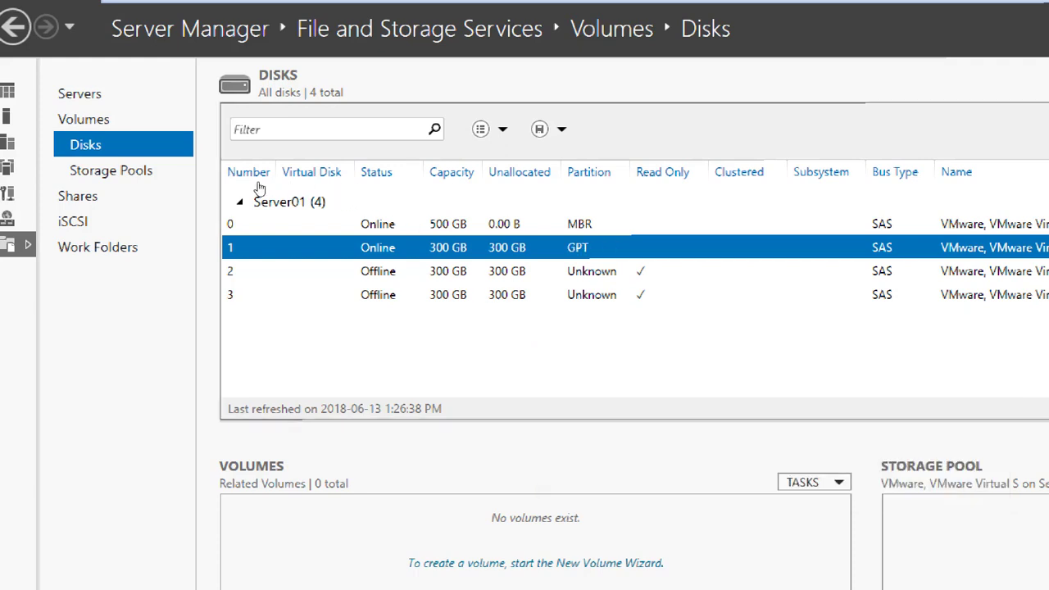
key(shift+F10)
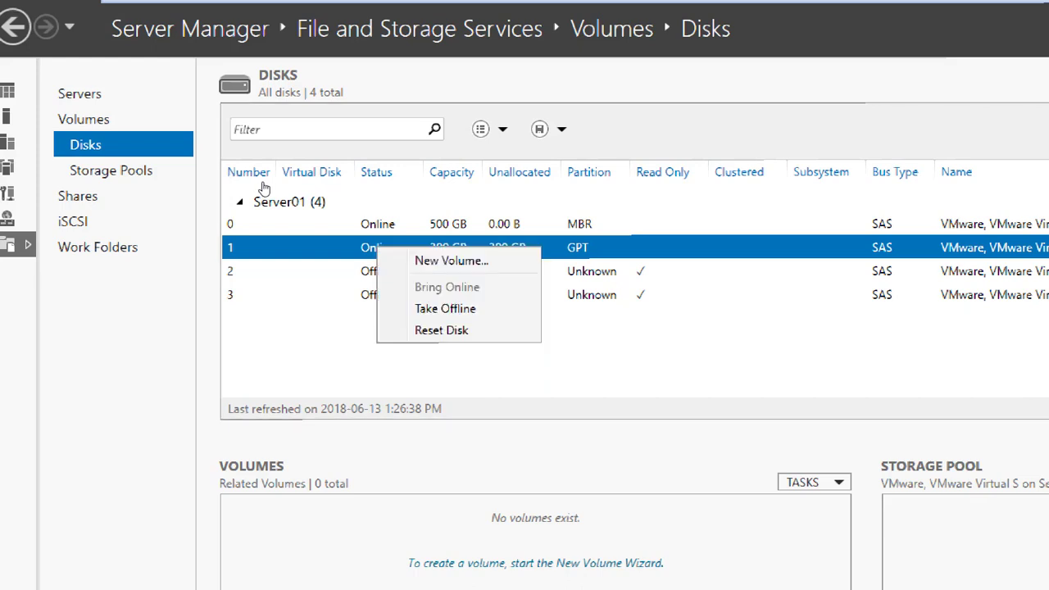
key(Down)
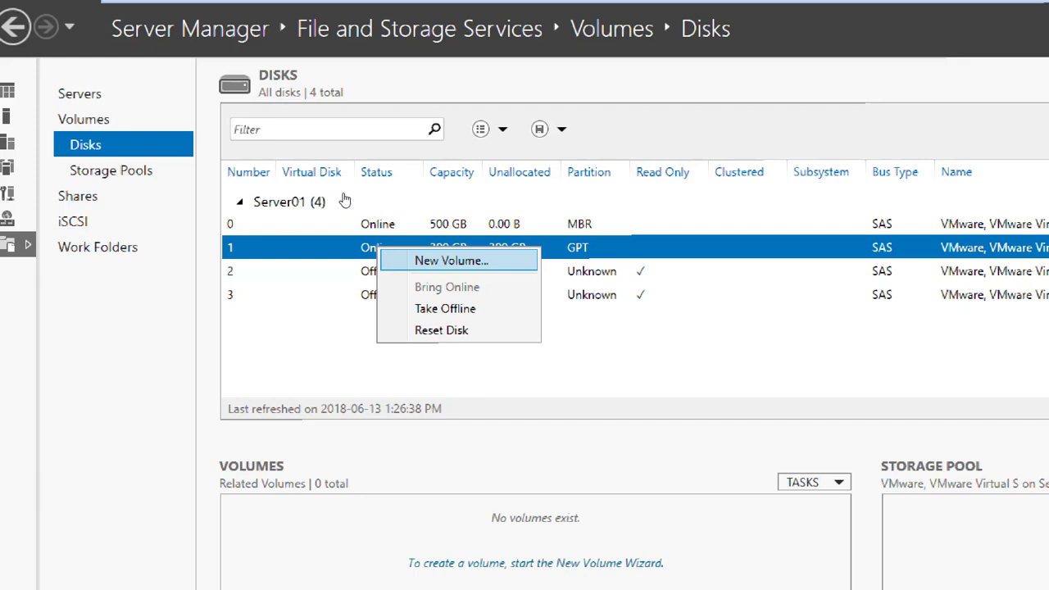
Step: Create a full-size 300 GB NTFS volume labelled LUN01 on drive E on disk 1
key(Return)
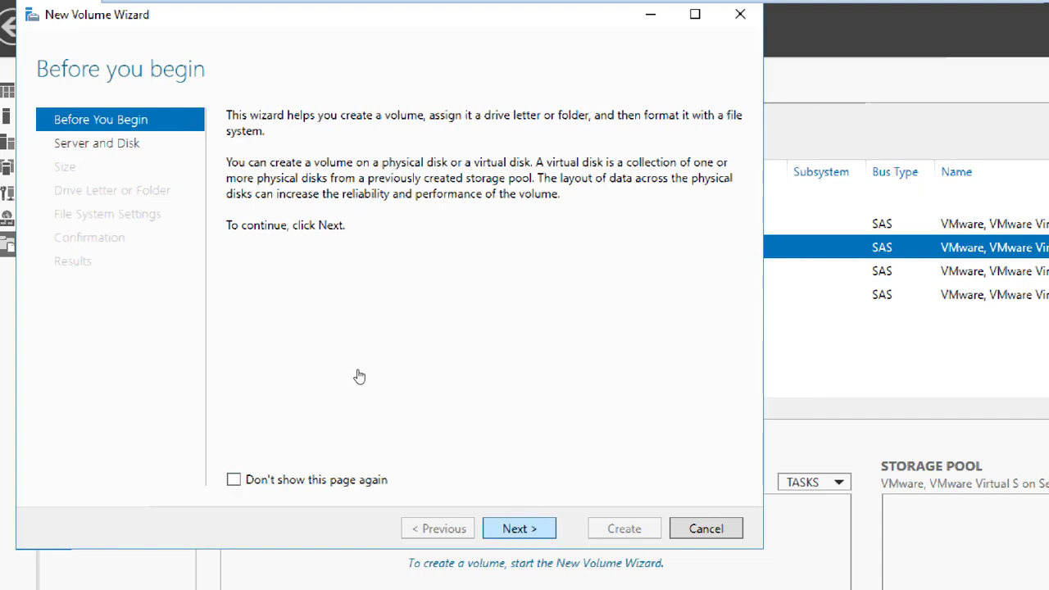
key(Return)
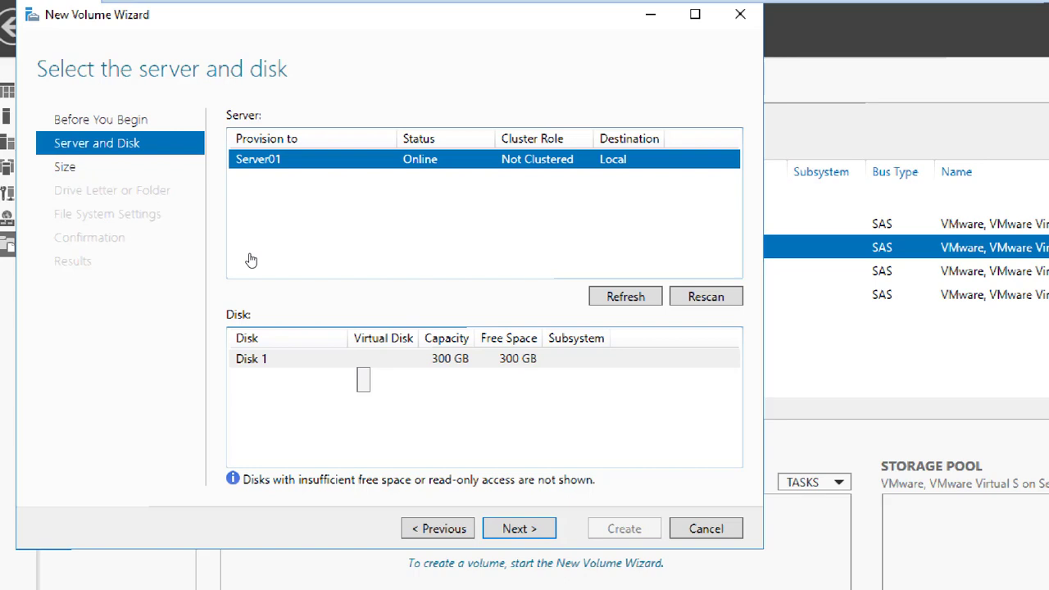
click(358, 359)
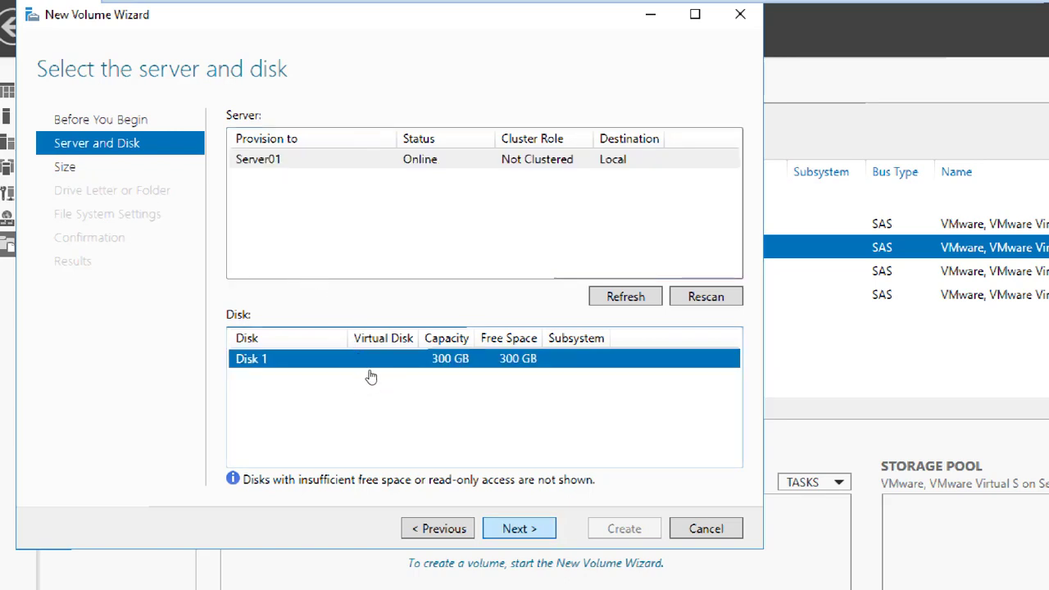
key(Return)
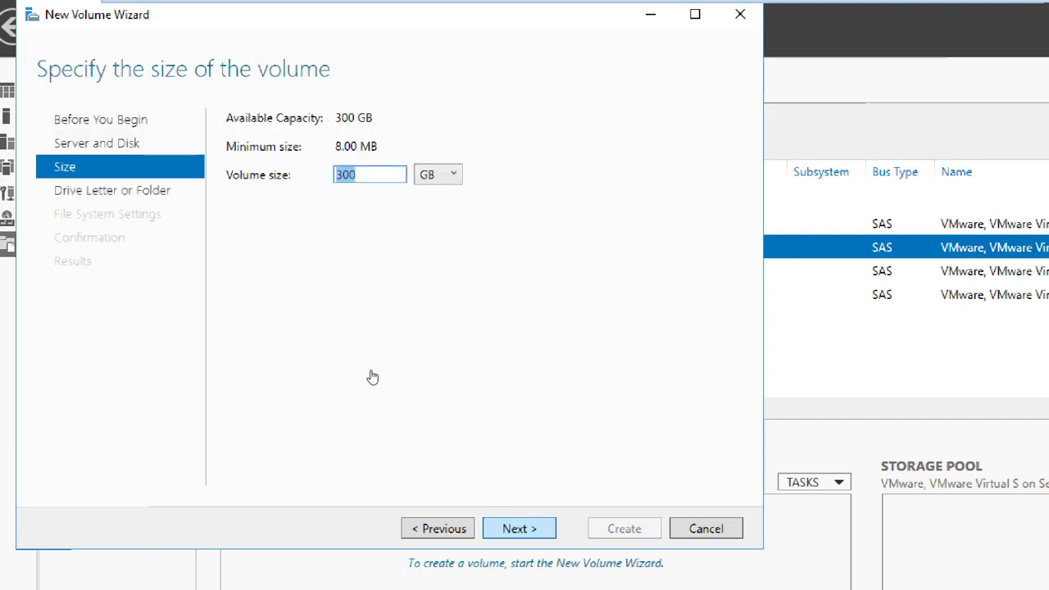
key(Return)
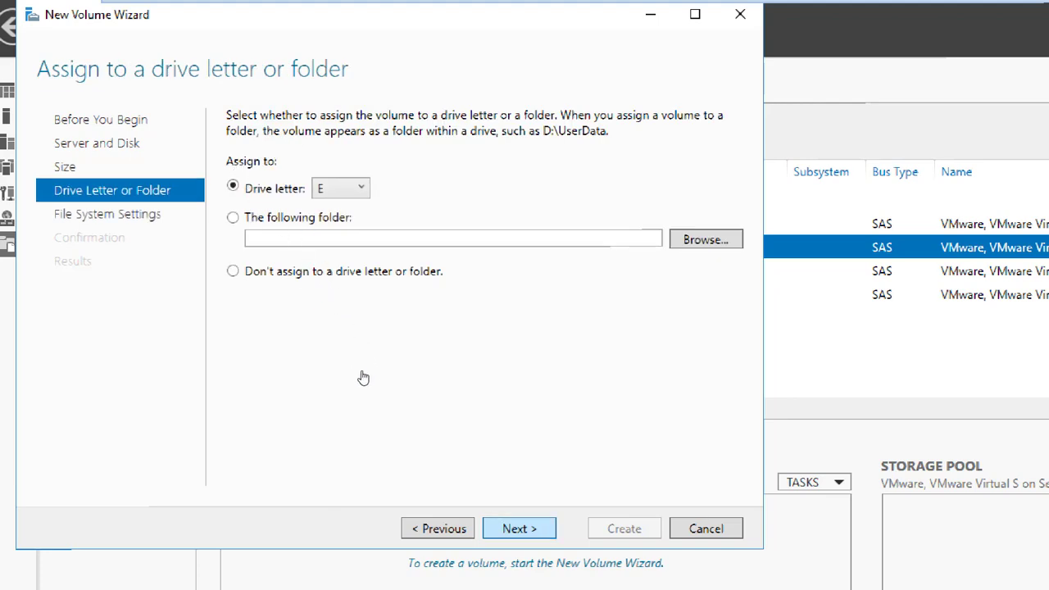
key(Return)
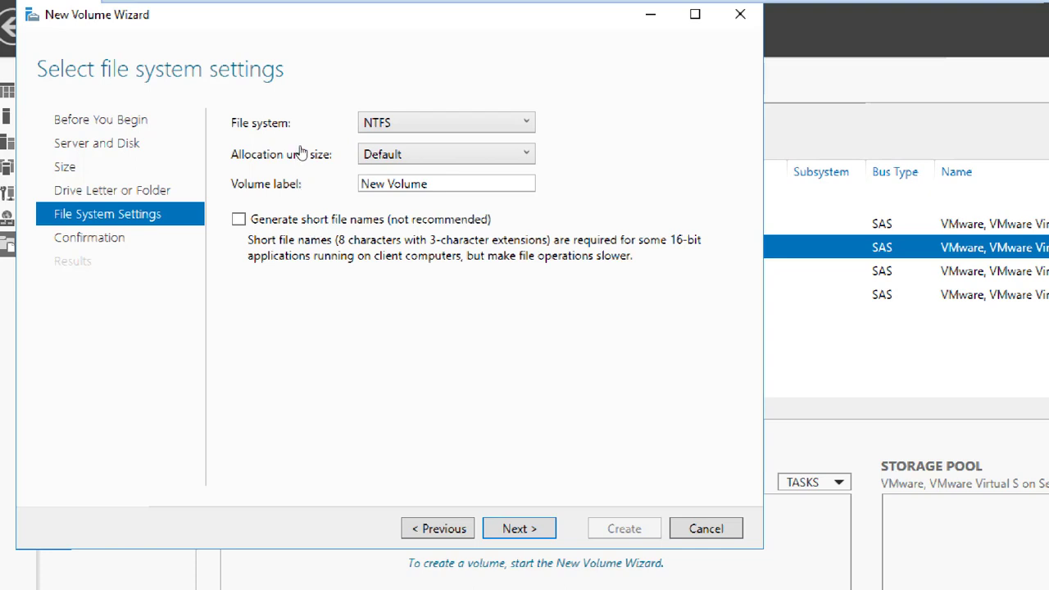
key(Tab)
text(L)
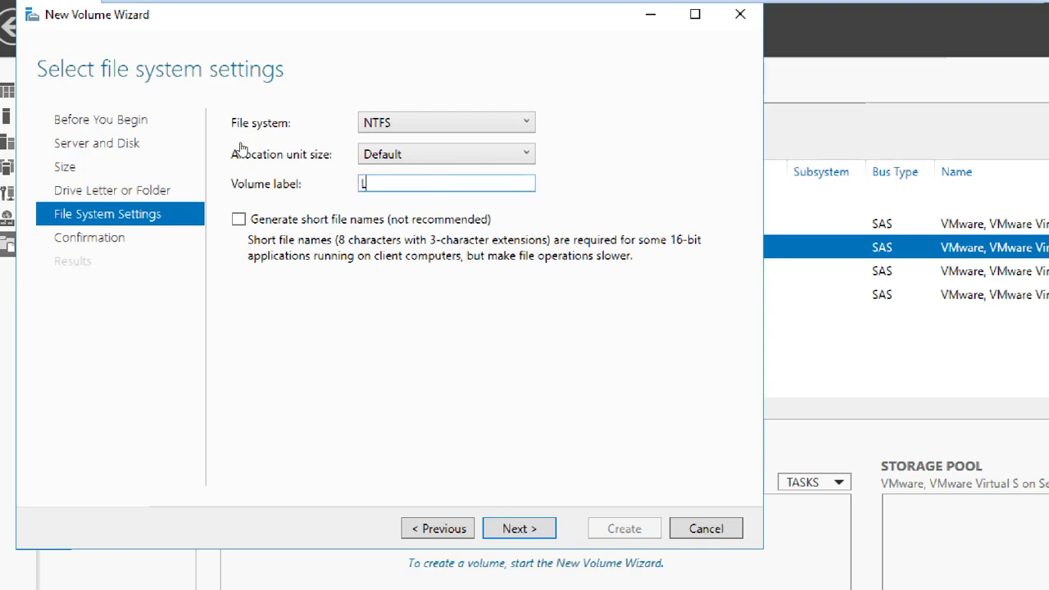
text(UN01)
key(Return)
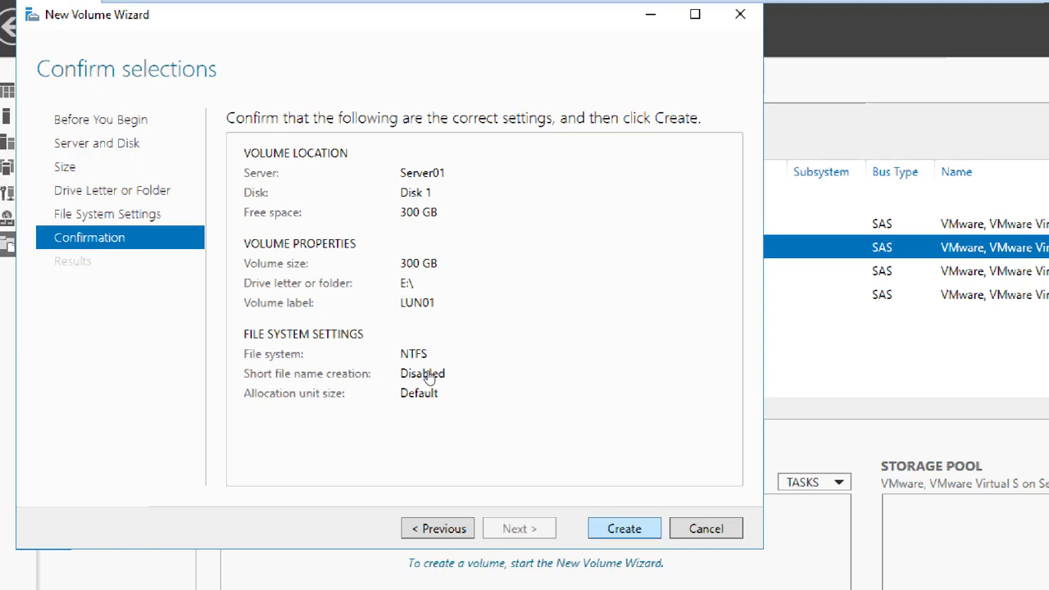
key(Return)
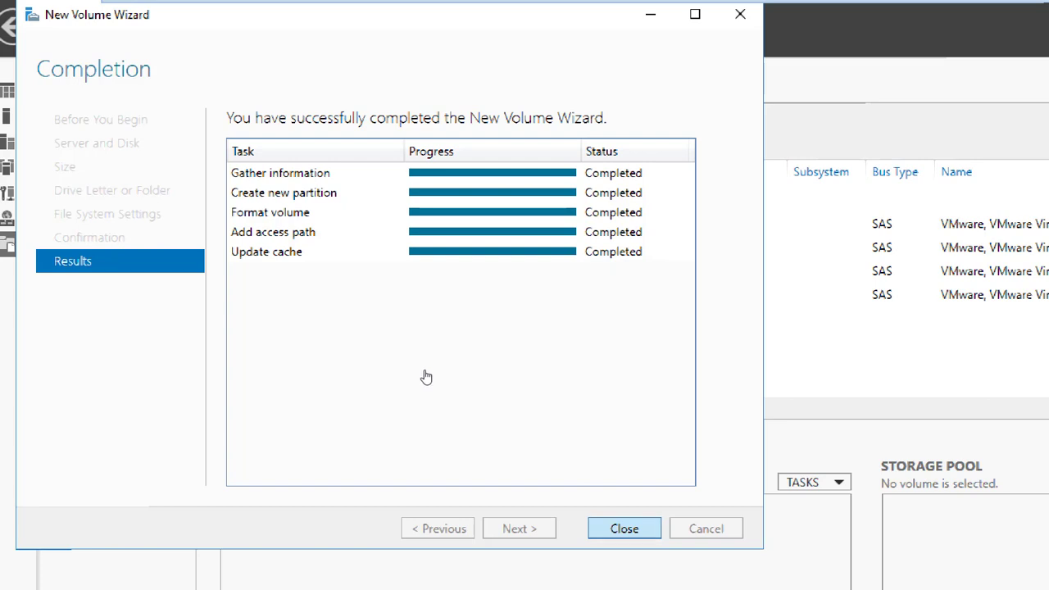
key(Return)
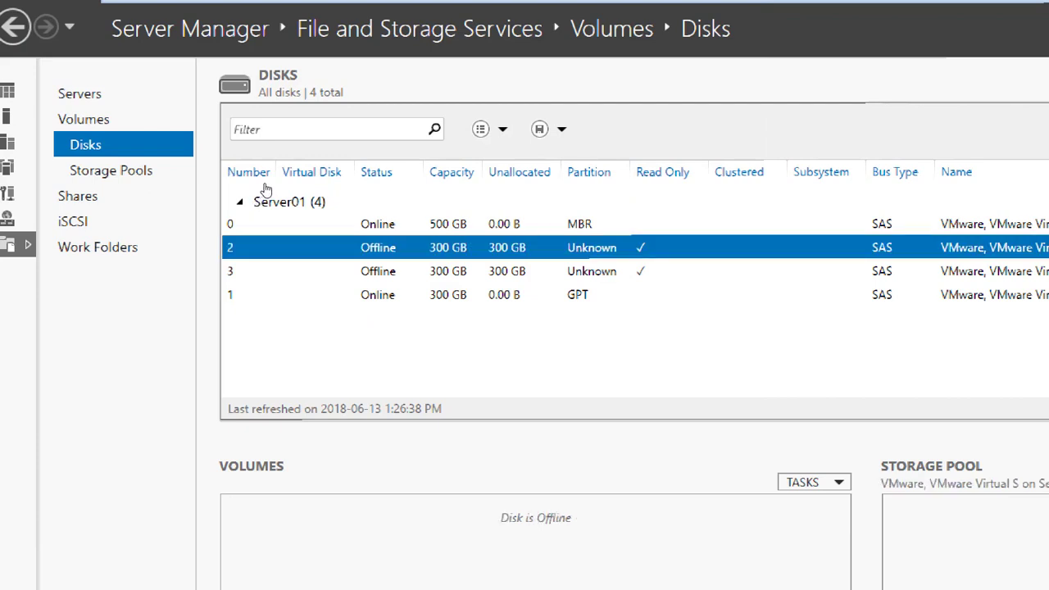
Step: Bring disk 2 online
key(shift+F10)
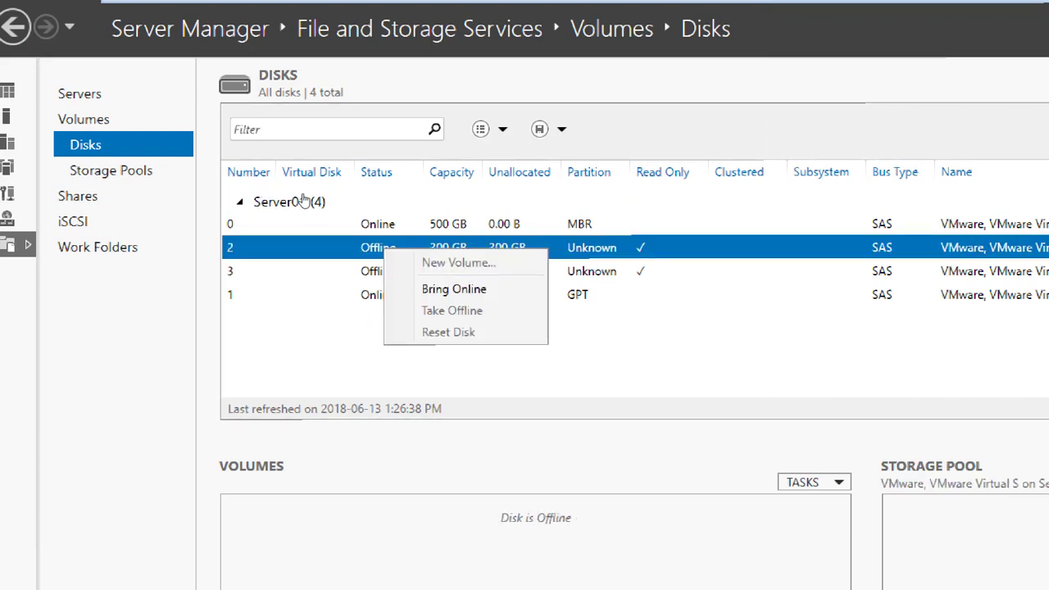
key(Down)
key(Return)
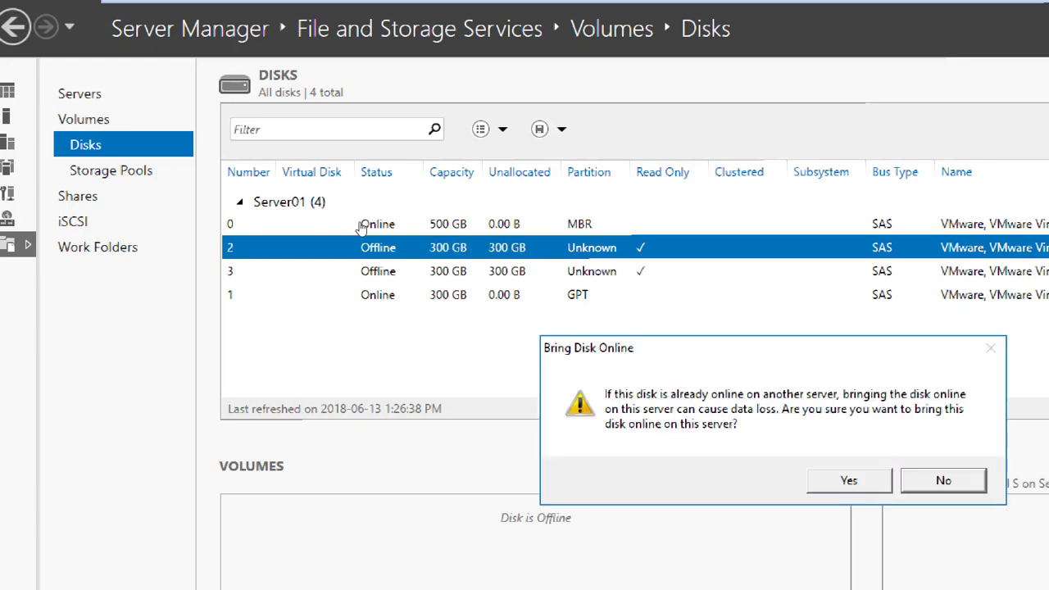
key(Left)
key(Return)
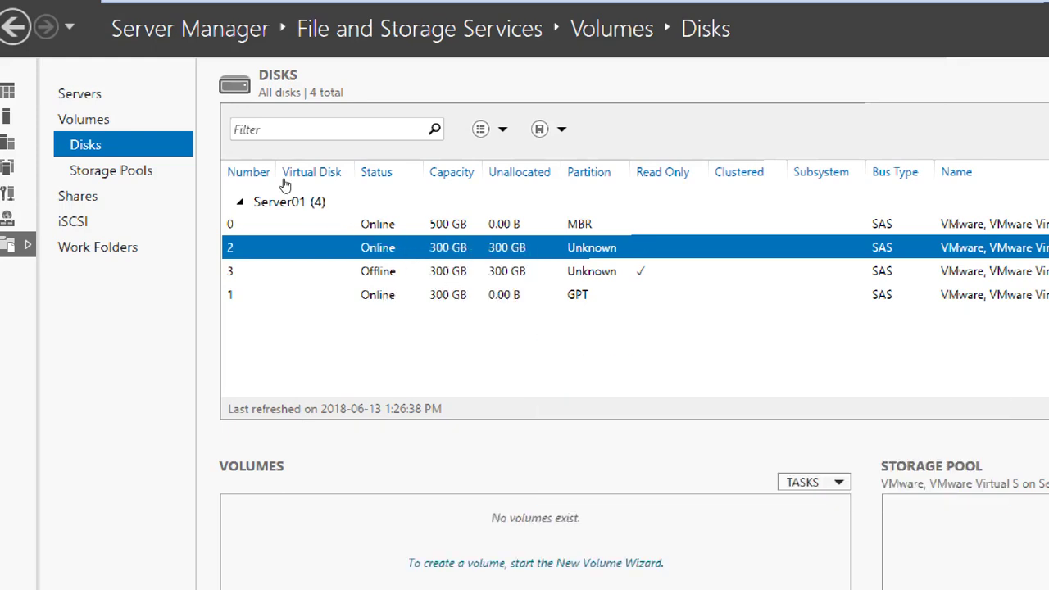
Step: Initialize disk 2 as GPT
key(shift+F10)
key(Down)
key(Down)
key(Down)
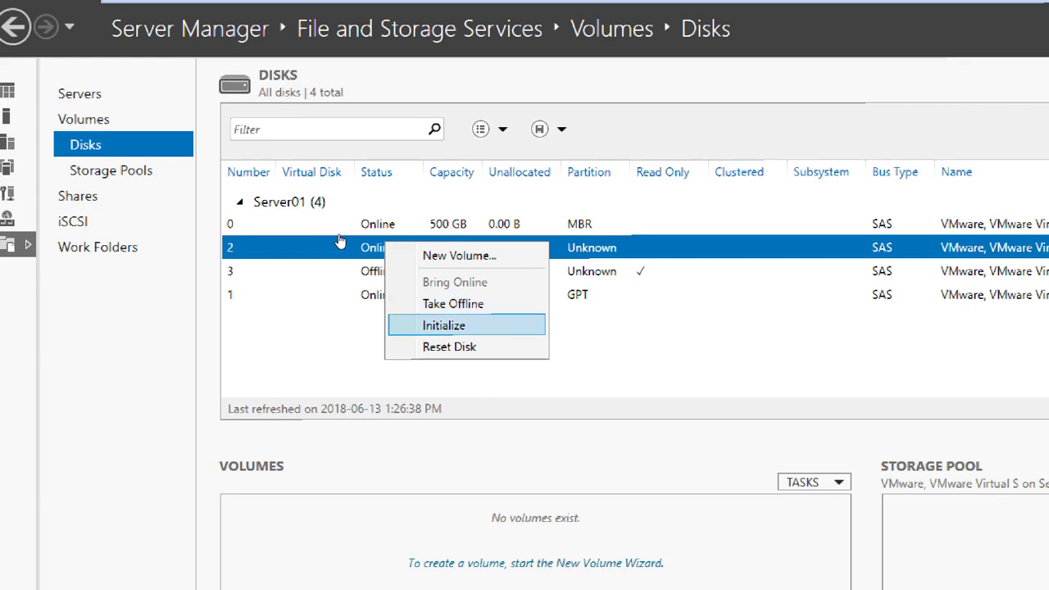
key(Return)
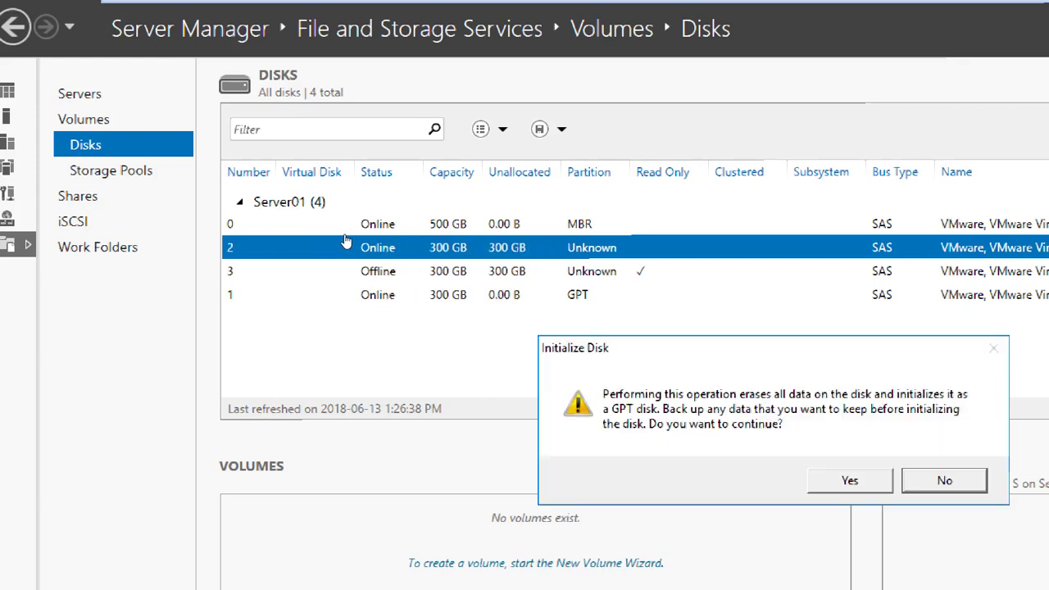
key(Left)
key(Return)
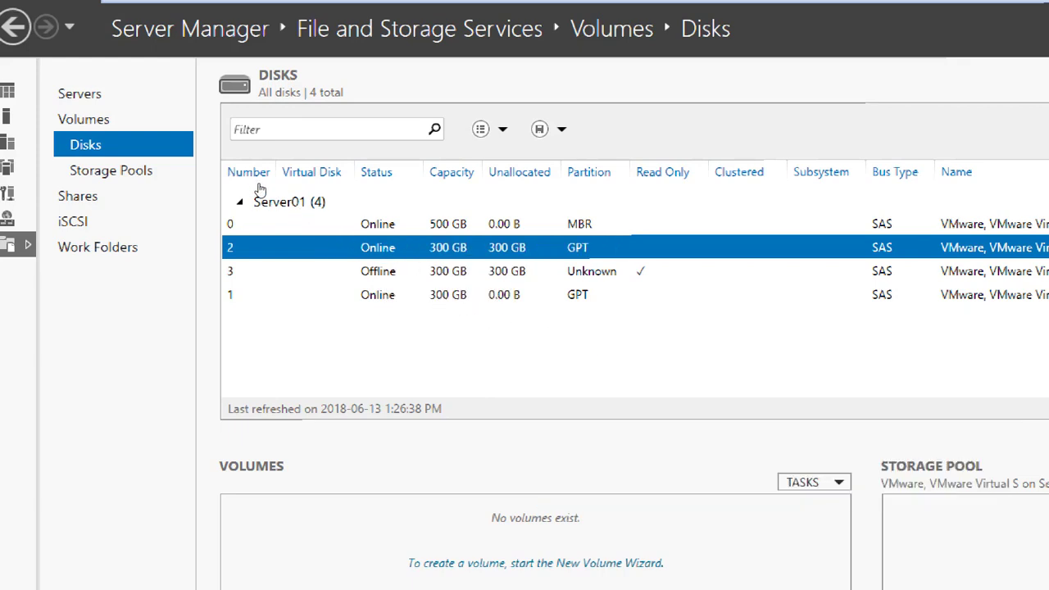
key(shift+F10)
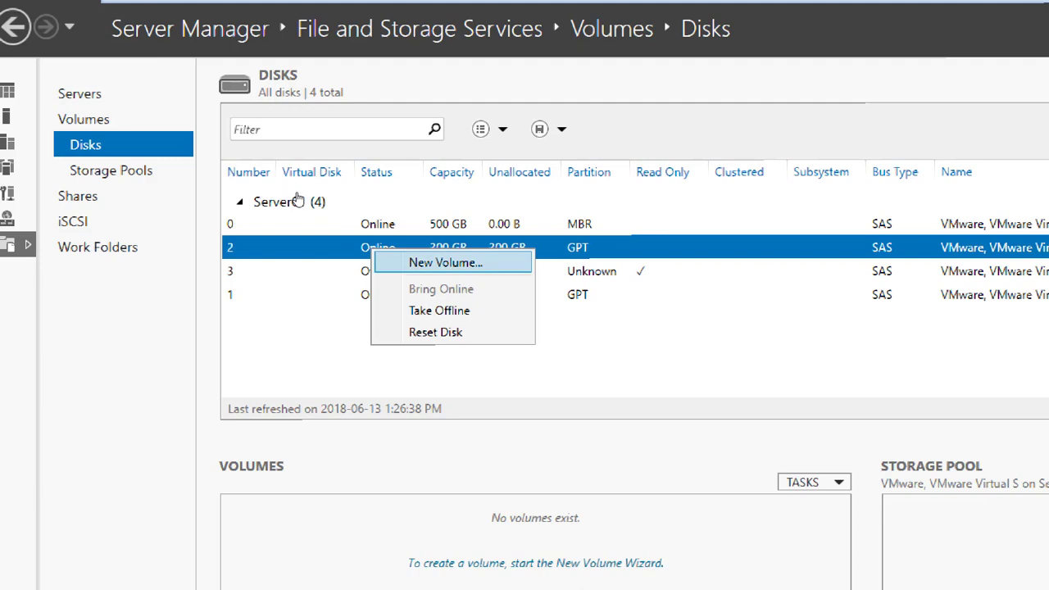
Step: Create a full-size 300 GB NTFS volume labelled LUN02 on drive F on disk 2
key(Return)
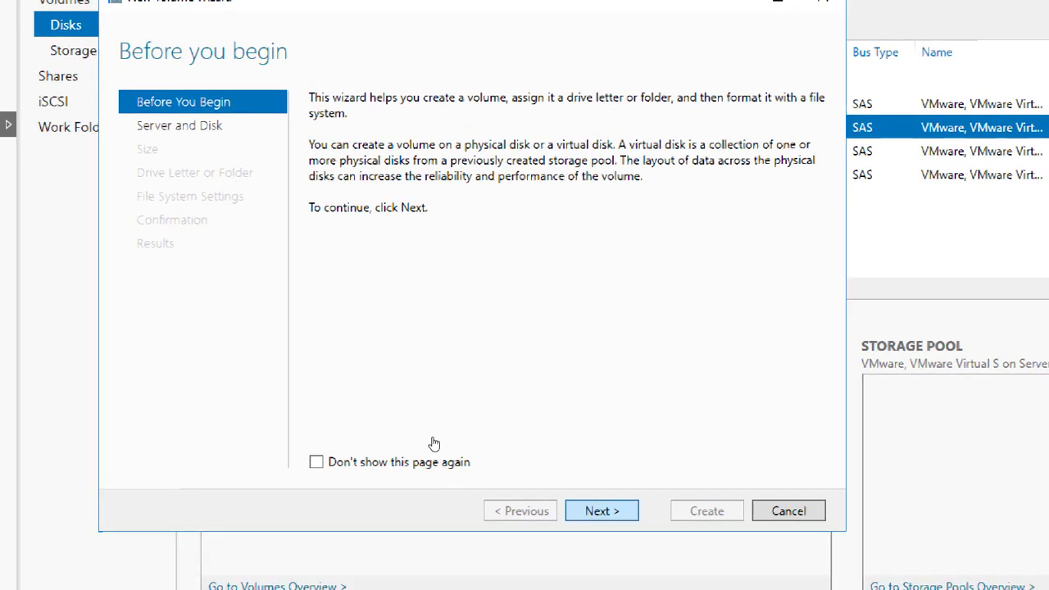
key(Return)
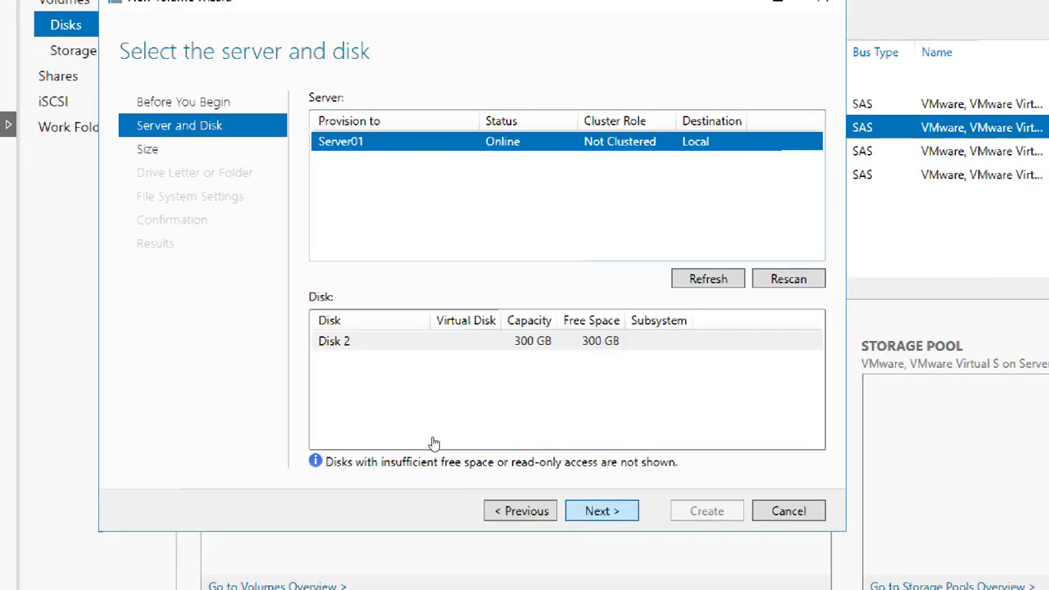
click(419, 337)
key(Return)
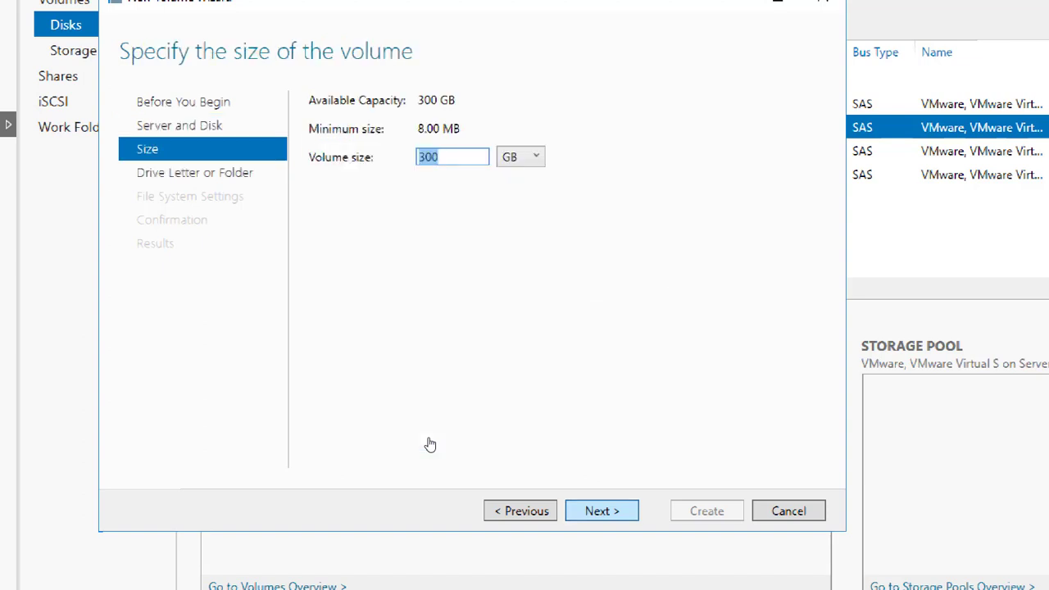
key(Return)
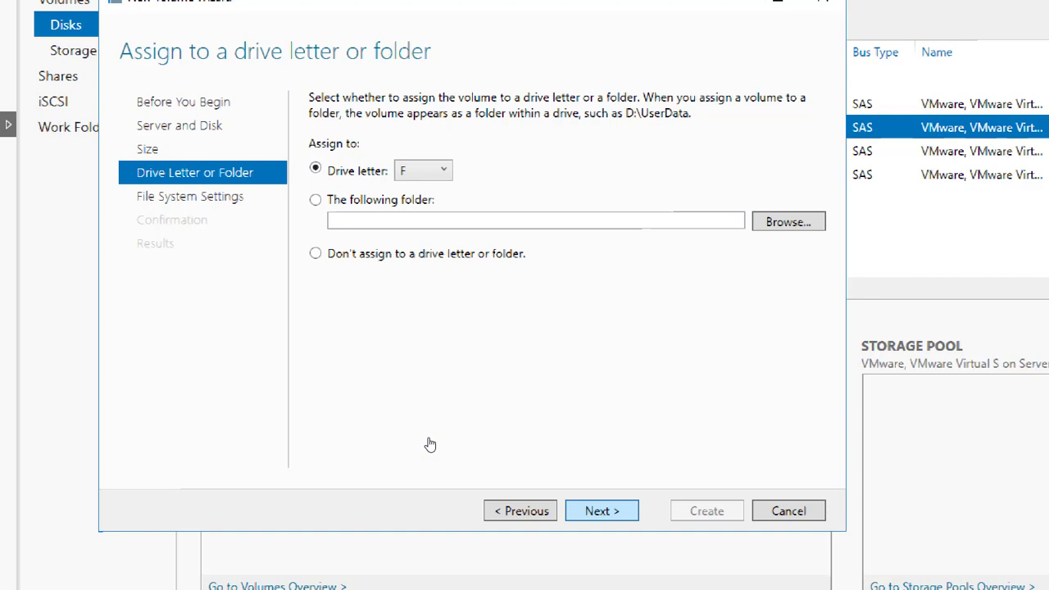
key(Return)
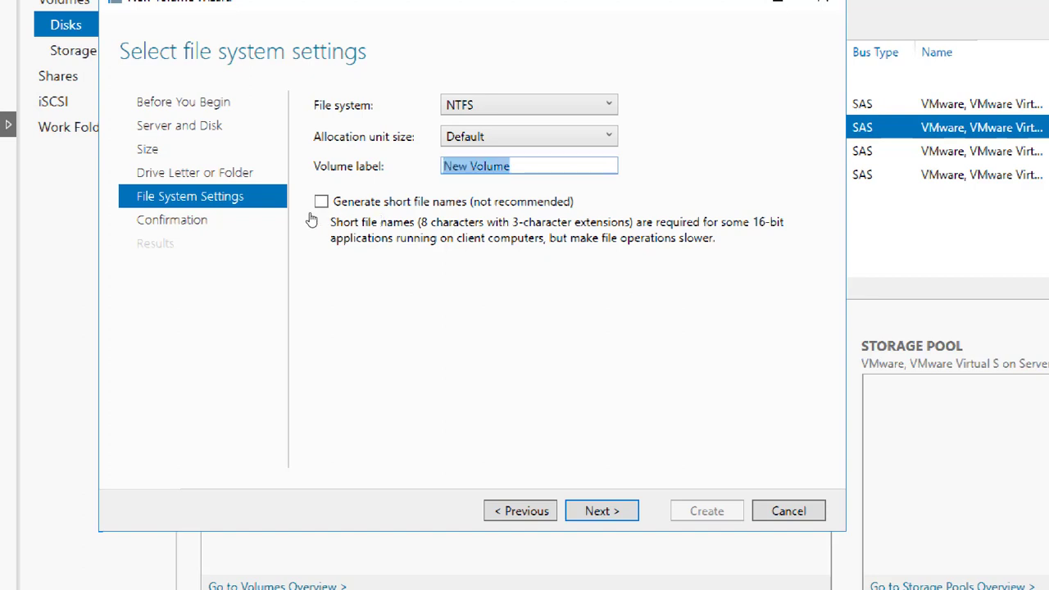
text(LUN02)
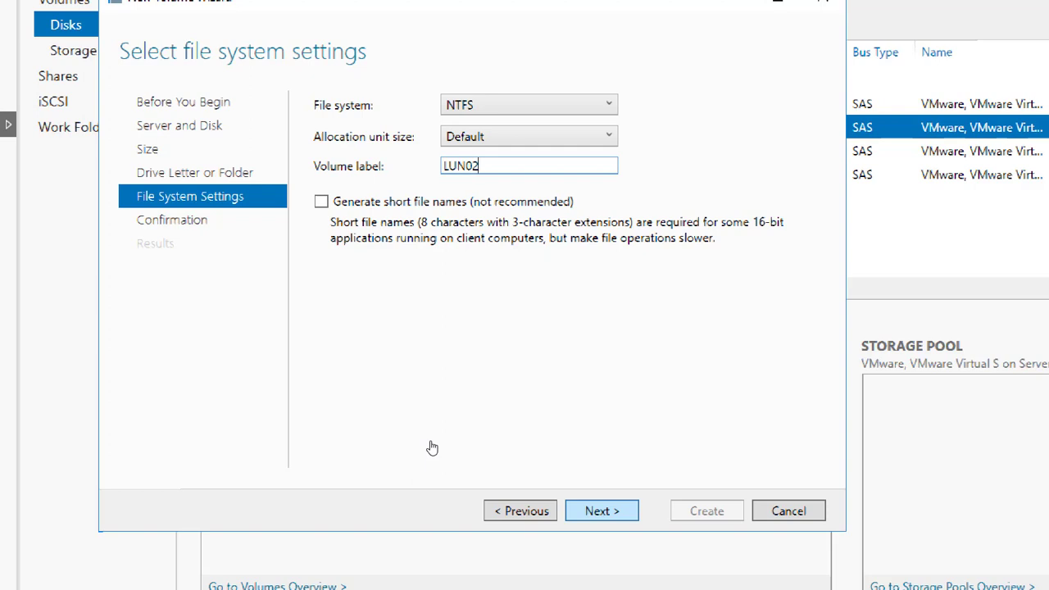
key(Return)
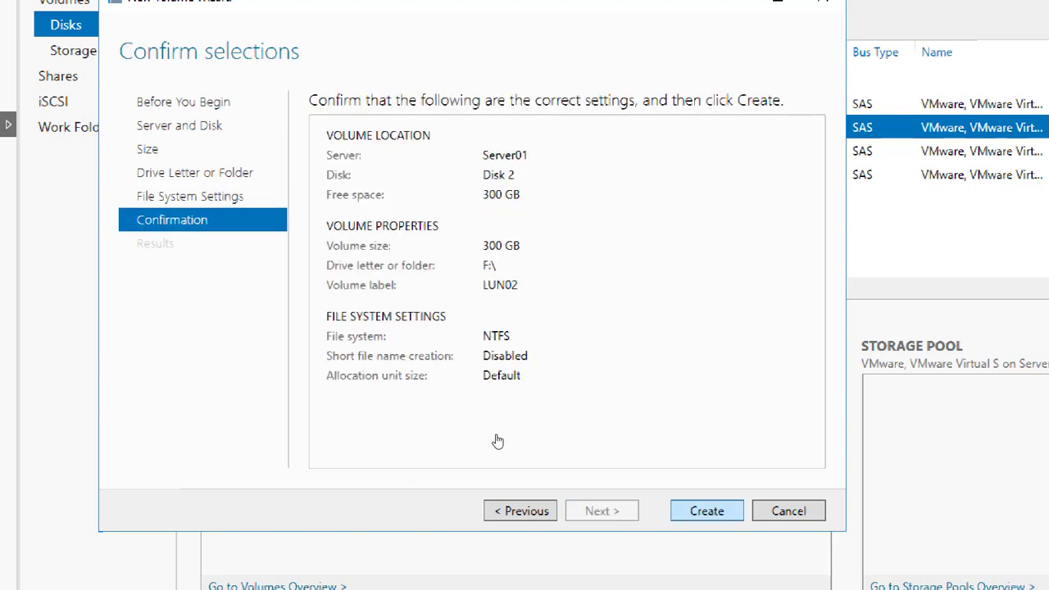
key(Return)
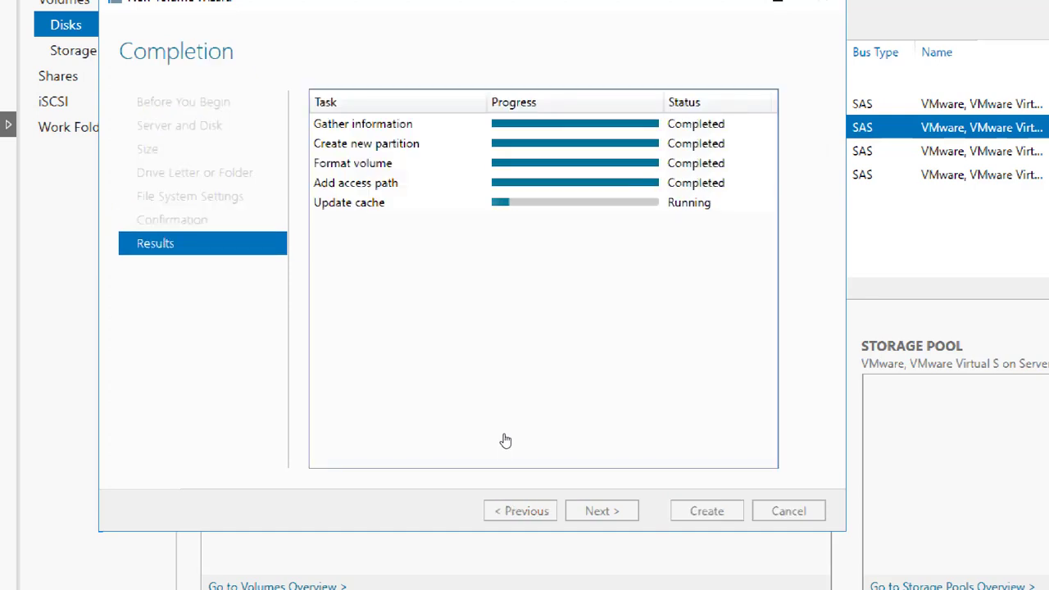
key(Return)
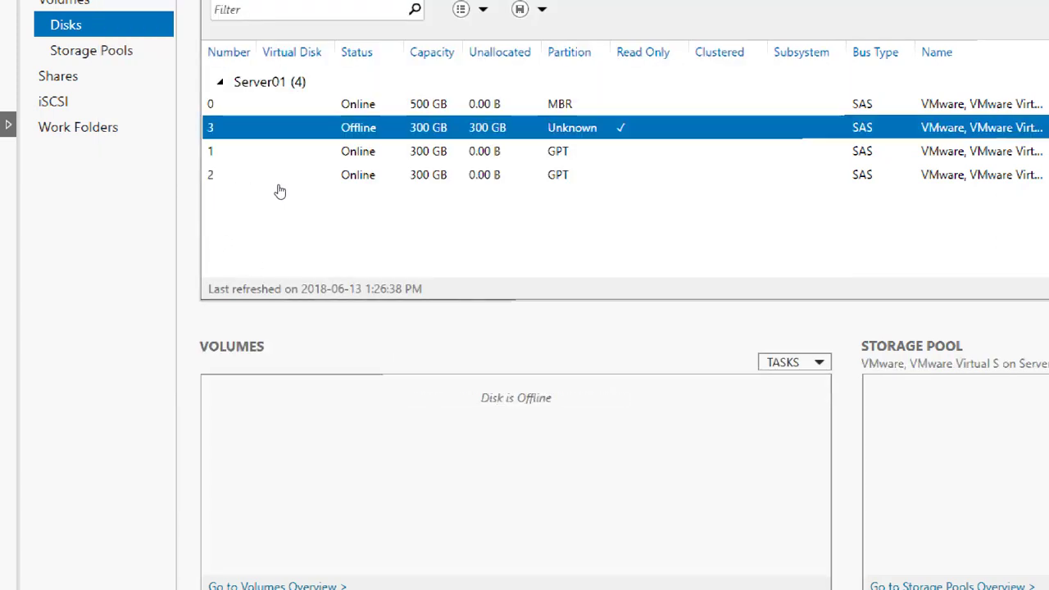
Step: Bring disk 3 online, confirm, and start initializing it
key(shift+F10)
key(Down)
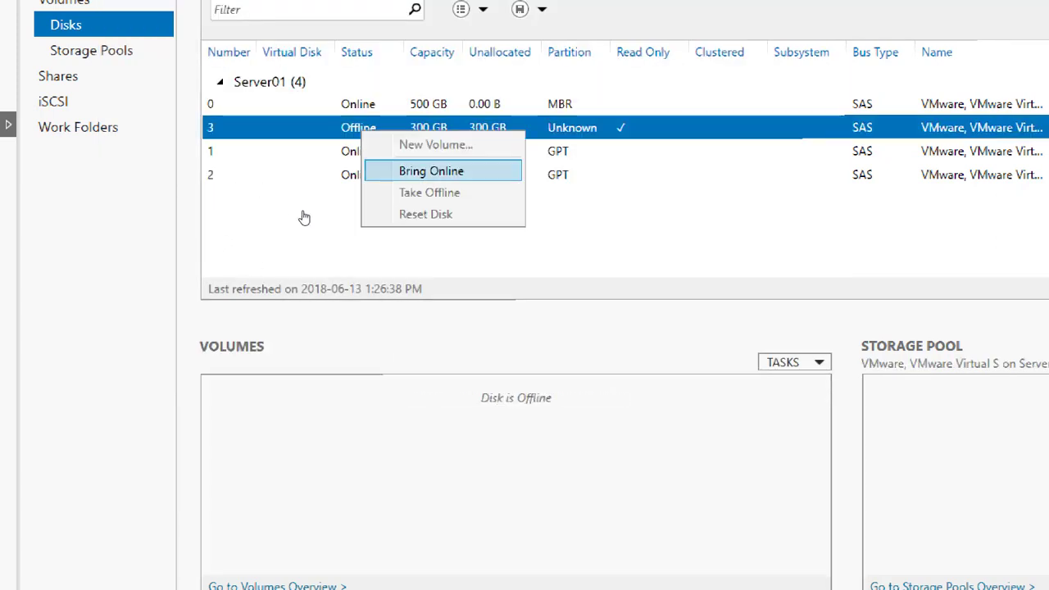
key(Return)
key(Return)
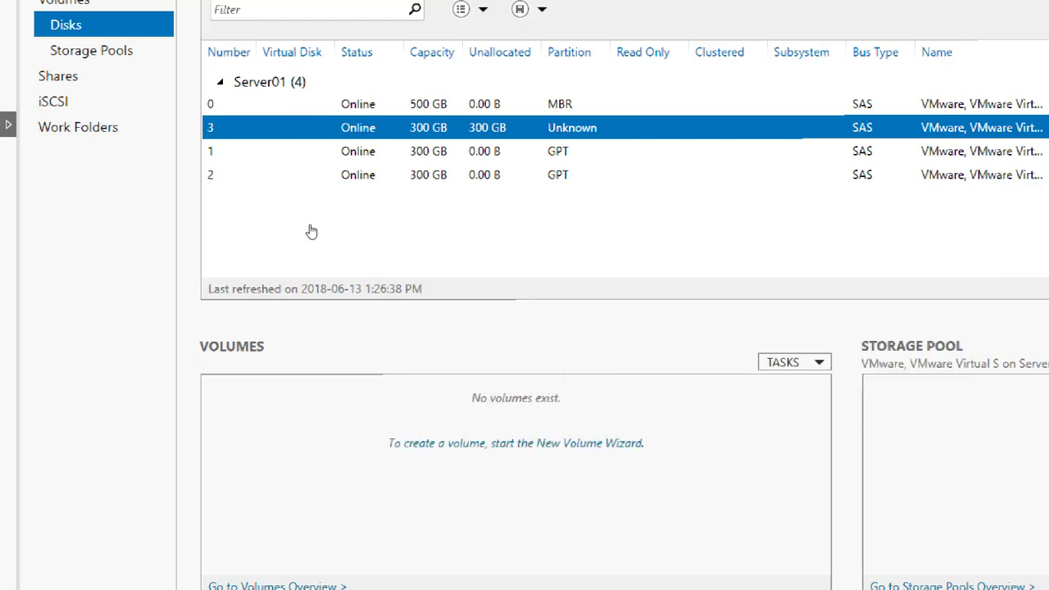
key(shift+F10)
key(Down)
key(Down)
key(Down)
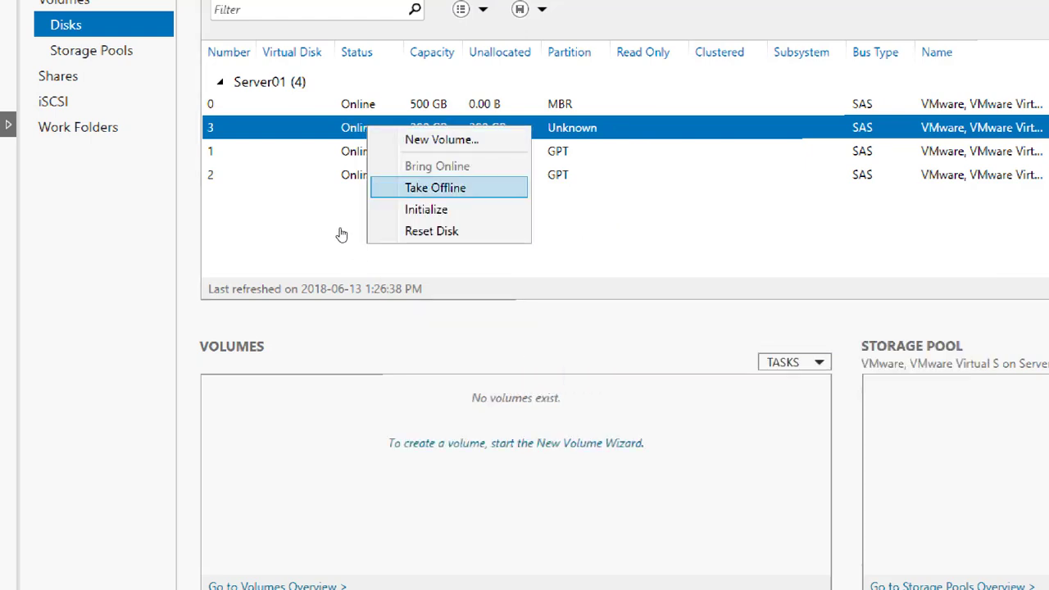
key(Return)
key(Return)
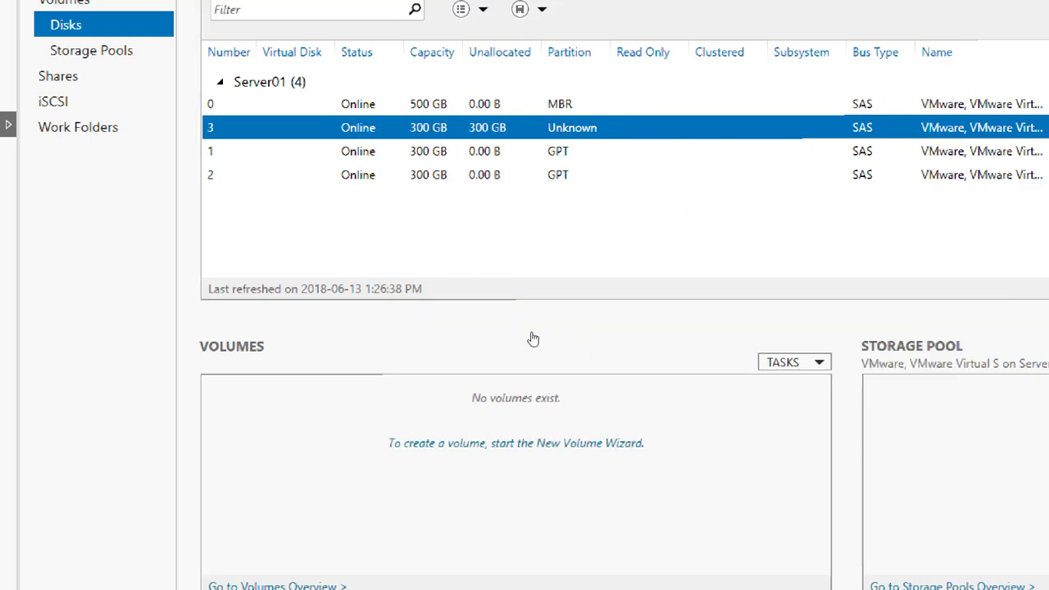
Step: Initialize disk 3 as GPT and begin a new volume on it
key(shift+F10)
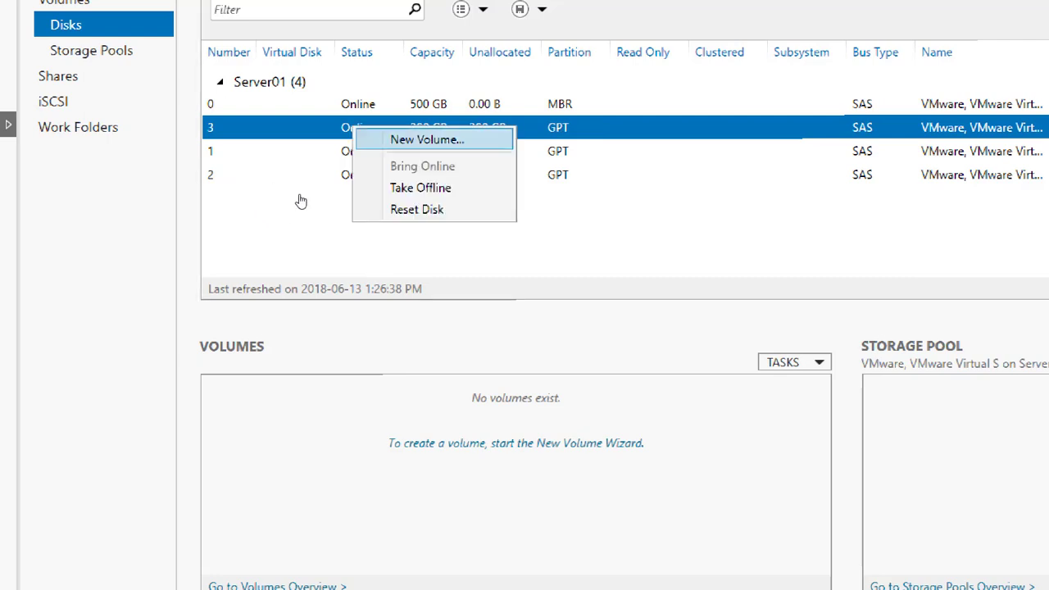
key(Return)
key(Return)
key(Return)
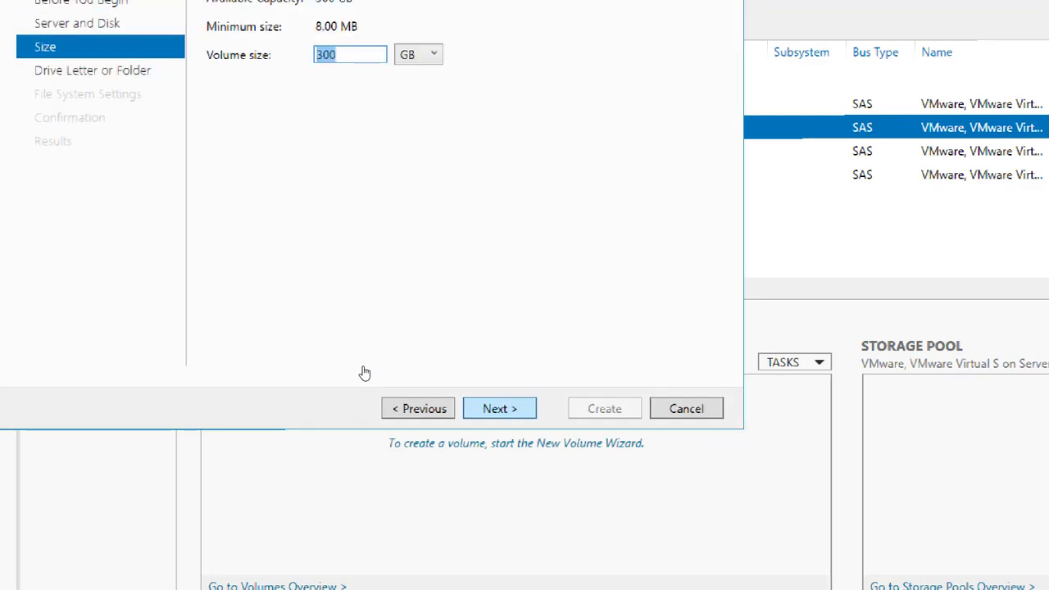
key(Return)
key(Return)
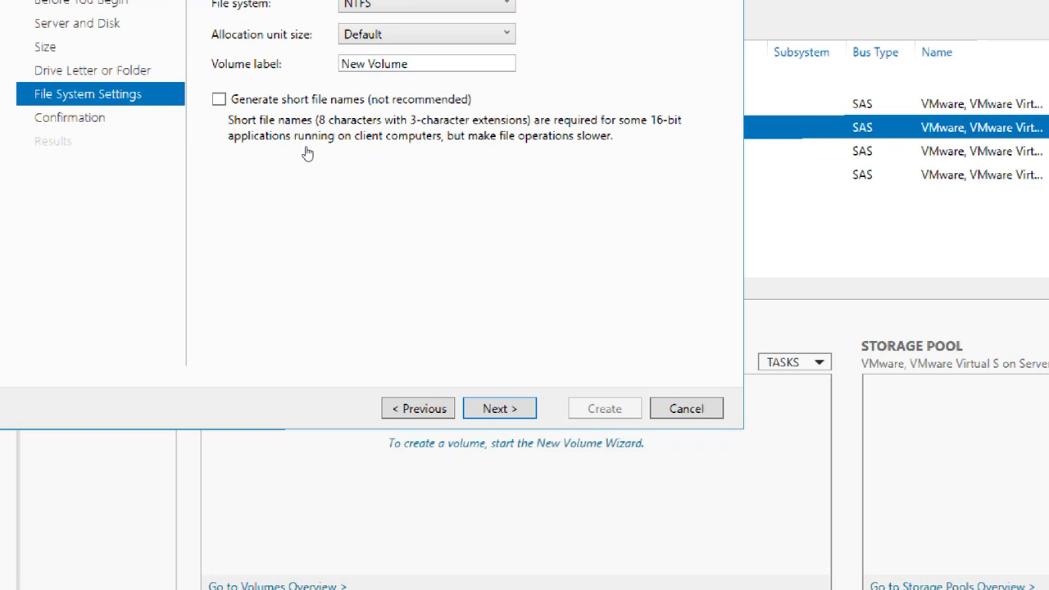
Step: Create the 300 GB NTFS volume labelled LUN03 on drive G
key(Tab)
text(LUN)
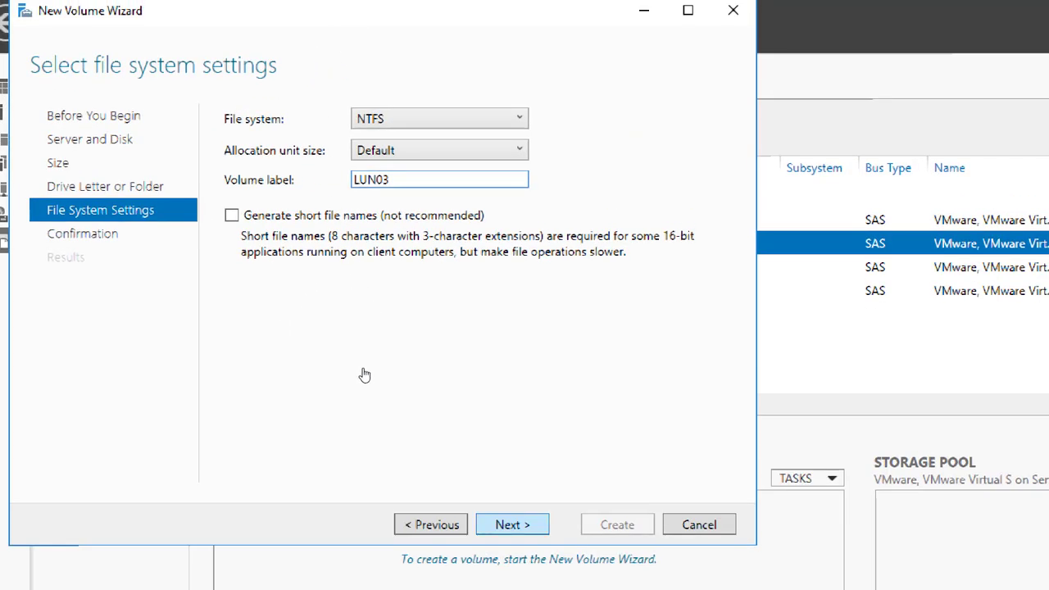
key(Return)
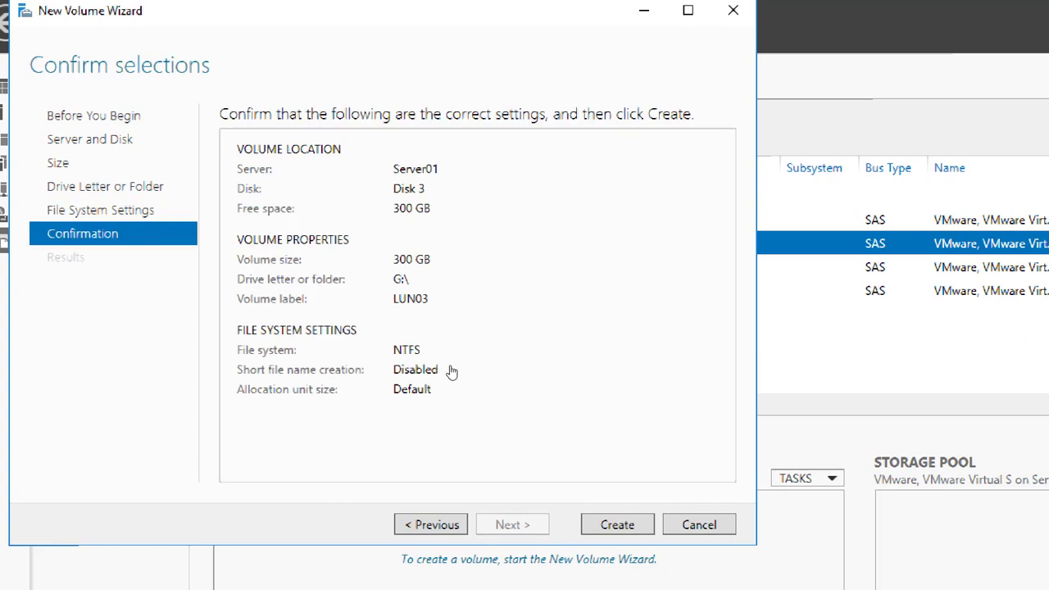
key(Return)
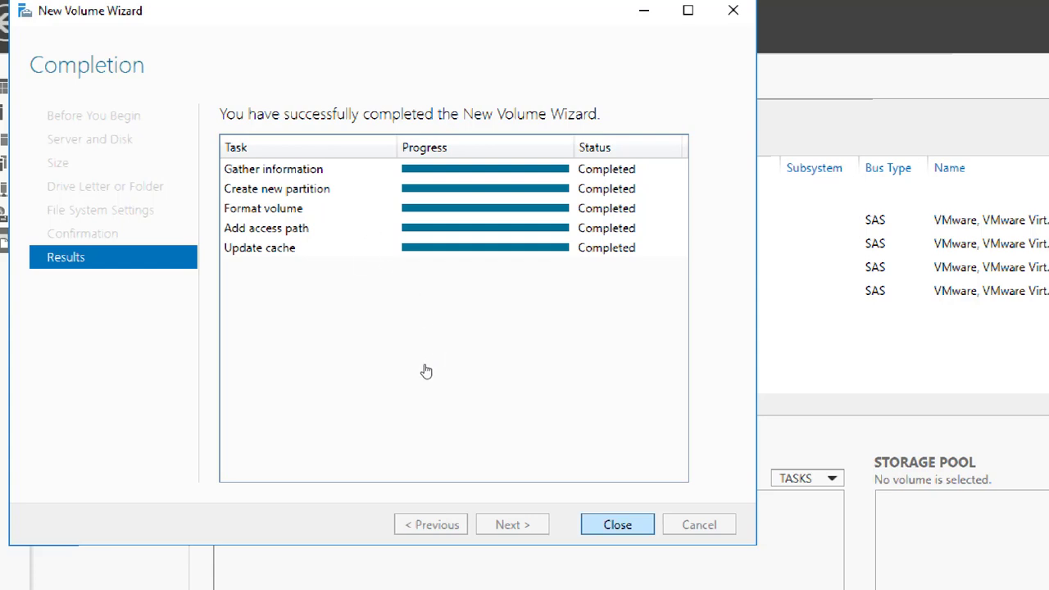
key(Return)
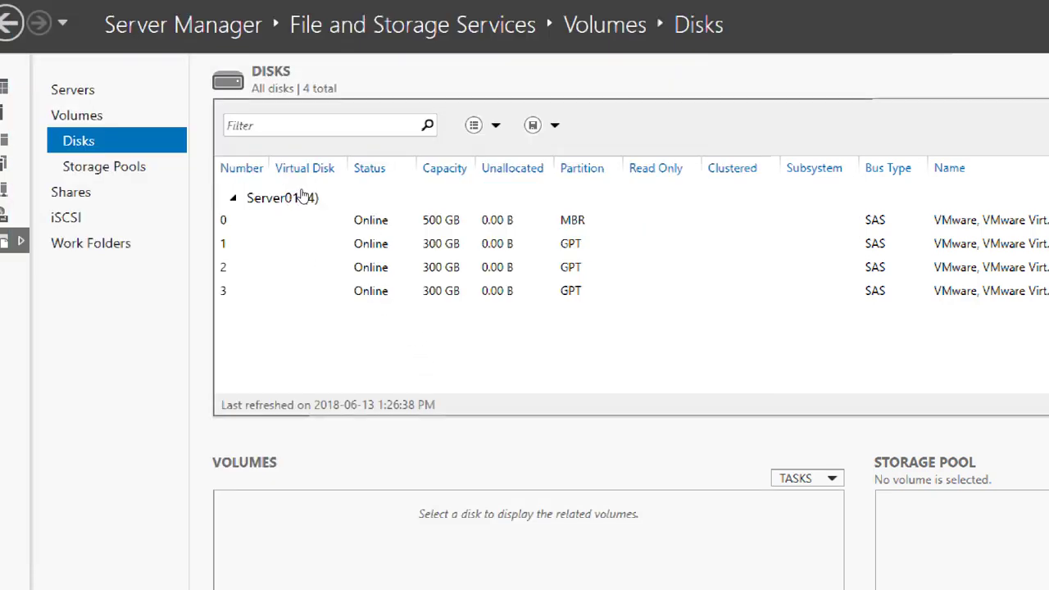
Step: Check each disk's volume, then view LUN01 (E:), LUN02 (F:) and LUN03 (G:) in This PC, each 299 GB free
key(Down)
key(Down)
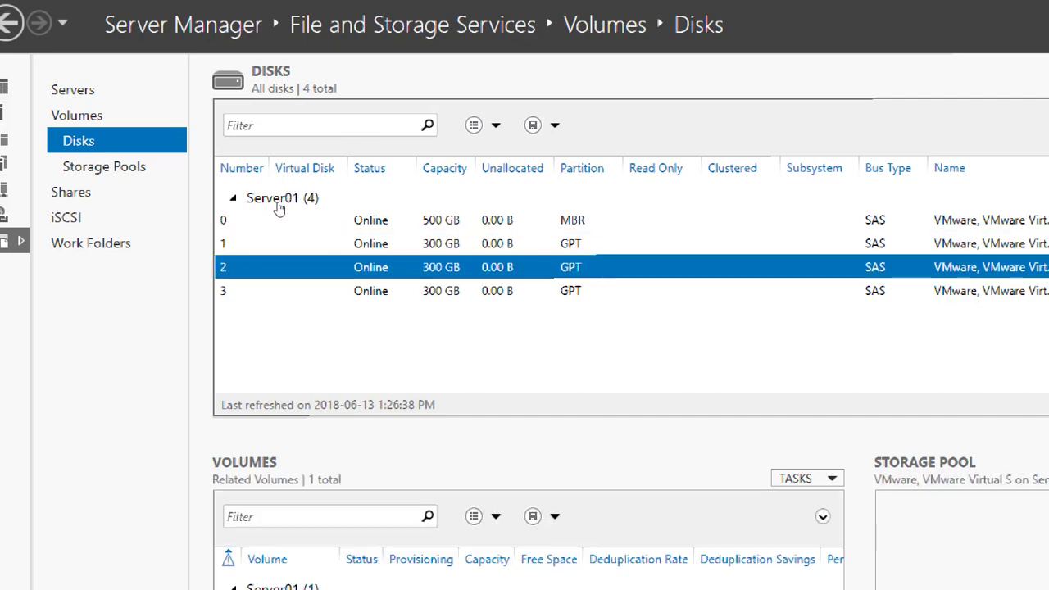
key(Up)
key(Down)
key(Down)
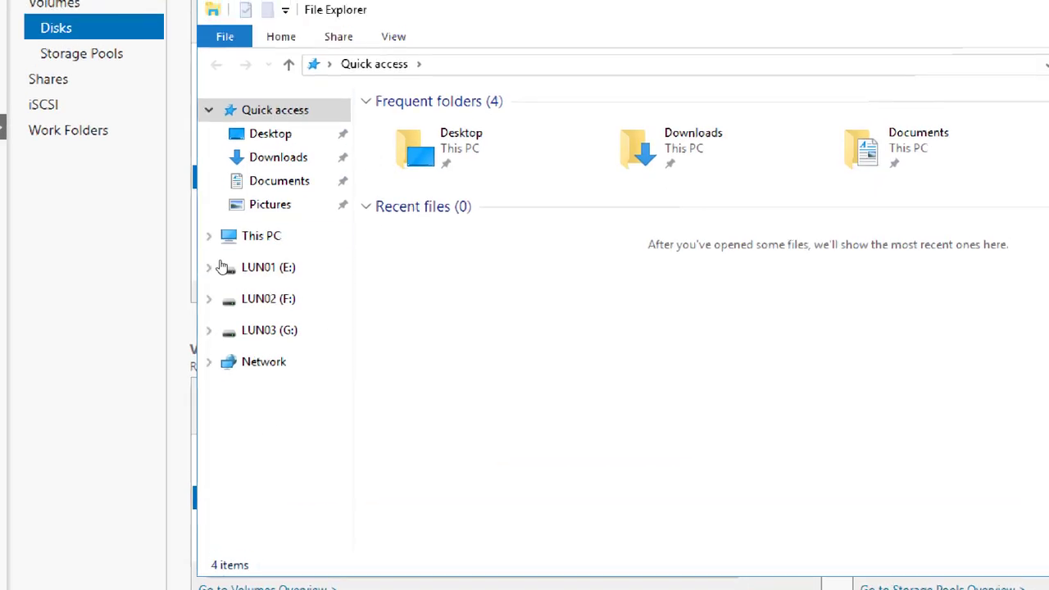
click(210, 256)
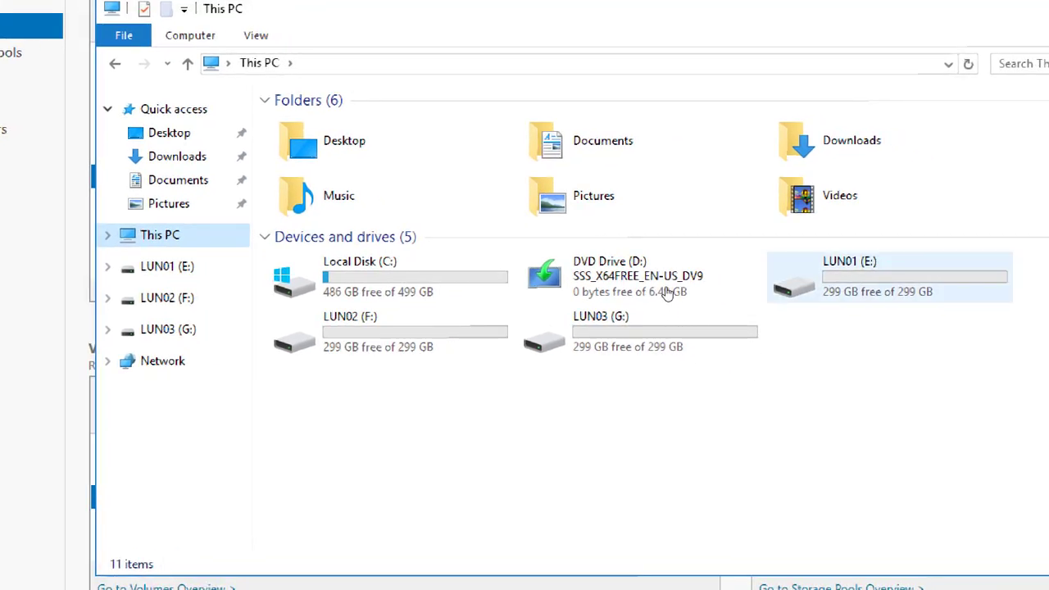
click(414, 335)
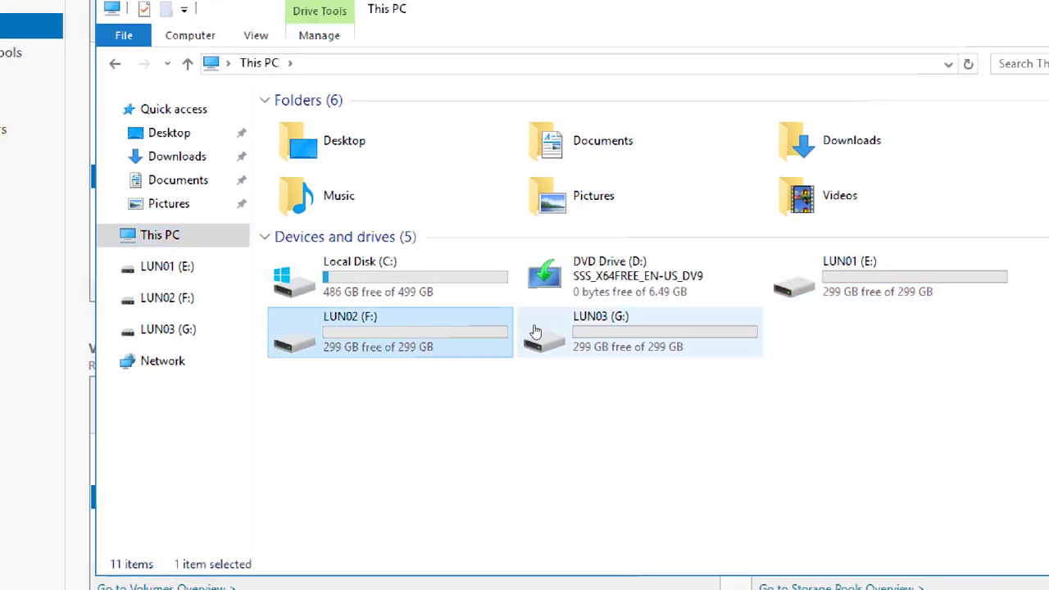
click(536, 331)
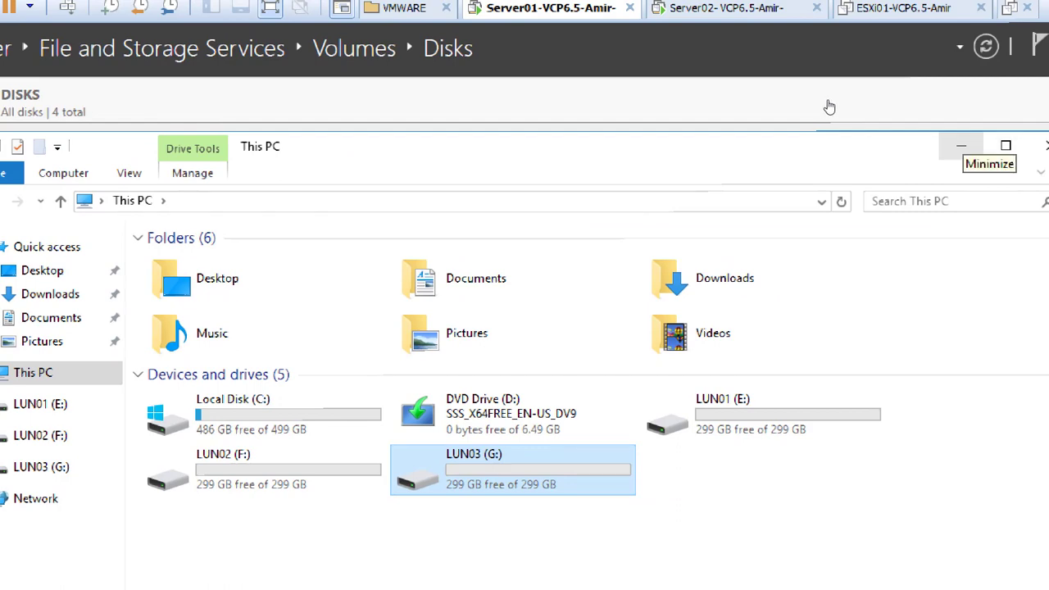
Step: Minimize File Explorer, preview then cancel the iSCSI Target Server role wizard, and return to the iSCSI page
click(827, 108)
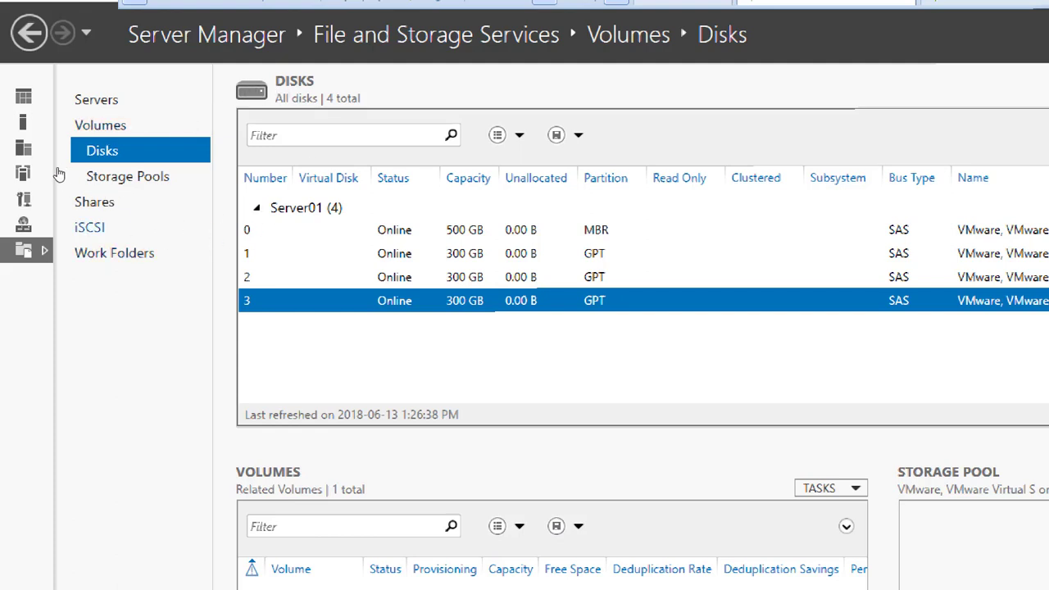
click(89, 227)
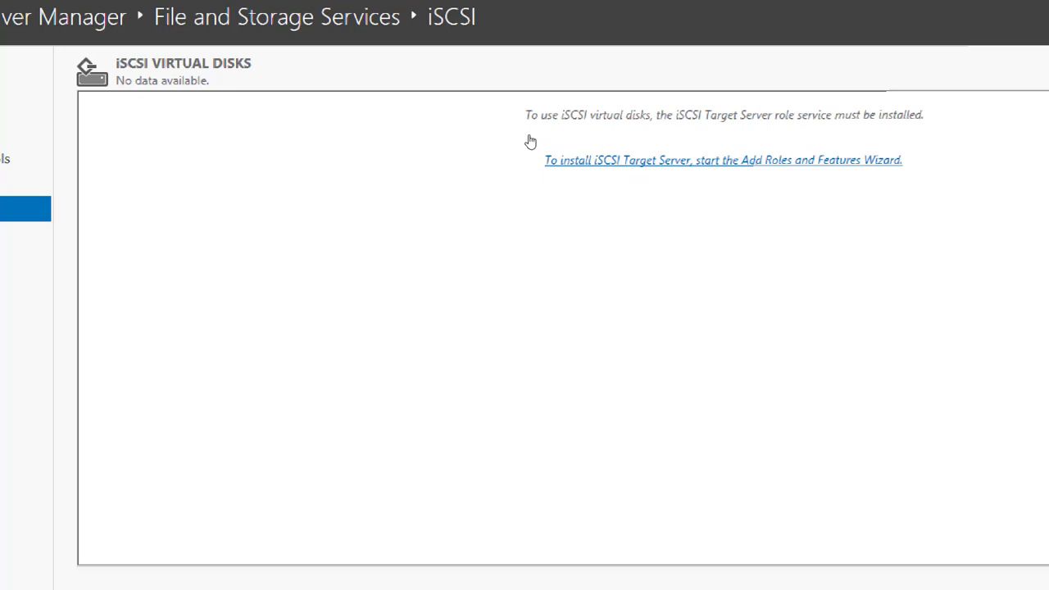
click(603, 136)
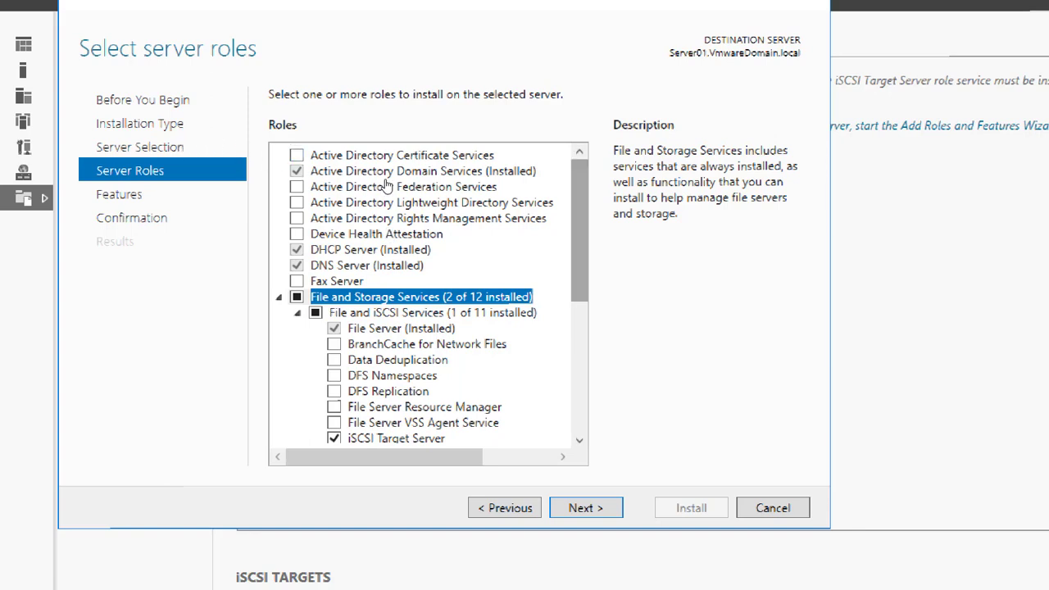
scroll(385, 213, down, 3)
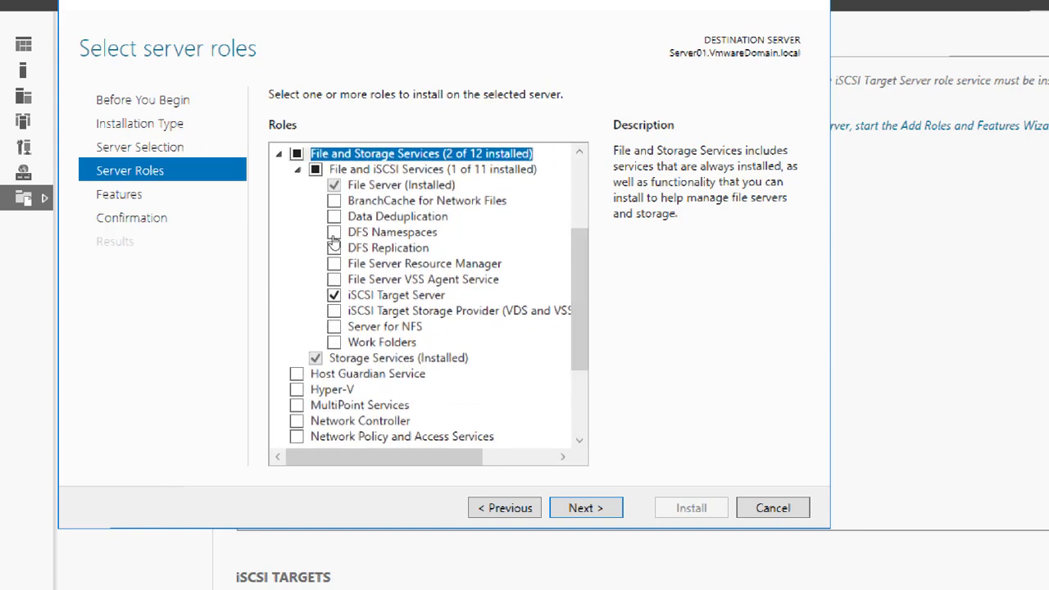
click(349, 295)
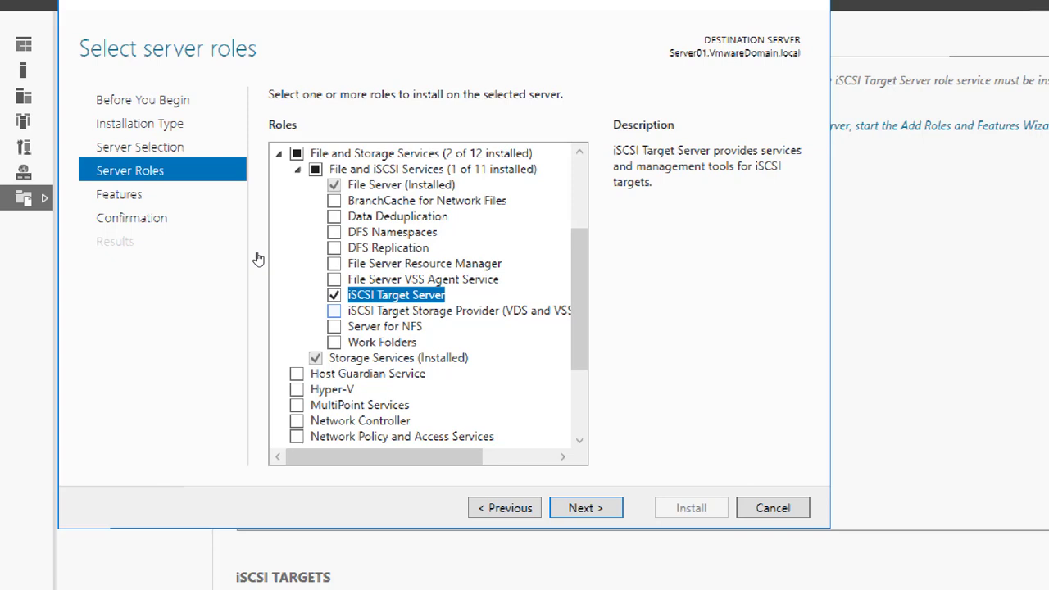
click(773, 507)
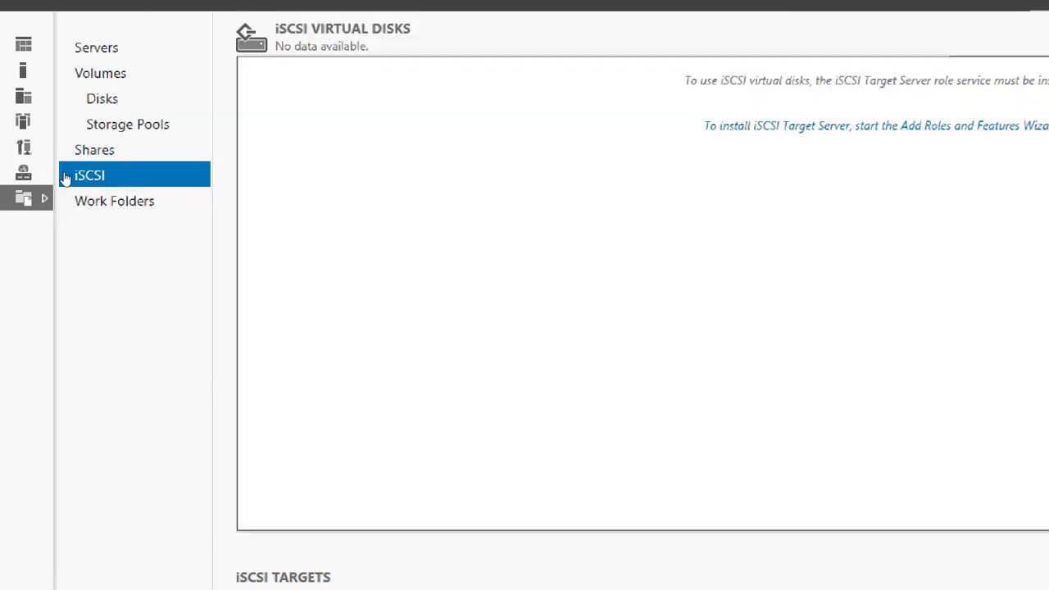
click(82, 99)
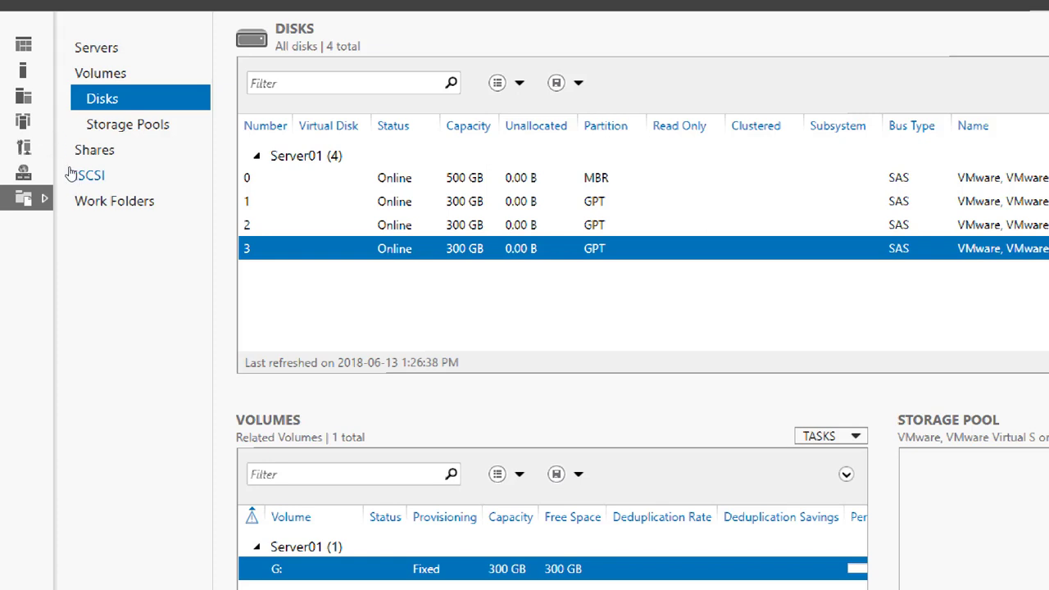
click(75, 175)
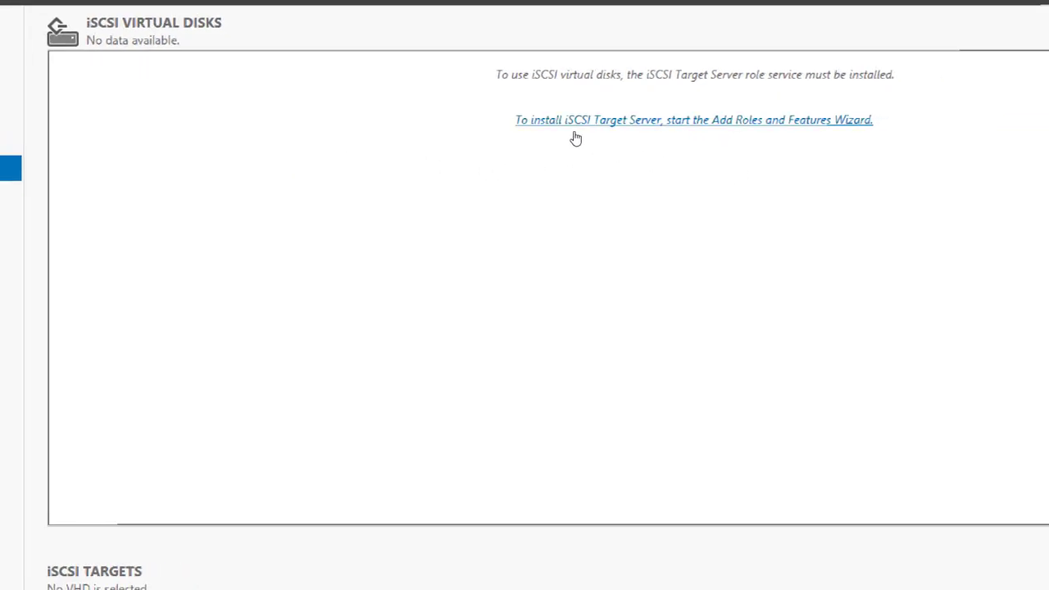
Step: Install the iSCSI Target Server role with automatic restart allowed, then close the wizard
click(578, 138)
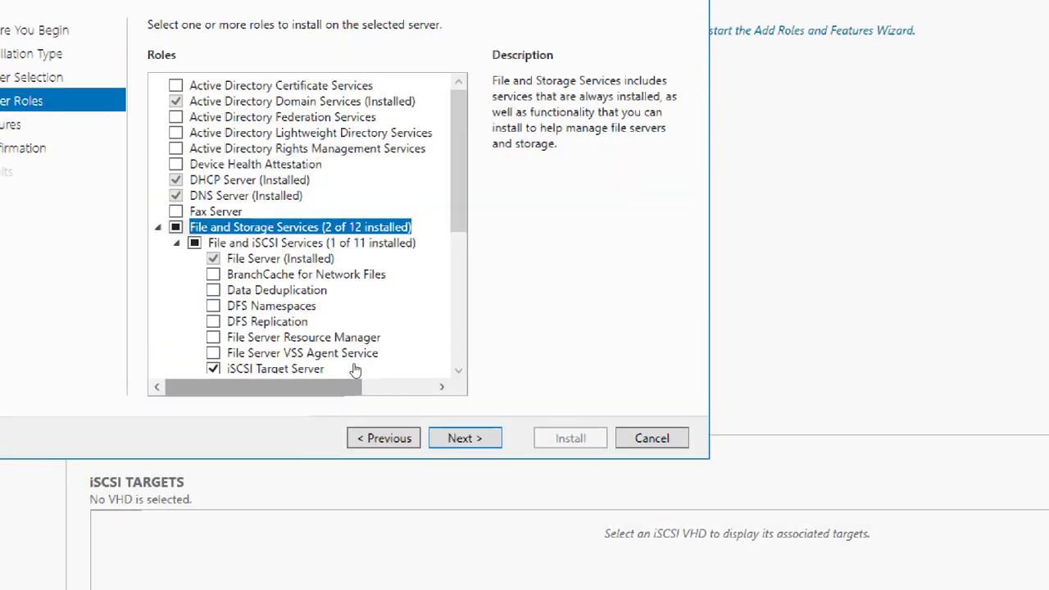
scroll(404, 363, down, 2)
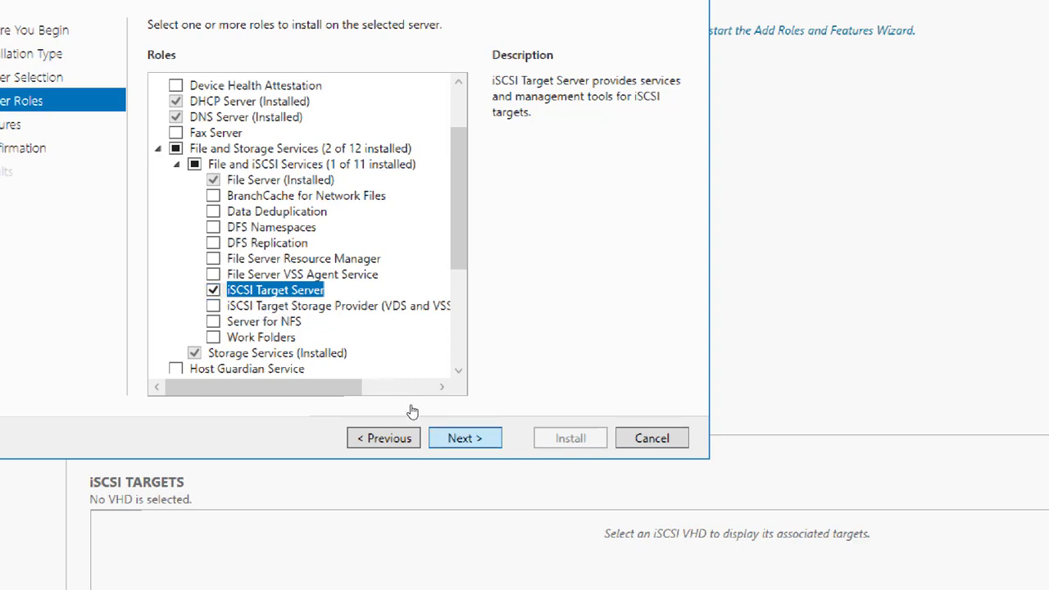
key(Return)
key(Return)
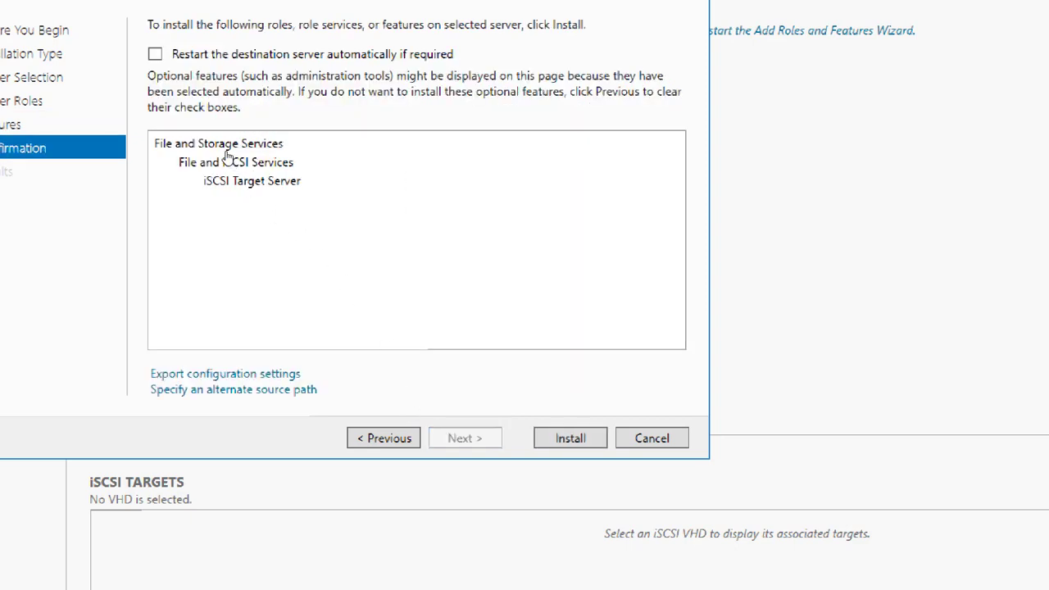
click(155, 54)
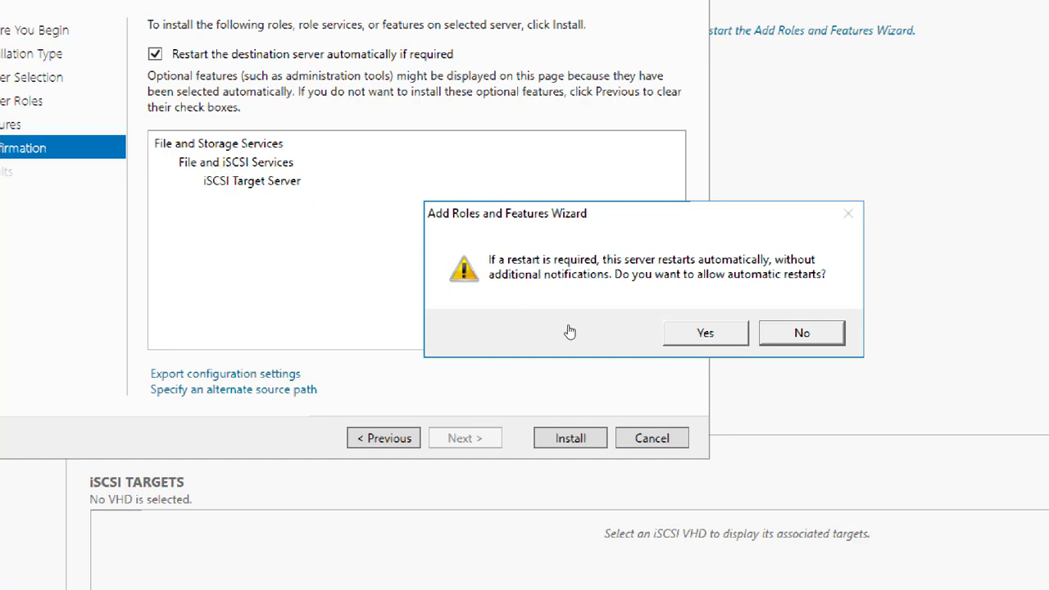
key(Return)
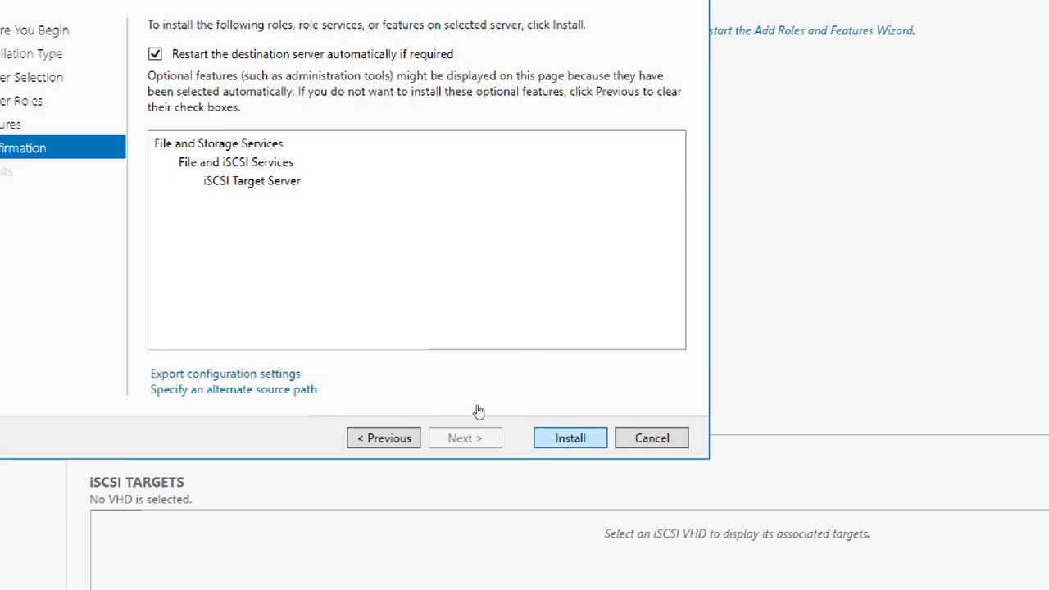
key(Return)
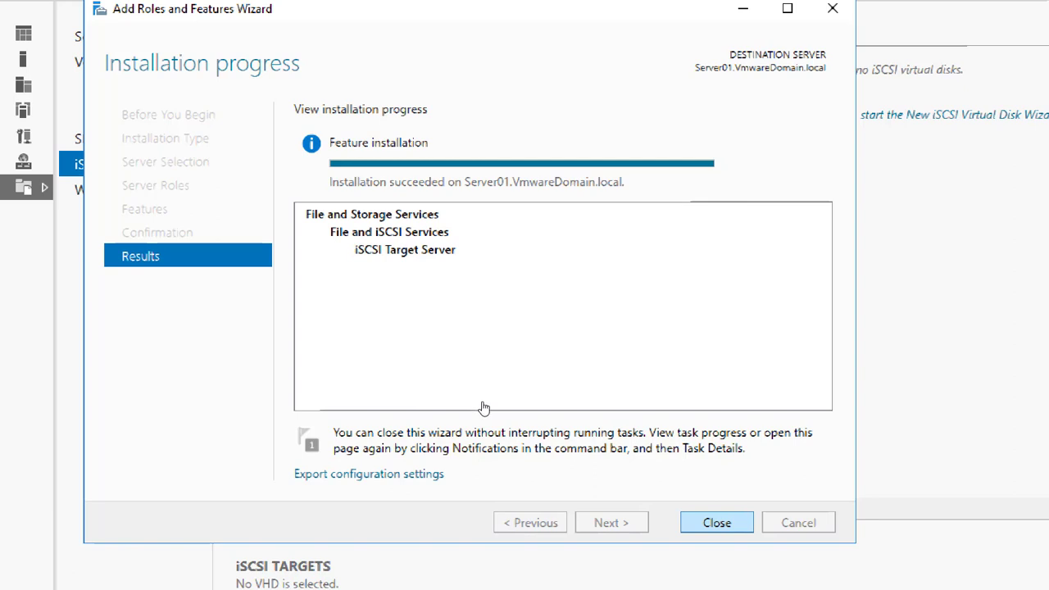
key(Return)
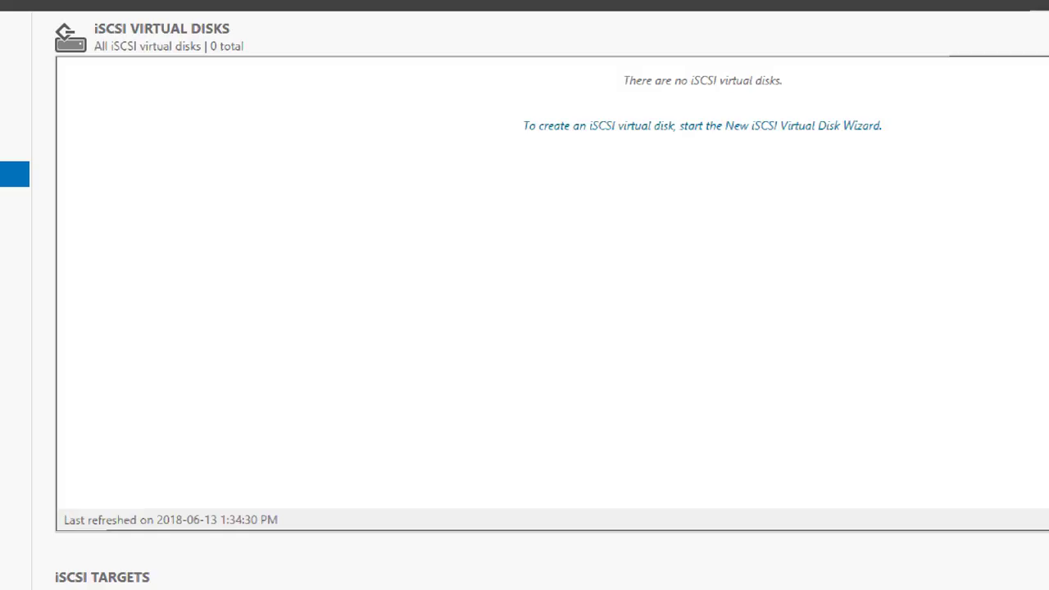
Step: Reset Magnifier to 100%, hide it, and bring the lab diagram in Paint forward
click(336, 569)
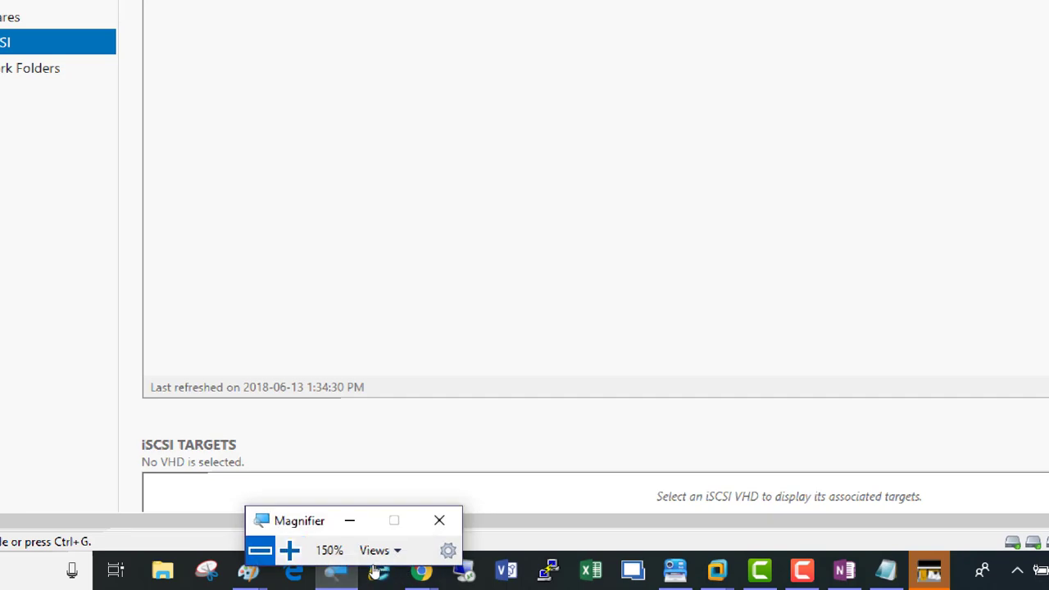
click(260, 549)
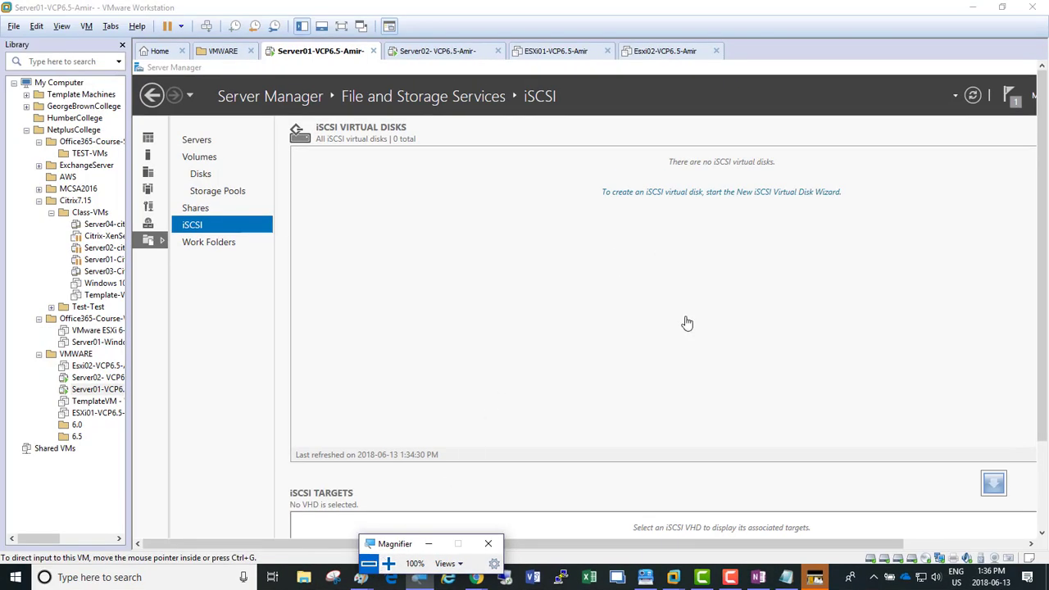
click(754, 579)
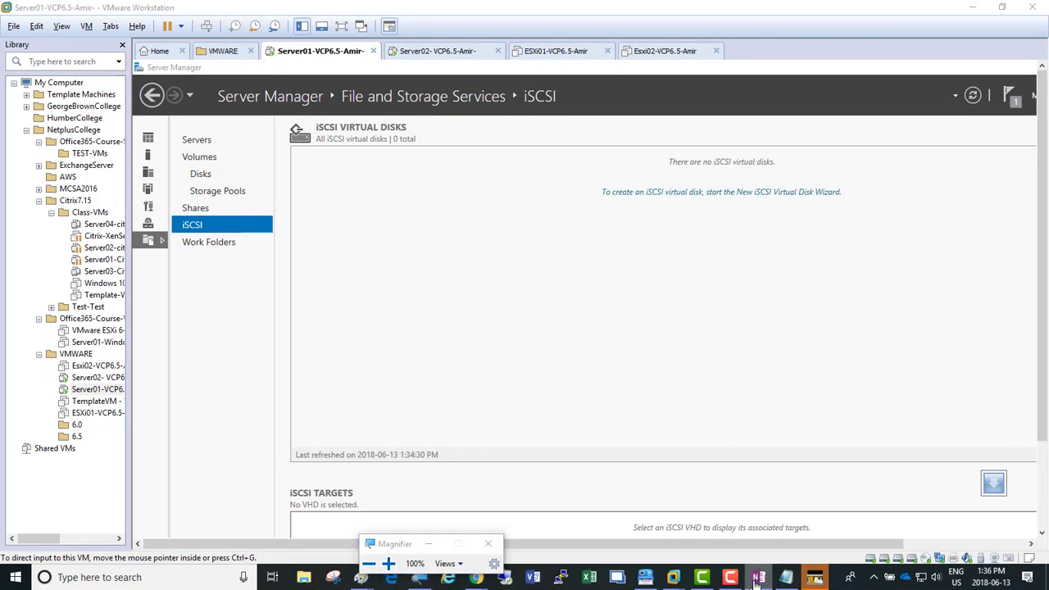
click(418, 580)
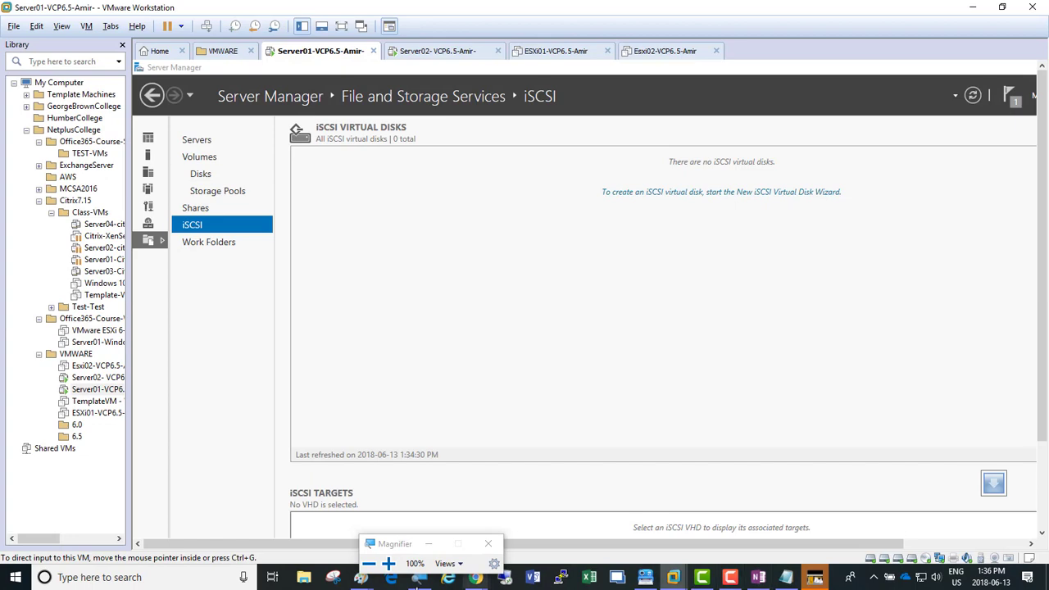
click(428, 544)
click(360, 577)
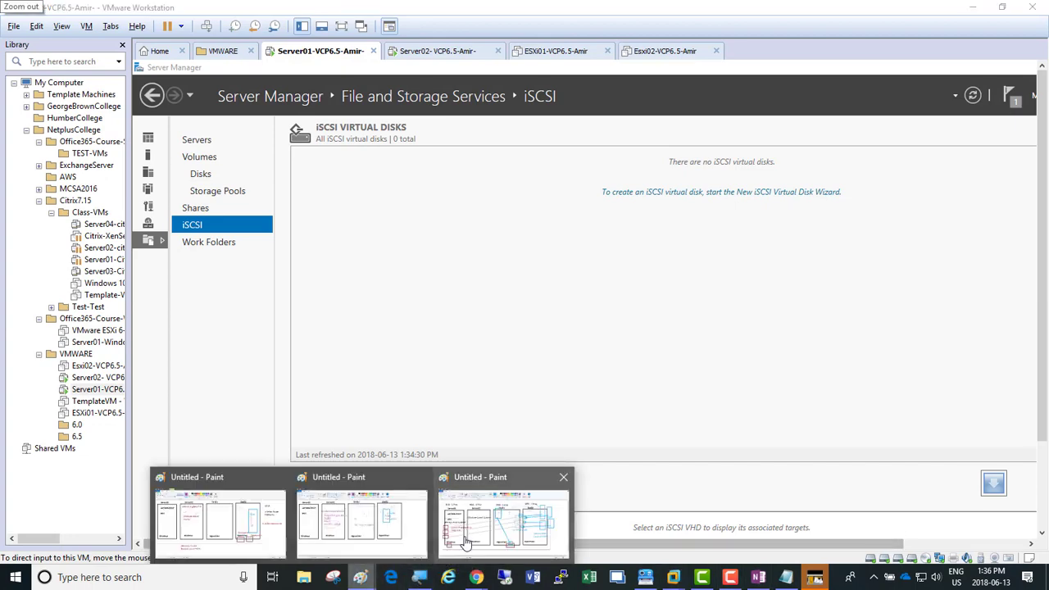
click(473, 539)
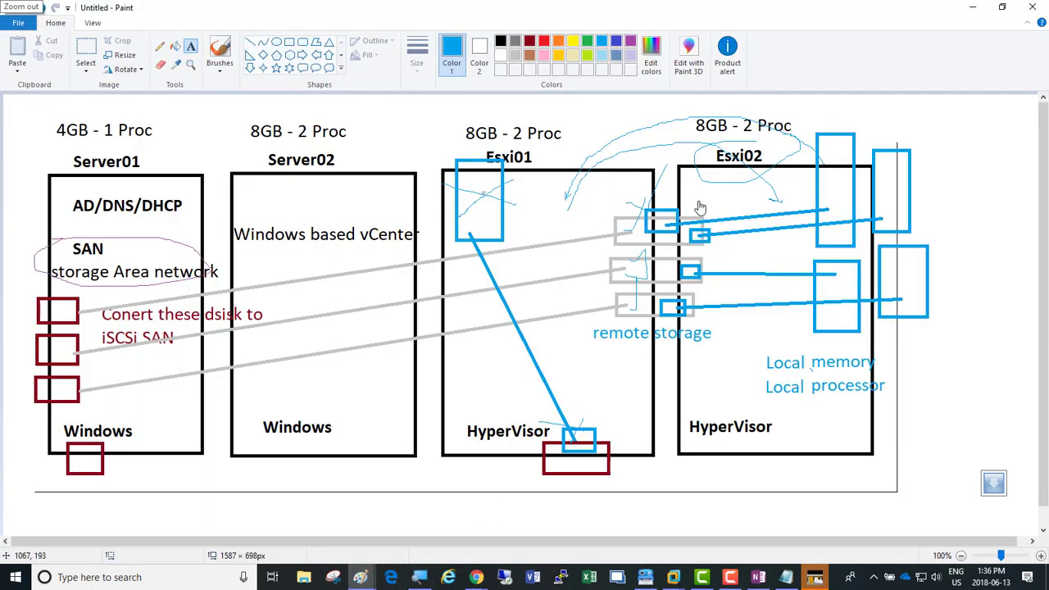
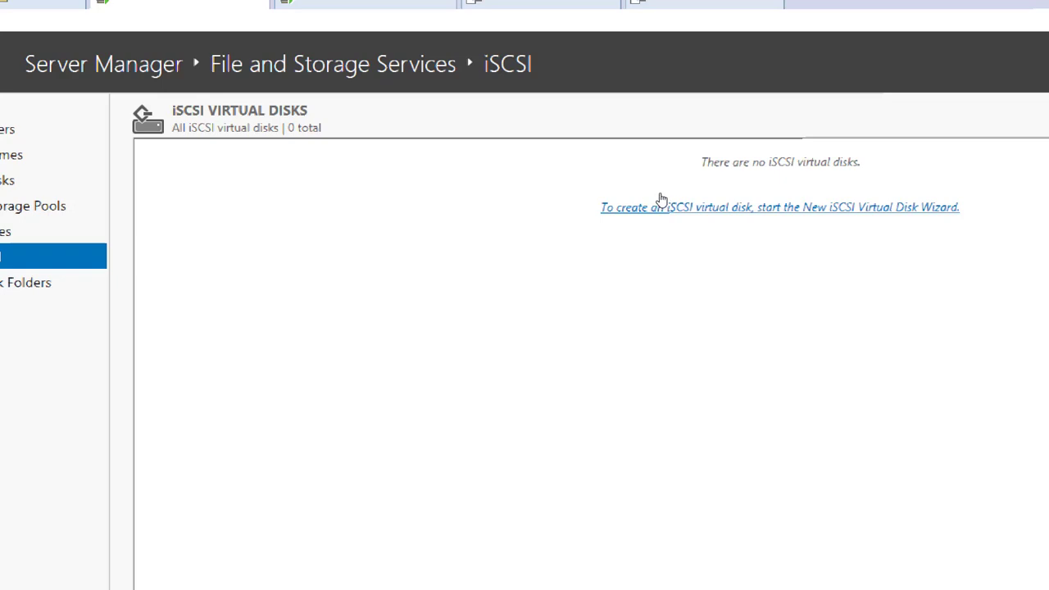
Step: Launch the New iSCSI Virtual Disk Wizard, pick volume E: for storage, and move the window up
click(662, 199)
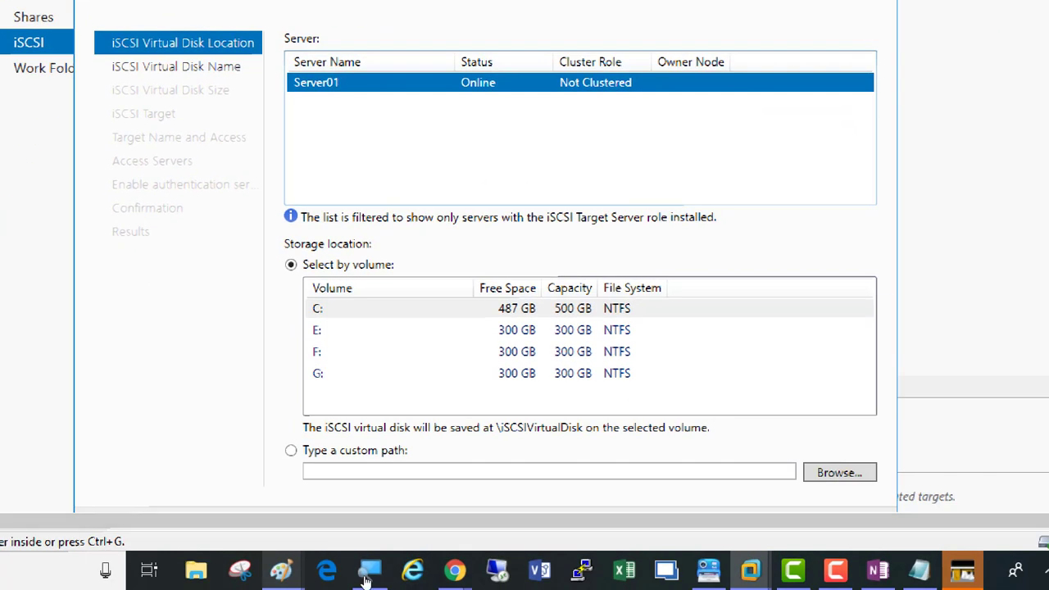
click(407, 408)
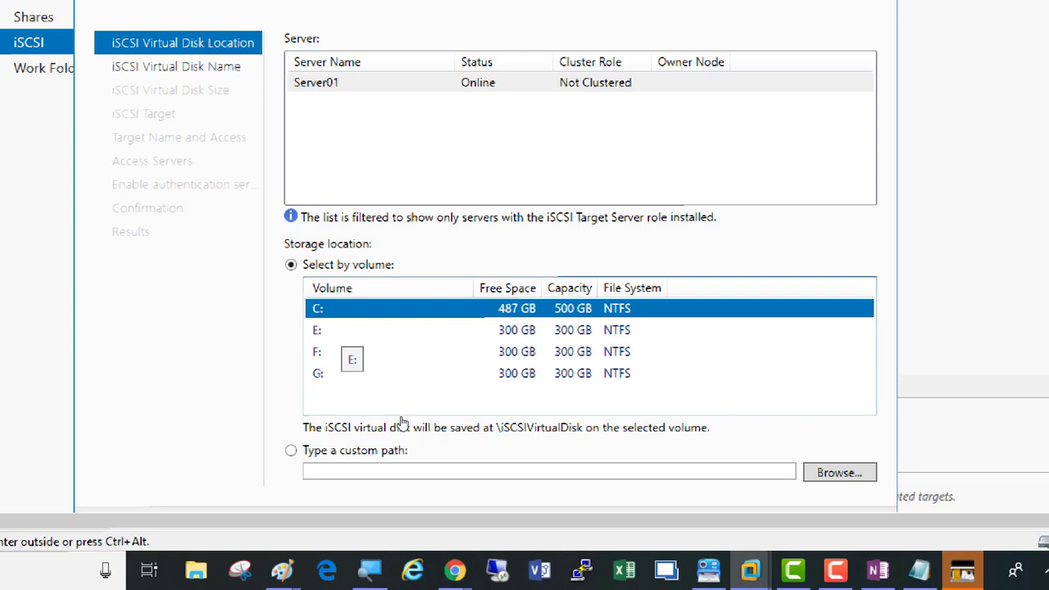
key(Down)
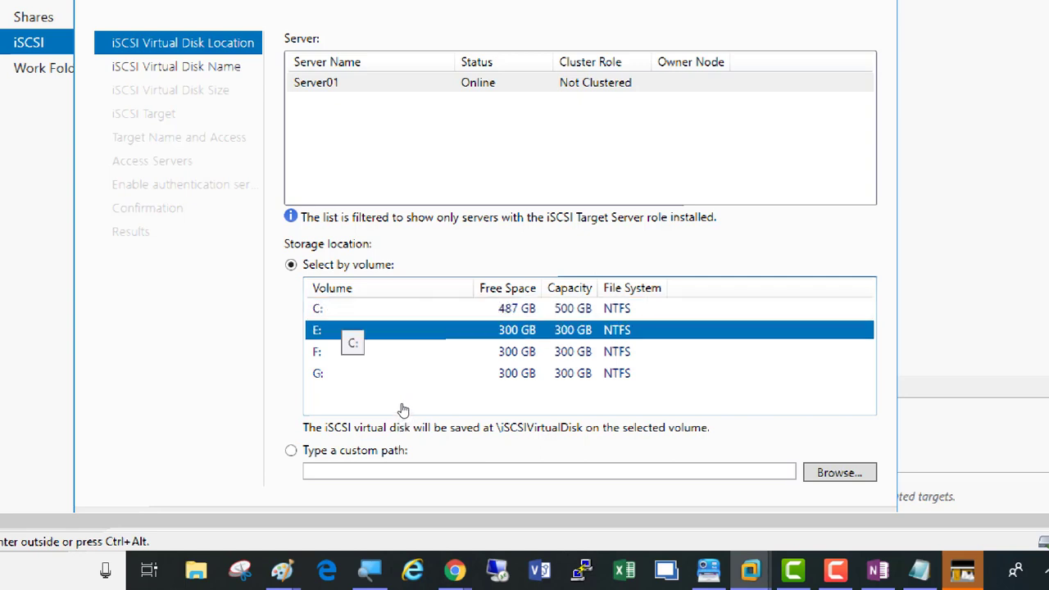
key(Up)
key(Down)
key(Up)
key(Down)
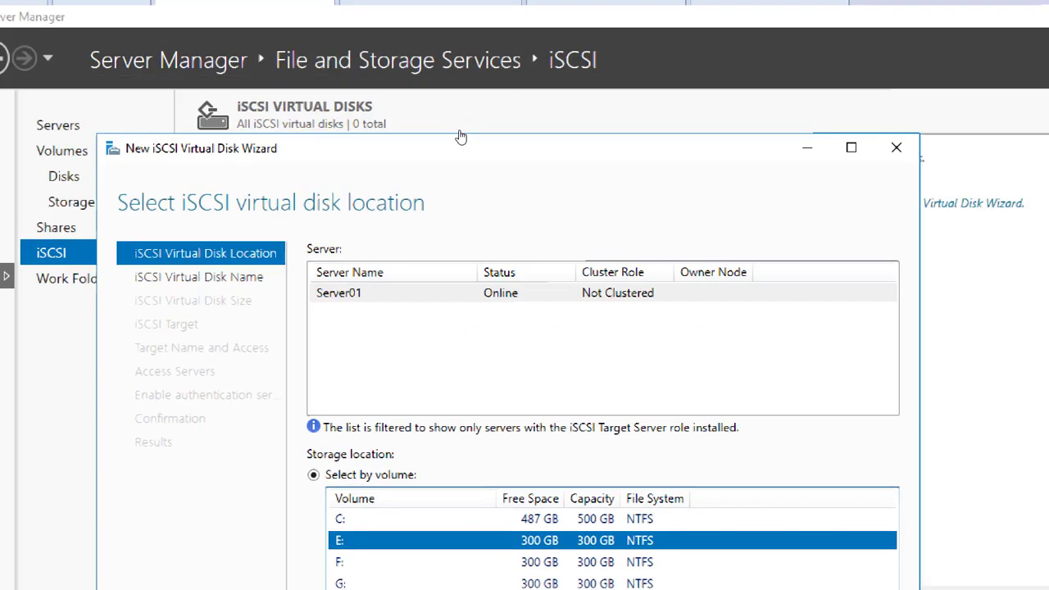
drag(458, 159, 447, 75)
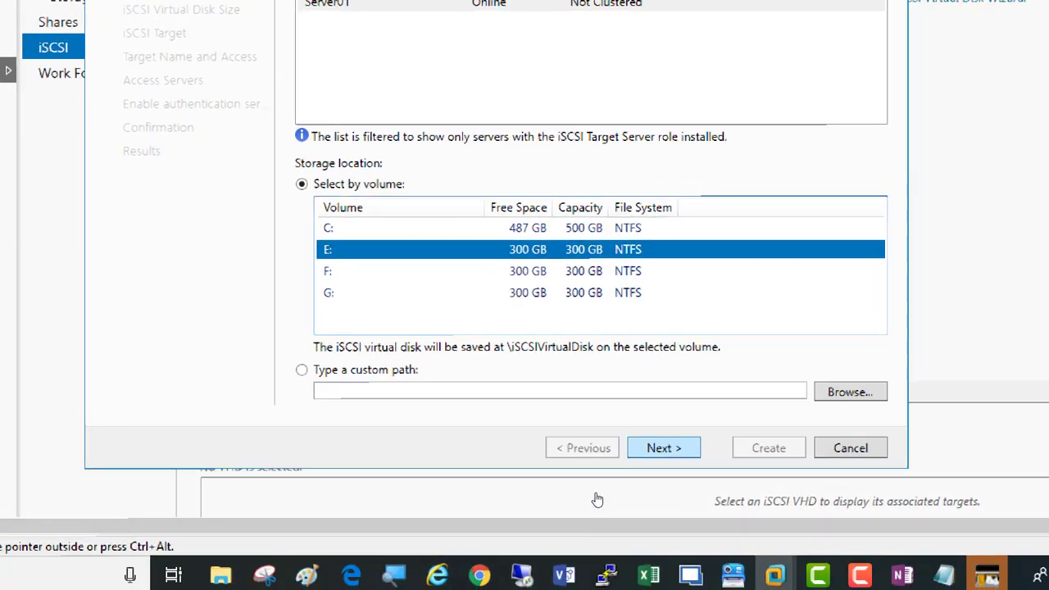
Step: Name the virtual disk LUN01 at E:\iSCSIVirtualDisks\LUN01.vhdx and continue to the size page
click(664, 448)
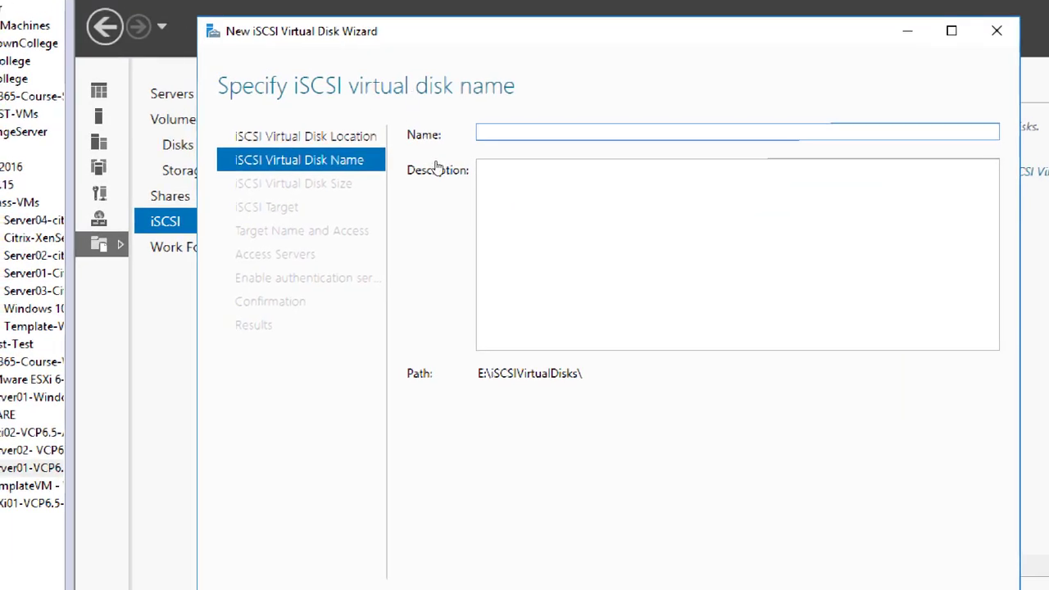
text(LUN01)
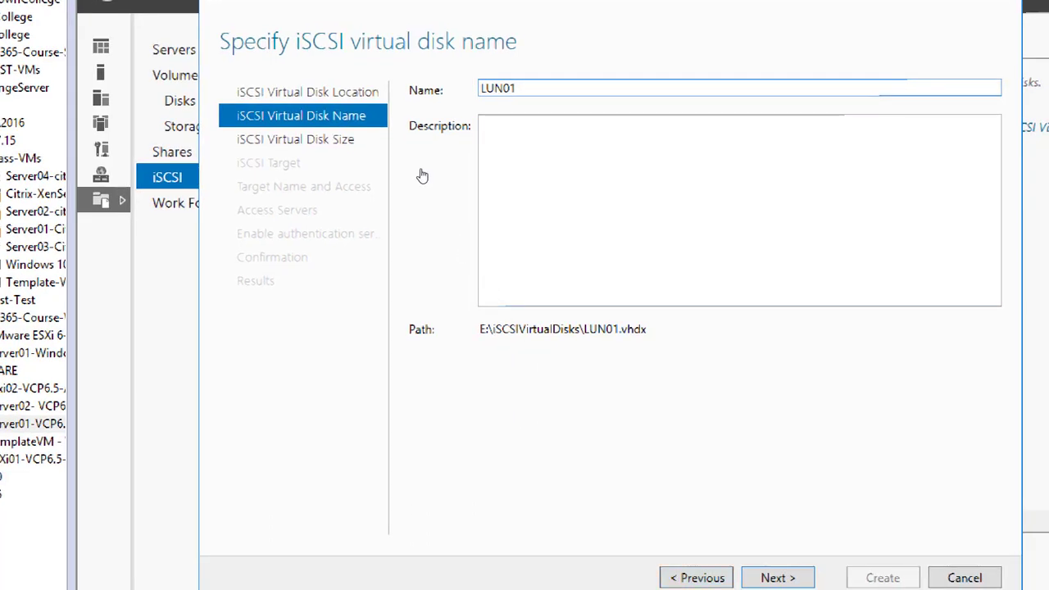
key(ctrl+a)
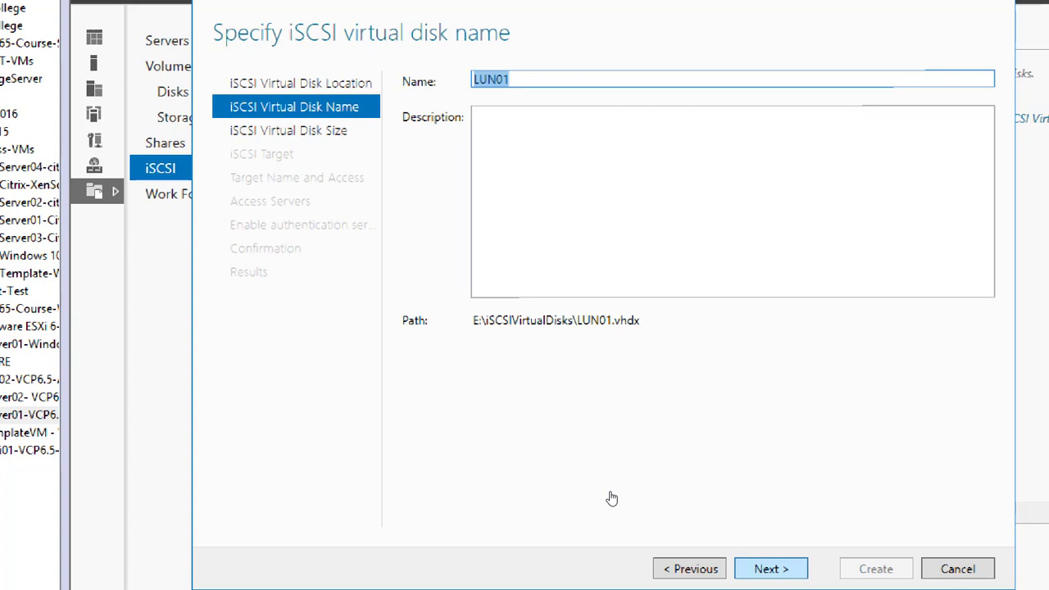
key(Return)
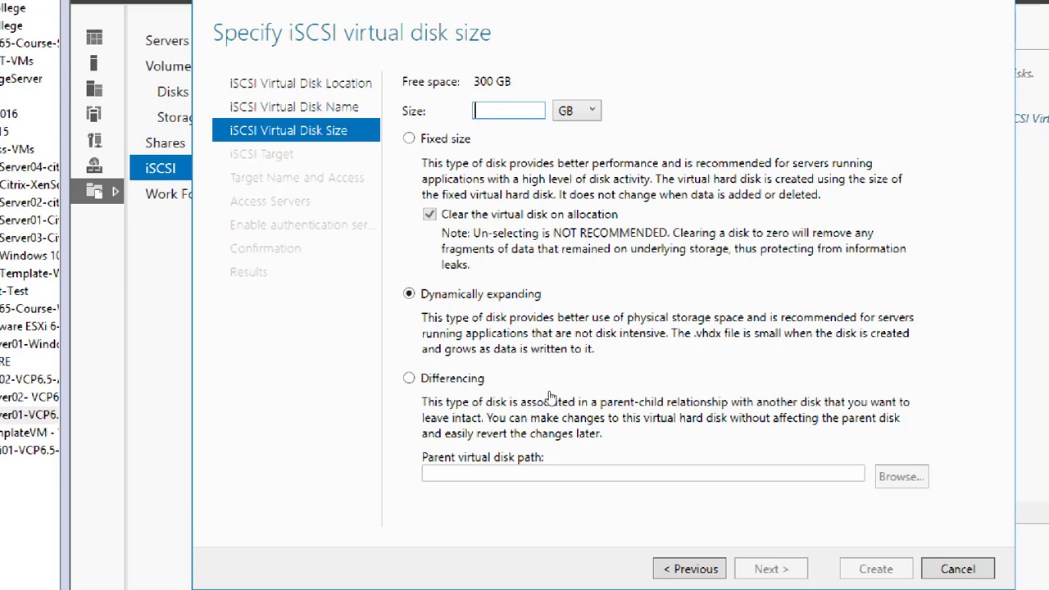
Step: Size LUN01 at 300 GB, dynamically expanding, and continue to the iSCSI target page
text(300)
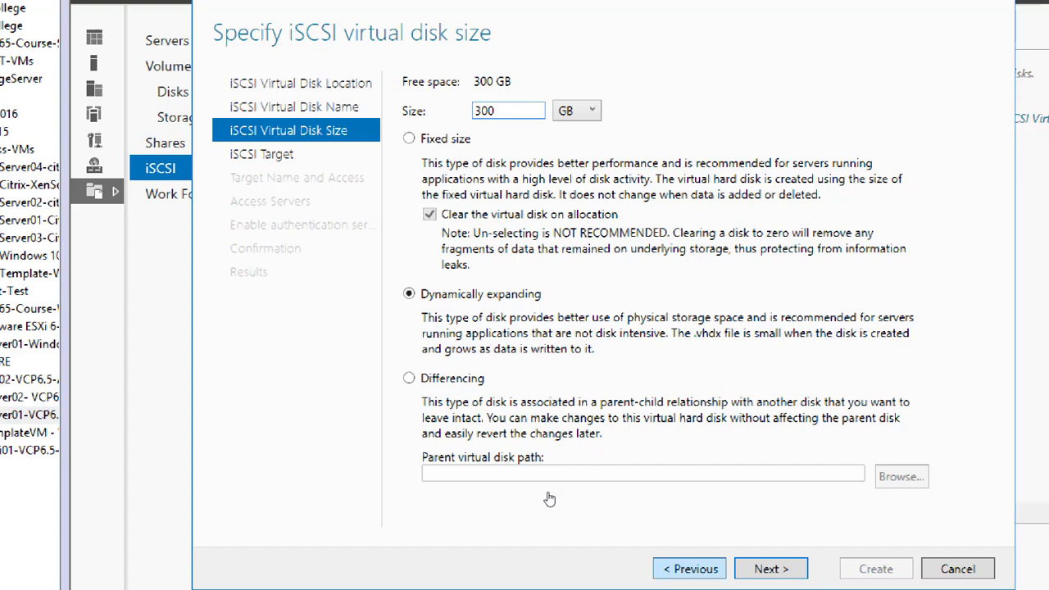
key(alt+p)
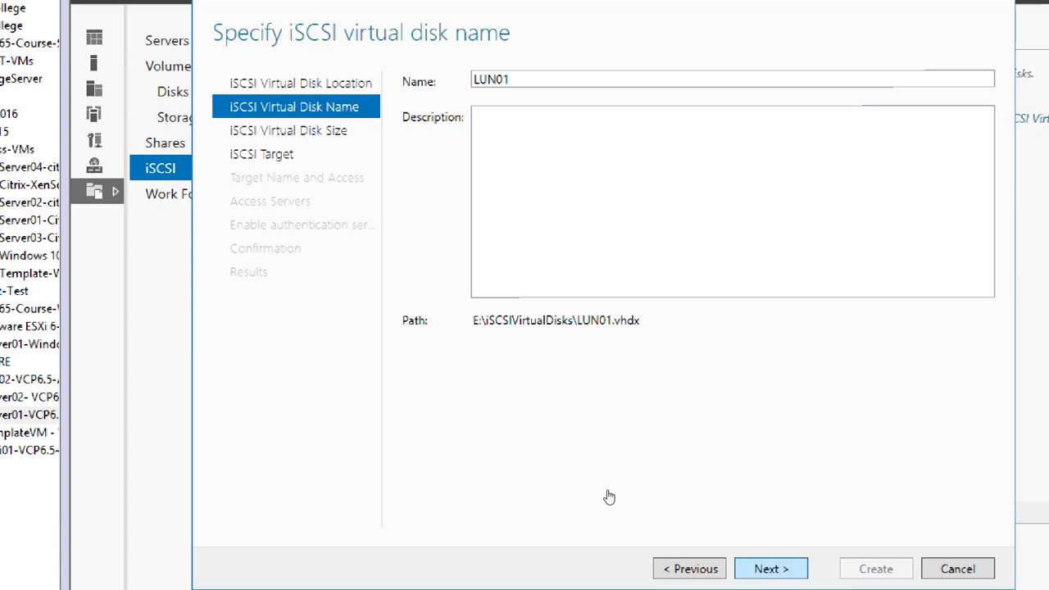
key(Return)
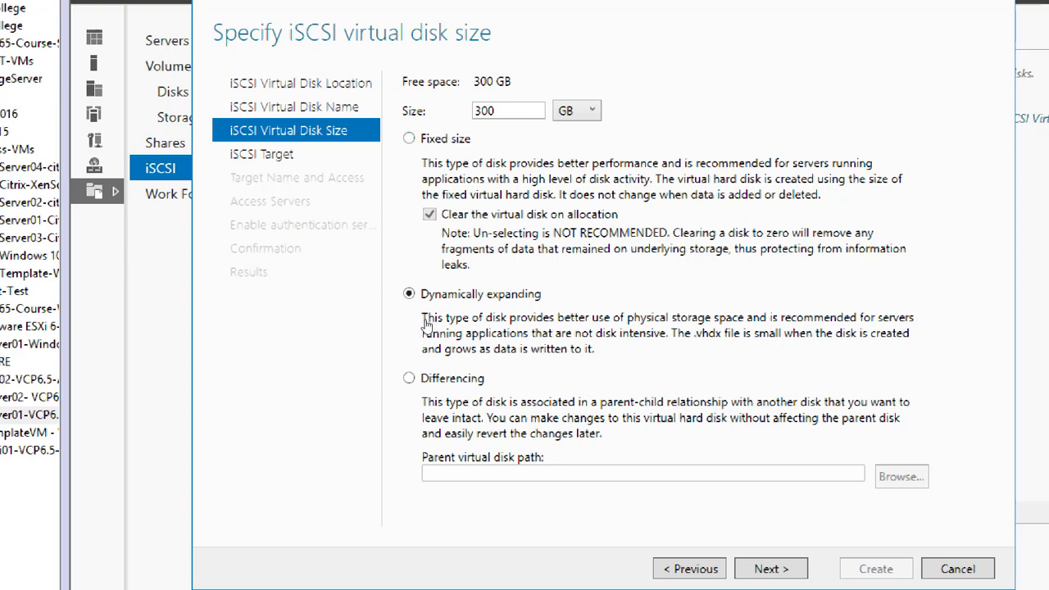
click(423, 197)
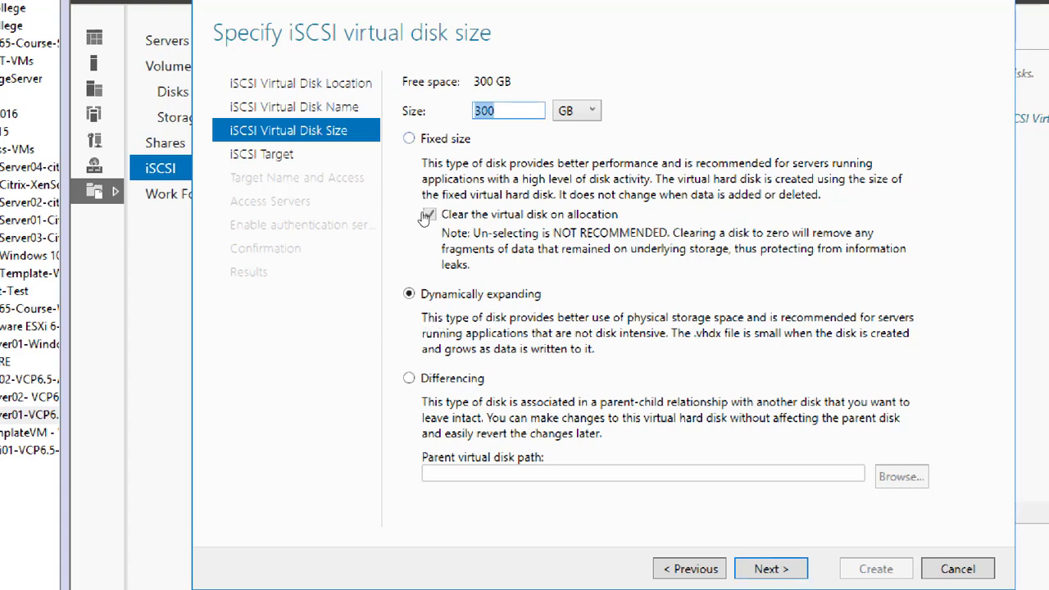
key(Right)
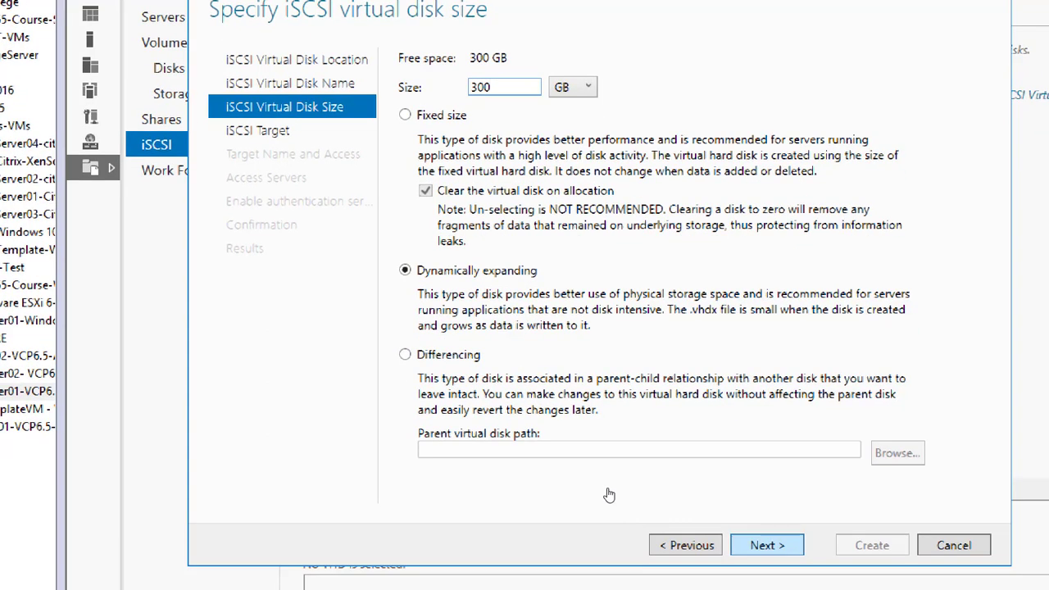
key(Return)
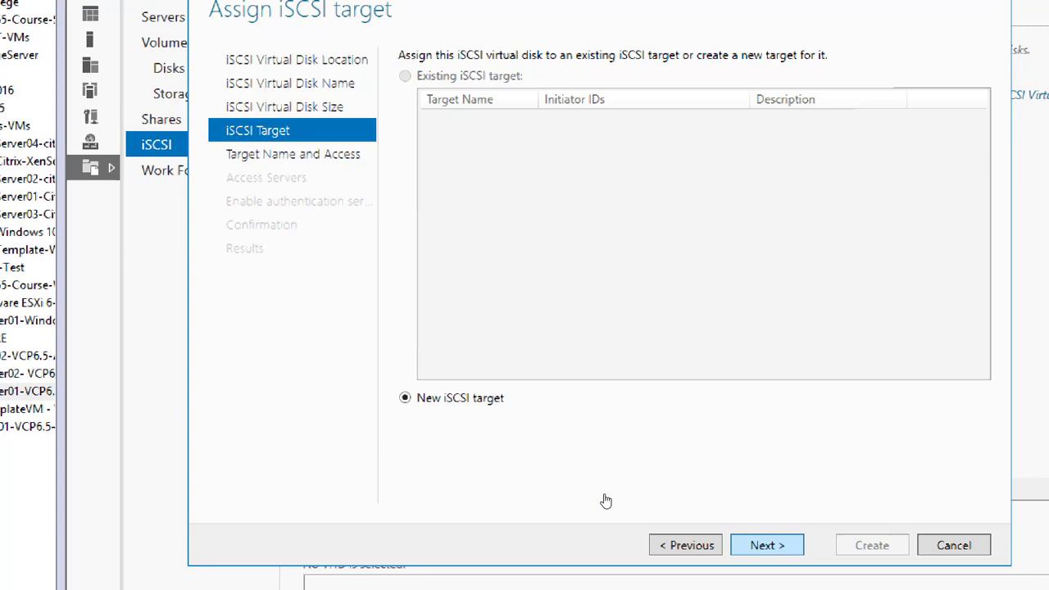
Step: Create a new iSCSI target named CompanyDisks and continue to the access servers page
key(Return)
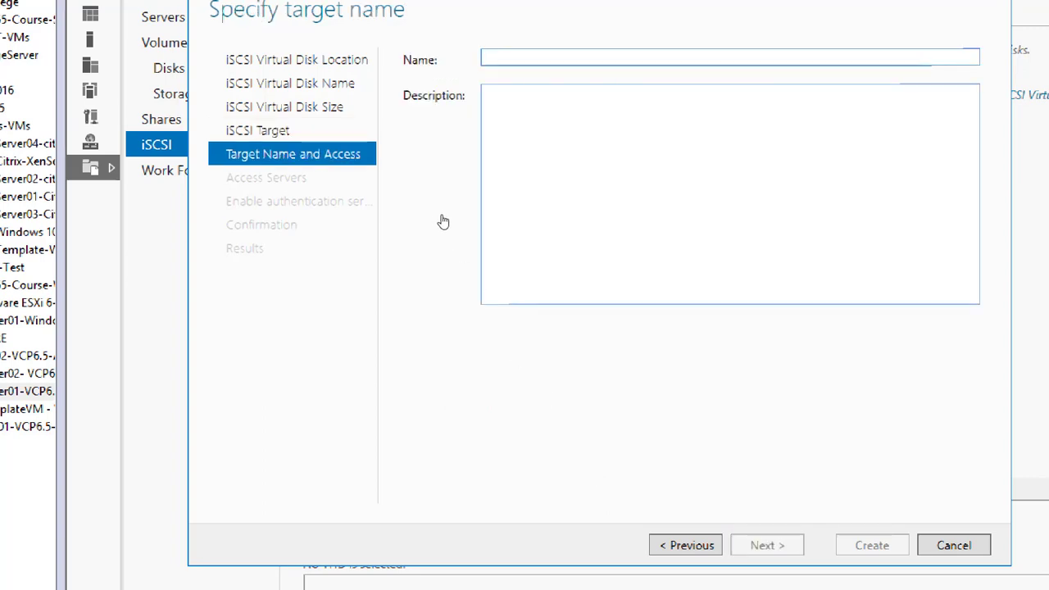
text(CompanyDis)
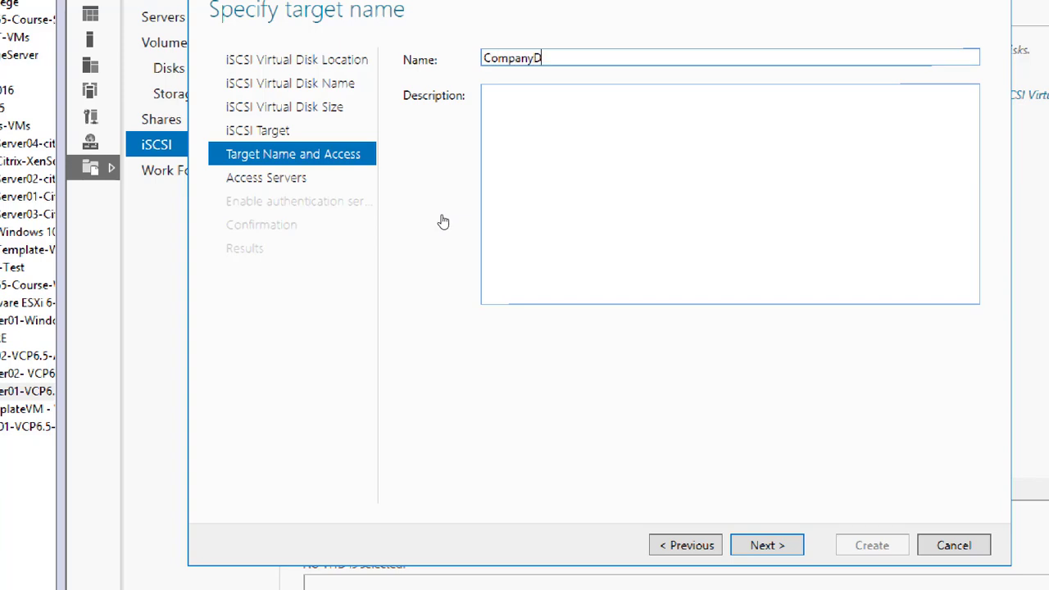
text(k)
text(s)
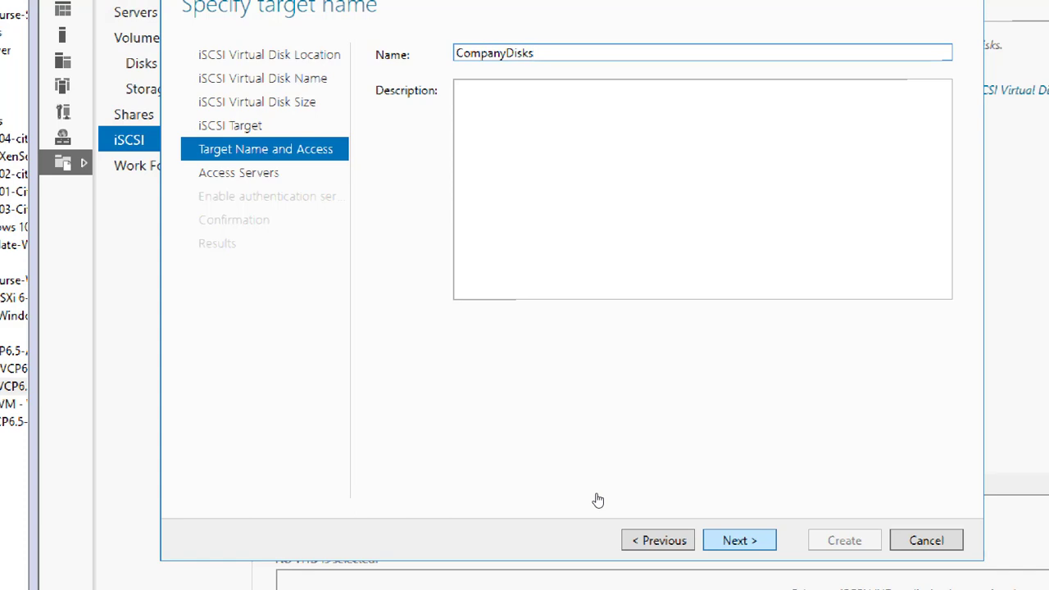
key(Return)
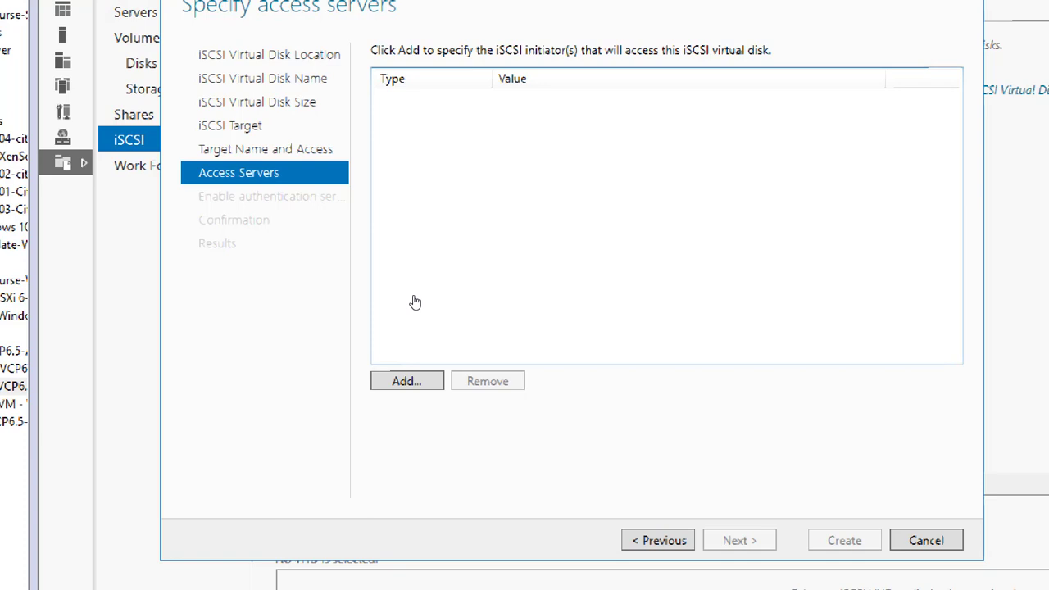
Step: Add an initiator identified by IP Address 192.168.200.3 to the access list
click(383, 388)
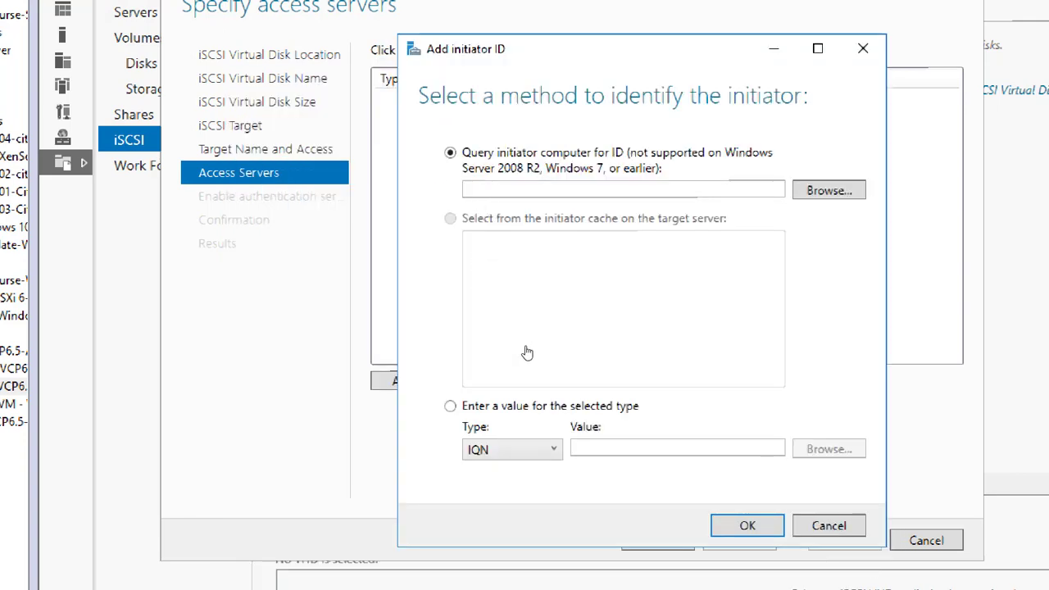
click(479, 446)
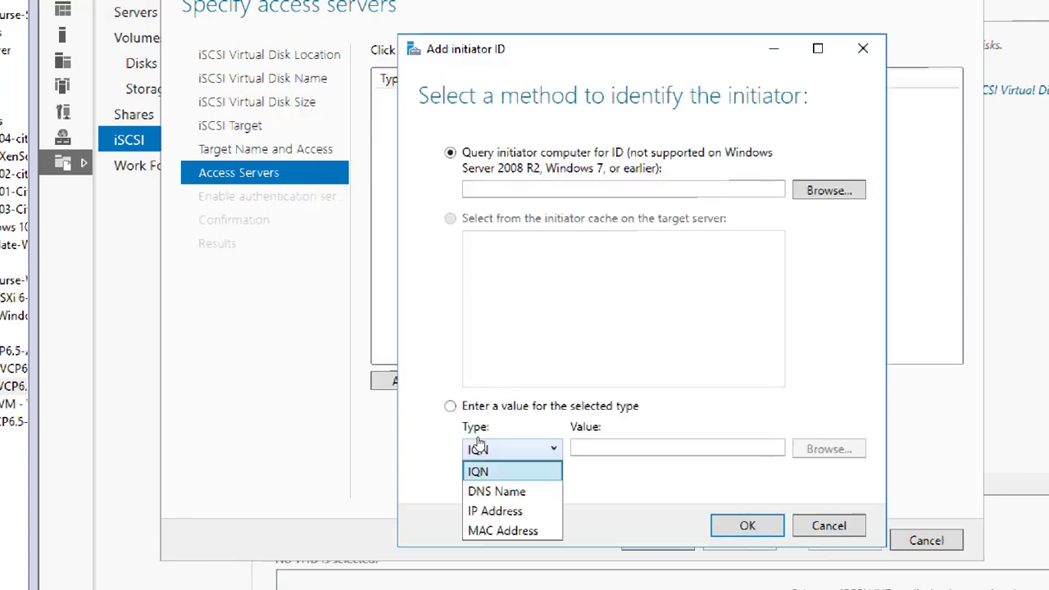
key(Down)
key(Down)
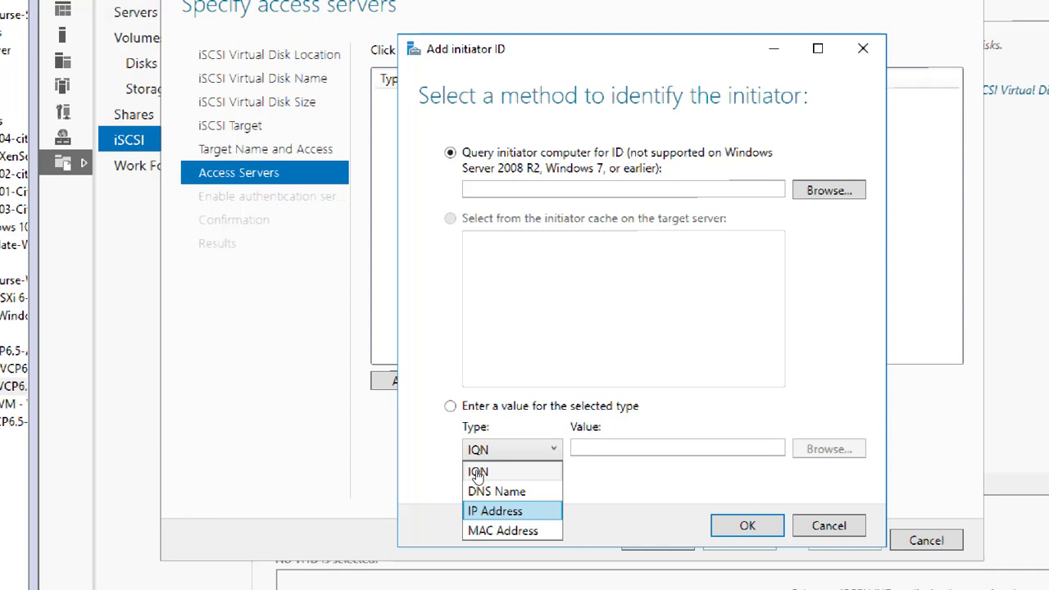
key(Up)
key(Down)
key(Down)
key(Up)
key(Return)
key(Tab)
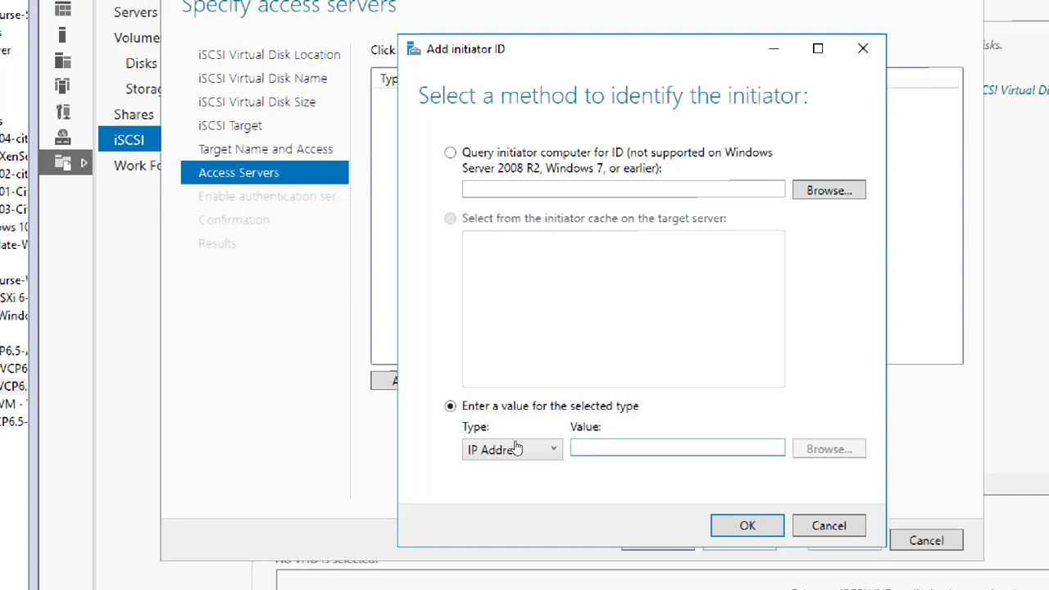
text(192.)
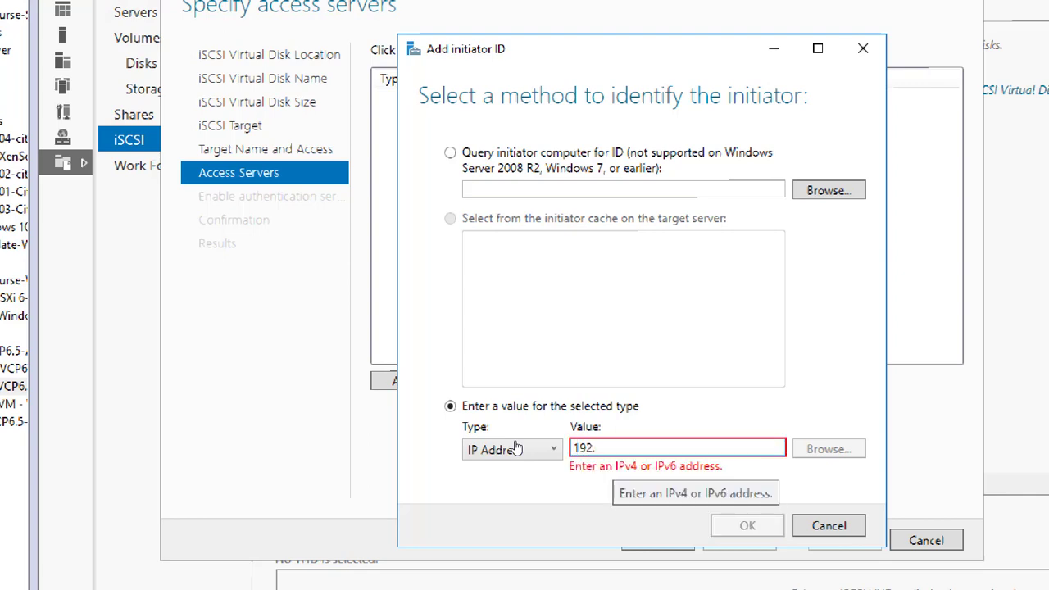
text(168.200.3)
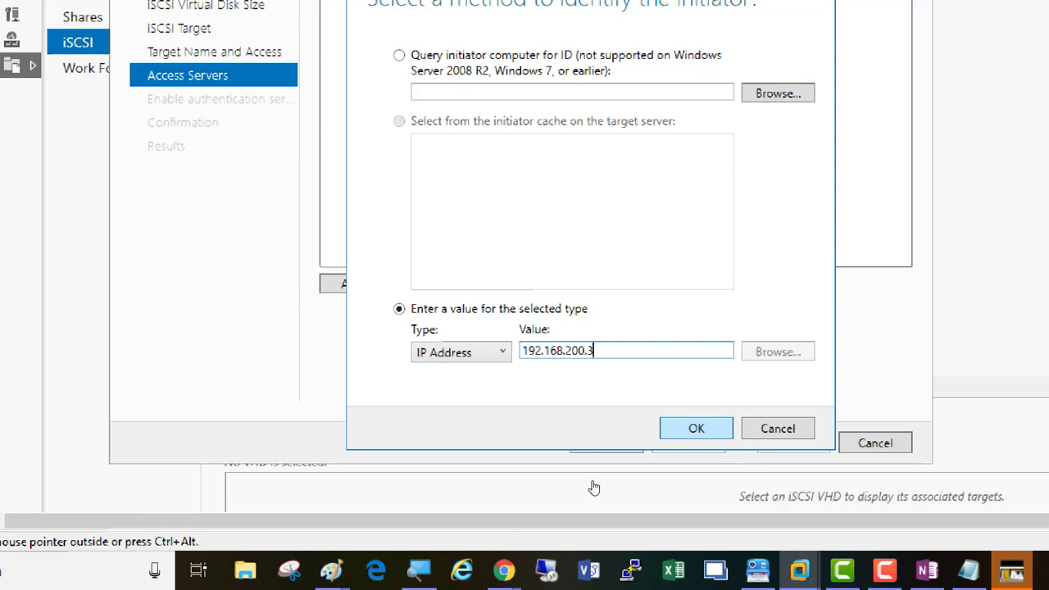
key(Return)
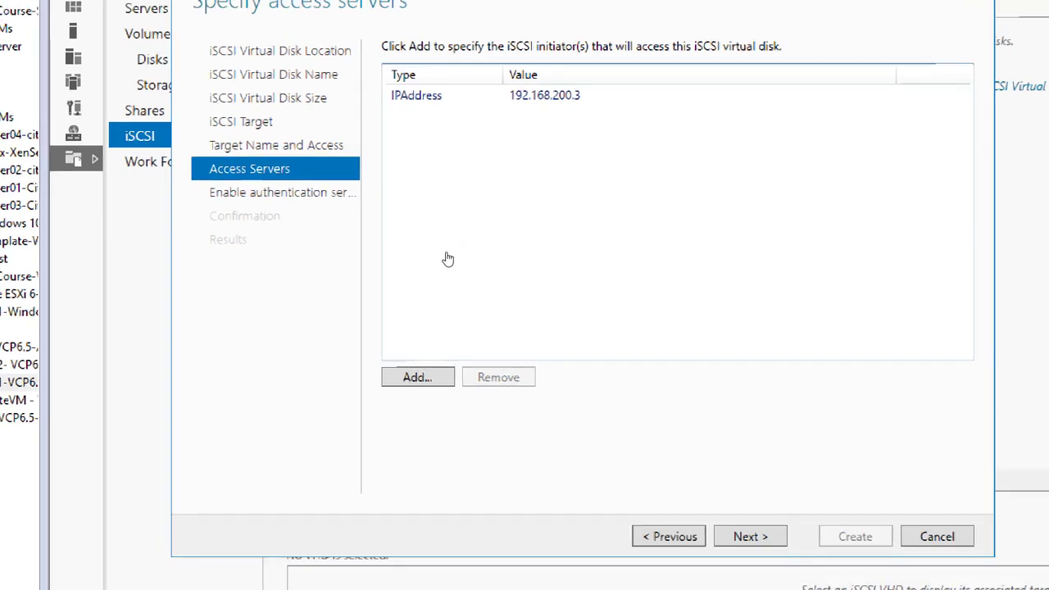
Step: Add 192.168.200.4 as a second IP Address initiator and continue to Enable Authentication
click(383, 382)
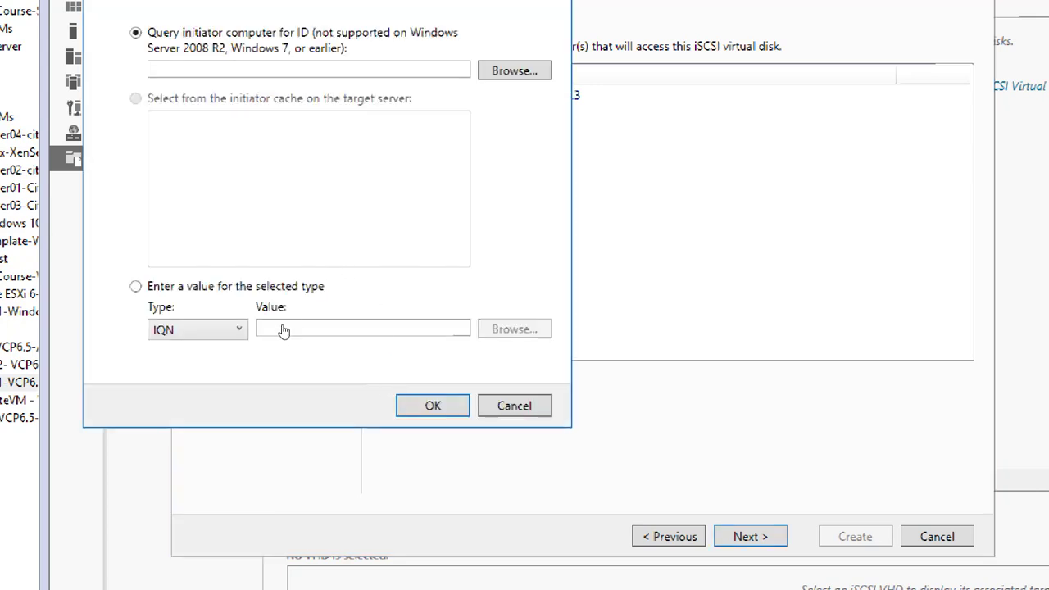
click(242, 334)
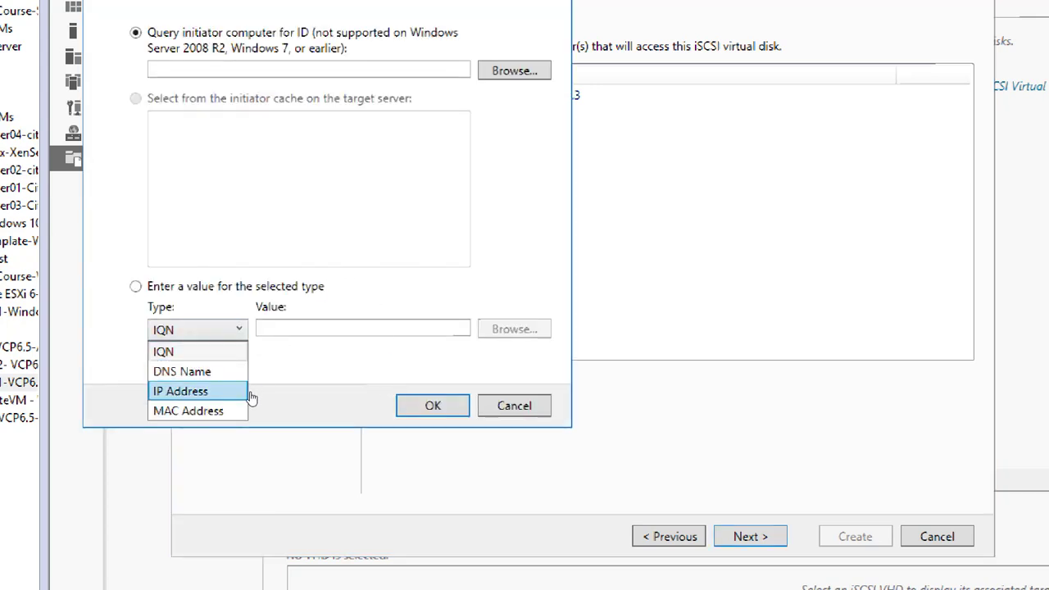
click(196, 391)
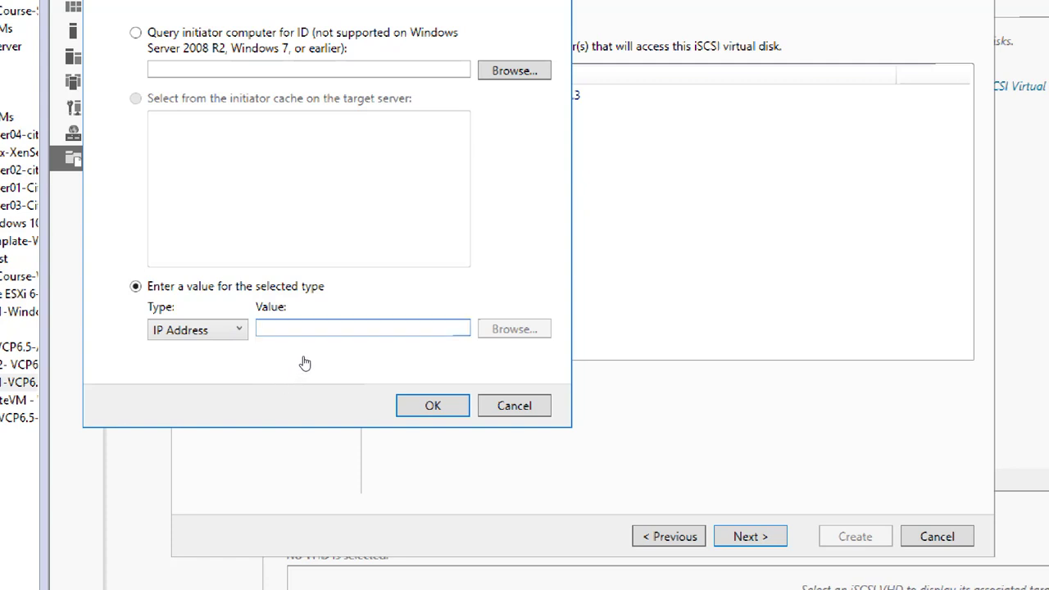
text(192.168.)
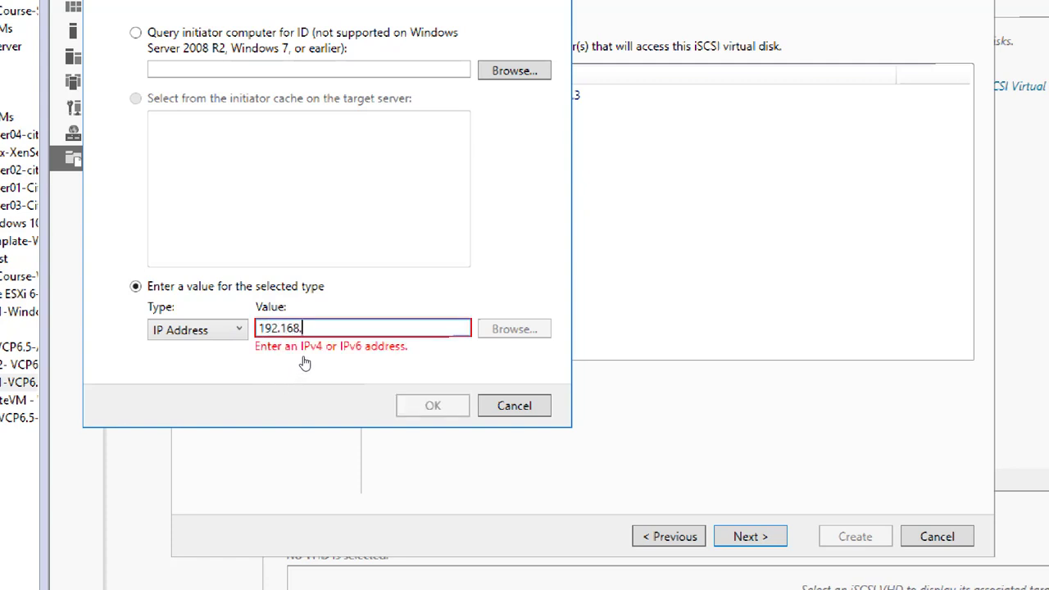
text(200.4)
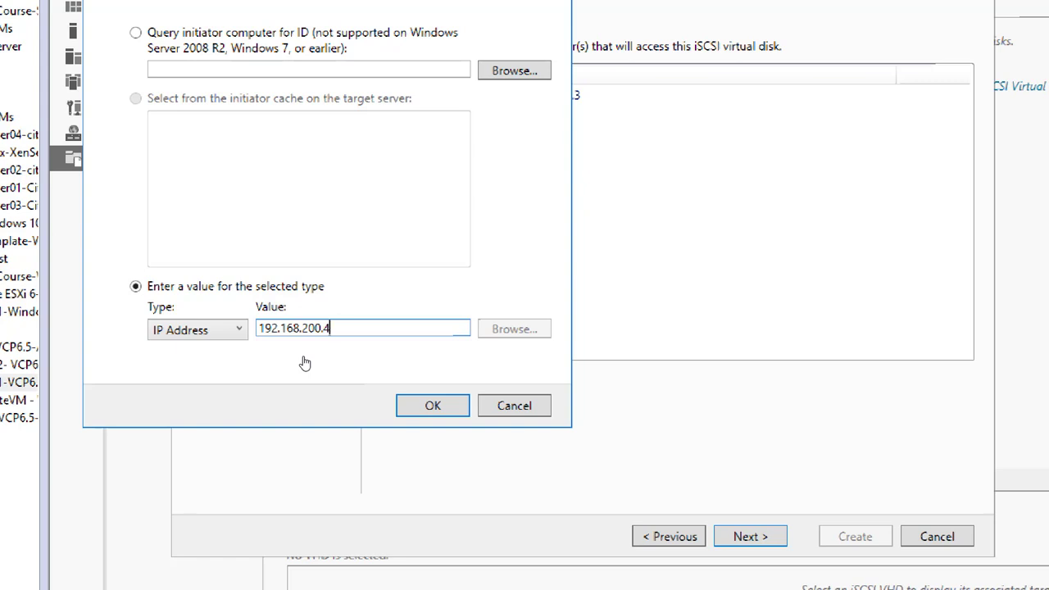
click(399, 408)
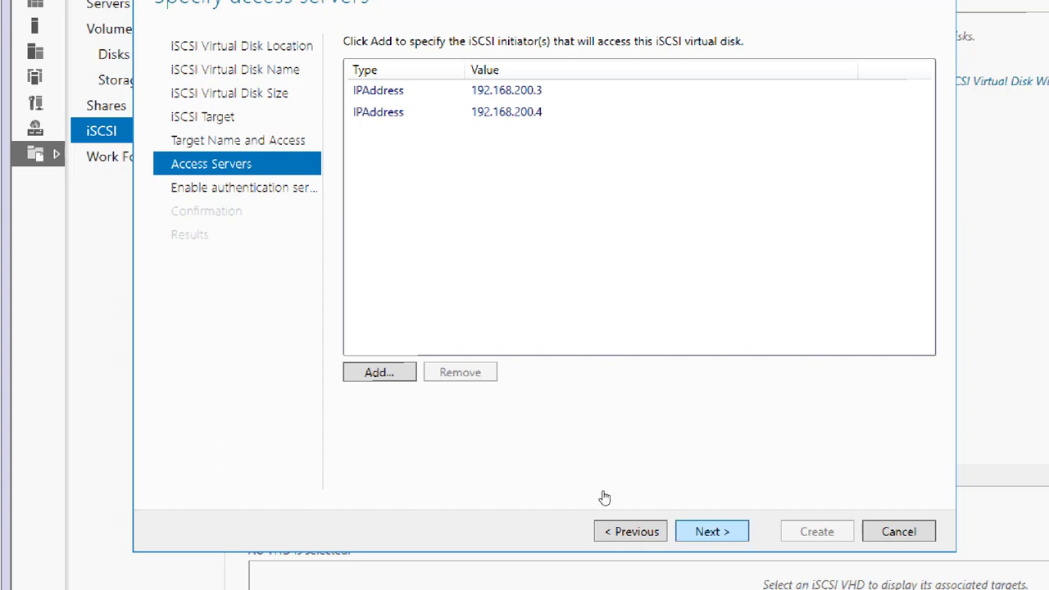
key(Return)
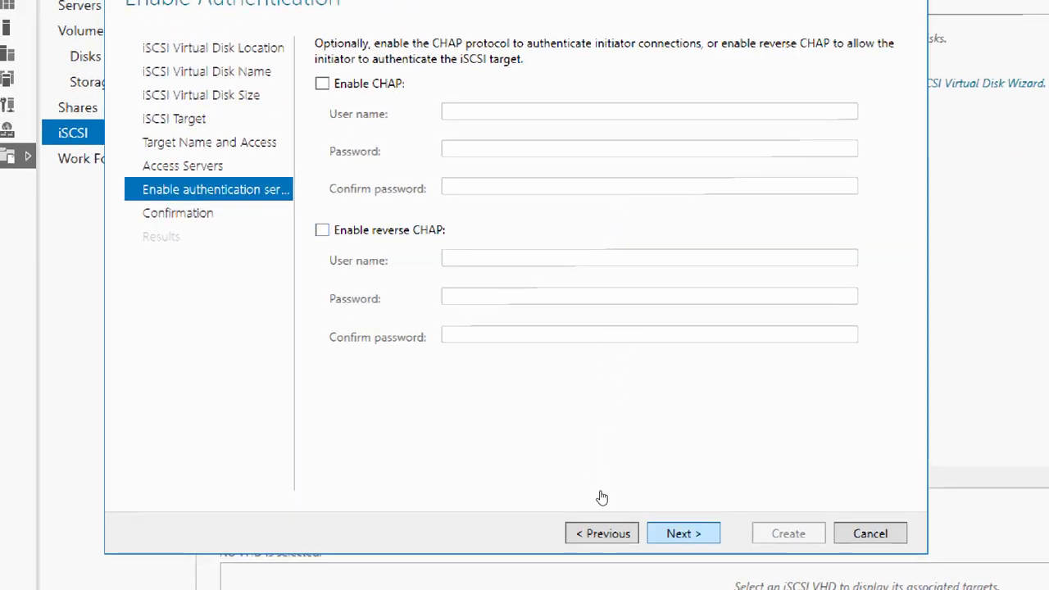
Step: Leave CHAP and reverse CHAP unchecked and go to the Confirm selections summary
key(Return)
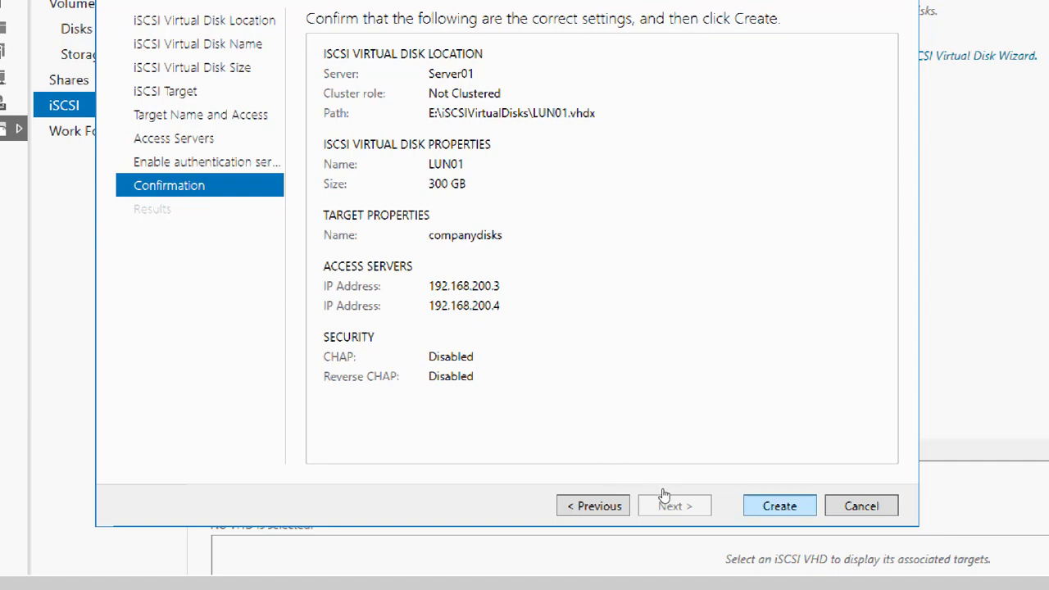
Step: Create the 300 GB LUN01 disk with target companydisks, then close the results page
key(Return)
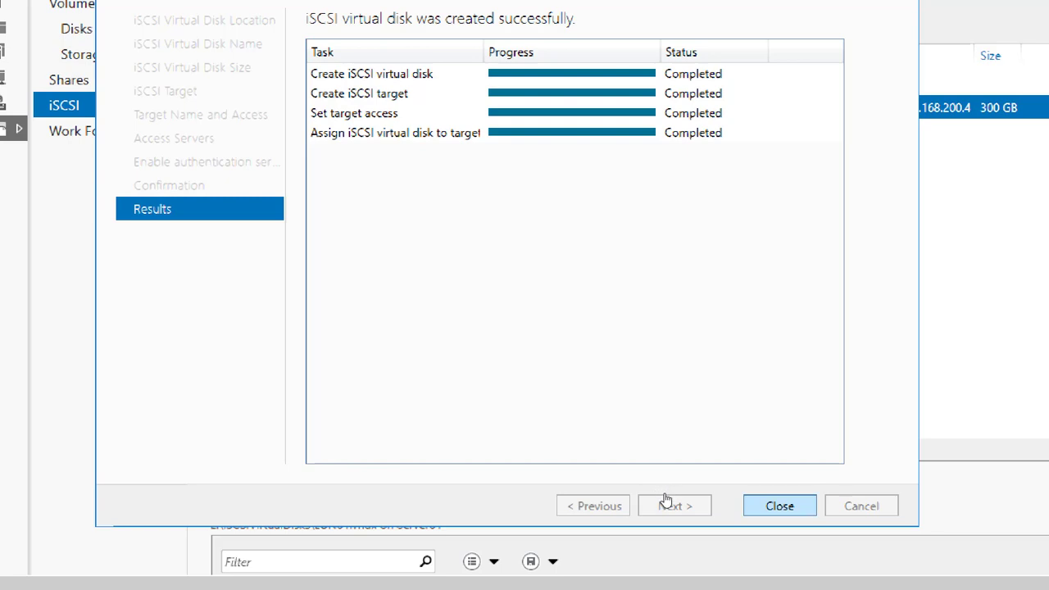
key(Return)
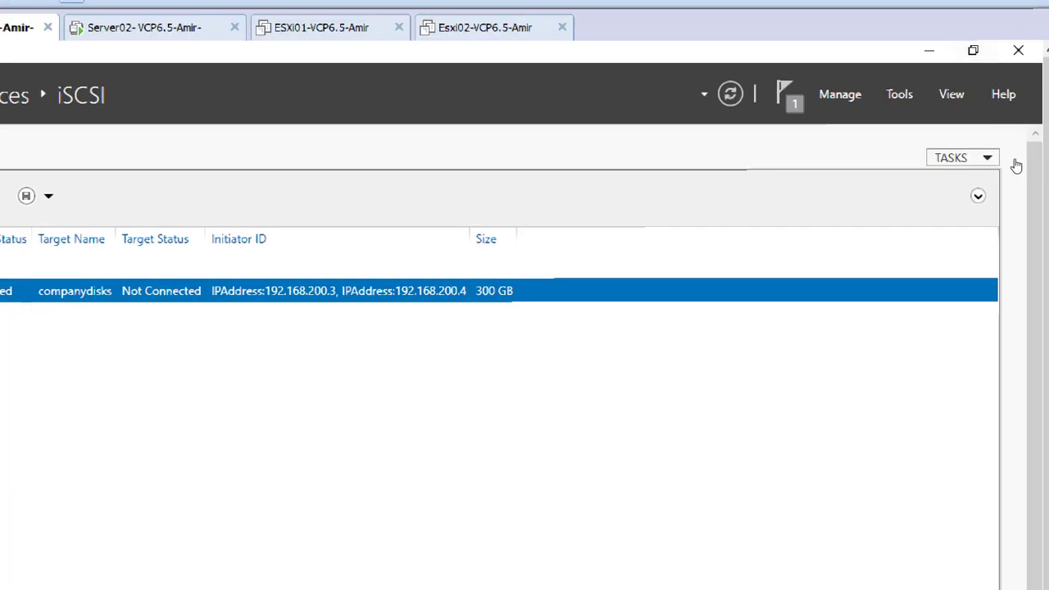
Step: Open the TASKS dropdown above the iSCSI virtual disks list
click(998, 147)
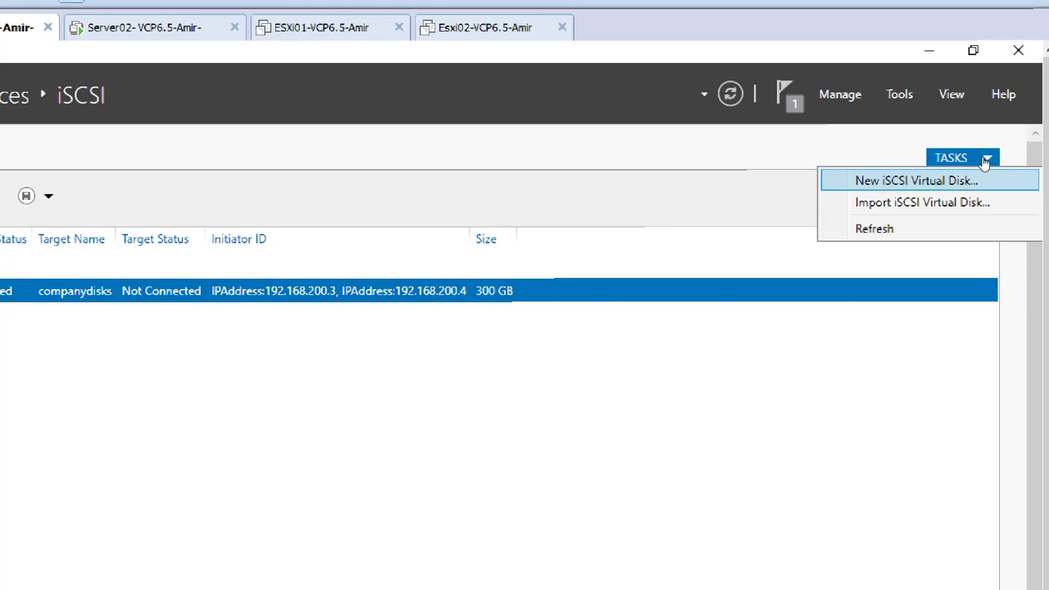
Step: Start a second disk named LUN02 on volume F:, then cancel that wizard
key(Return)
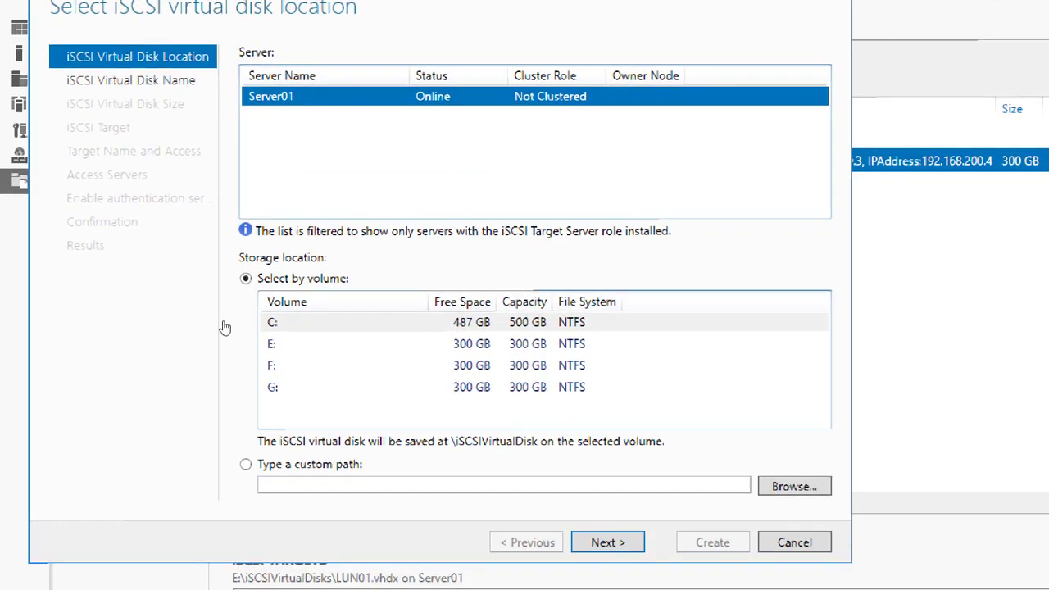
click(286, 365)
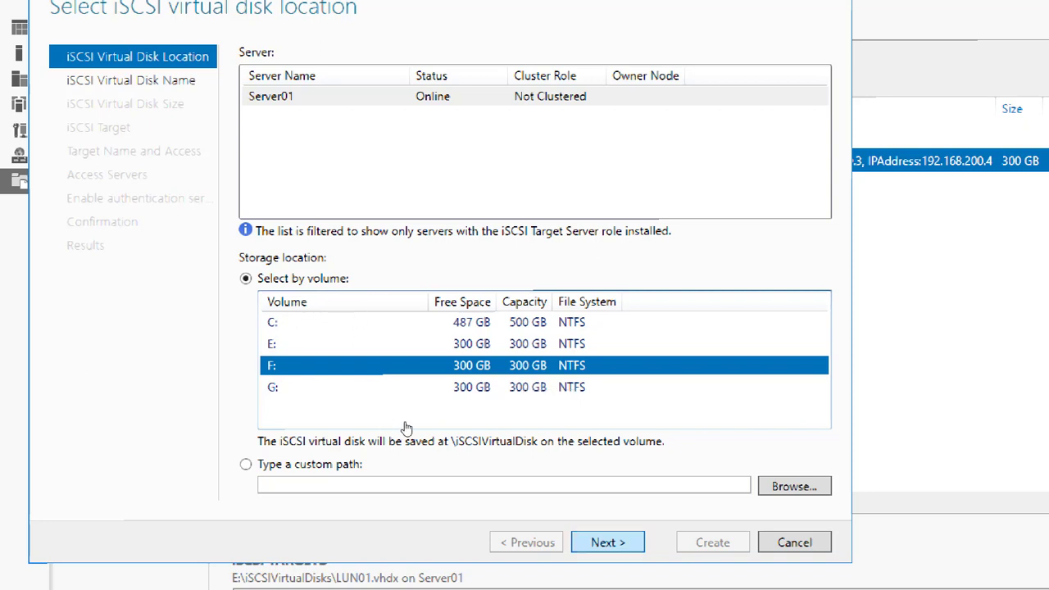
key(Return)
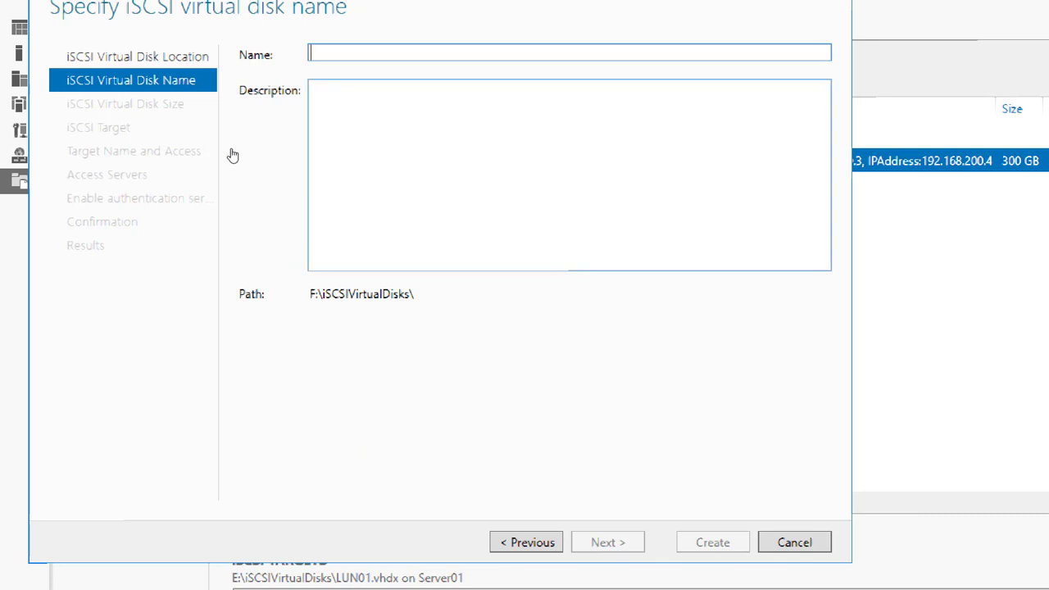
text(LUN02)
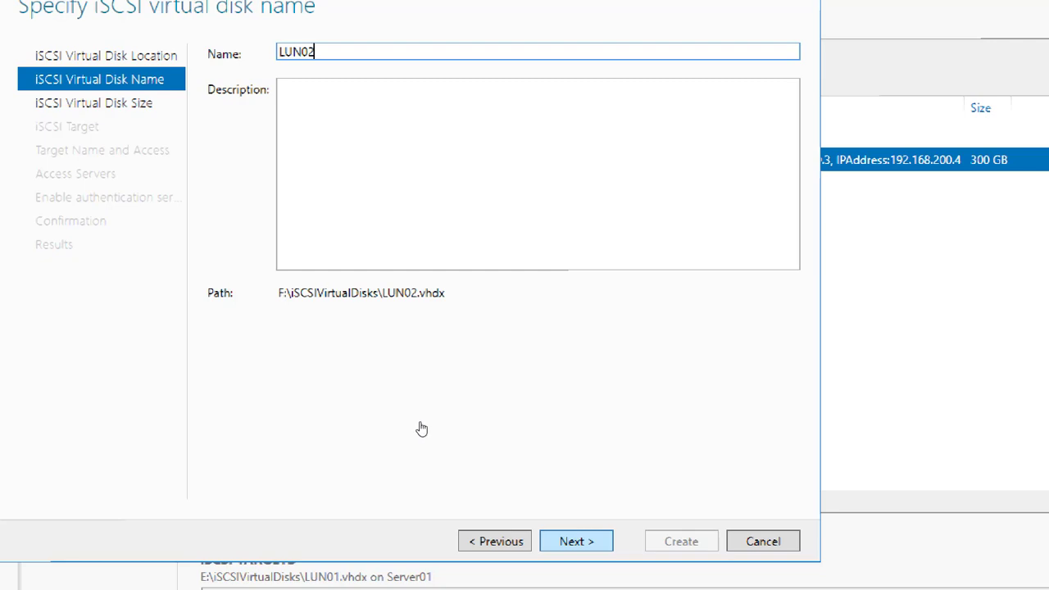
click(763, 541)
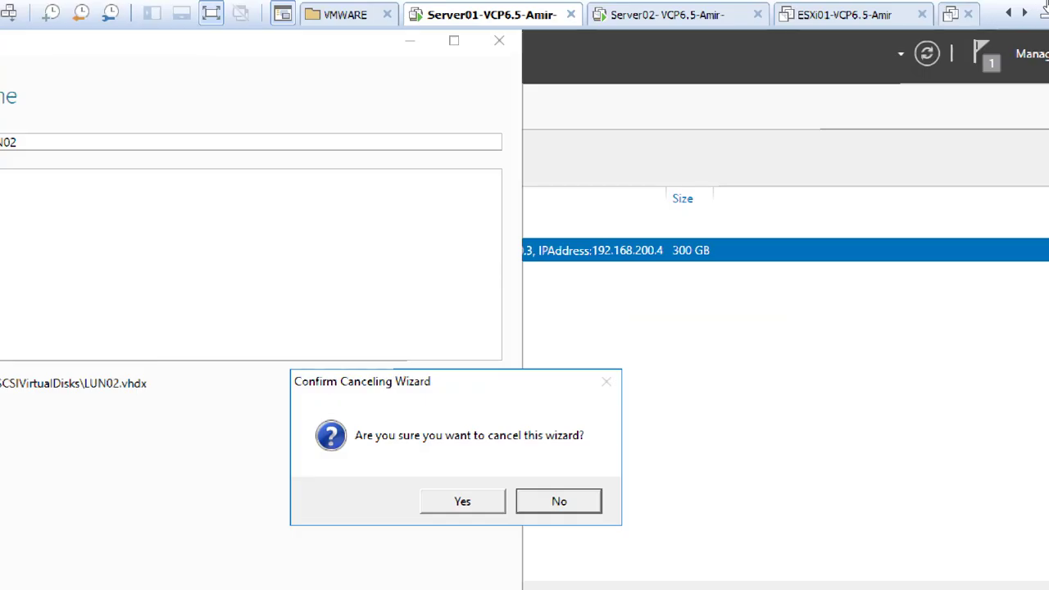
Step: Abandon the earlier wizard and restart New iSCSI Virtual Disk with volume F: selected
key(y)
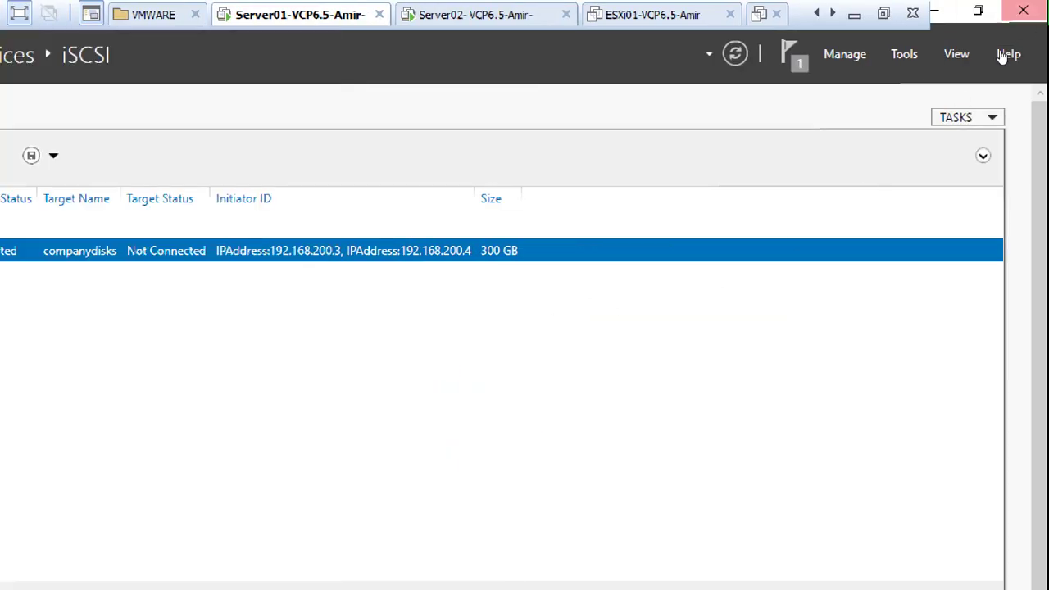
click(992, 117)
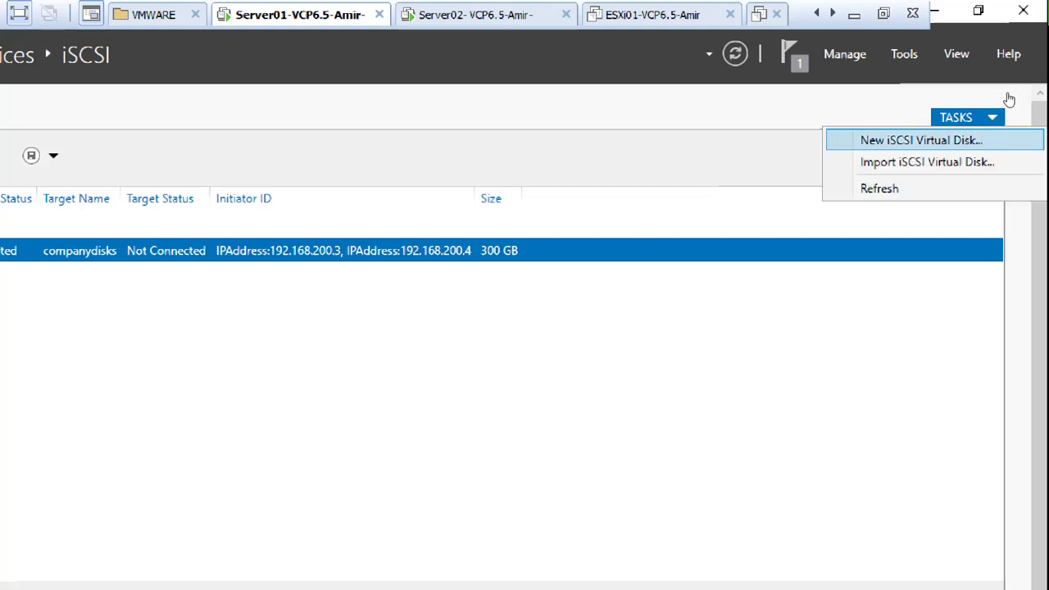
click(1007, 141)
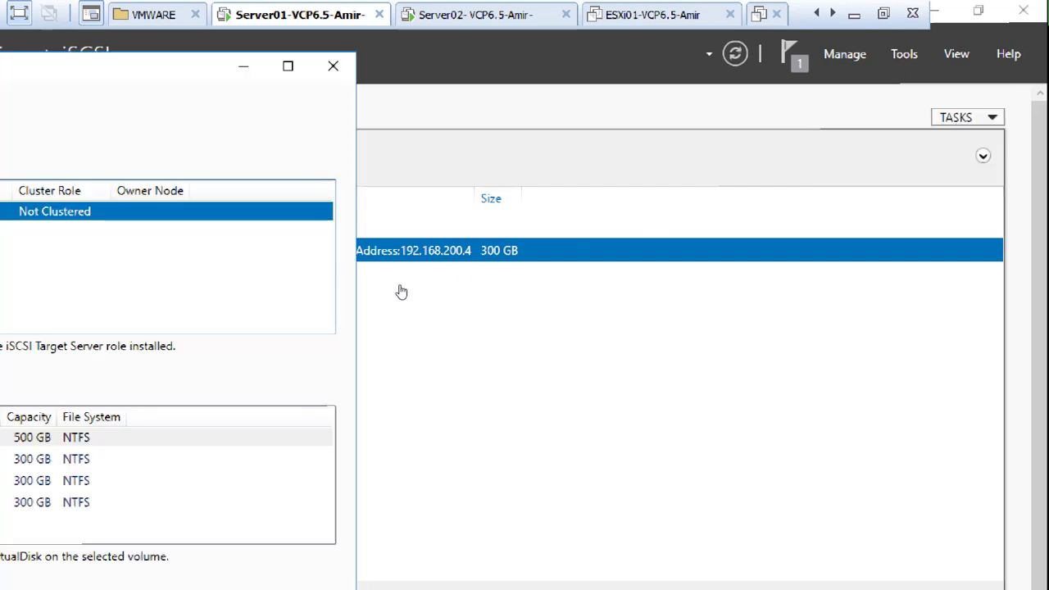
key(Tab)
key(Down)
key(Down)
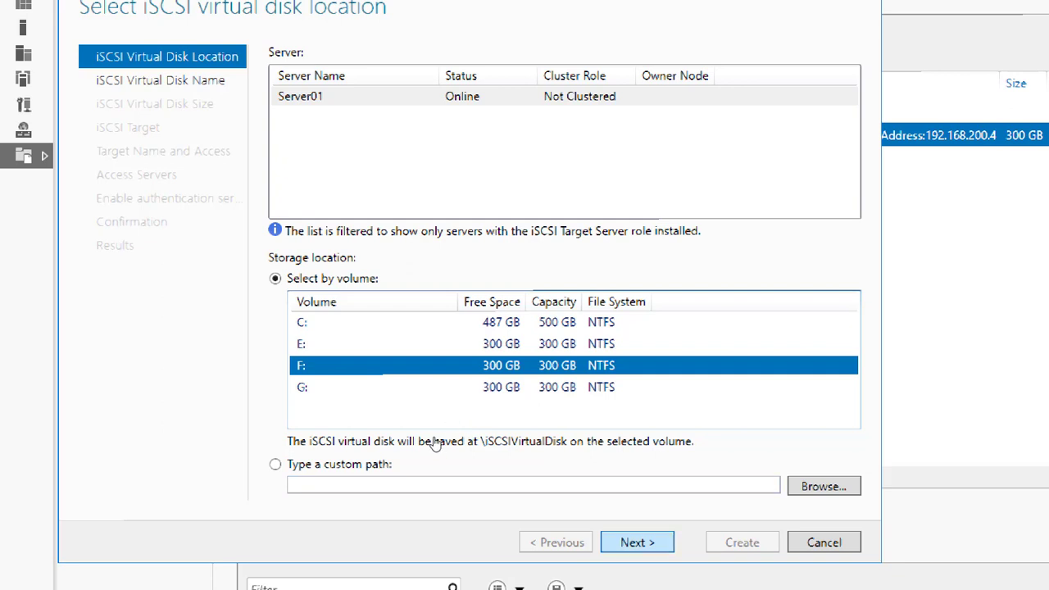
Step: Create LUN02 as a 300 GB dynamically expanding disk on the existing companydisks target
key(Return)
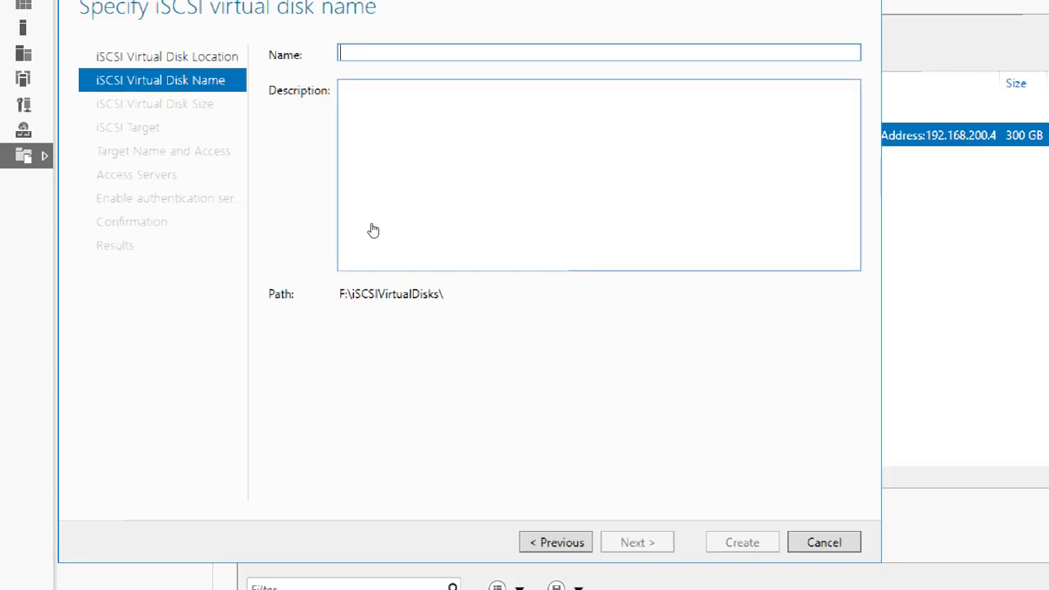
text(LUN02)
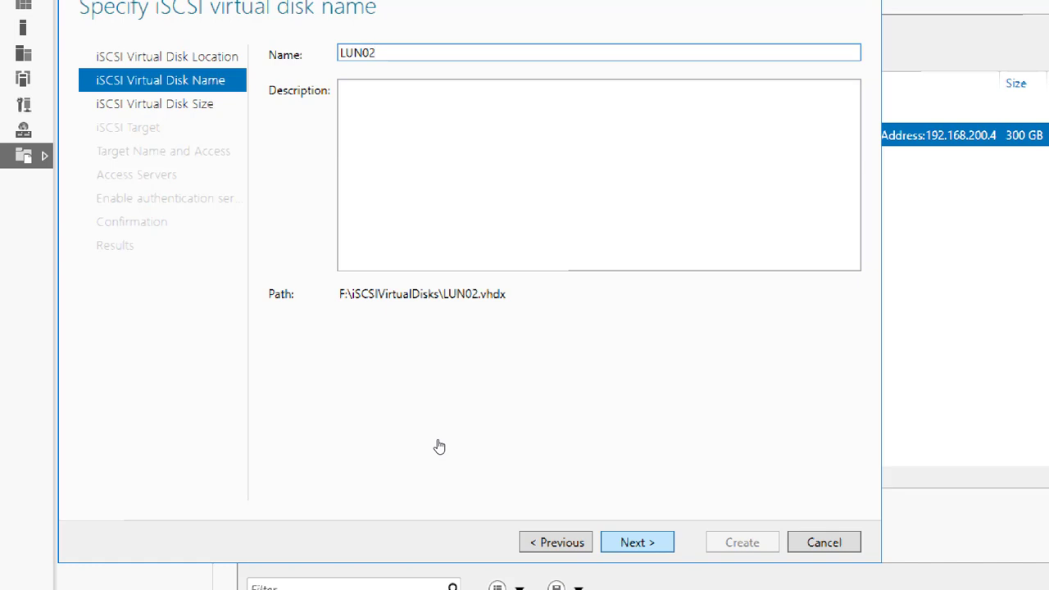
key(Return)
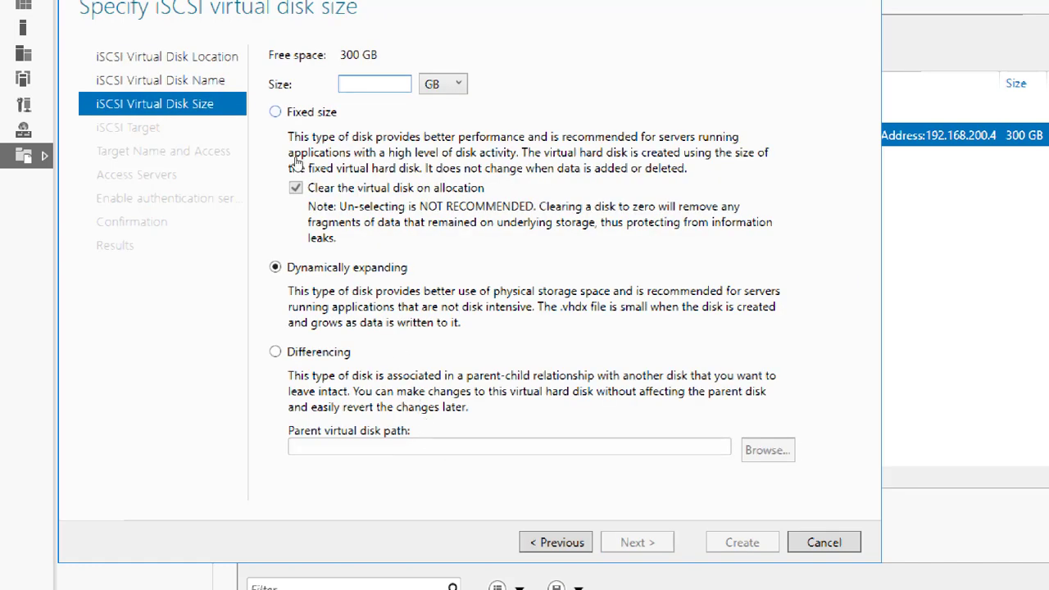
text(300)
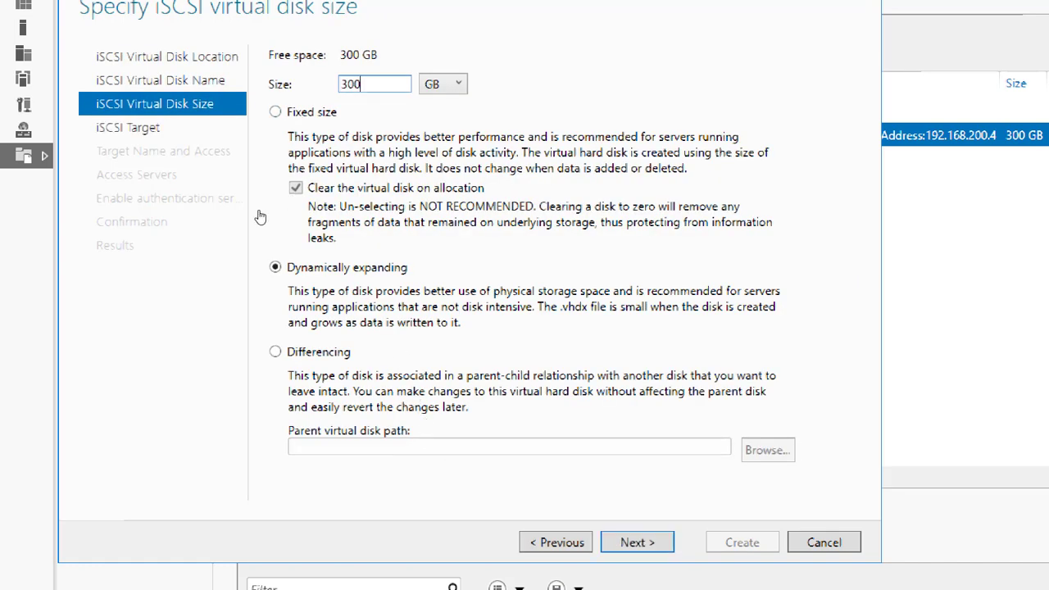
click(275, 263)
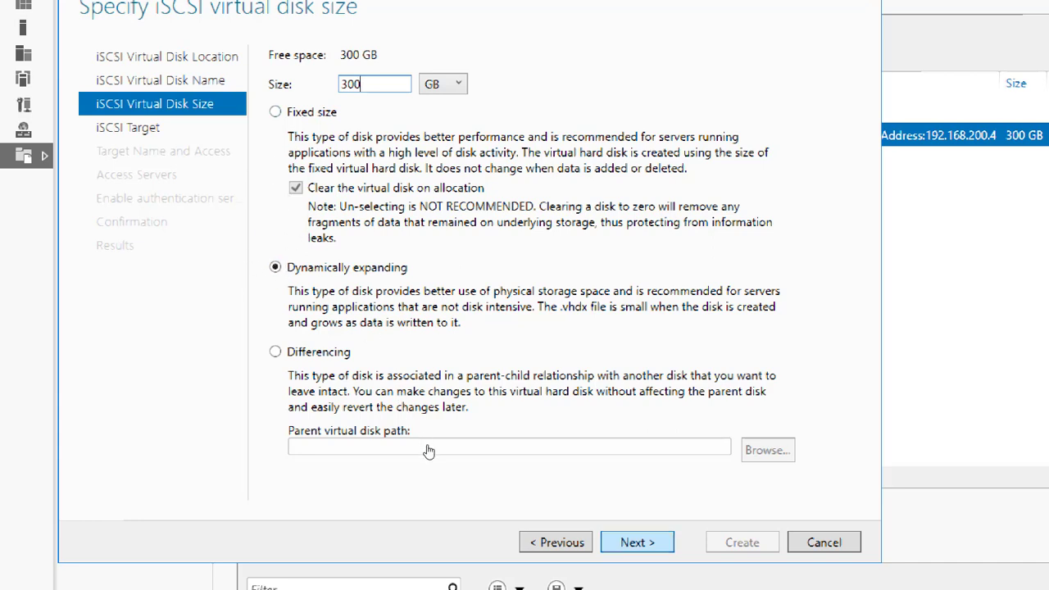
key(Return)
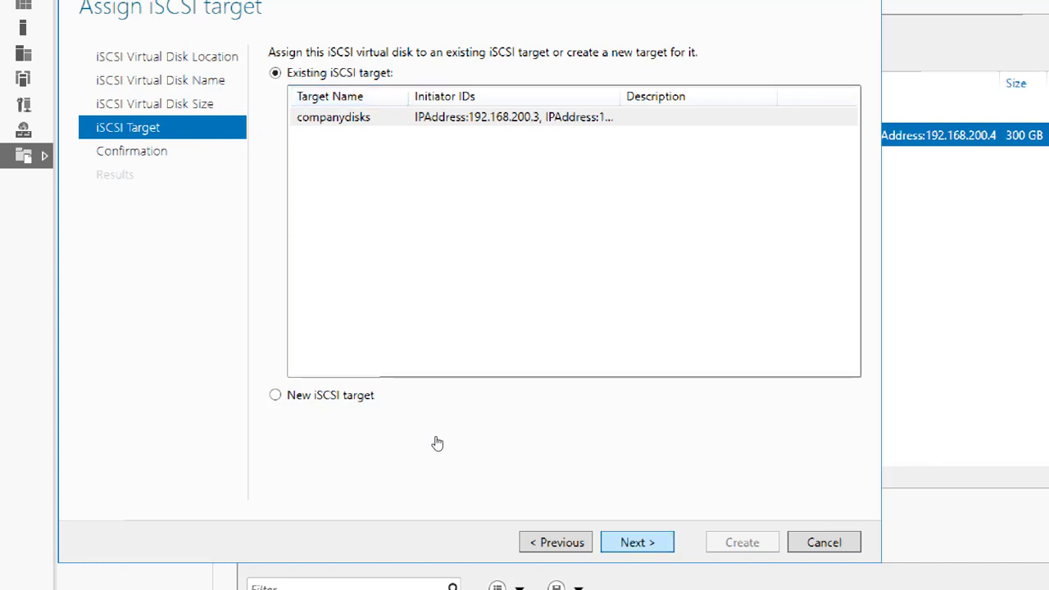
key(Return)
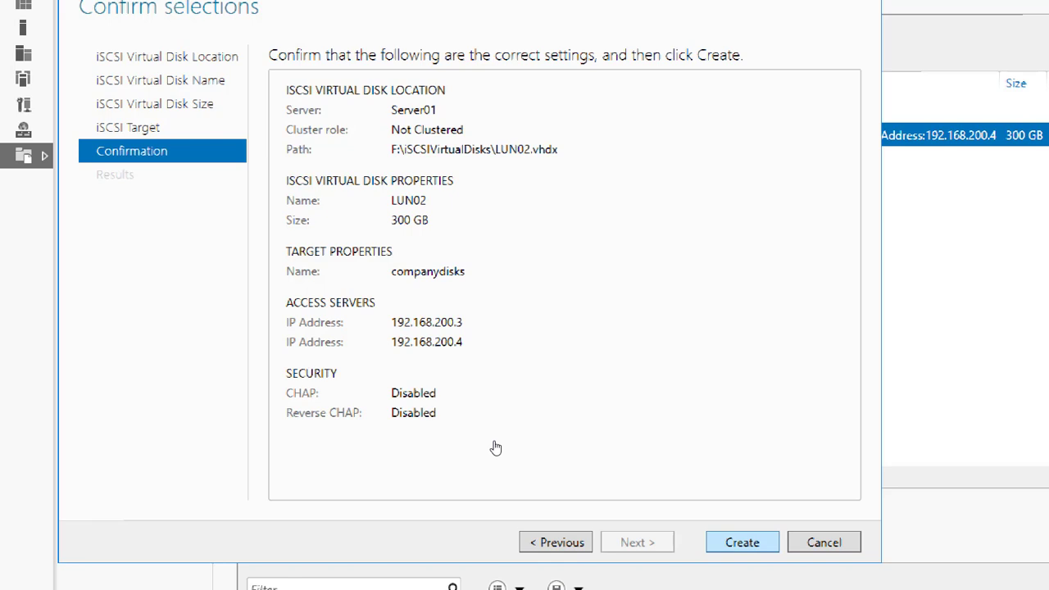
key(Return)
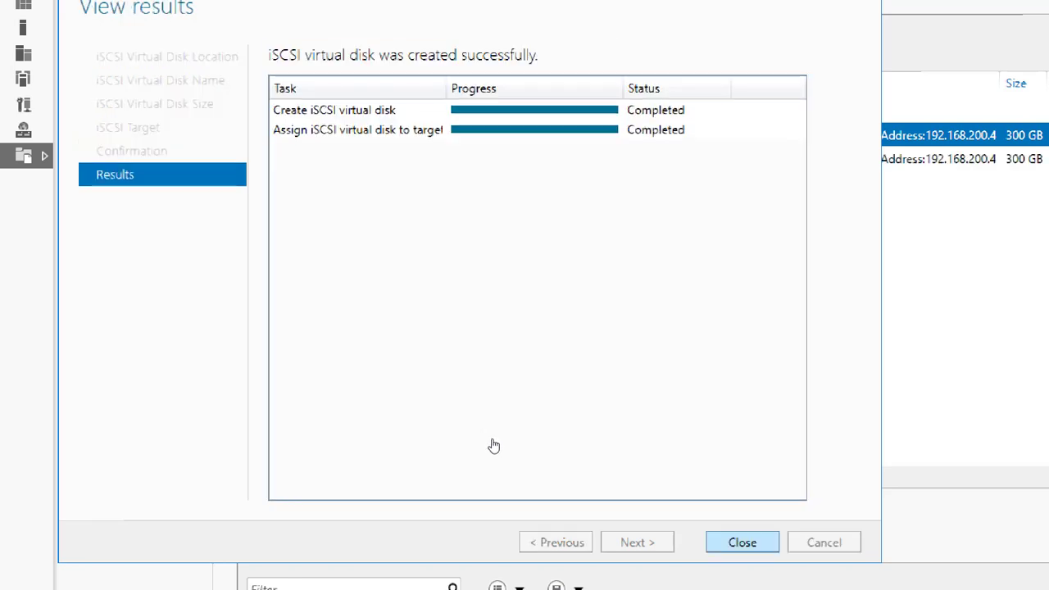
key(Return)
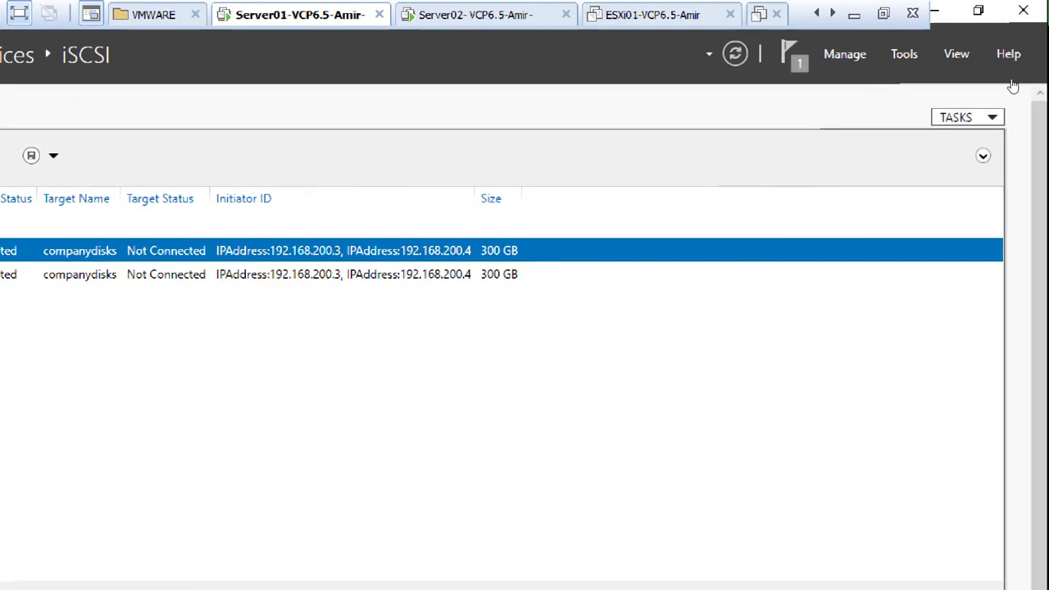
Step: Start another iSCSI disk on volume G: named LUN03, 300 GB, on target companydisks
click(991, 117)
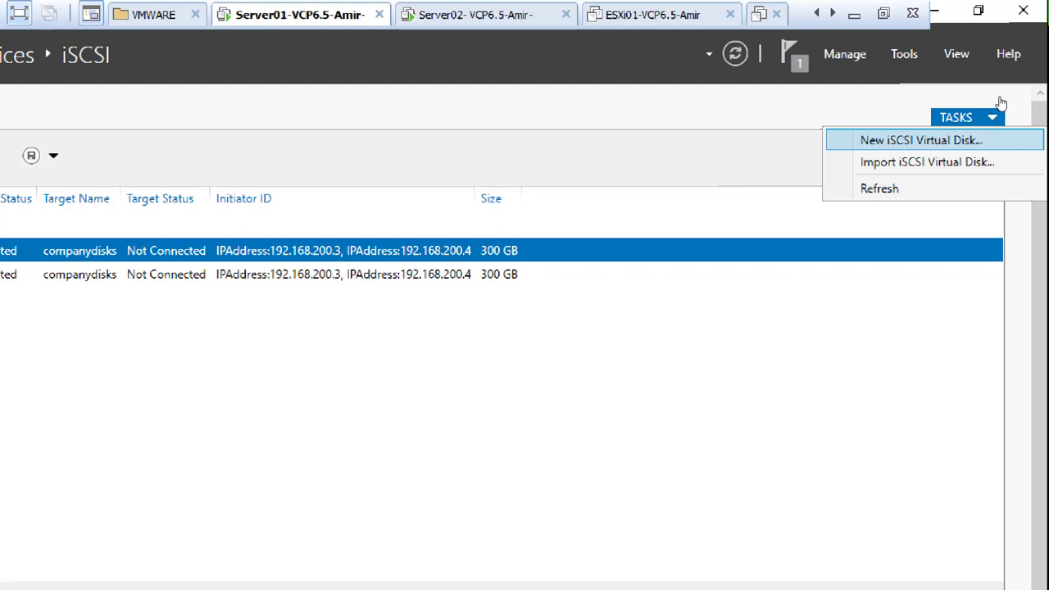
click(991, 141)
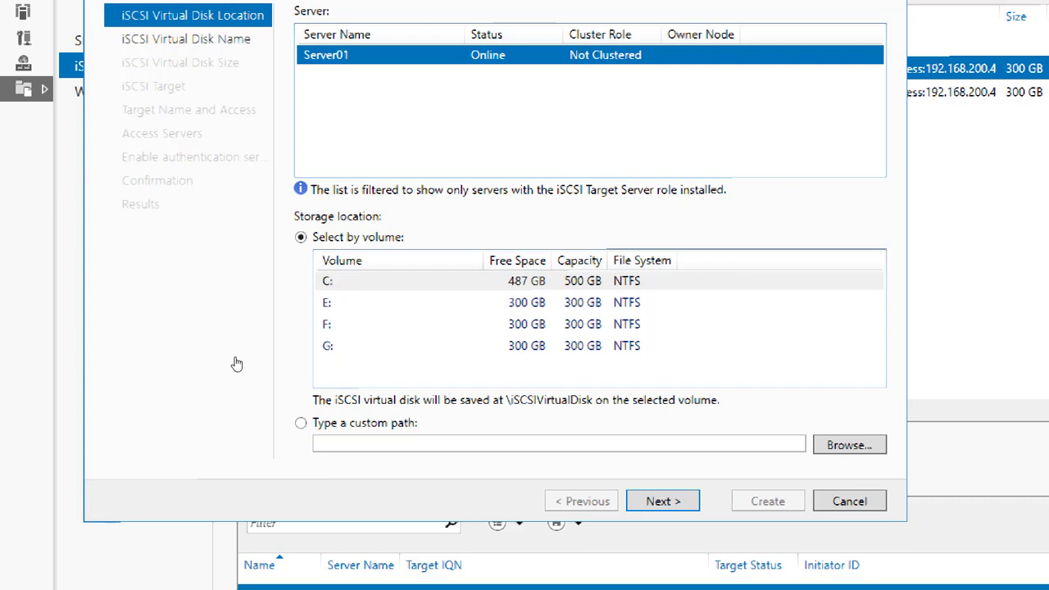
click(382, 345)
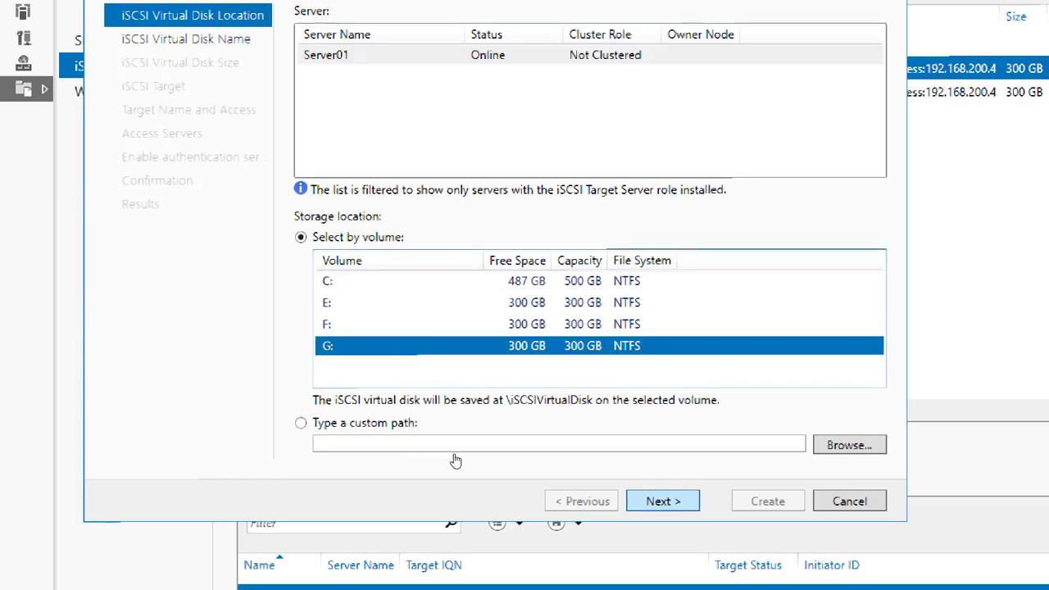
click(663, 501)
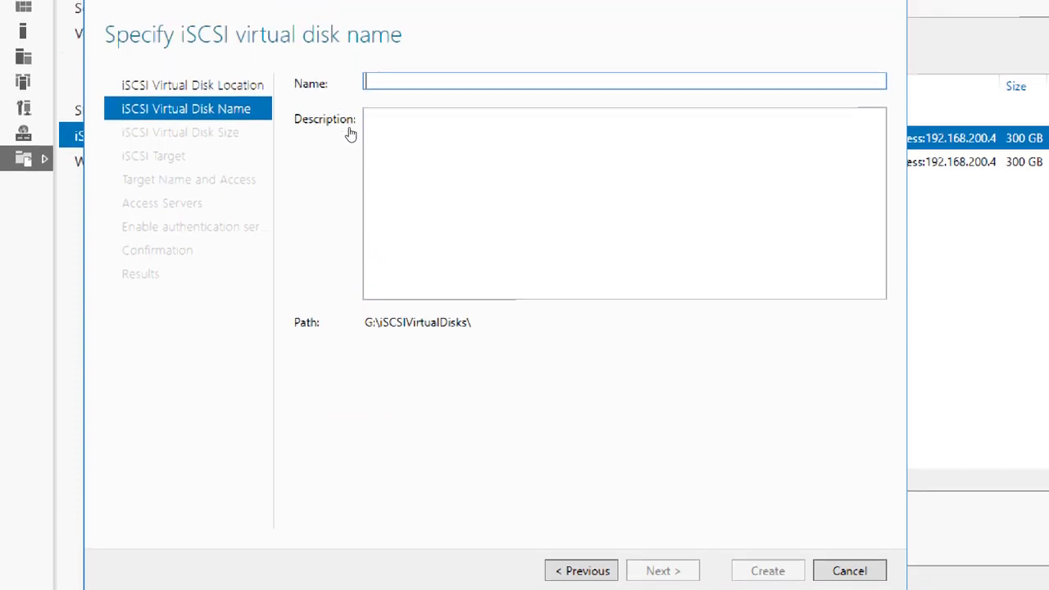
text(LUN03)
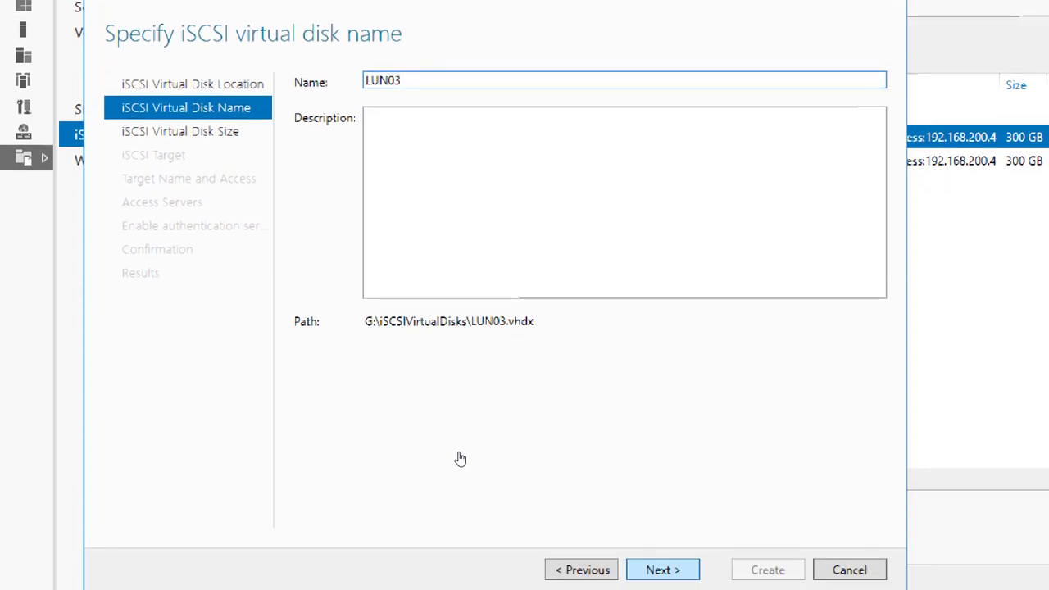
key(Return)
text(300)
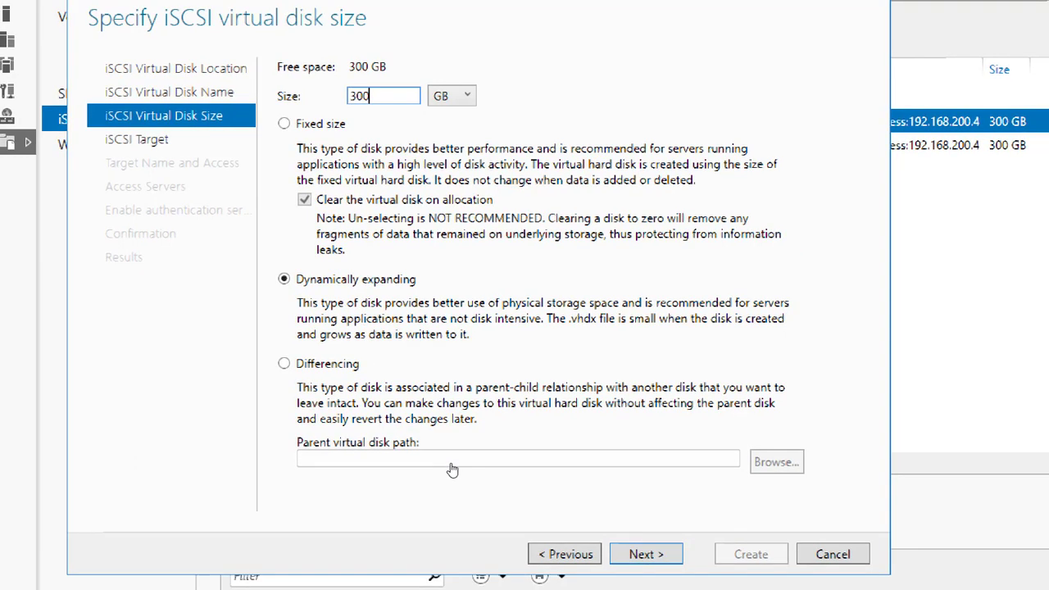
key(Return)
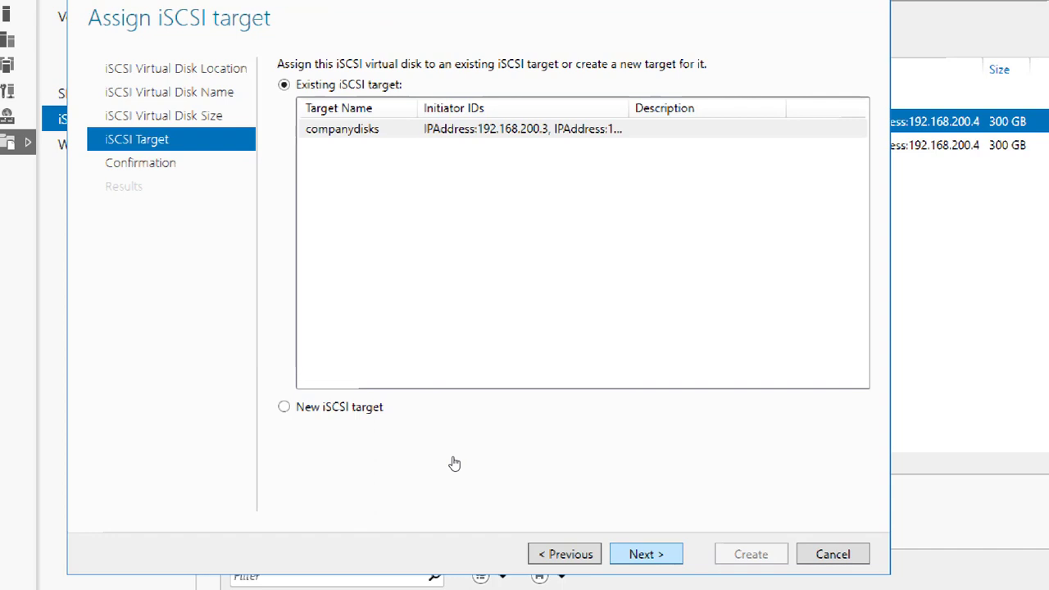
key(Return)
key(Return)
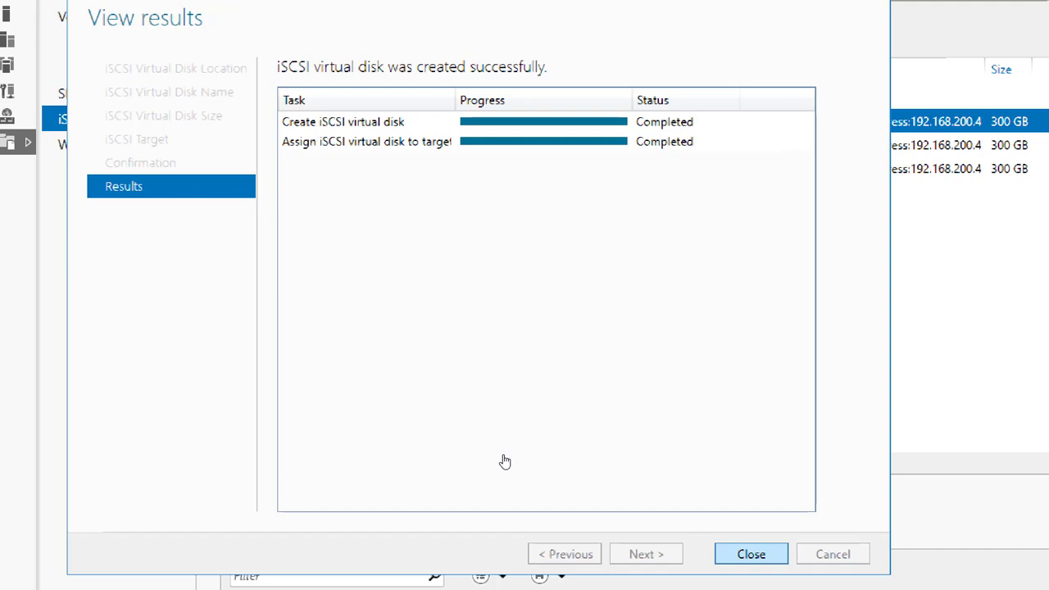
Step: Close the finished iSCSI virtual disk wizard
key(Return)
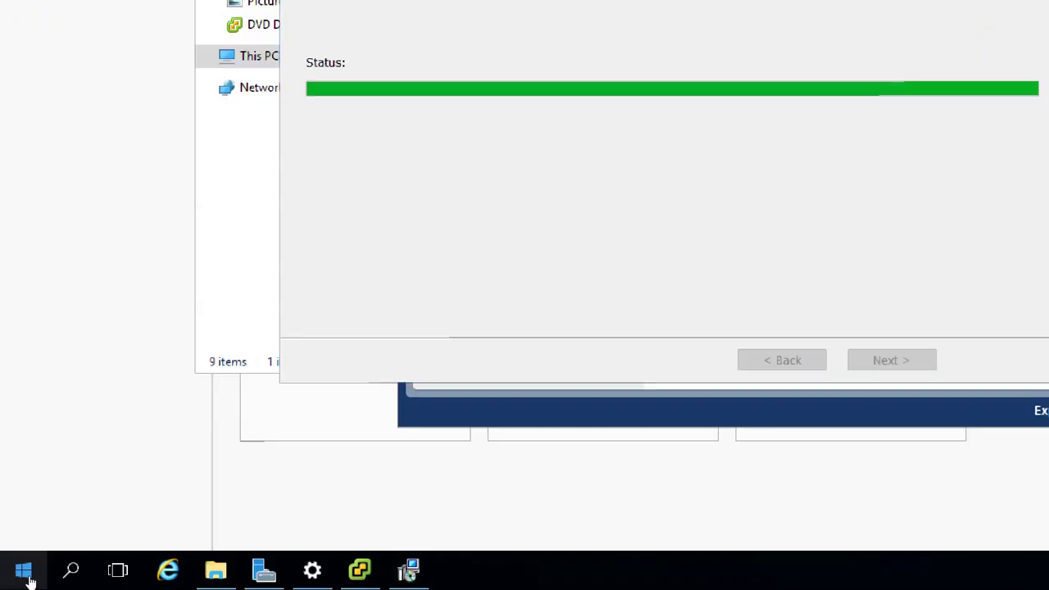
right_click(24, 576)
click(76, 515)
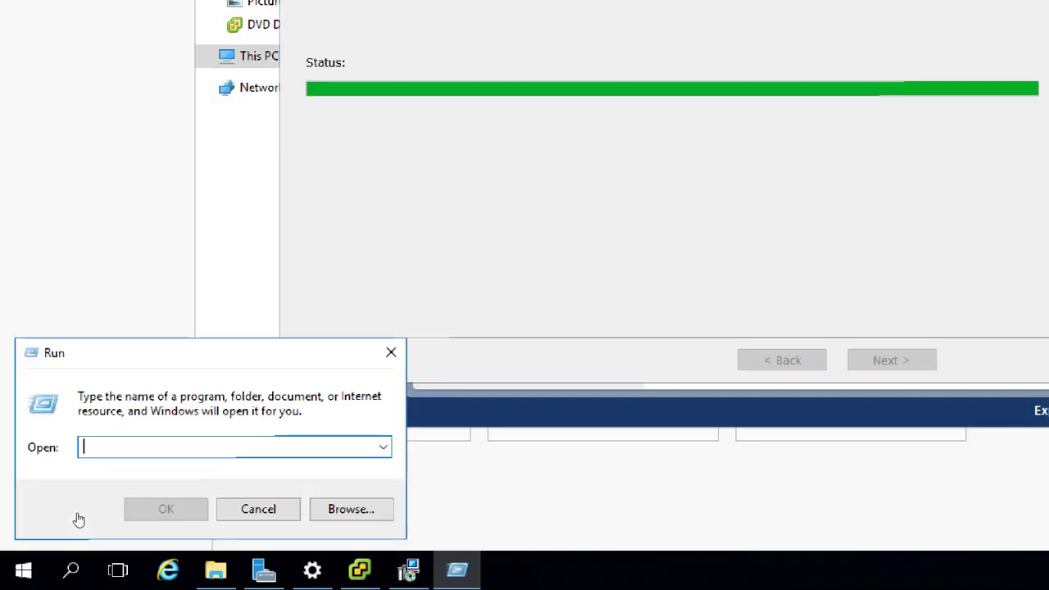
text(note)
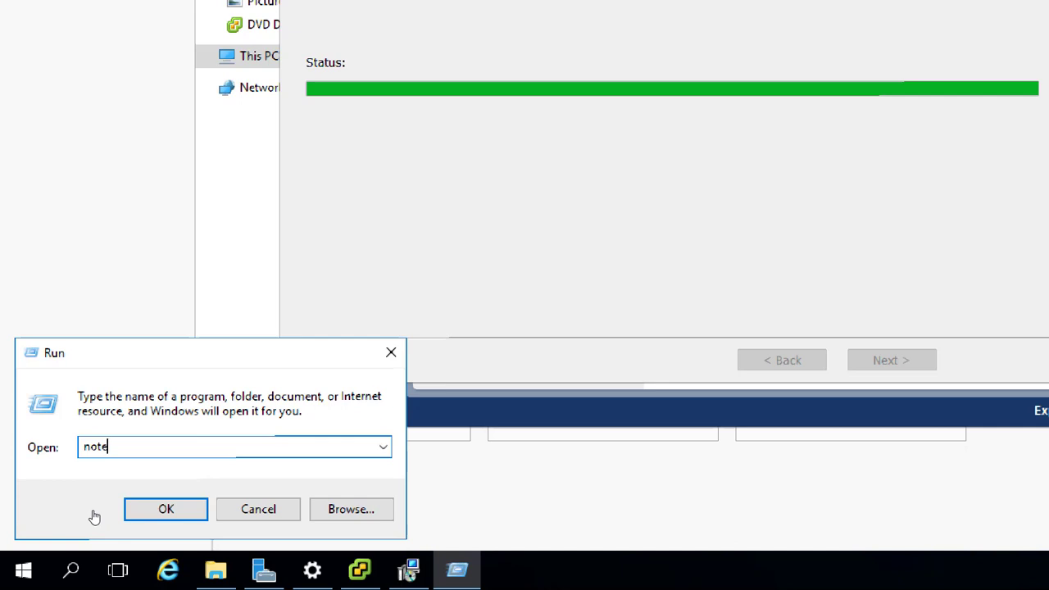
text(pad)
key(Return)
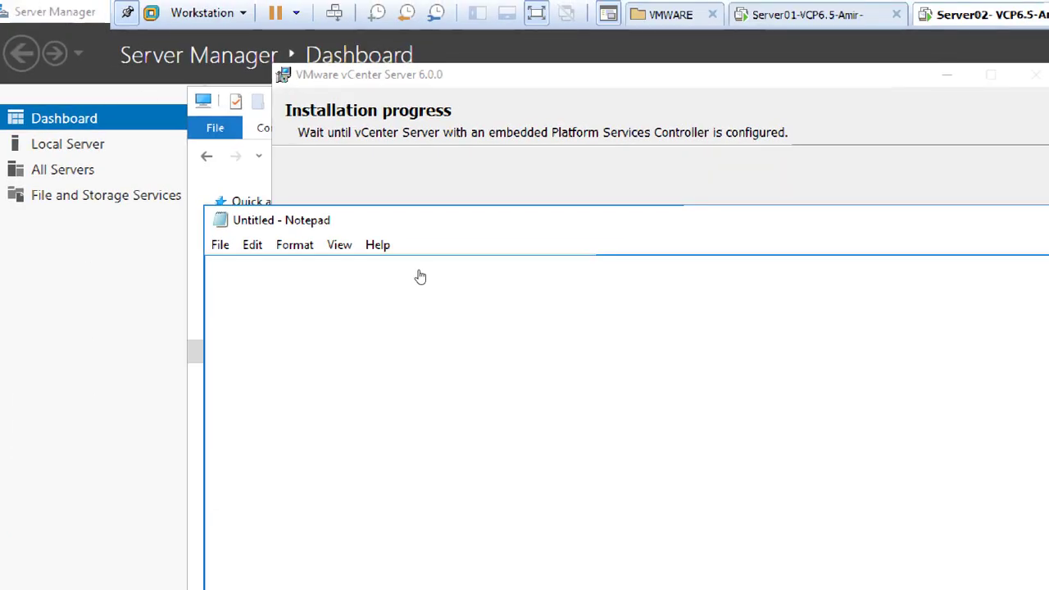
text(https)
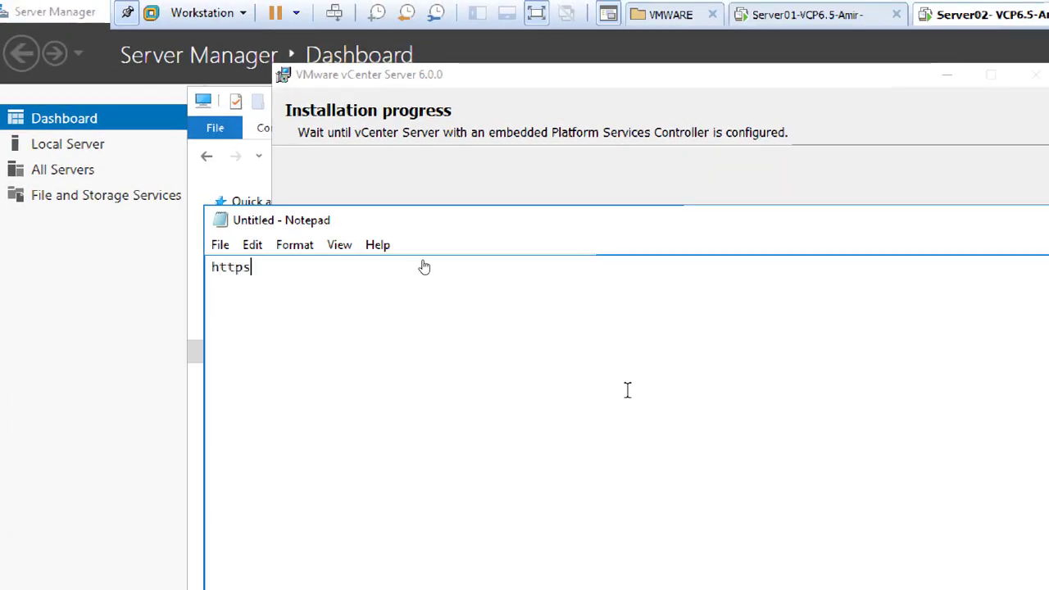
text(://server)
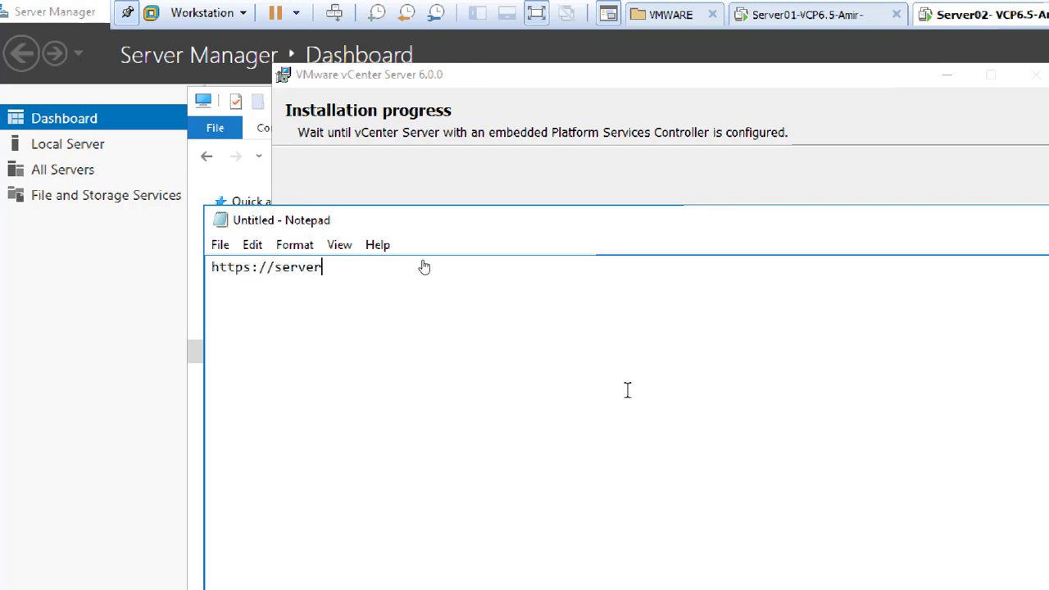
text(02.vmwaredomain.)
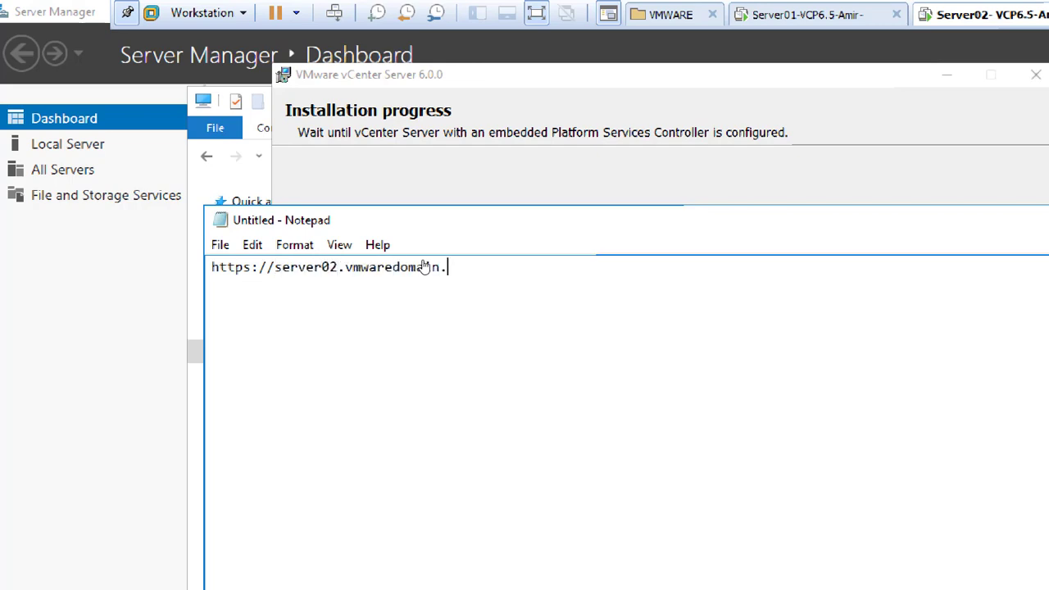
text(local)
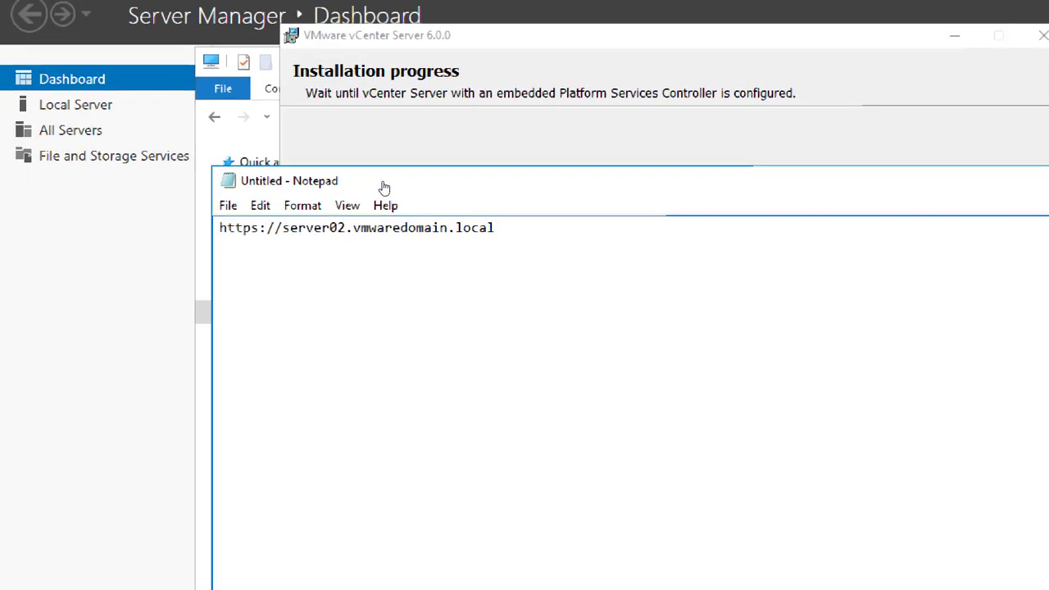
text(/)
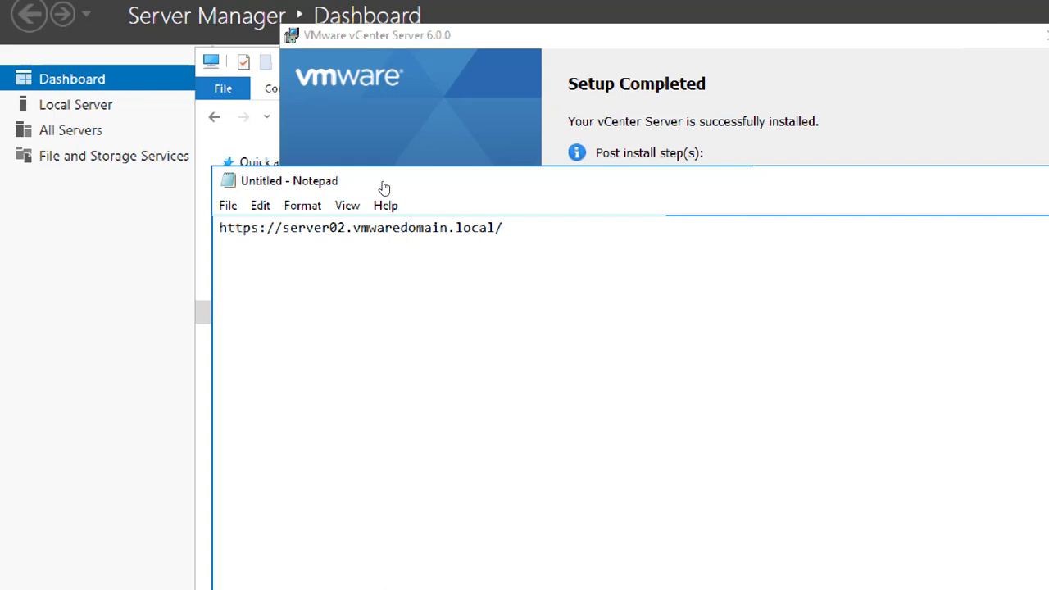
text(vsphere-client)
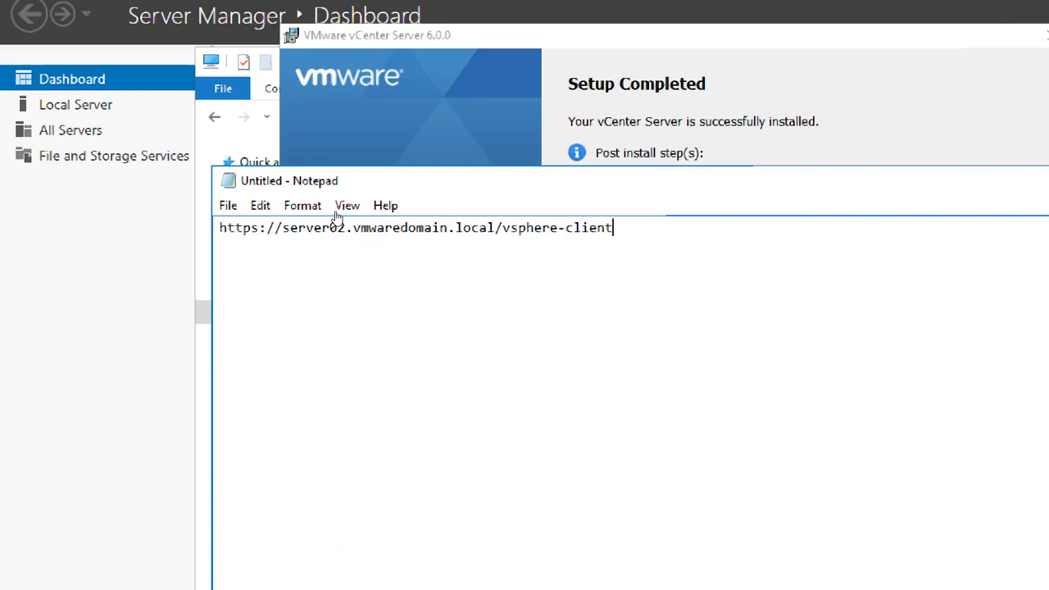
drag(412, 186, 140, 180)
right_click(251, 229)
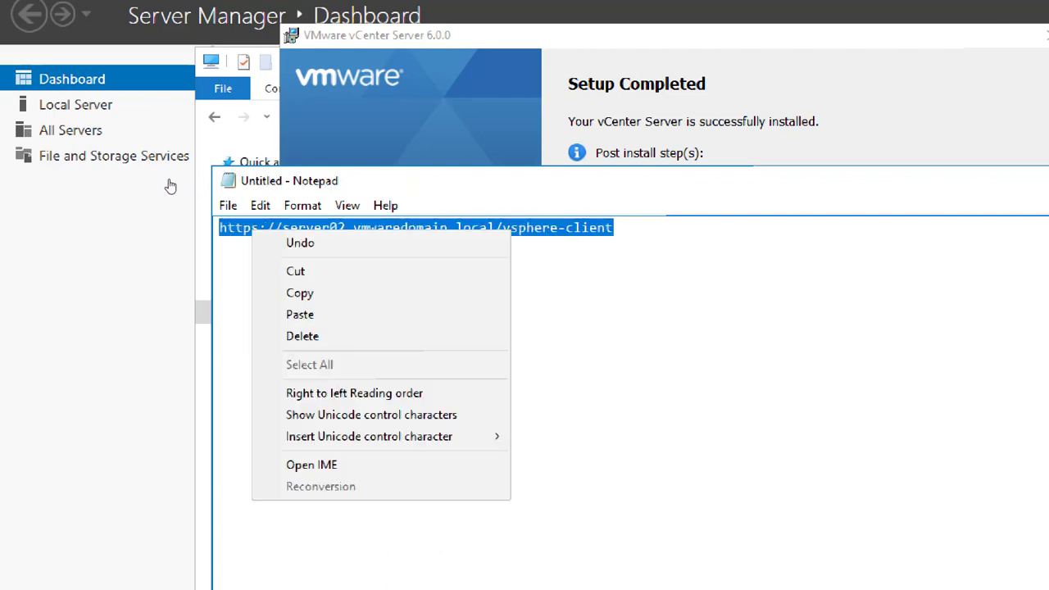
click(301, 292)
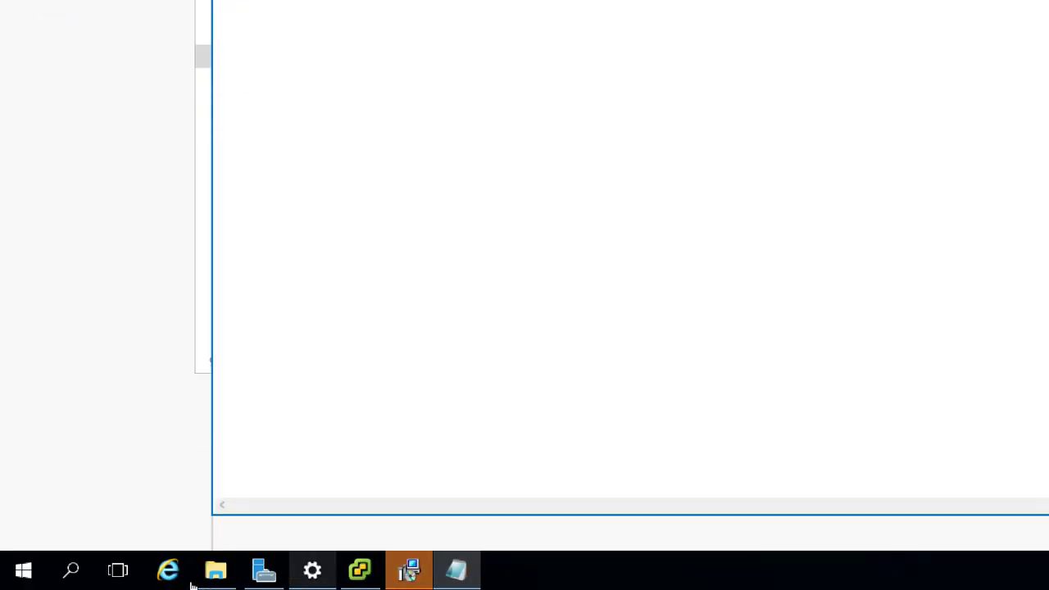
Step: From the Setup Completed installer, launch the vSphere Web Client in the default browser and answer the script prompt
click(264, 571)
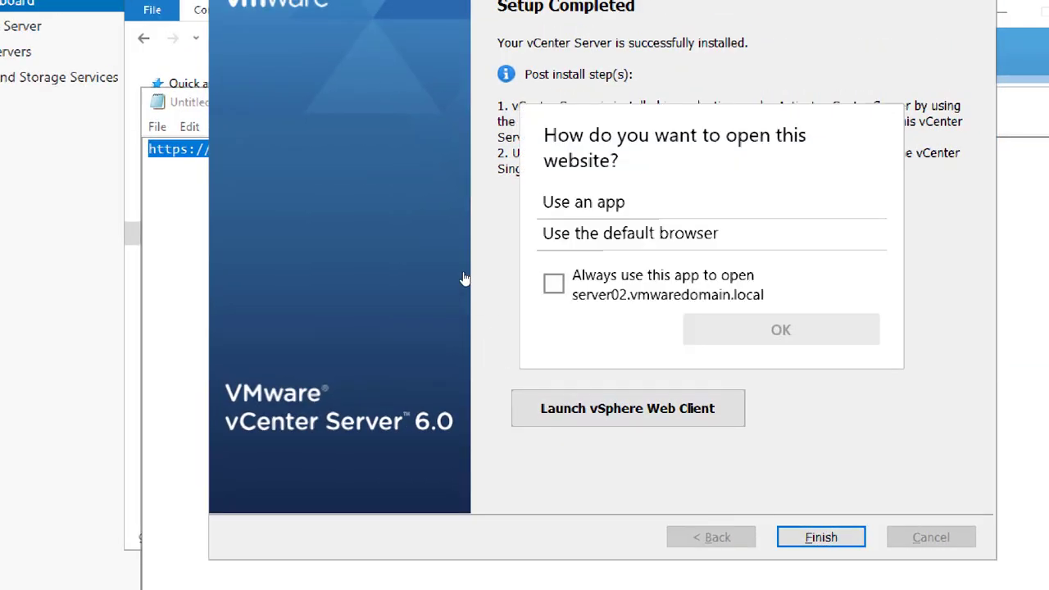
click(554, 283)
click(554, 284)
key(Escape)
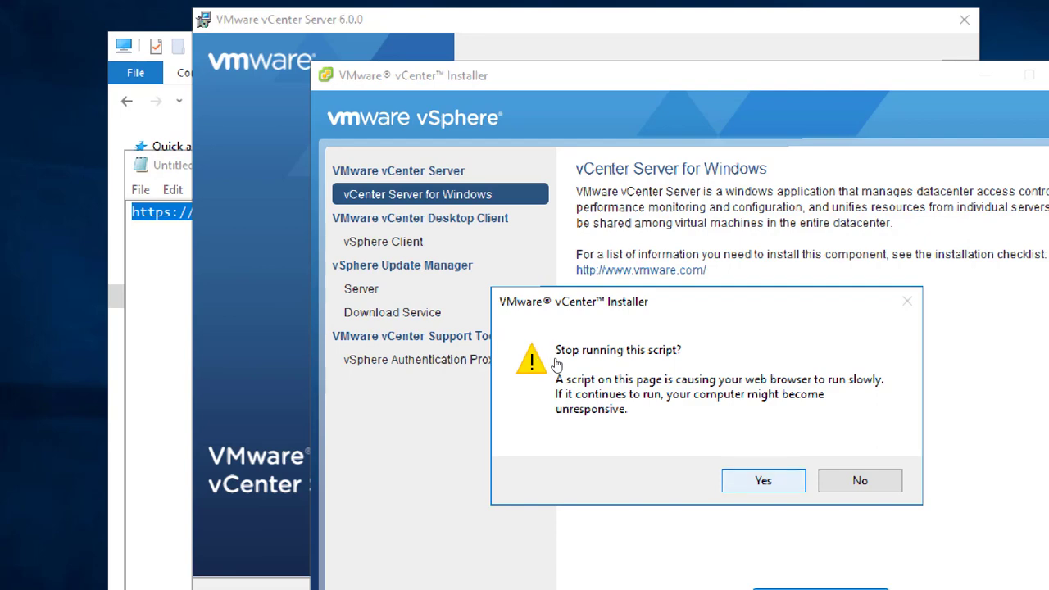
key(Return)
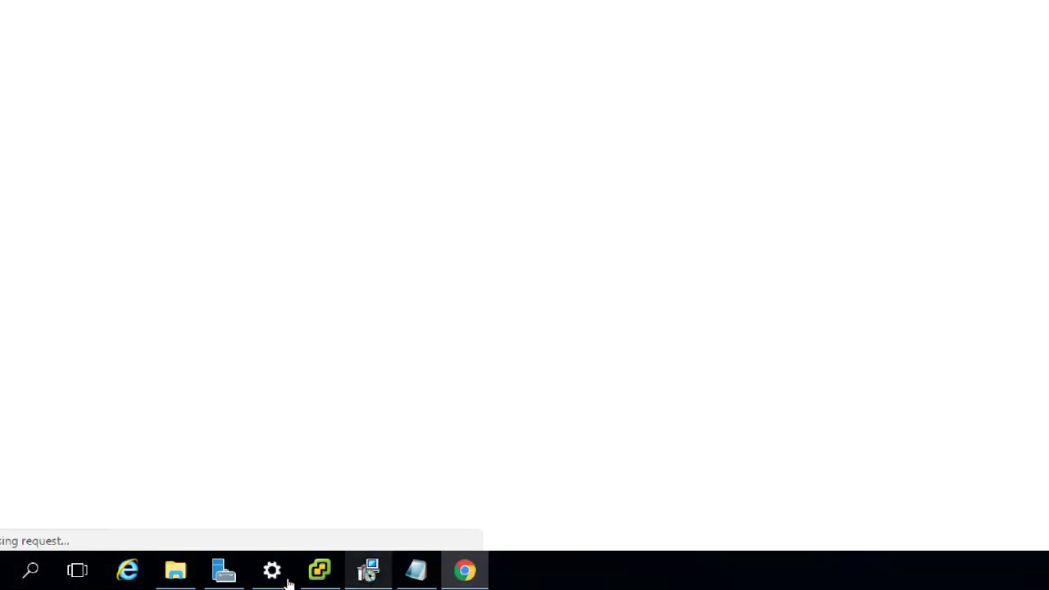
Step: Add the administrator user name and password below the URL in Notepad, then copy all the text
click(416, 571)
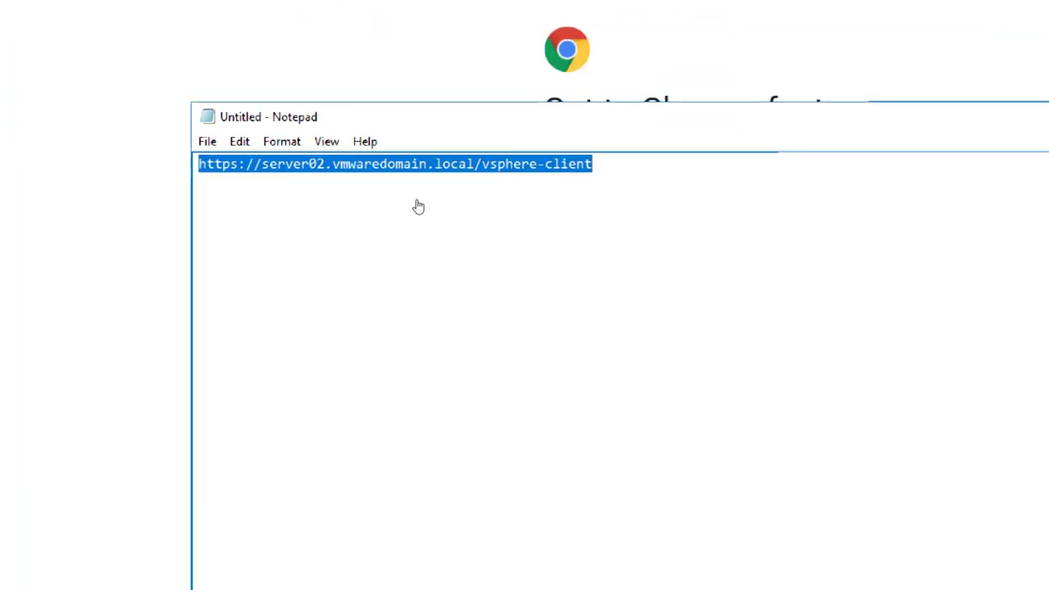
click(533, 201)
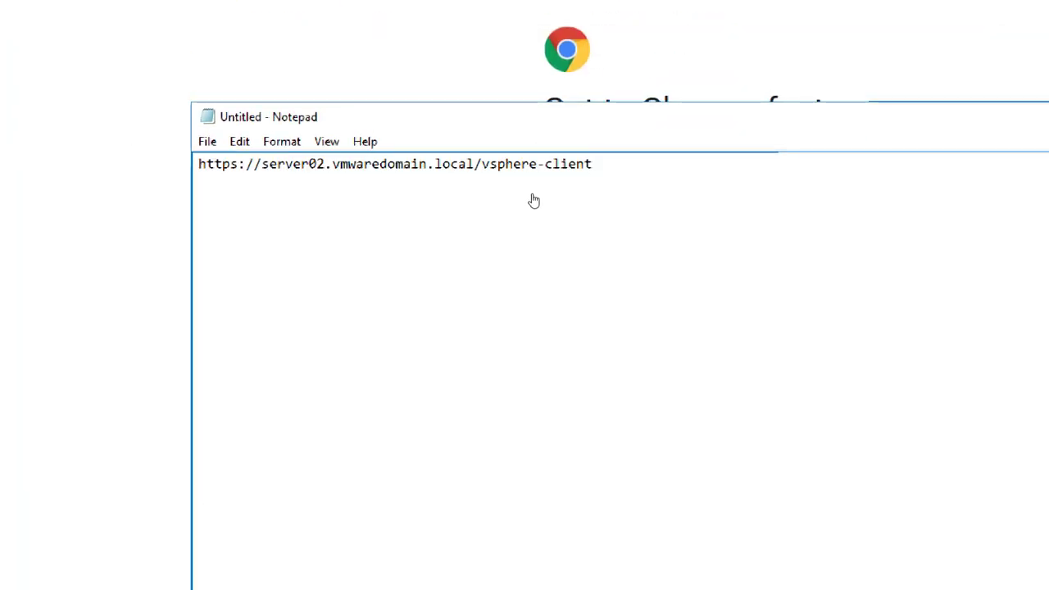
text(Admini)
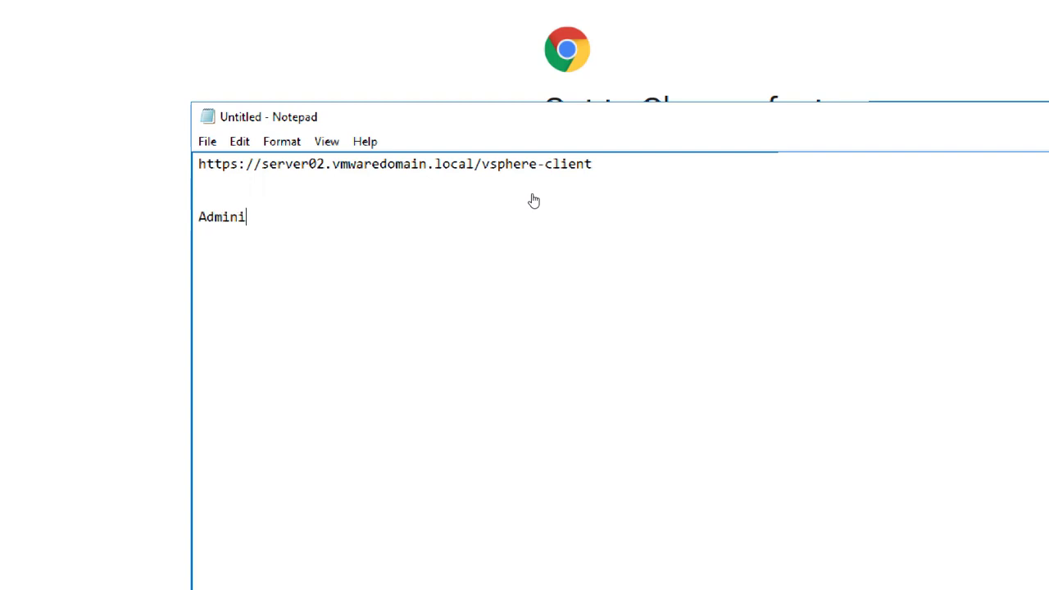
text(strator@vsphere.local)
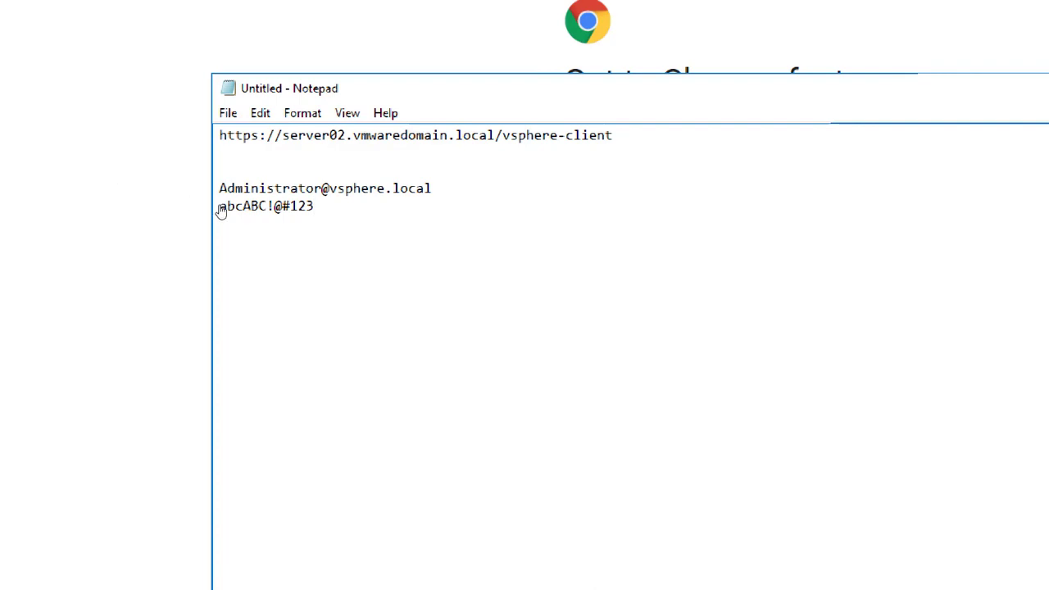
drag(221, 230, 144, 135)
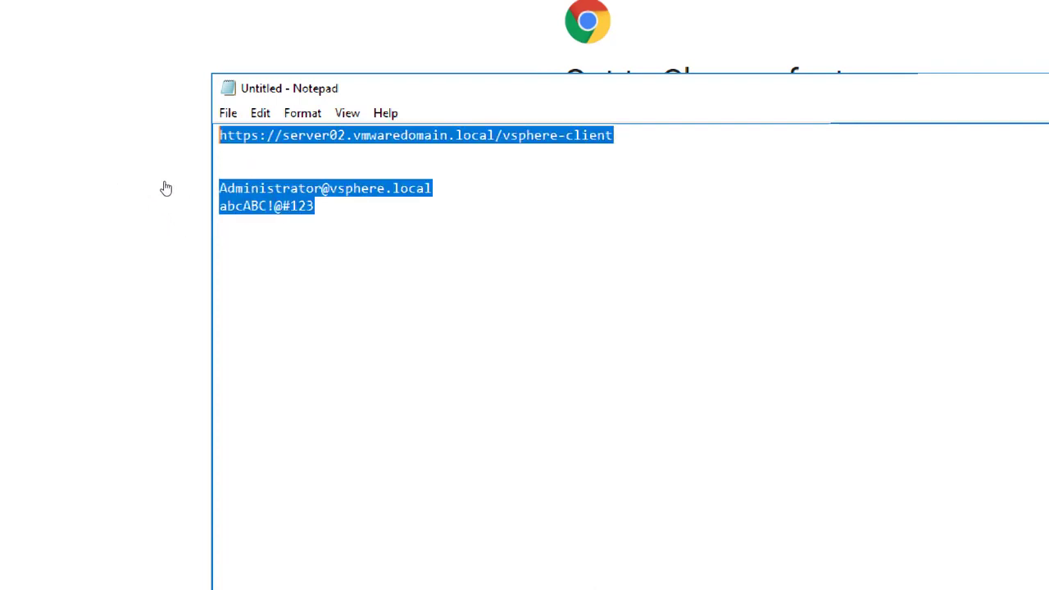
key(shift+F10)
key(Down)
key(Down)
key(Down)
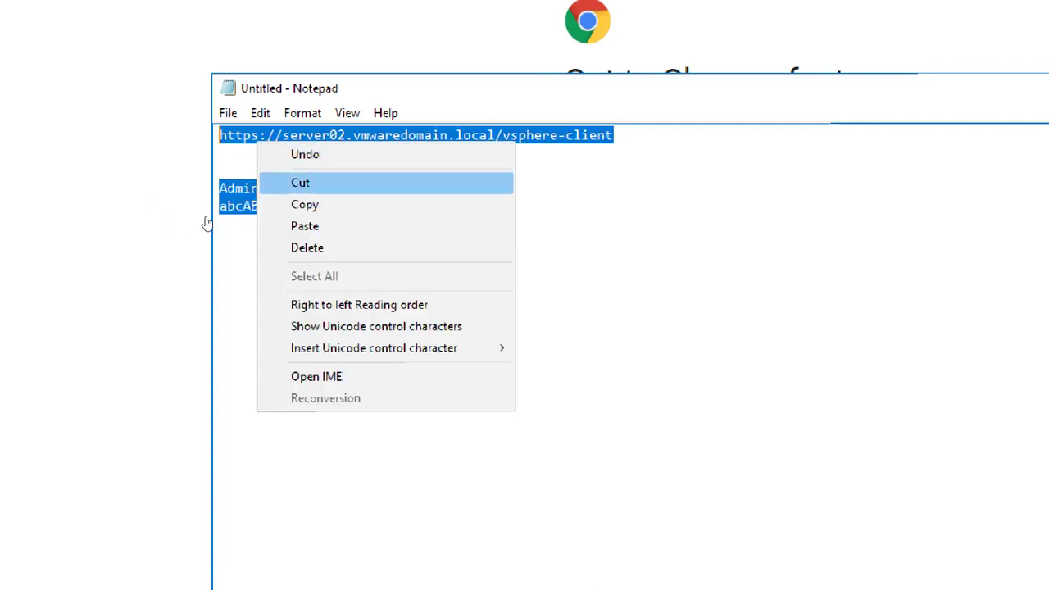
key(Return)
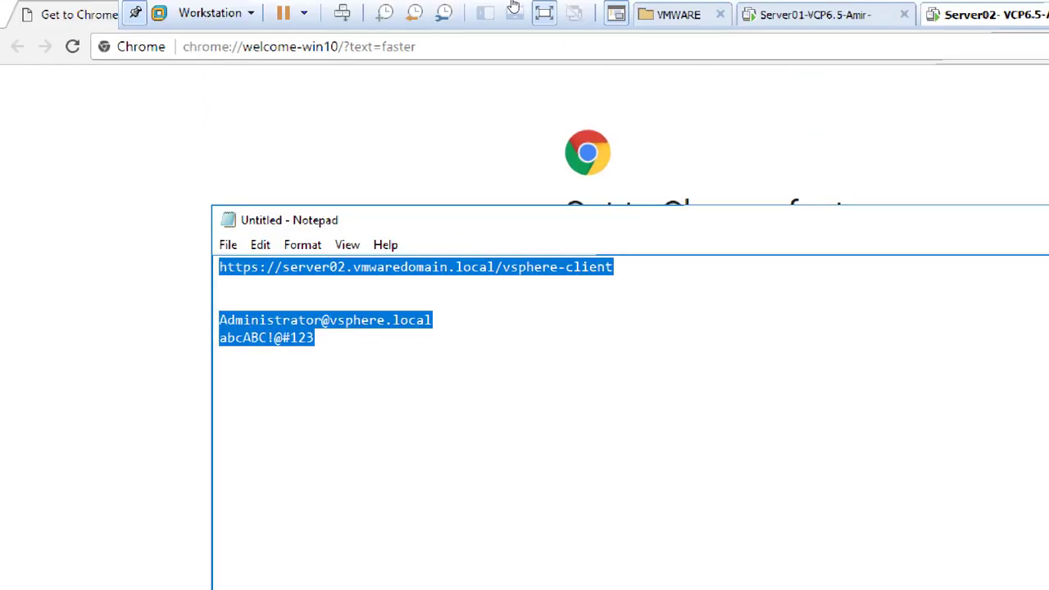
Step: Return to the host desktop, reset the magnifier to 100%, and close the Adobe Flash Player tab
click(853, 15)
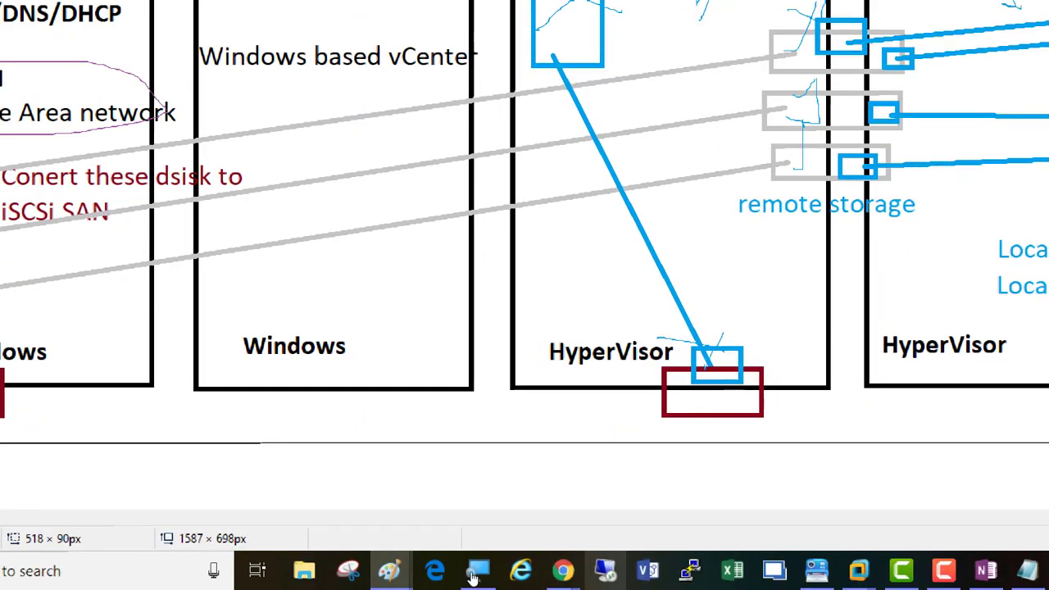
click(478, 572)
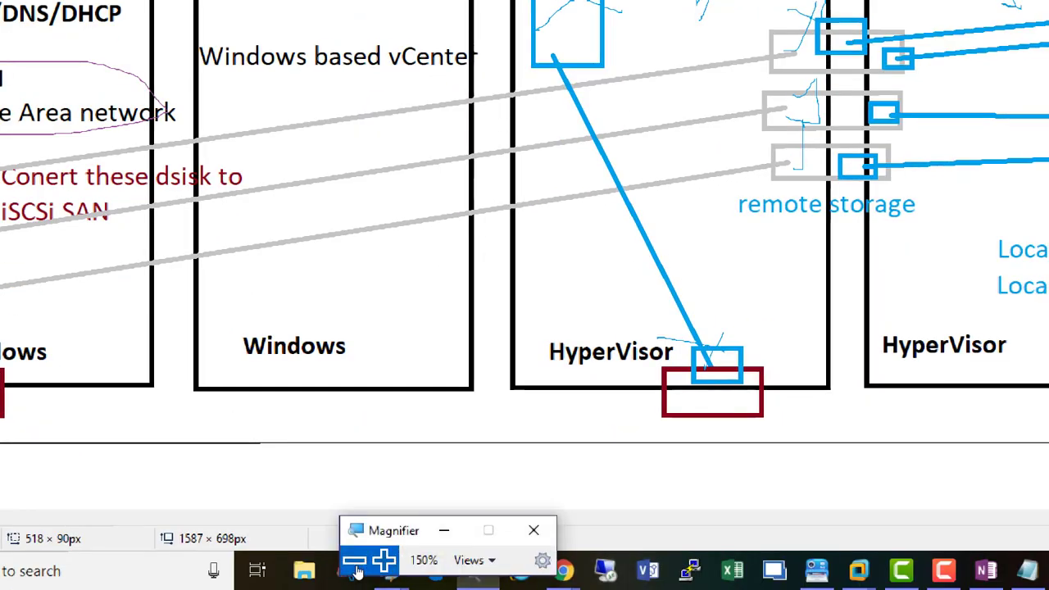
click(342, 571)
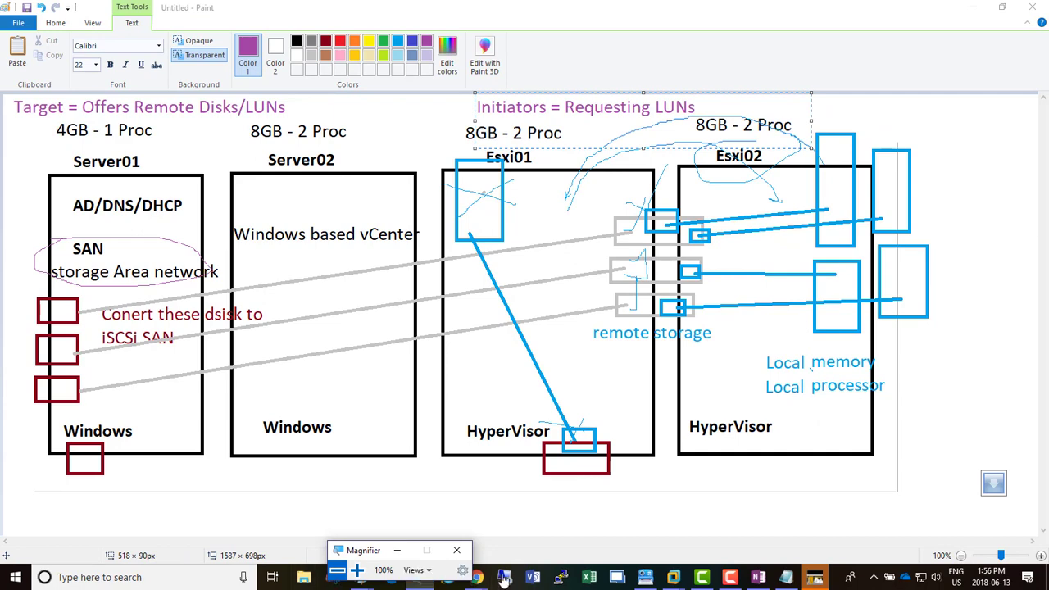
mouse_move(481, 579)
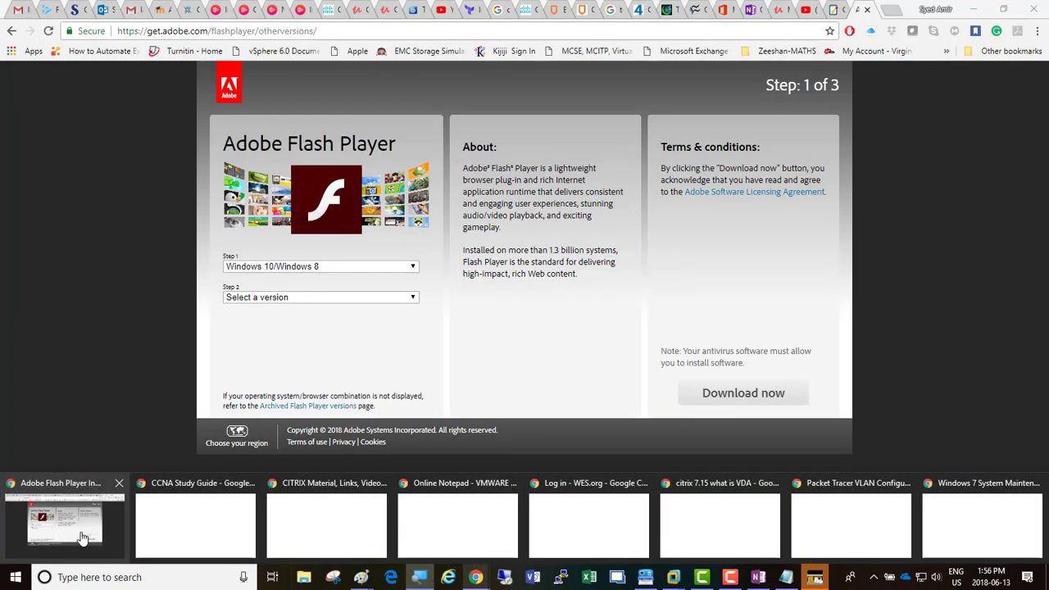
click(82, 538)
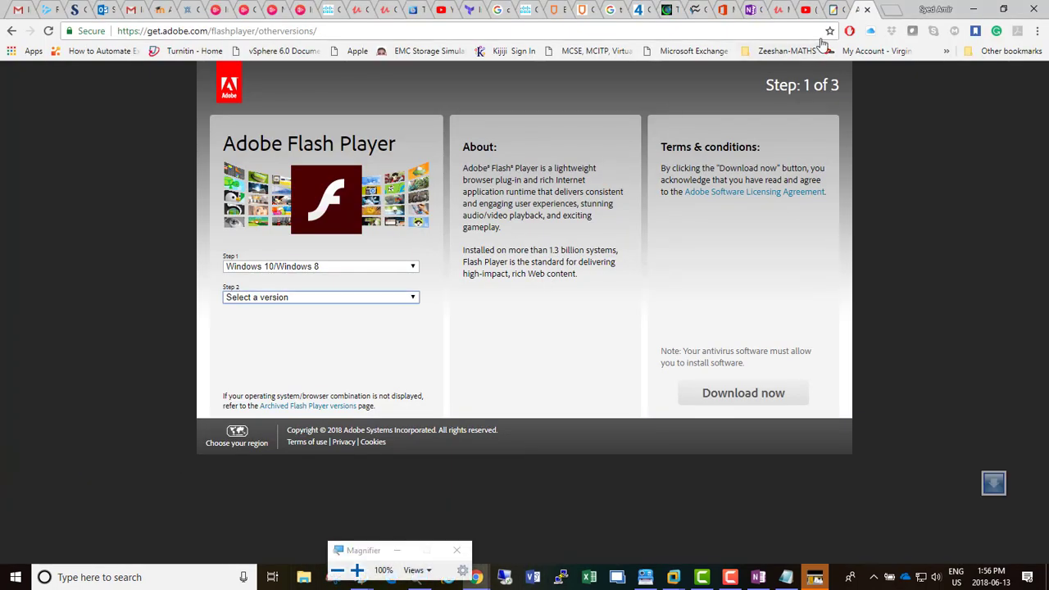
click(866, 9)
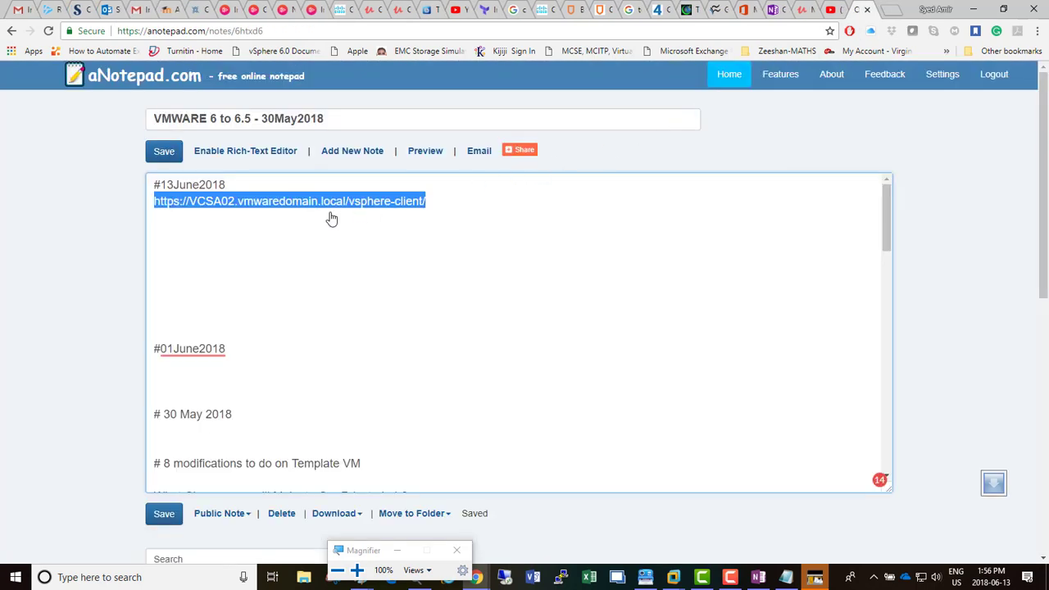
Step: Replace the old VCSA02 URL under #13June2018 with the pasted URL and login details, then save
click(474, 207)
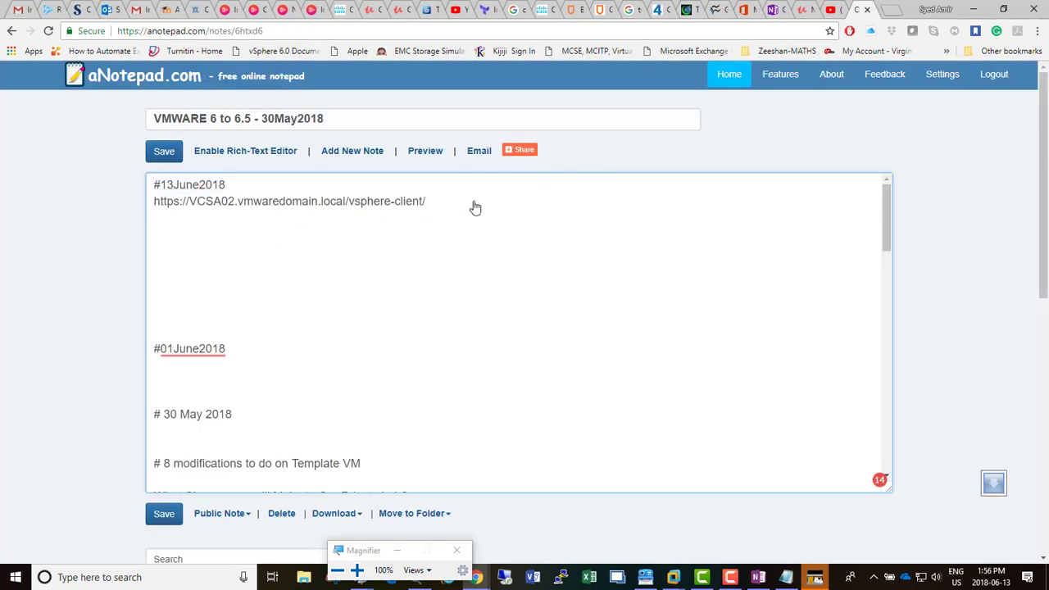
key(shift+Up)
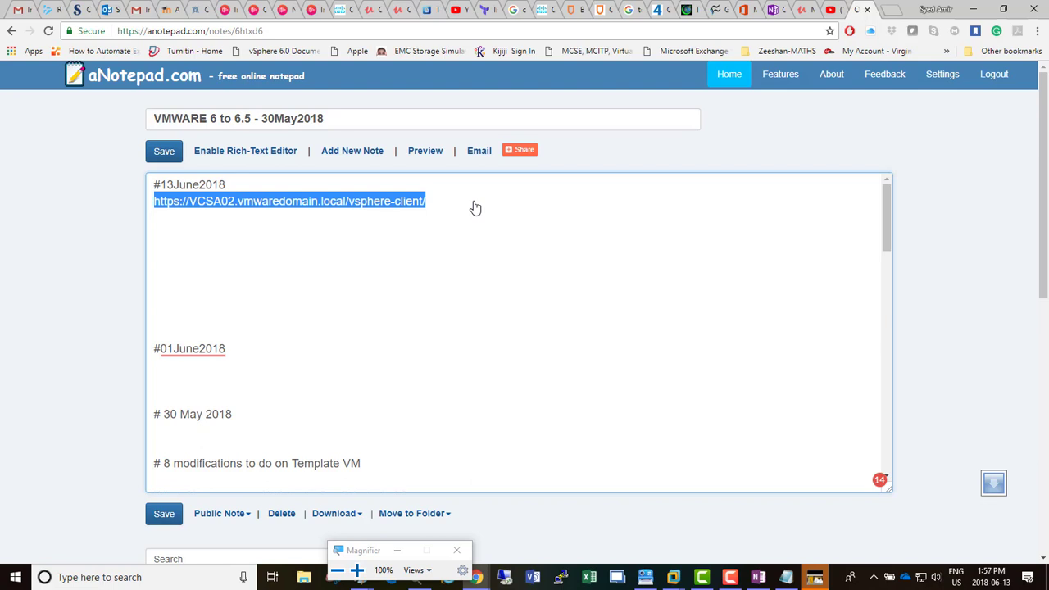
key(Delete)
key(Return)
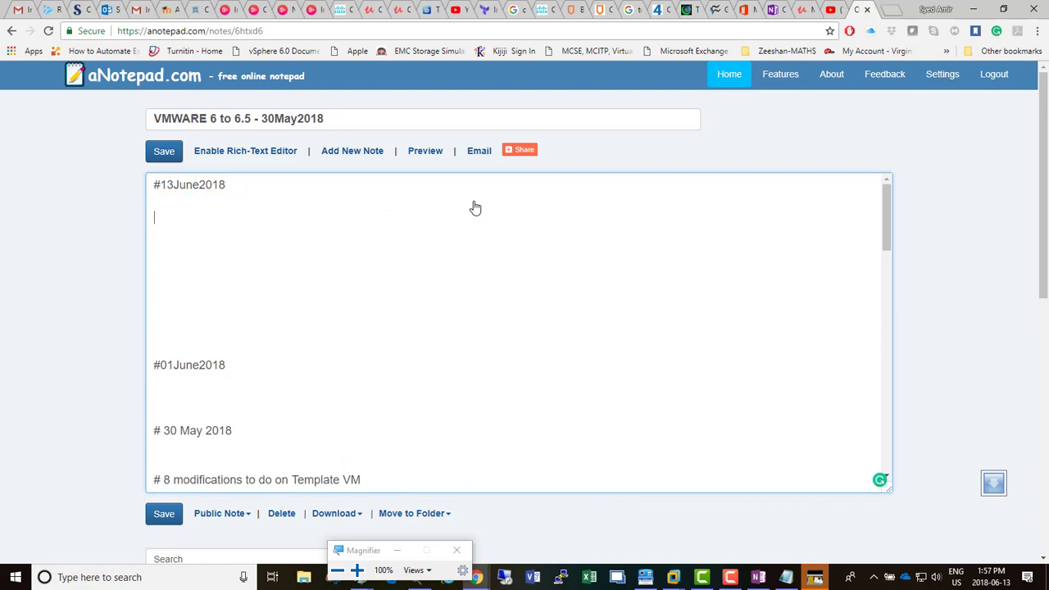
key(ctrl+v)
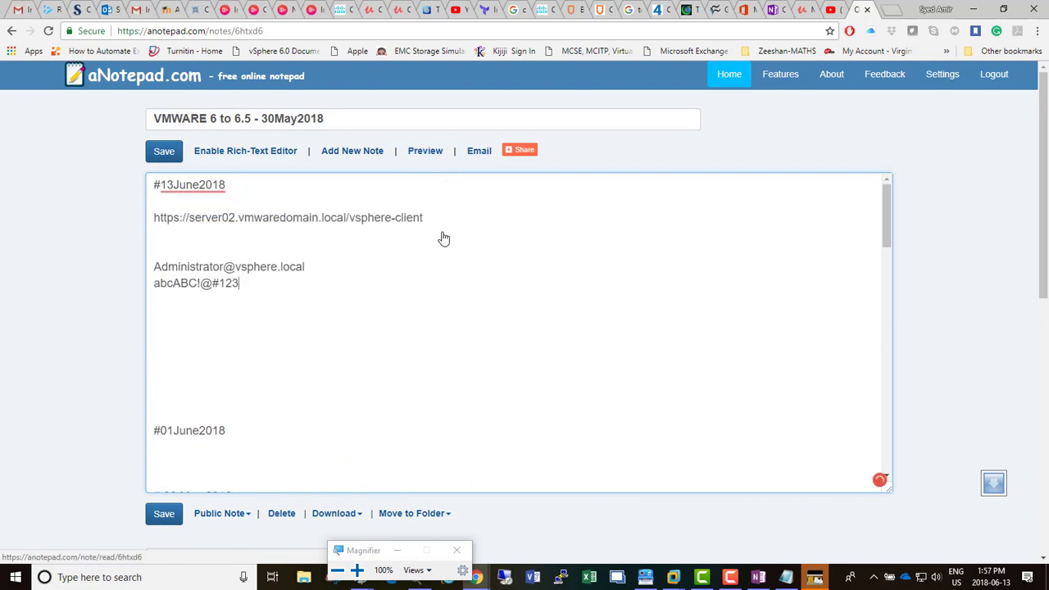
click(164, 150)
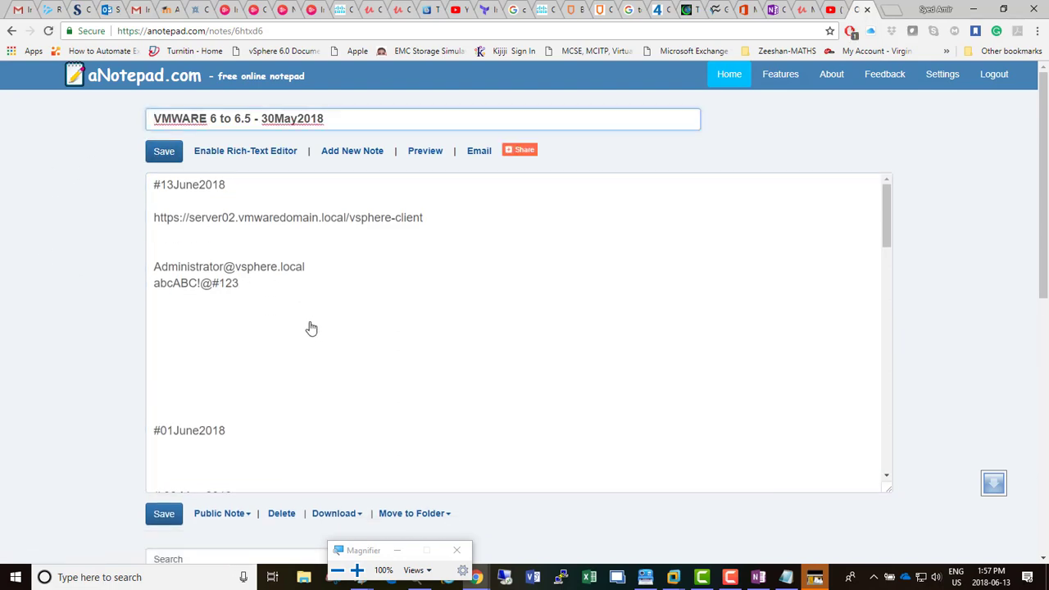
Step: Check the administrator account name line in the note and save the note again
double_click(314, 272)
drag(210, 278, 312, 275)
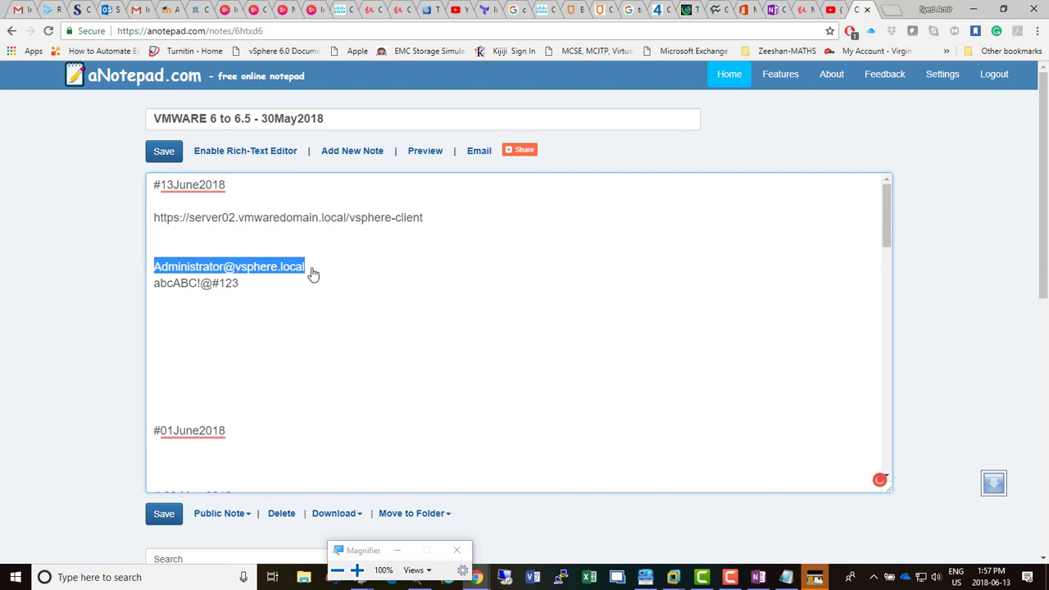
click(347, 317)
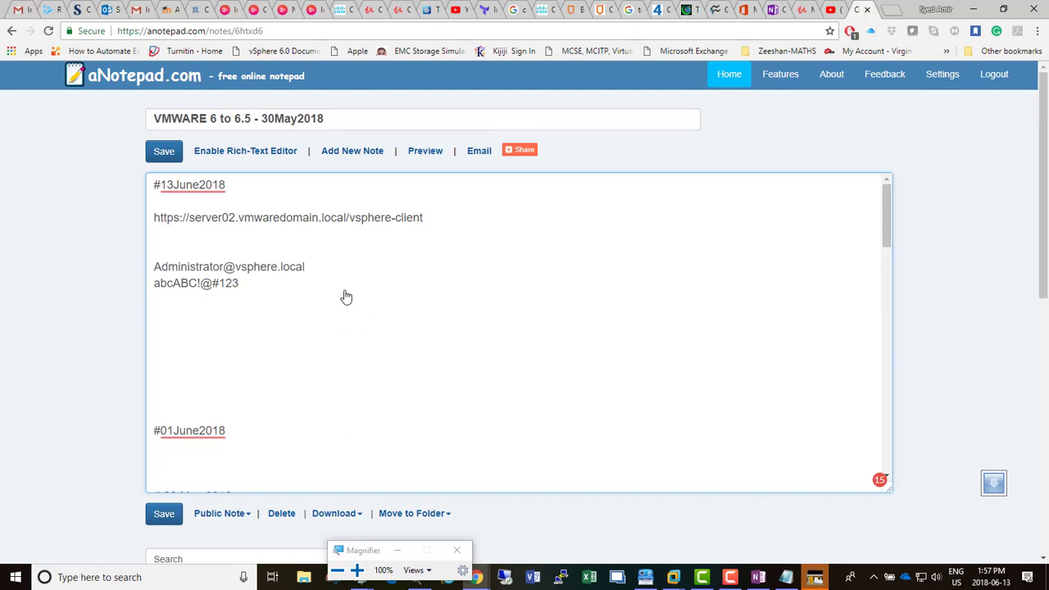
drag(320, 273, 150, 278)
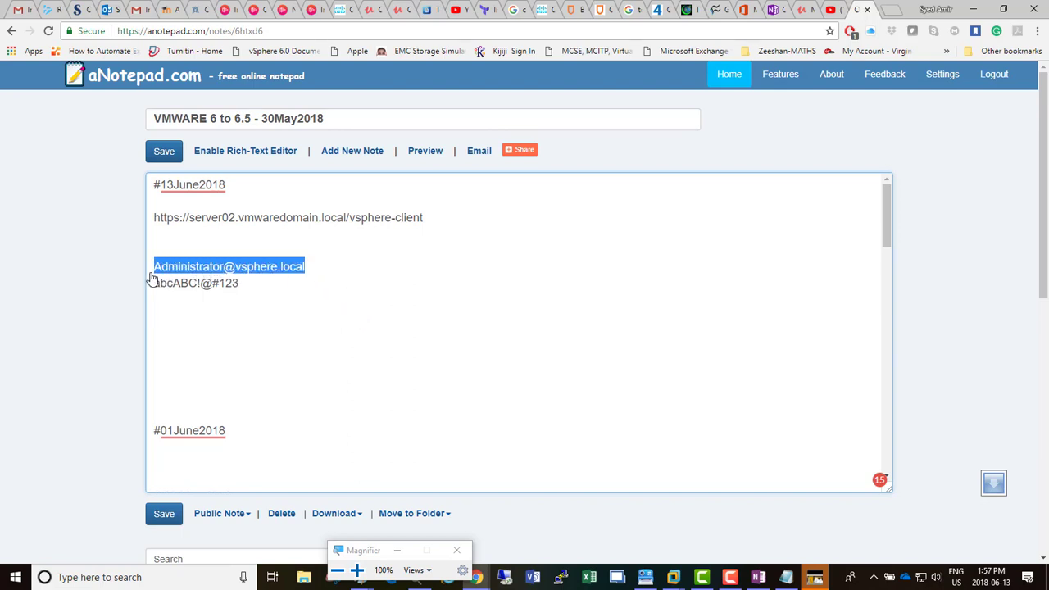
click(378, 327)
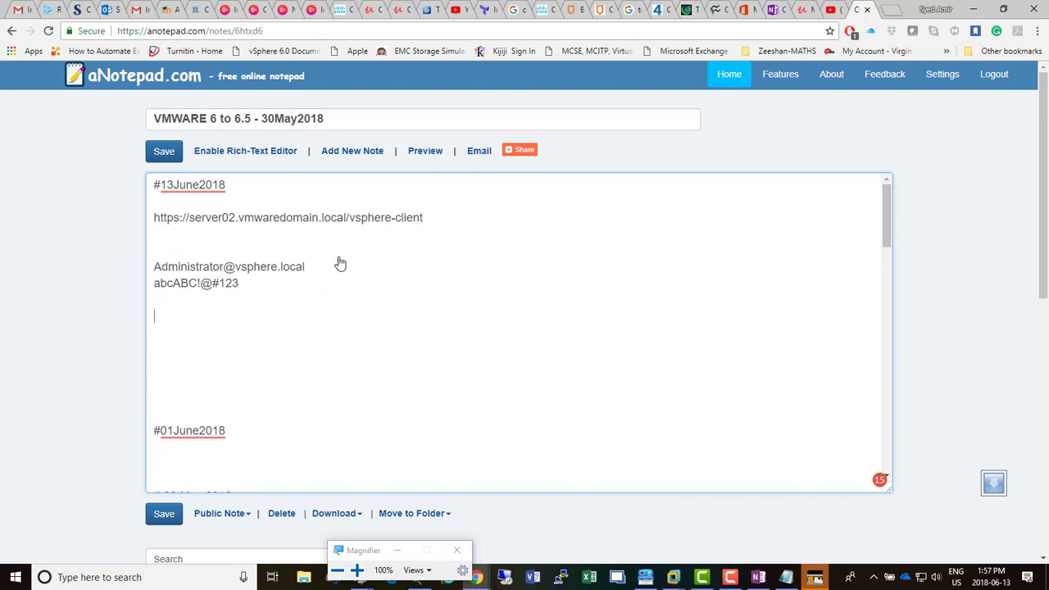
click(165, 155)
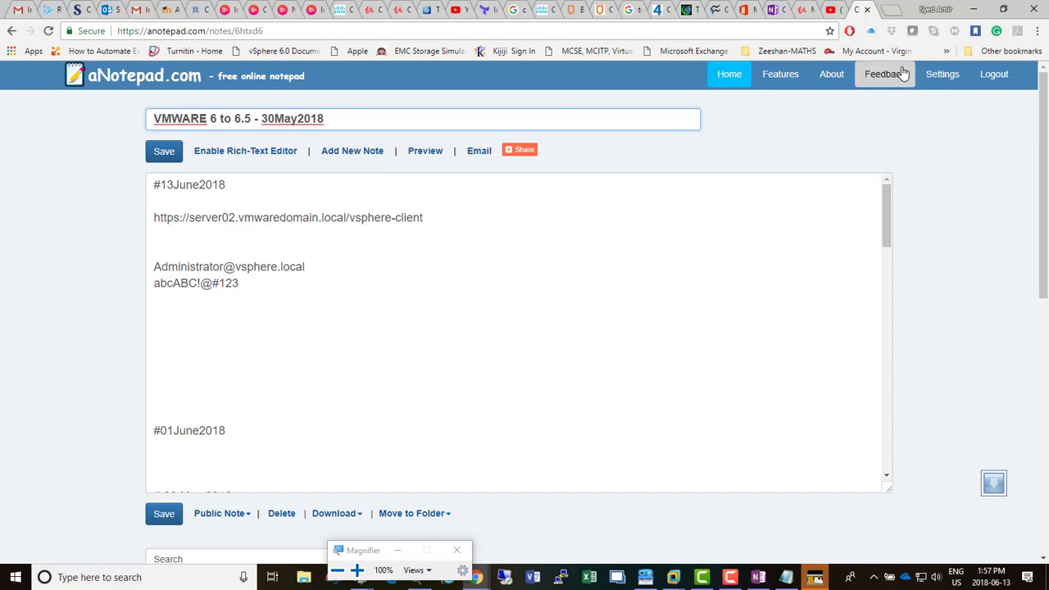
click(673, 577)
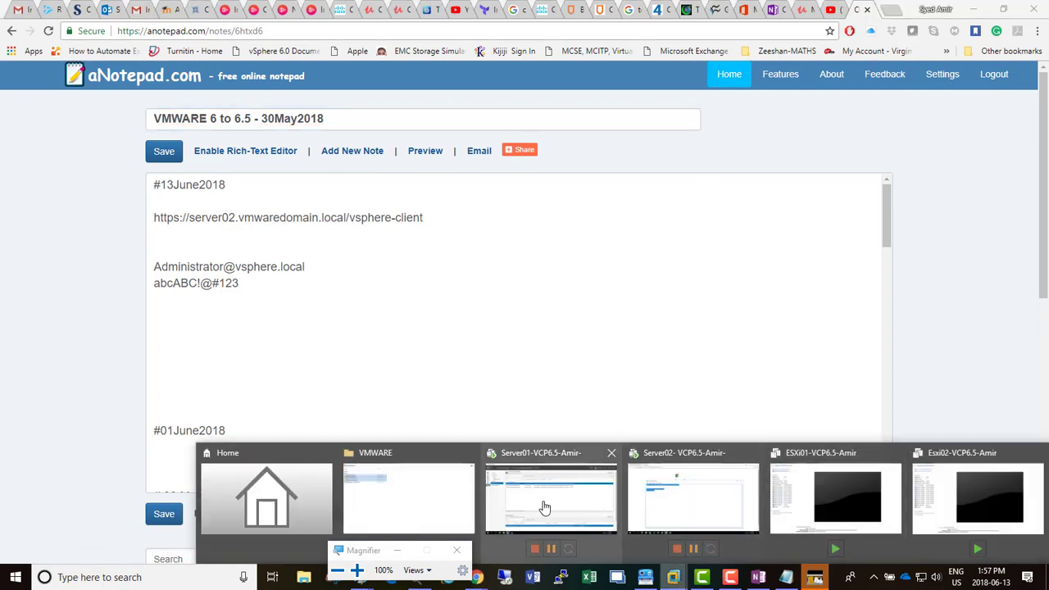
Step: In Server02's Chrome, load the vsphere-client URL copied from Notepad and proceed past the certificate warning
click(663, 491)
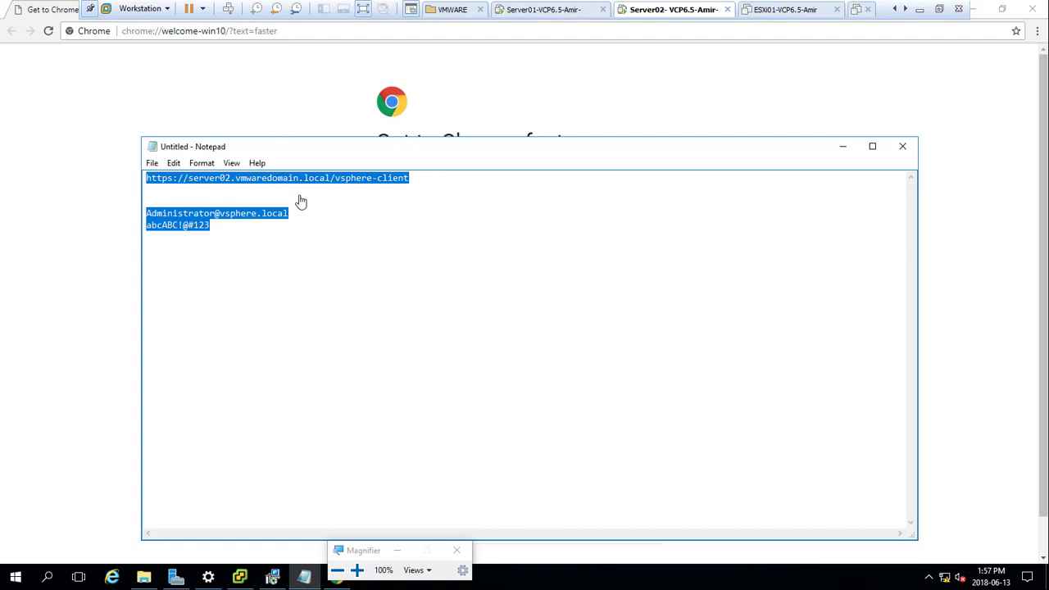
click(405, 197)
drag(408, 178, 139, 182)
key(ctrl+c)
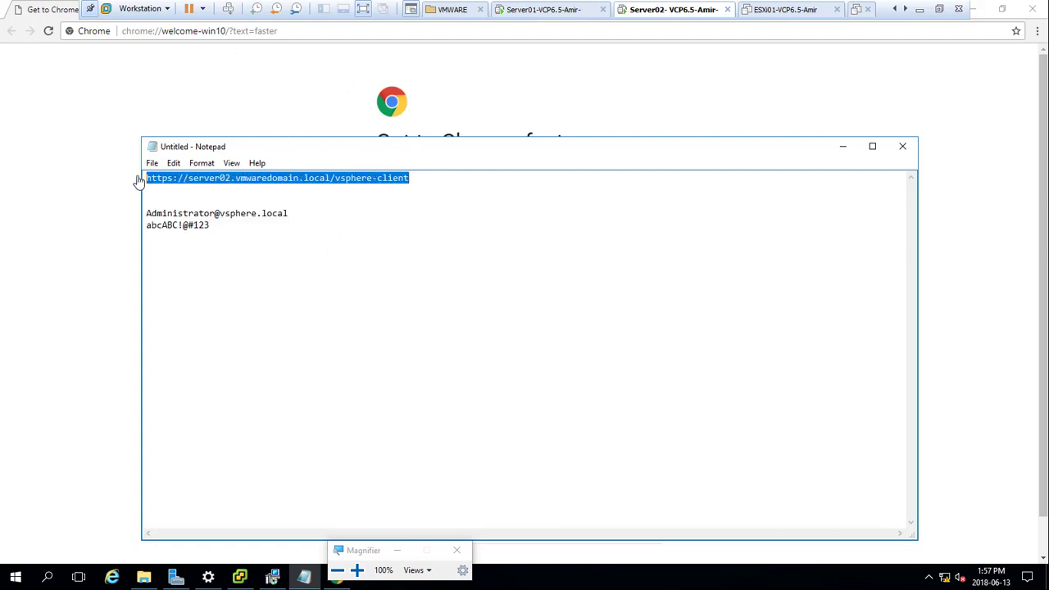
click(291, 33)
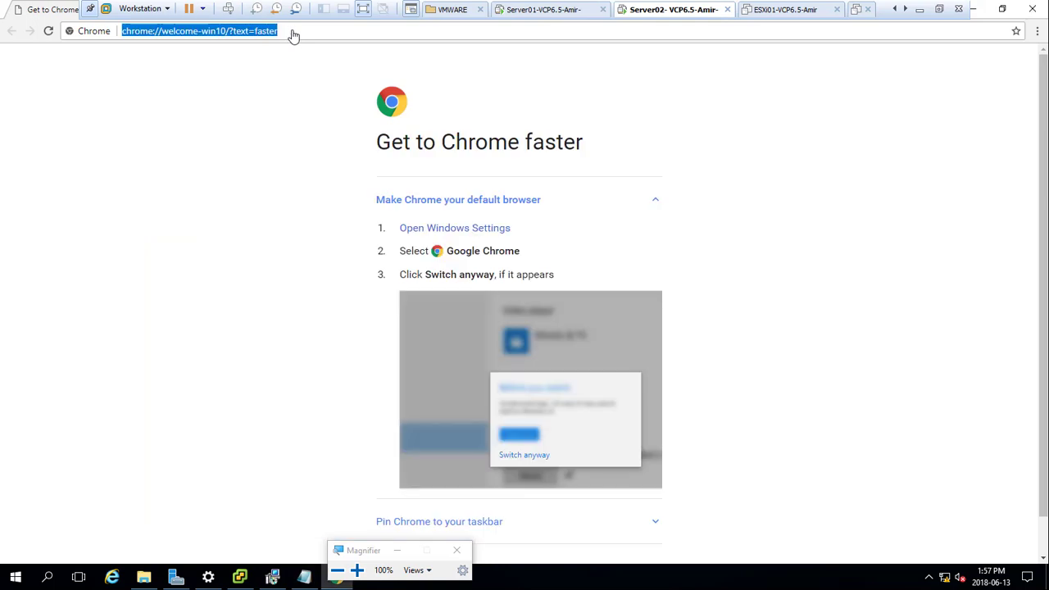
key(ctrl+v)
key(Return)
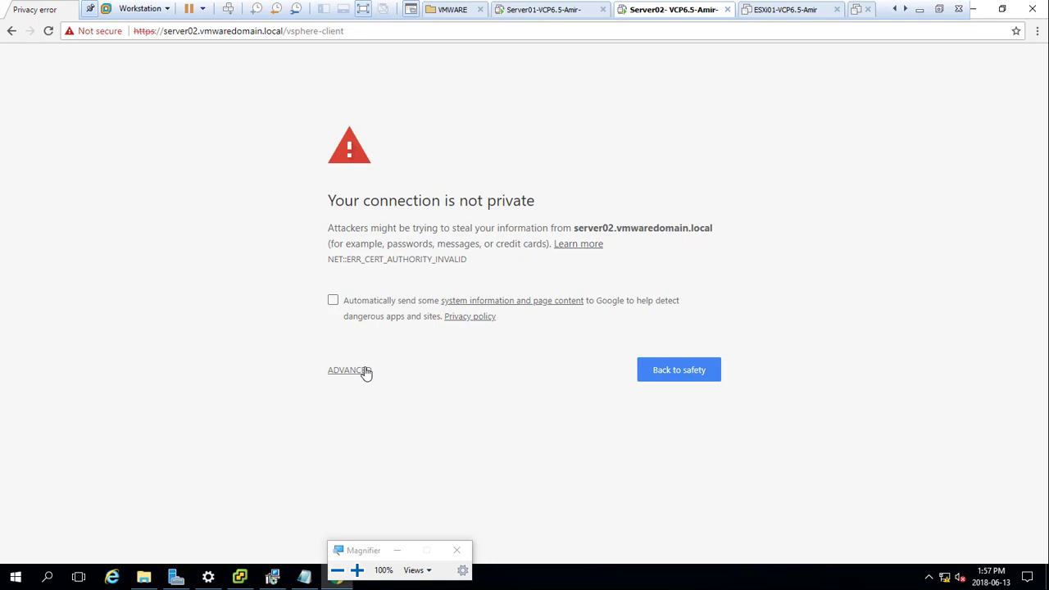
click(364, 371)
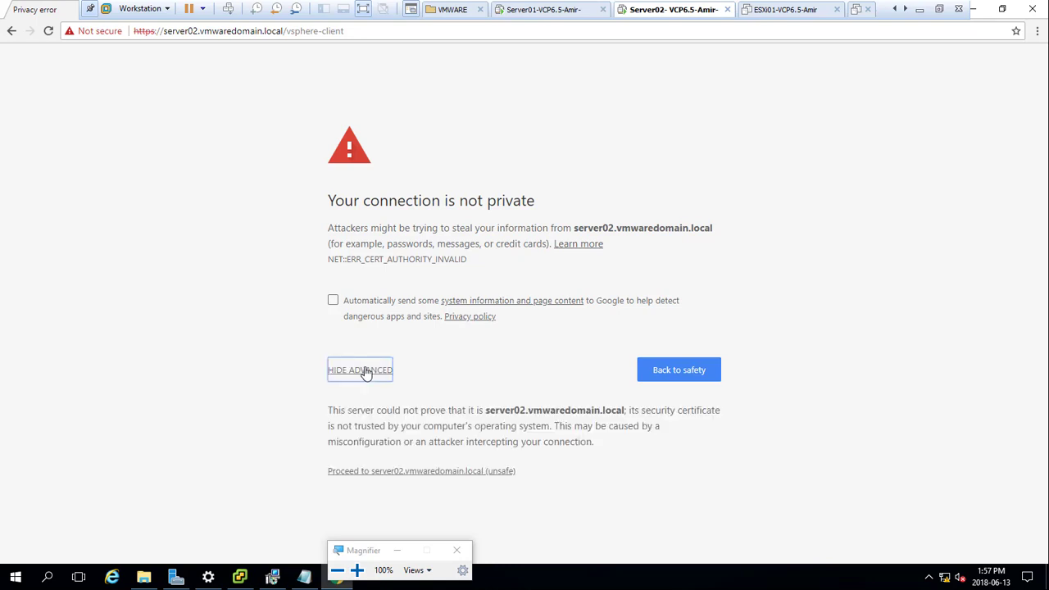
click(382, 476)
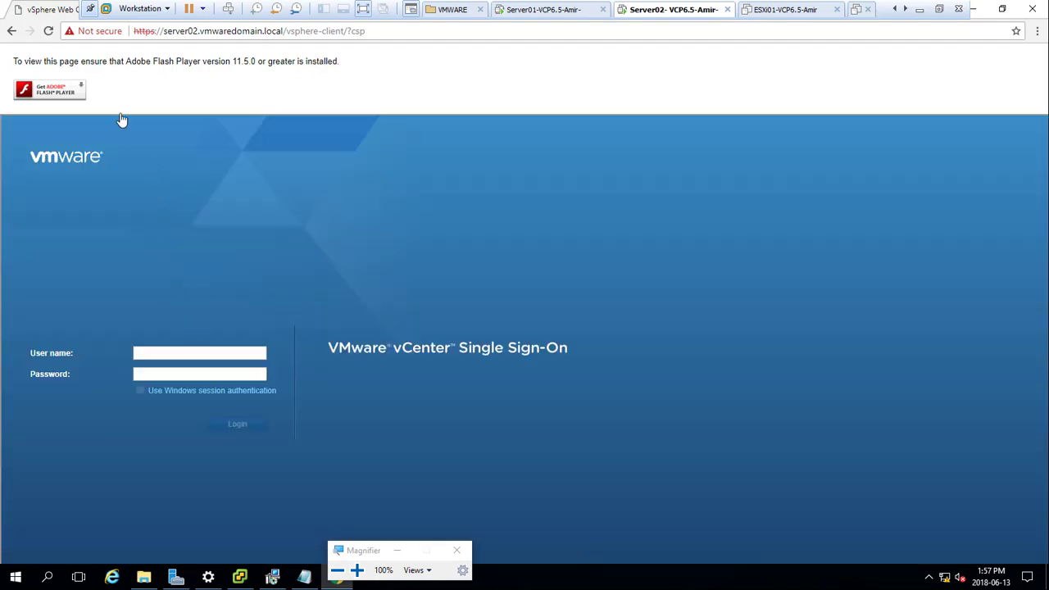
Step: Allow Flash for the server02 site in Chrome's site settings
click(88, 32)
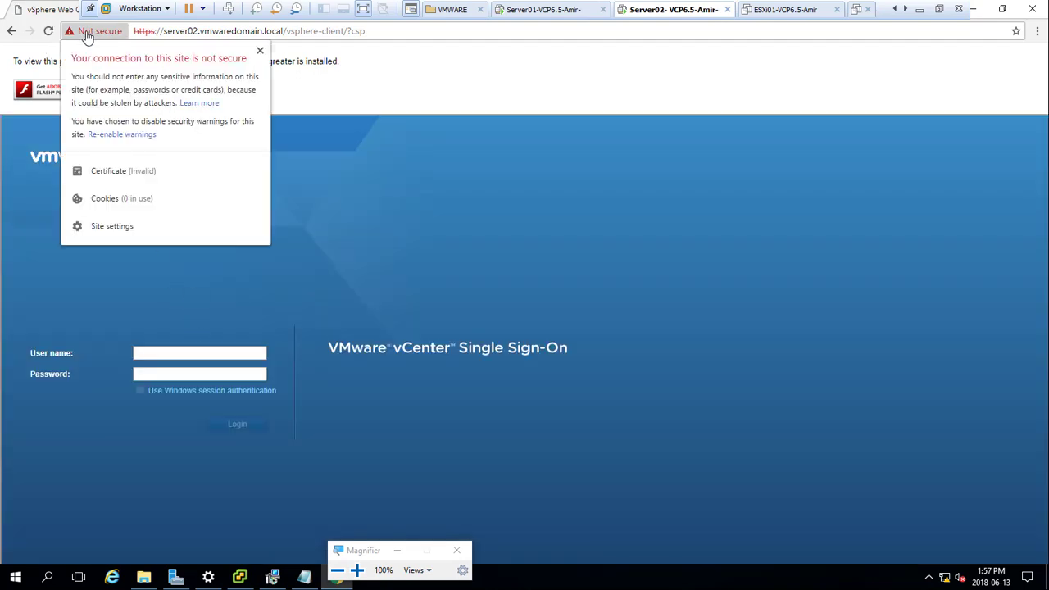
click(131, 229)
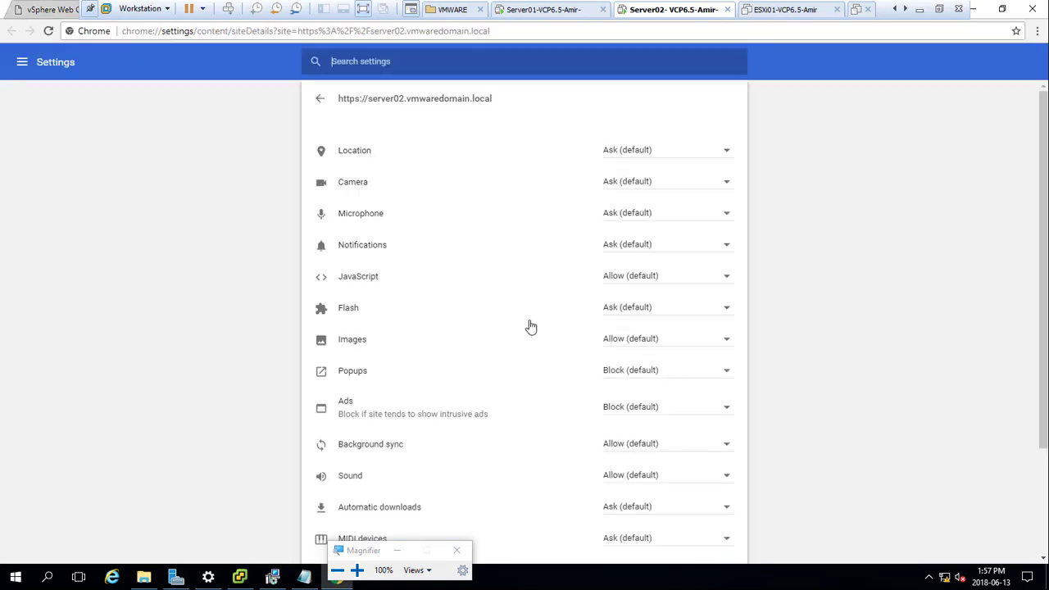
click(626, 310)
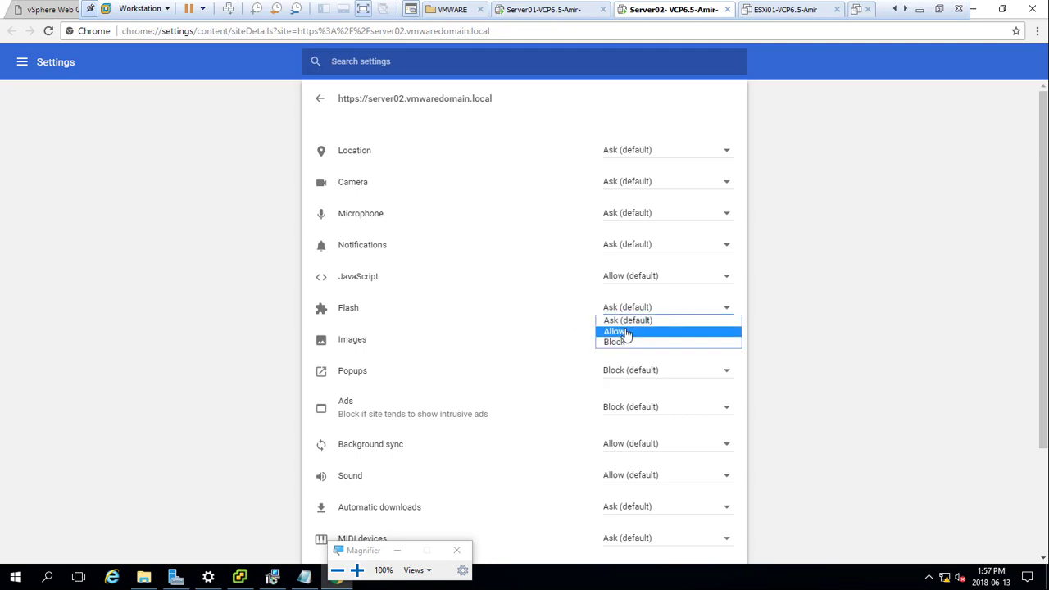
click(625, 333)
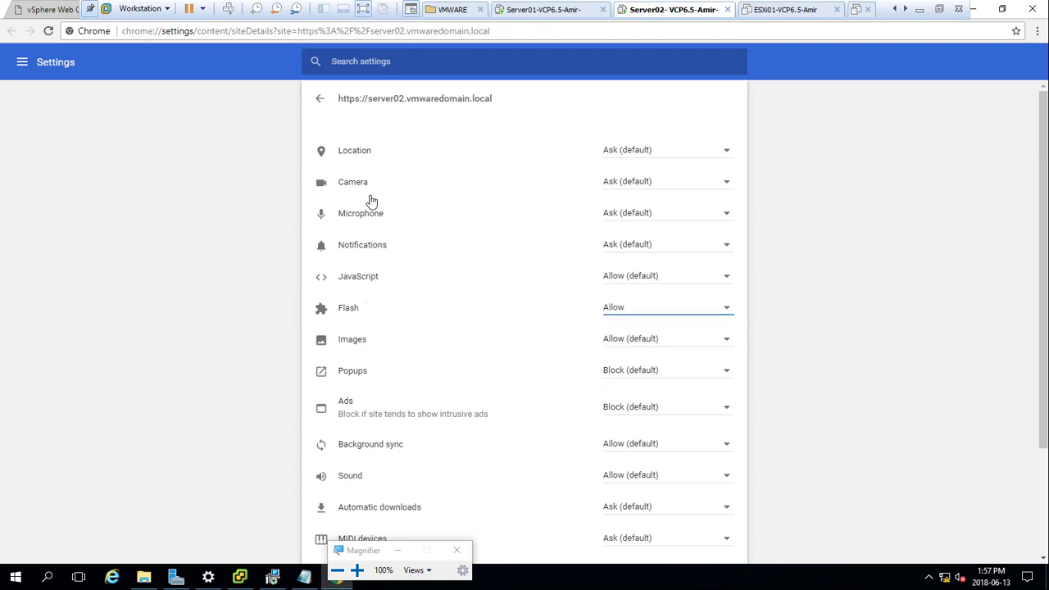
click(381, 284)
Step: Also allow pop-ups and automatic downloads for the site, then return to the vCenter sign-on page
click(605, 374)
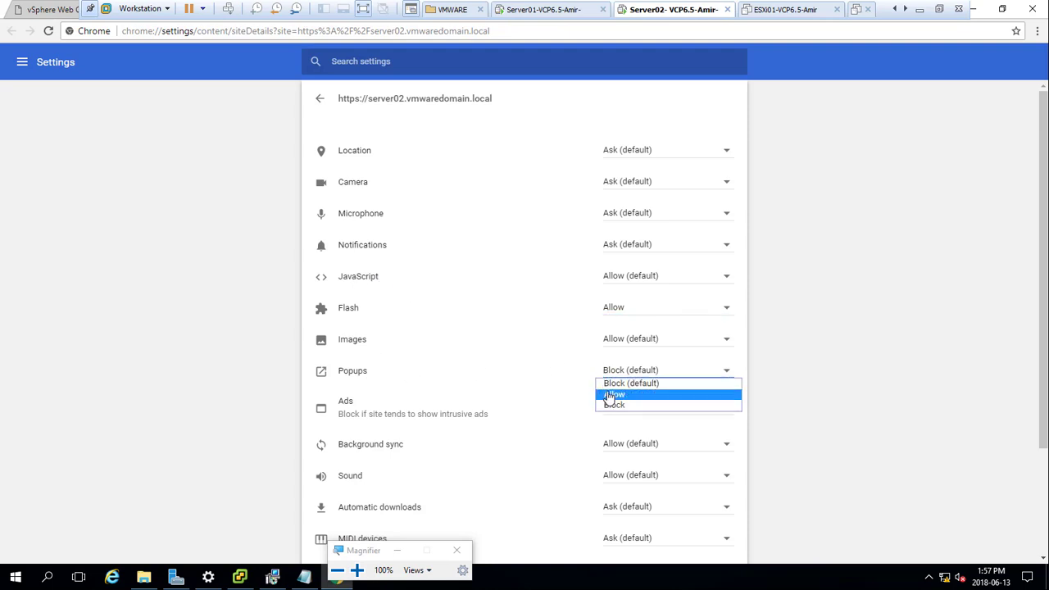
click(611, 396)
scroll(532, 389, down, 2)
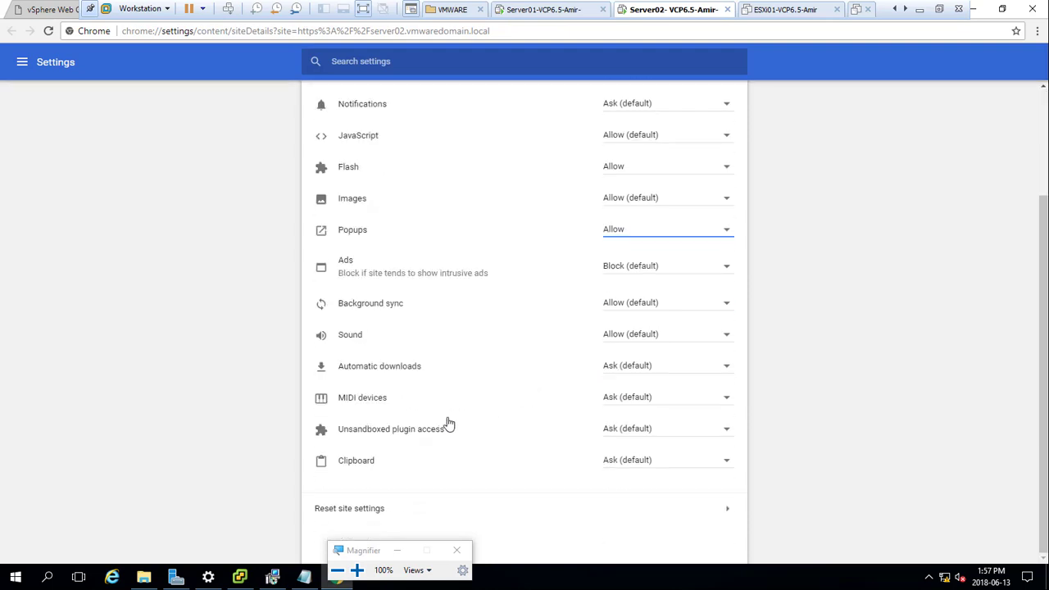
click(611, 369)
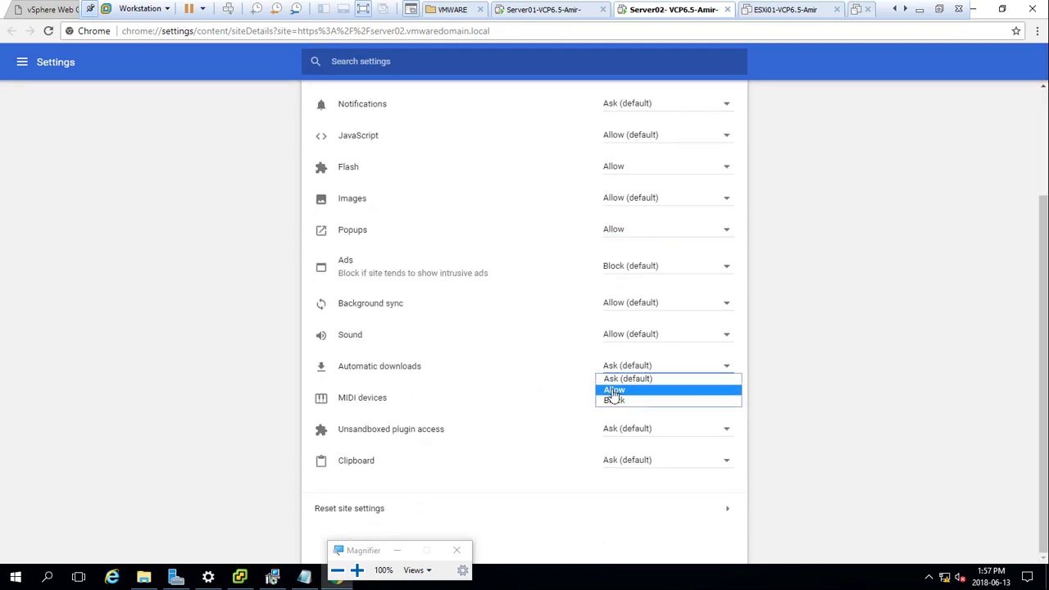
click(613, 390)
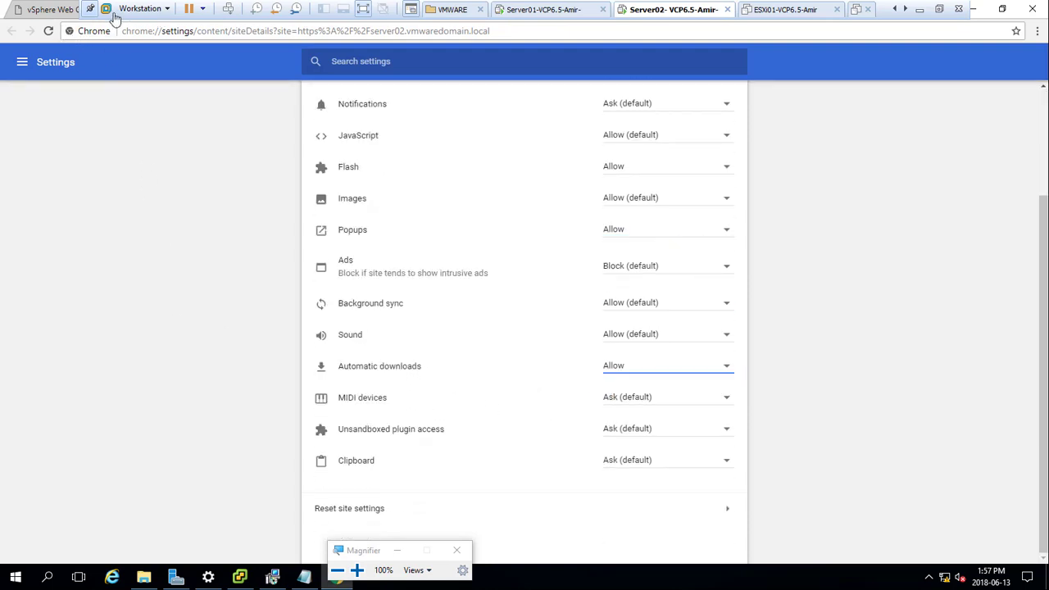
click(989, 10)
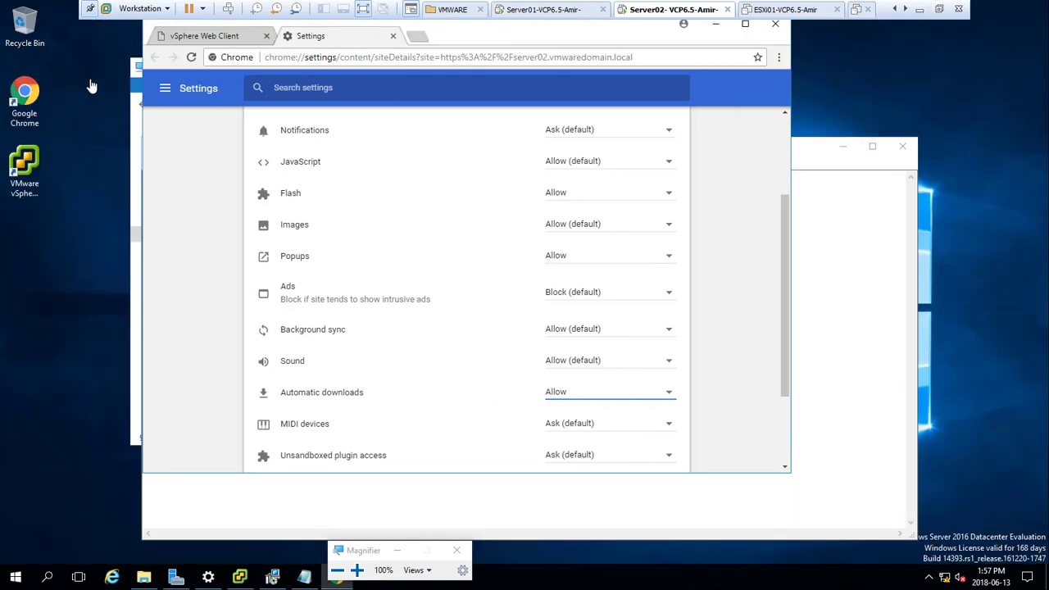
click(186, 38)
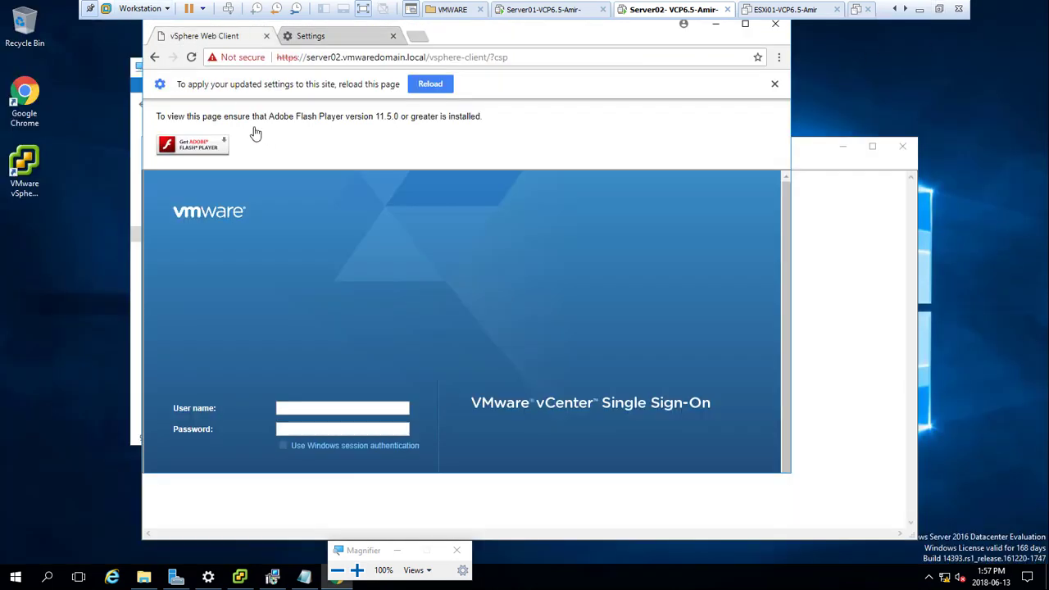
Step: Reload the SSO sign-on page in a maximized Chrome window and enter the administrator user name
click(191, 56)
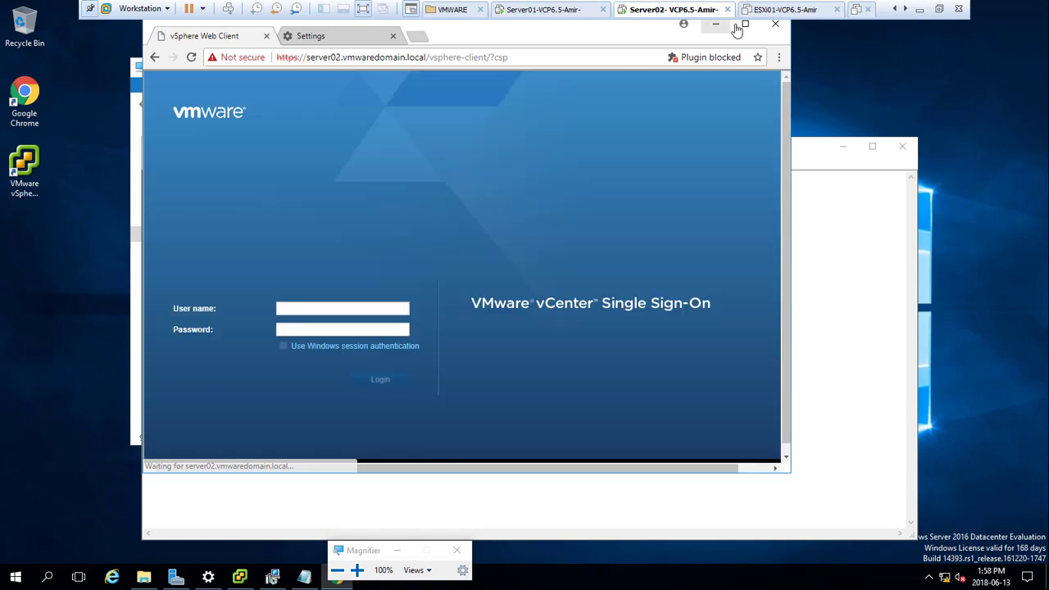
click(744, 25)
click(199, 289)
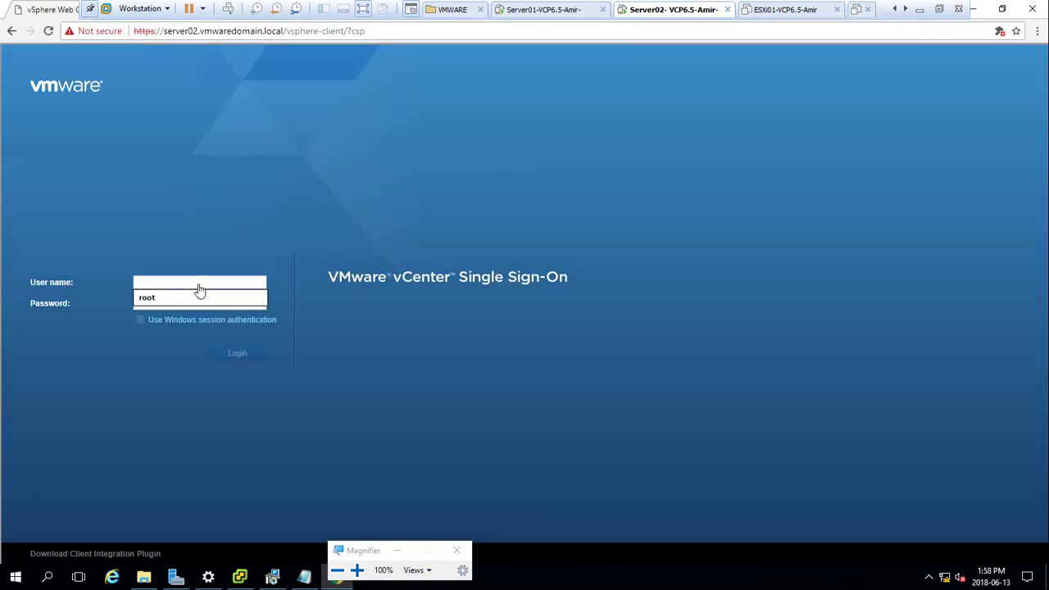
text(adminis)
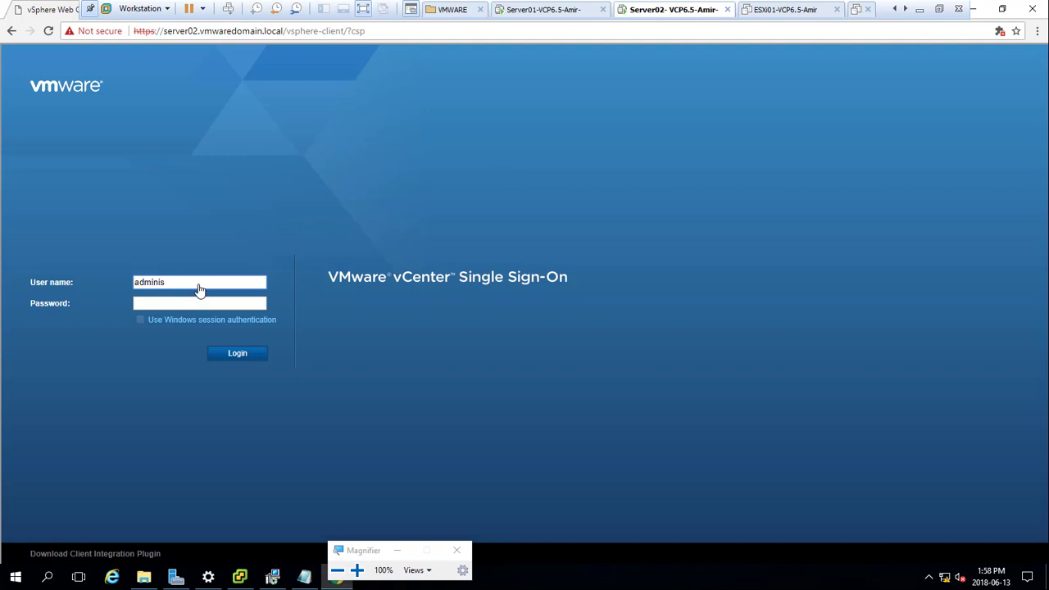
text(trator@vsphere.local)
Step: Enter the administrator password, submit the sign-in, and magnify the screen to 150%
key(Tab)
text(••••••••••••)
key(Return)
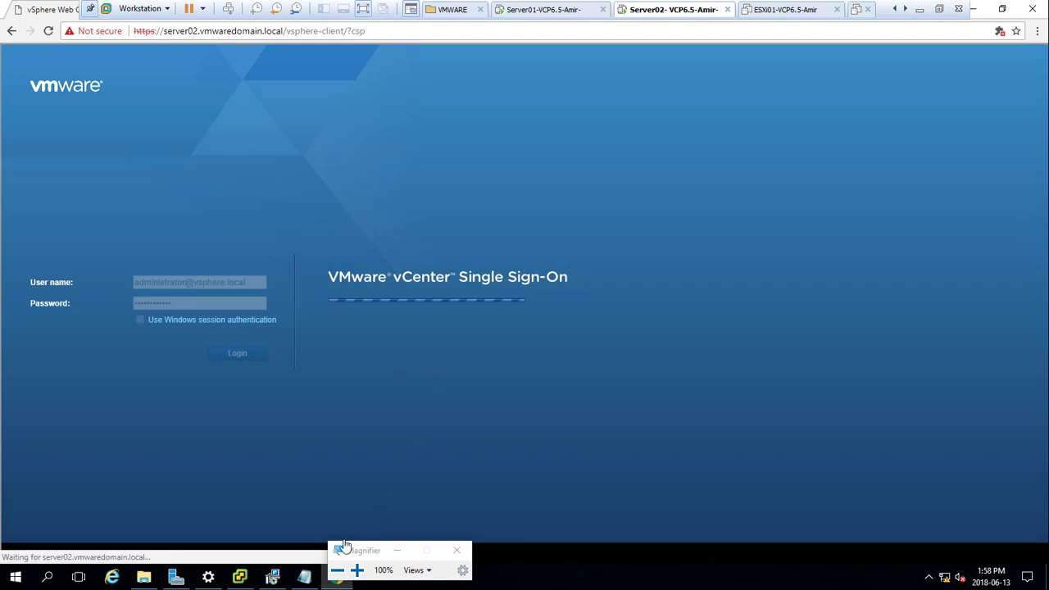
click(356, 572)
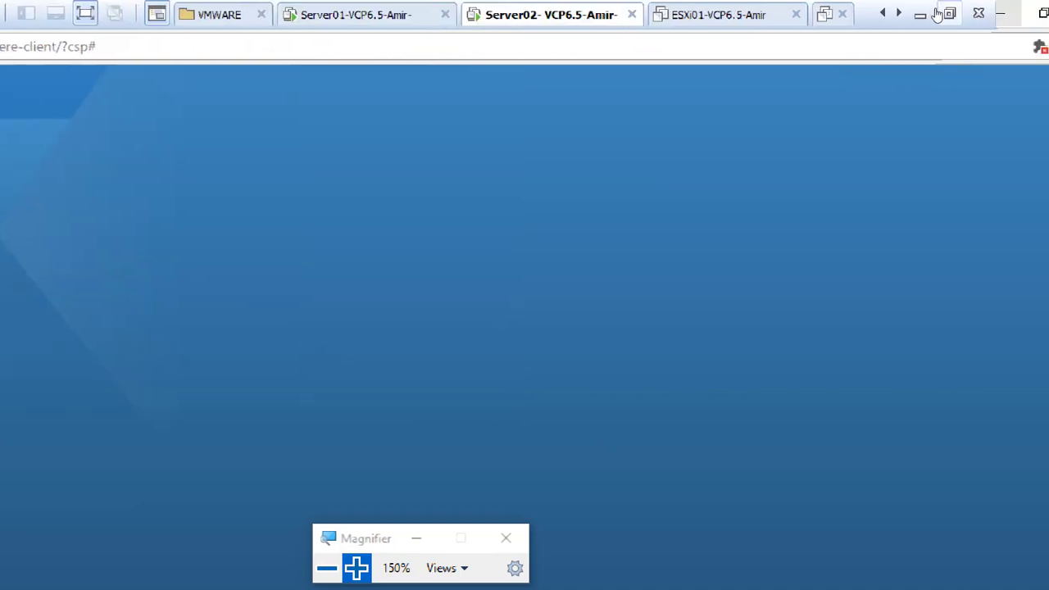
Step: Exit full screen and shut down the Server02 guest with Power > Shut Down Guest
click(943, 13)
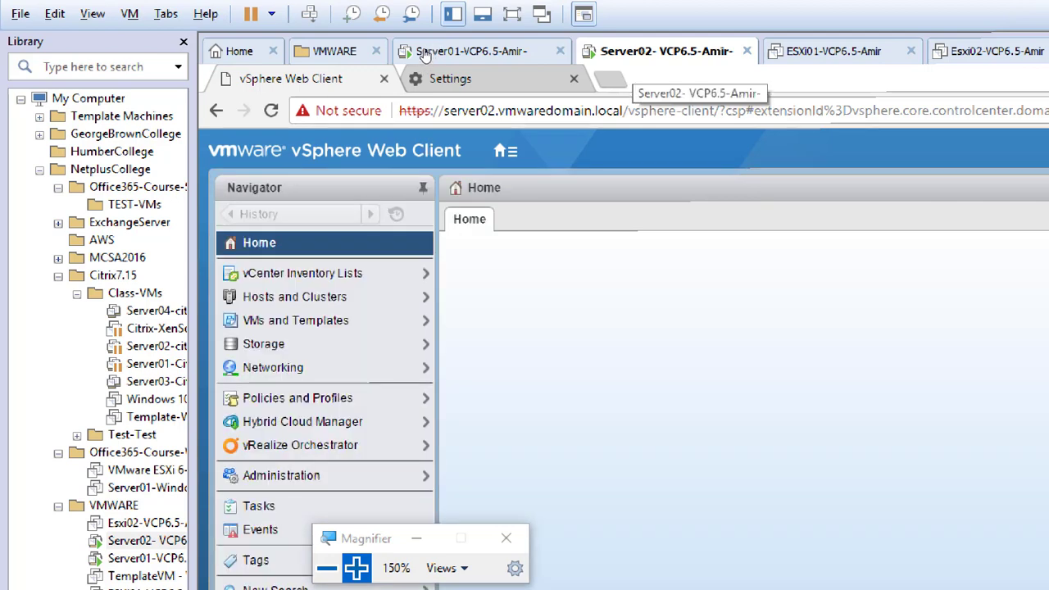
right_click(636, 50)
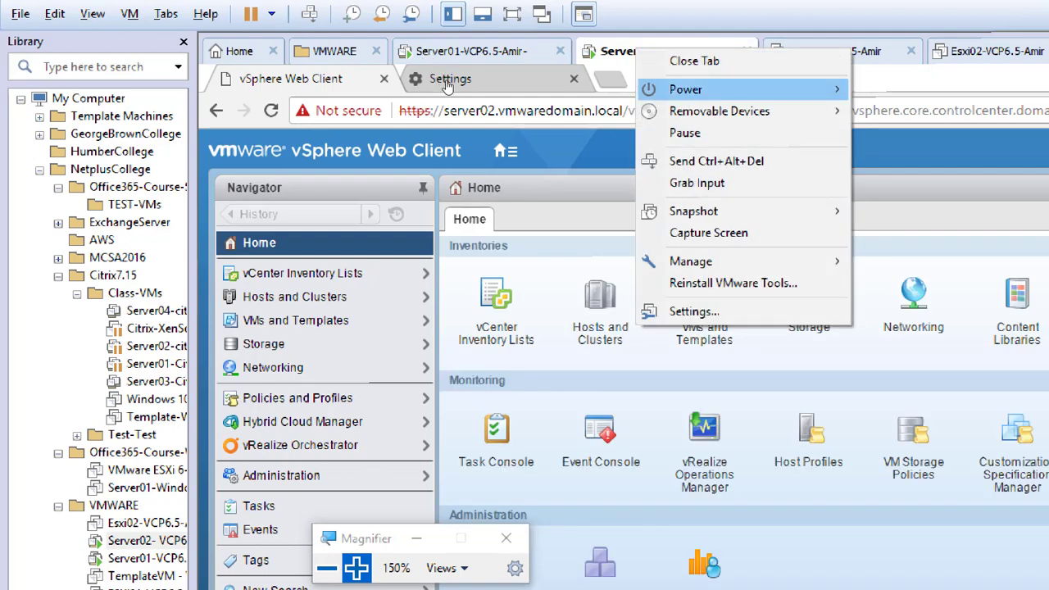
mouse_move(672, 90)
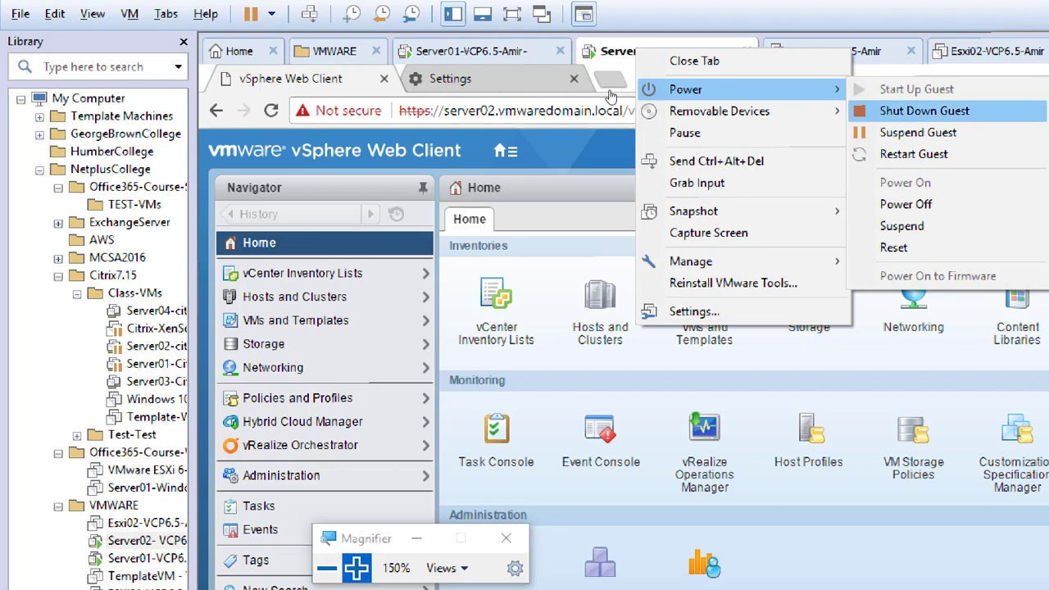
click(924, 111)
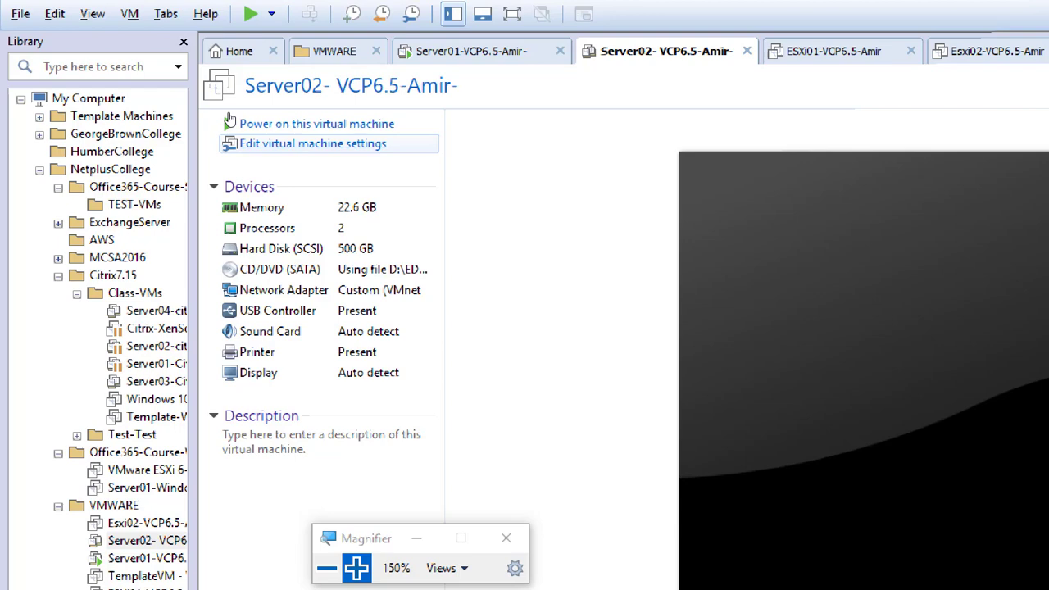
Step: Change Server02's memory to 8192 MB (8 GB) in its virtual machine settings and apply it
click(364, 144)
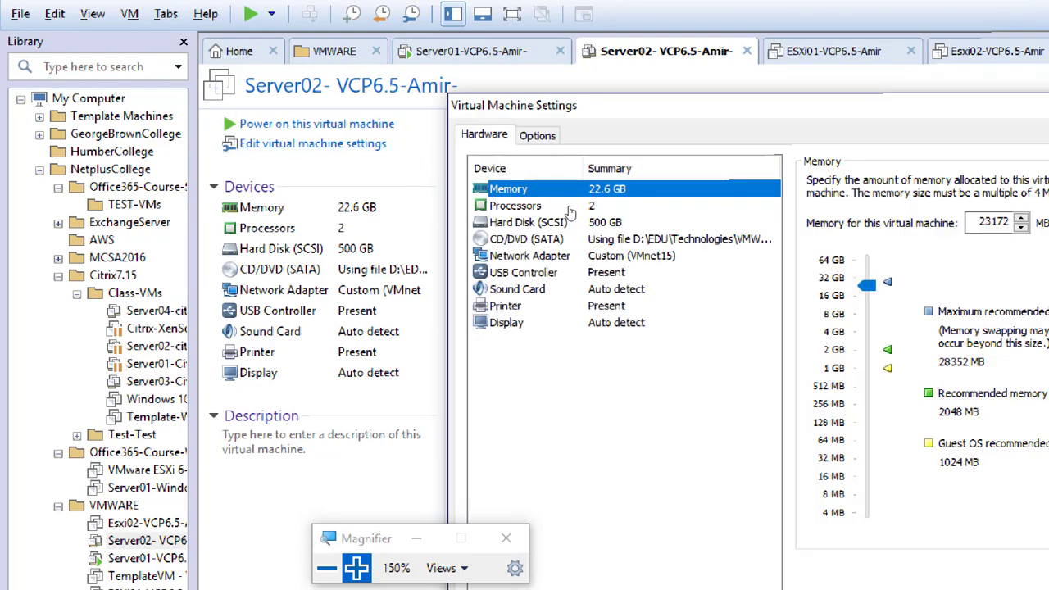
click(833, 314)
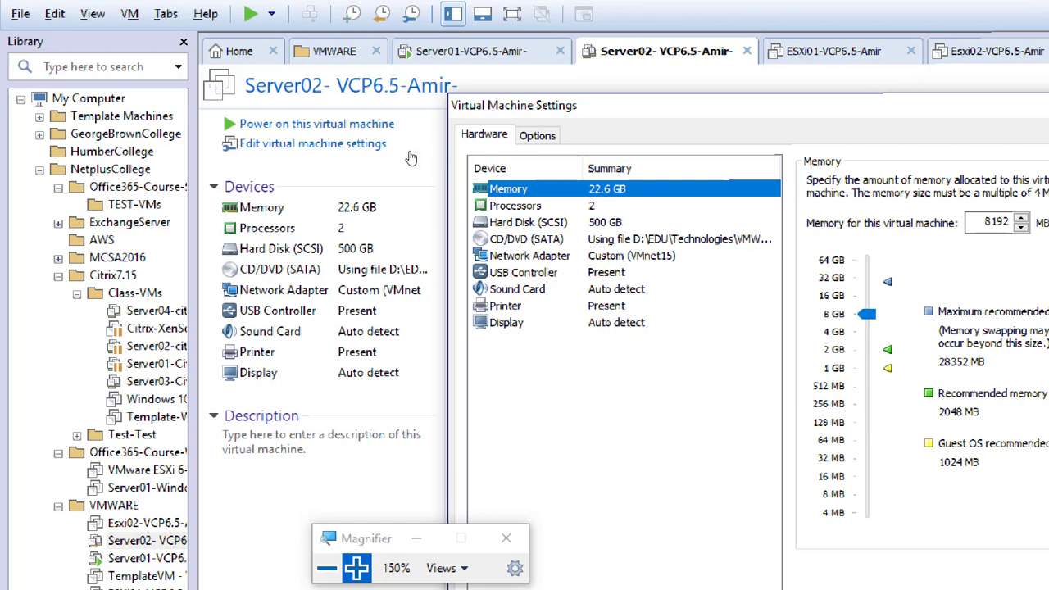
key(Down)
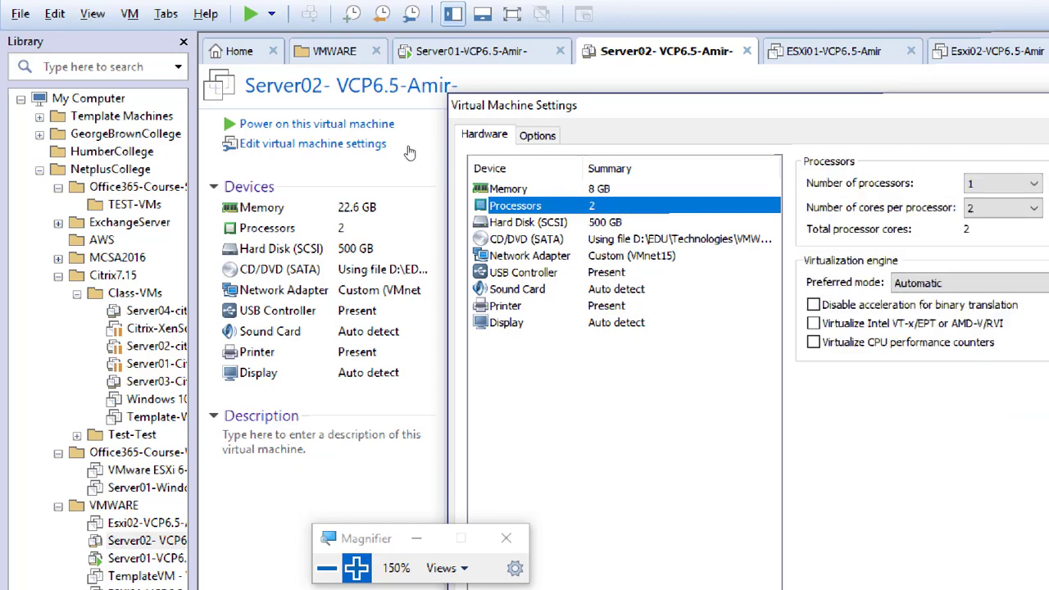
key(Up)
key(Down)
key(Up)
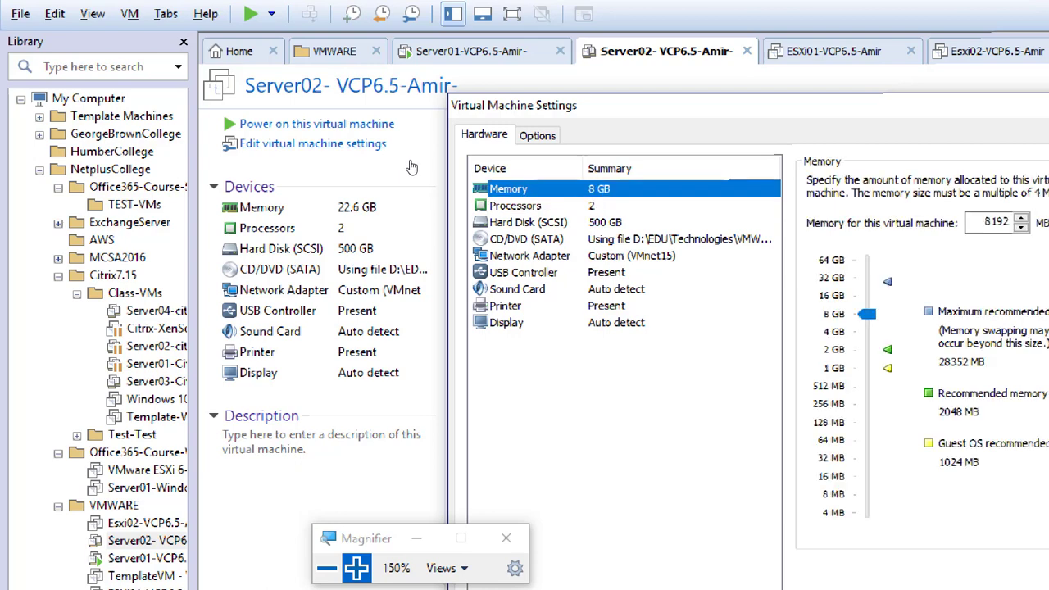
key(Down)
key(Up)
key(Down)
key(Up)
key(Down)
key(Up)
key(Down)
key(Up)
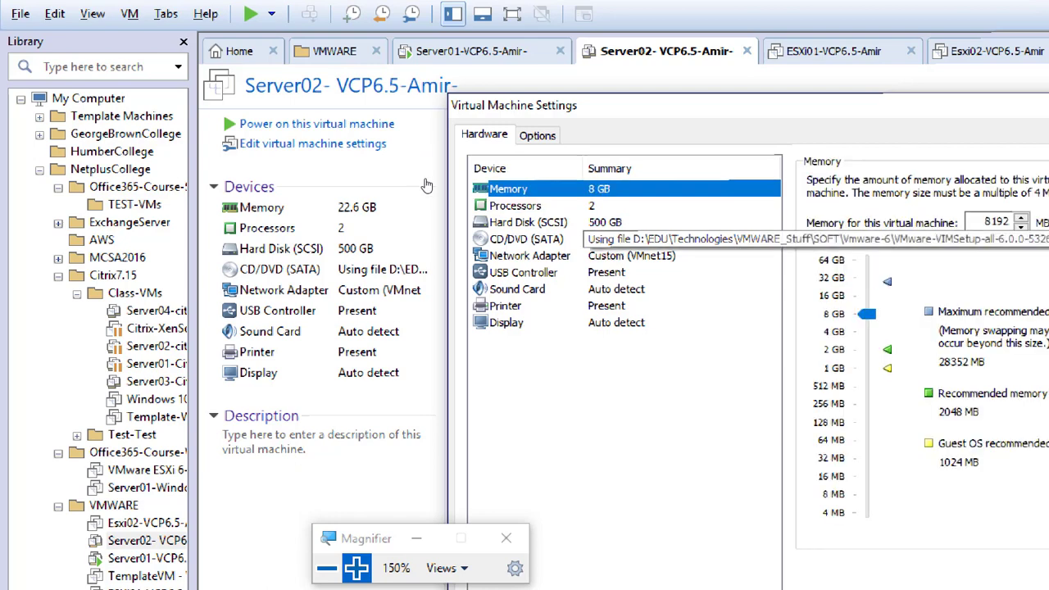
key(Down)
key(Down)
key(Up)
key(Up)
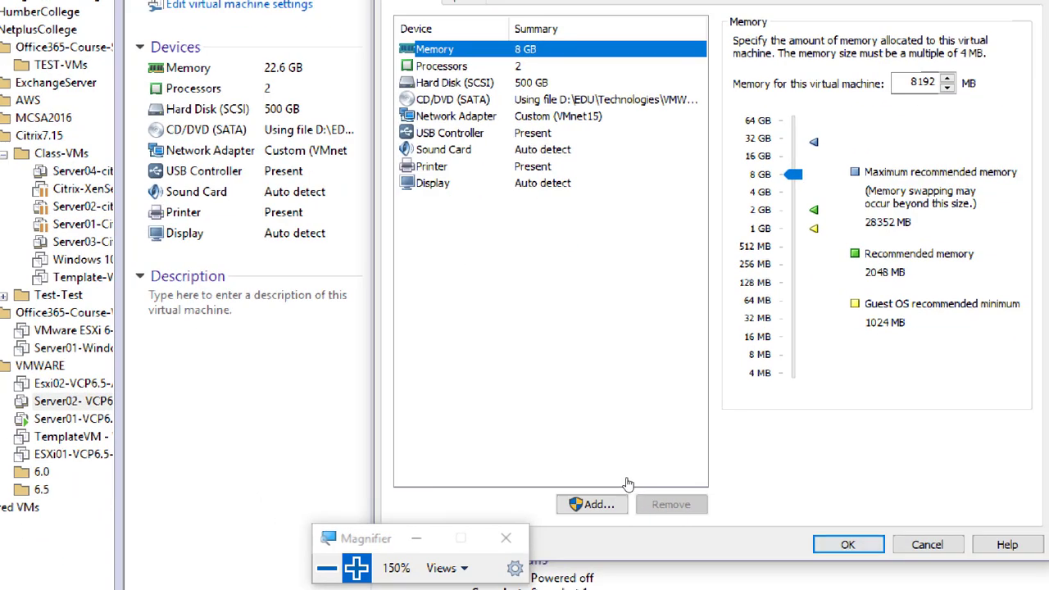
click(620, 479)
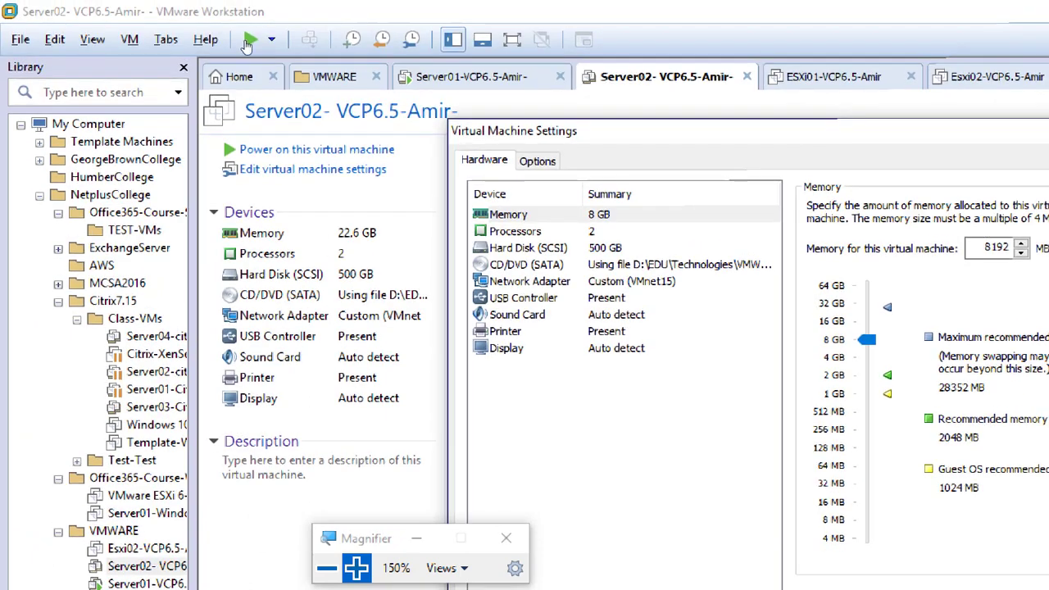
key(Return)
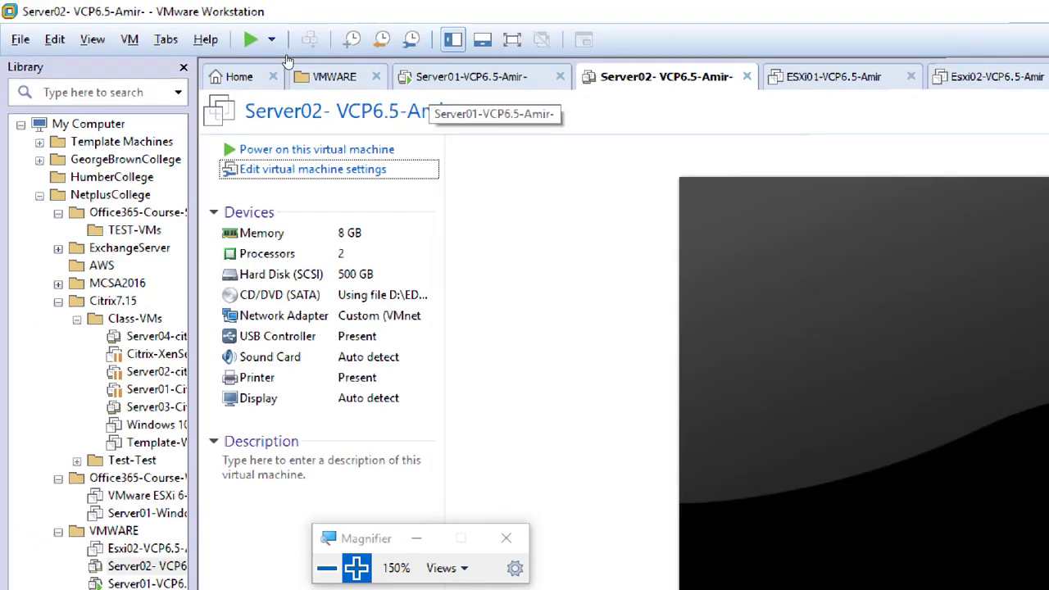
Step: Shut down the Server01 guest, then reset Magnifier to 100% and minimize it
click(431, 80)
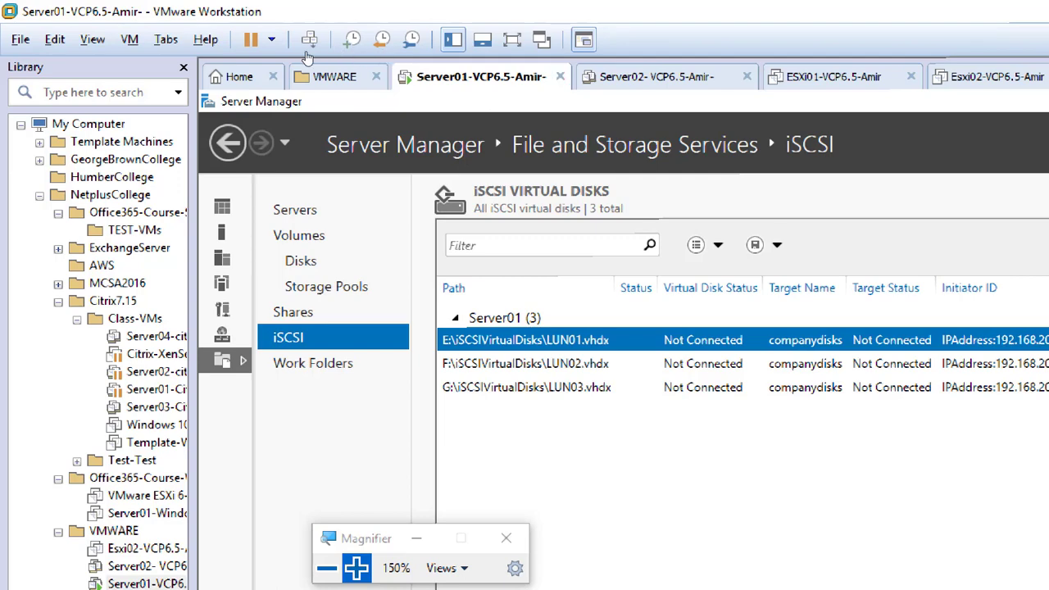
right_click(329, 88)
mouse_move(491, 122)
key(Right)
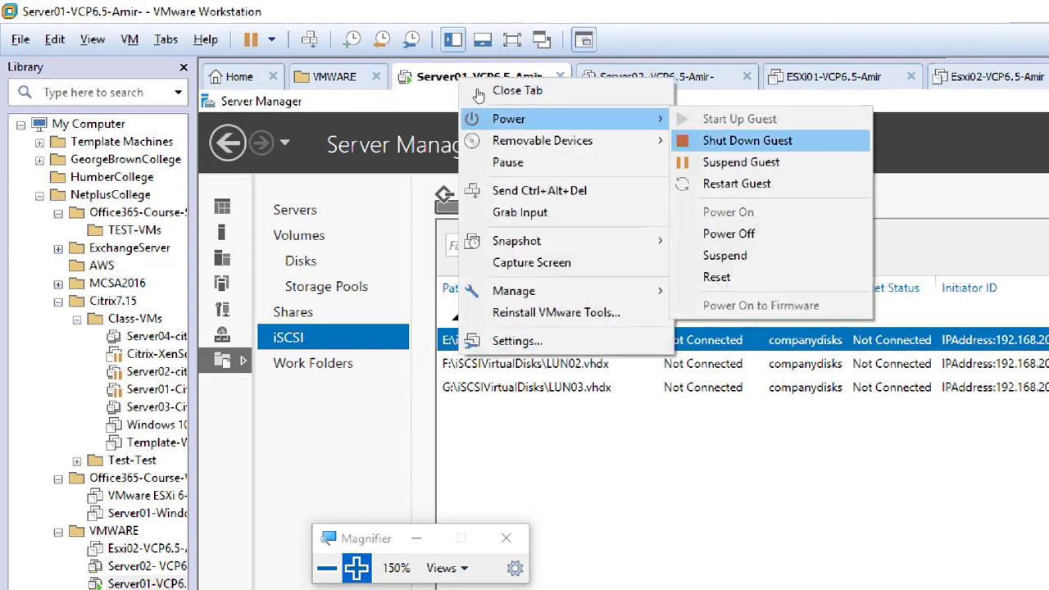
key(Return)
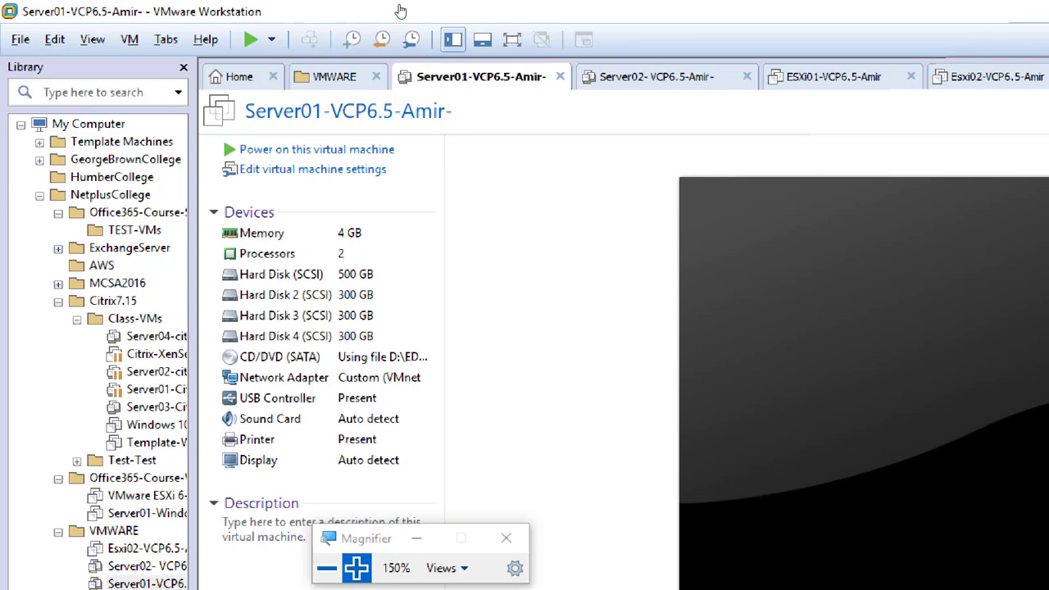
key(super+minus)
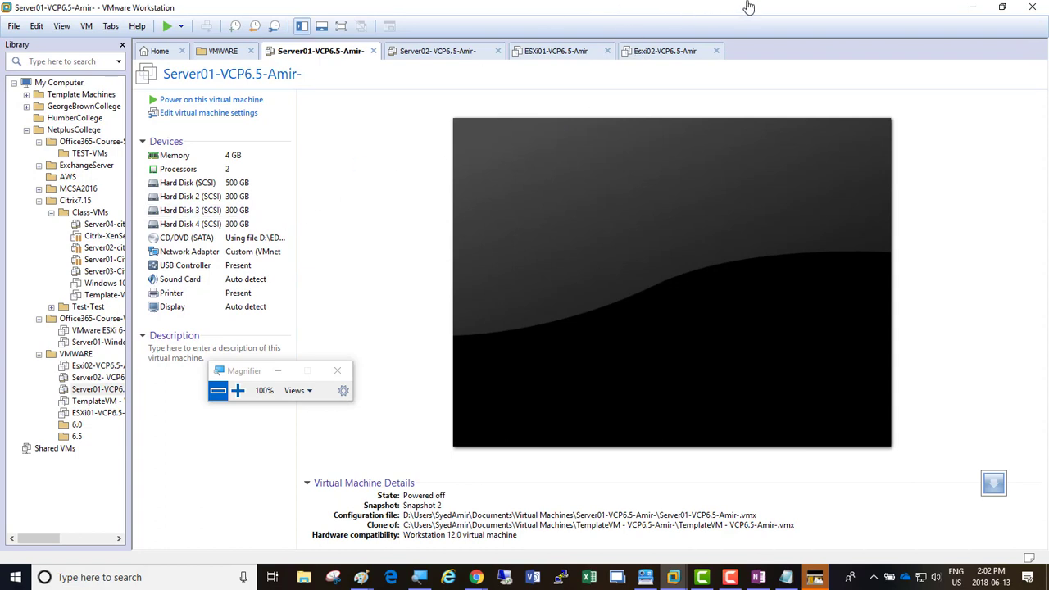
click(275, 373)
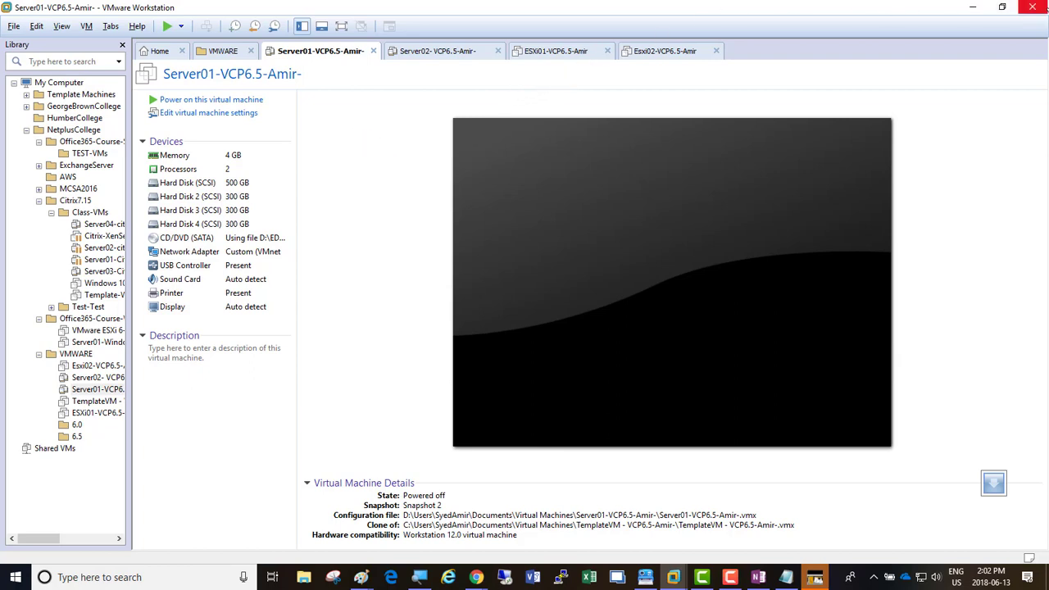
Step: Close VMware Workstation, save the 'VMWARE 6 to 6.5 - 30May2018' note, and bring up the Camtasia recorder
click(1034, 7)
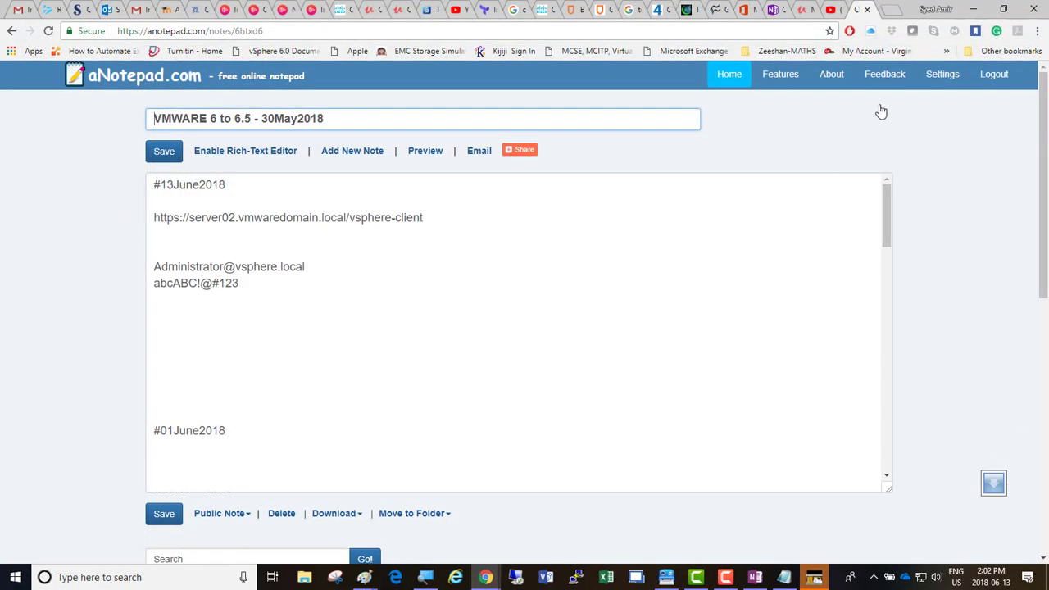
click(164, 152)
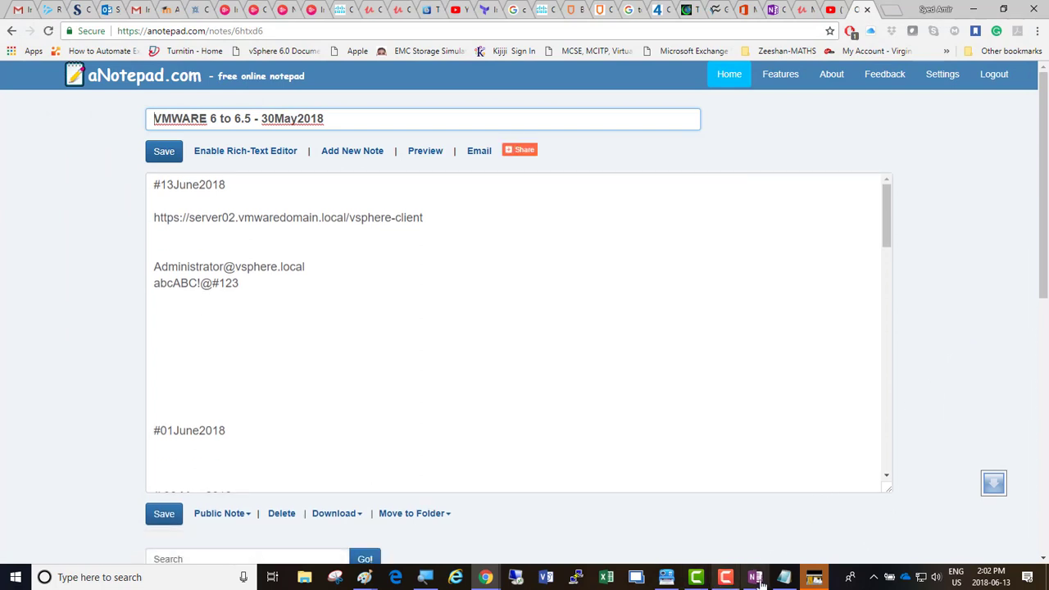
mouse_move(724, 578)
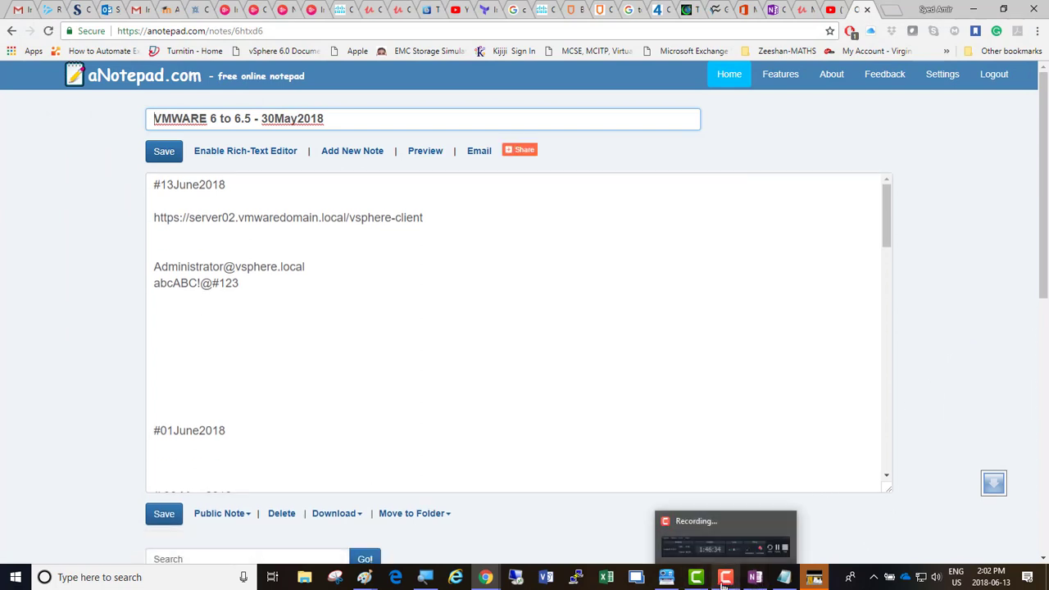
mouse_move(483, 580)
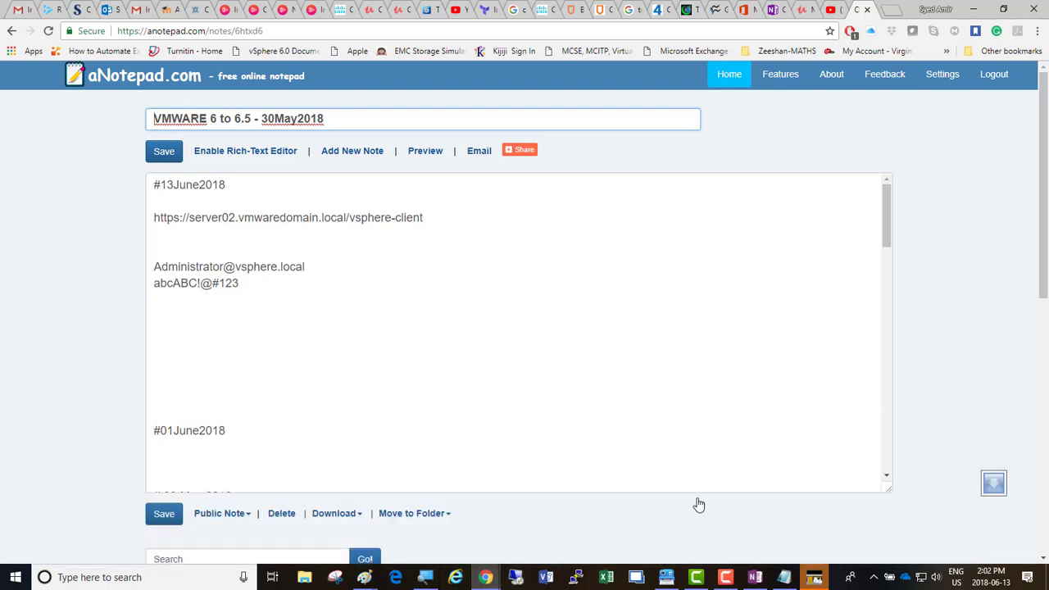
click(737, 578)
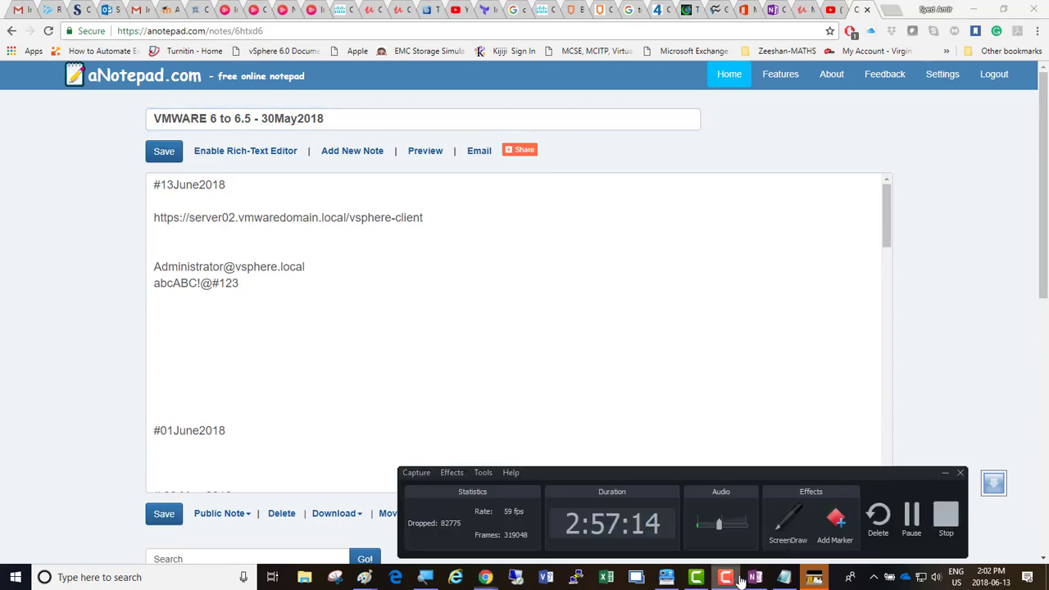